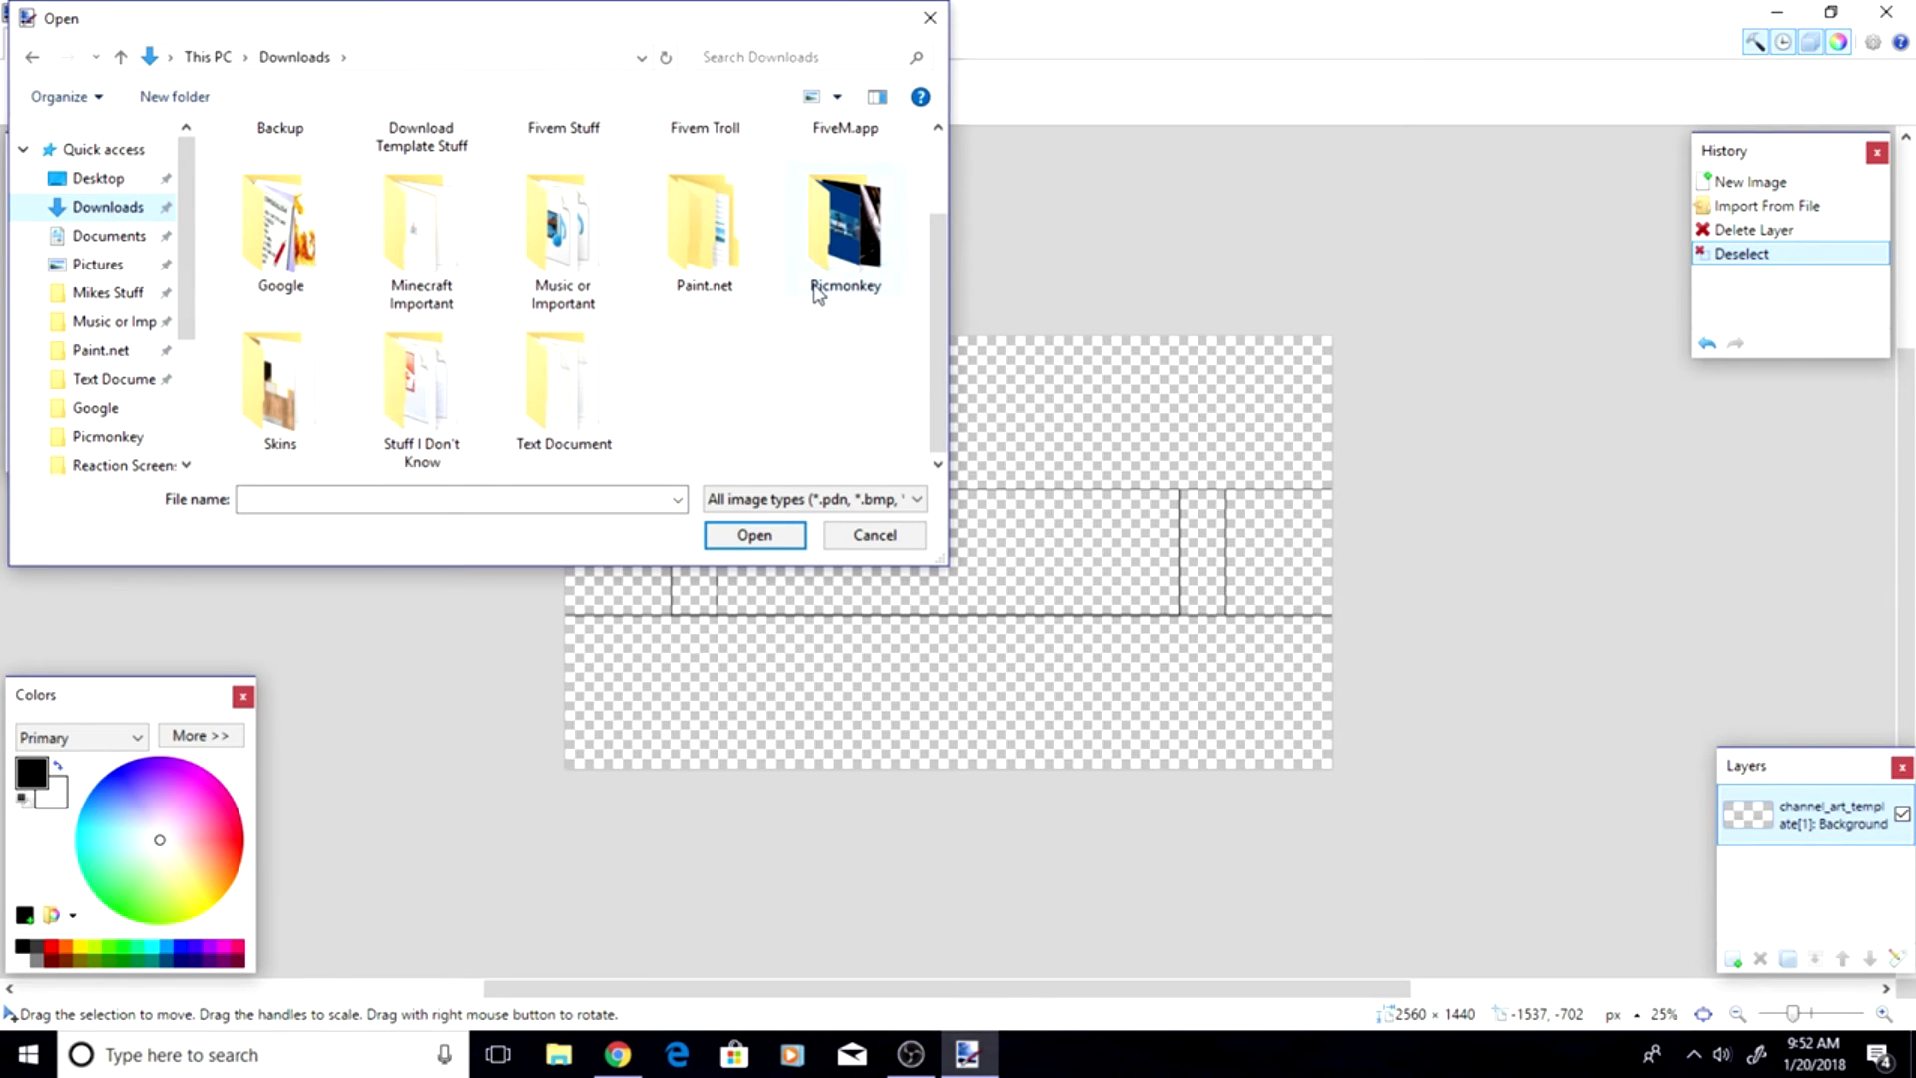
- Import the hd-gaming car wallpaper as a new layer and stretch it over the whole canvas
double_click(816, 292)
scroll(485, 289, down, 2)
scroll(485, 289, down, 2)
scroll(489, 286, down, 2)
scroll(489, 287, down, 2)
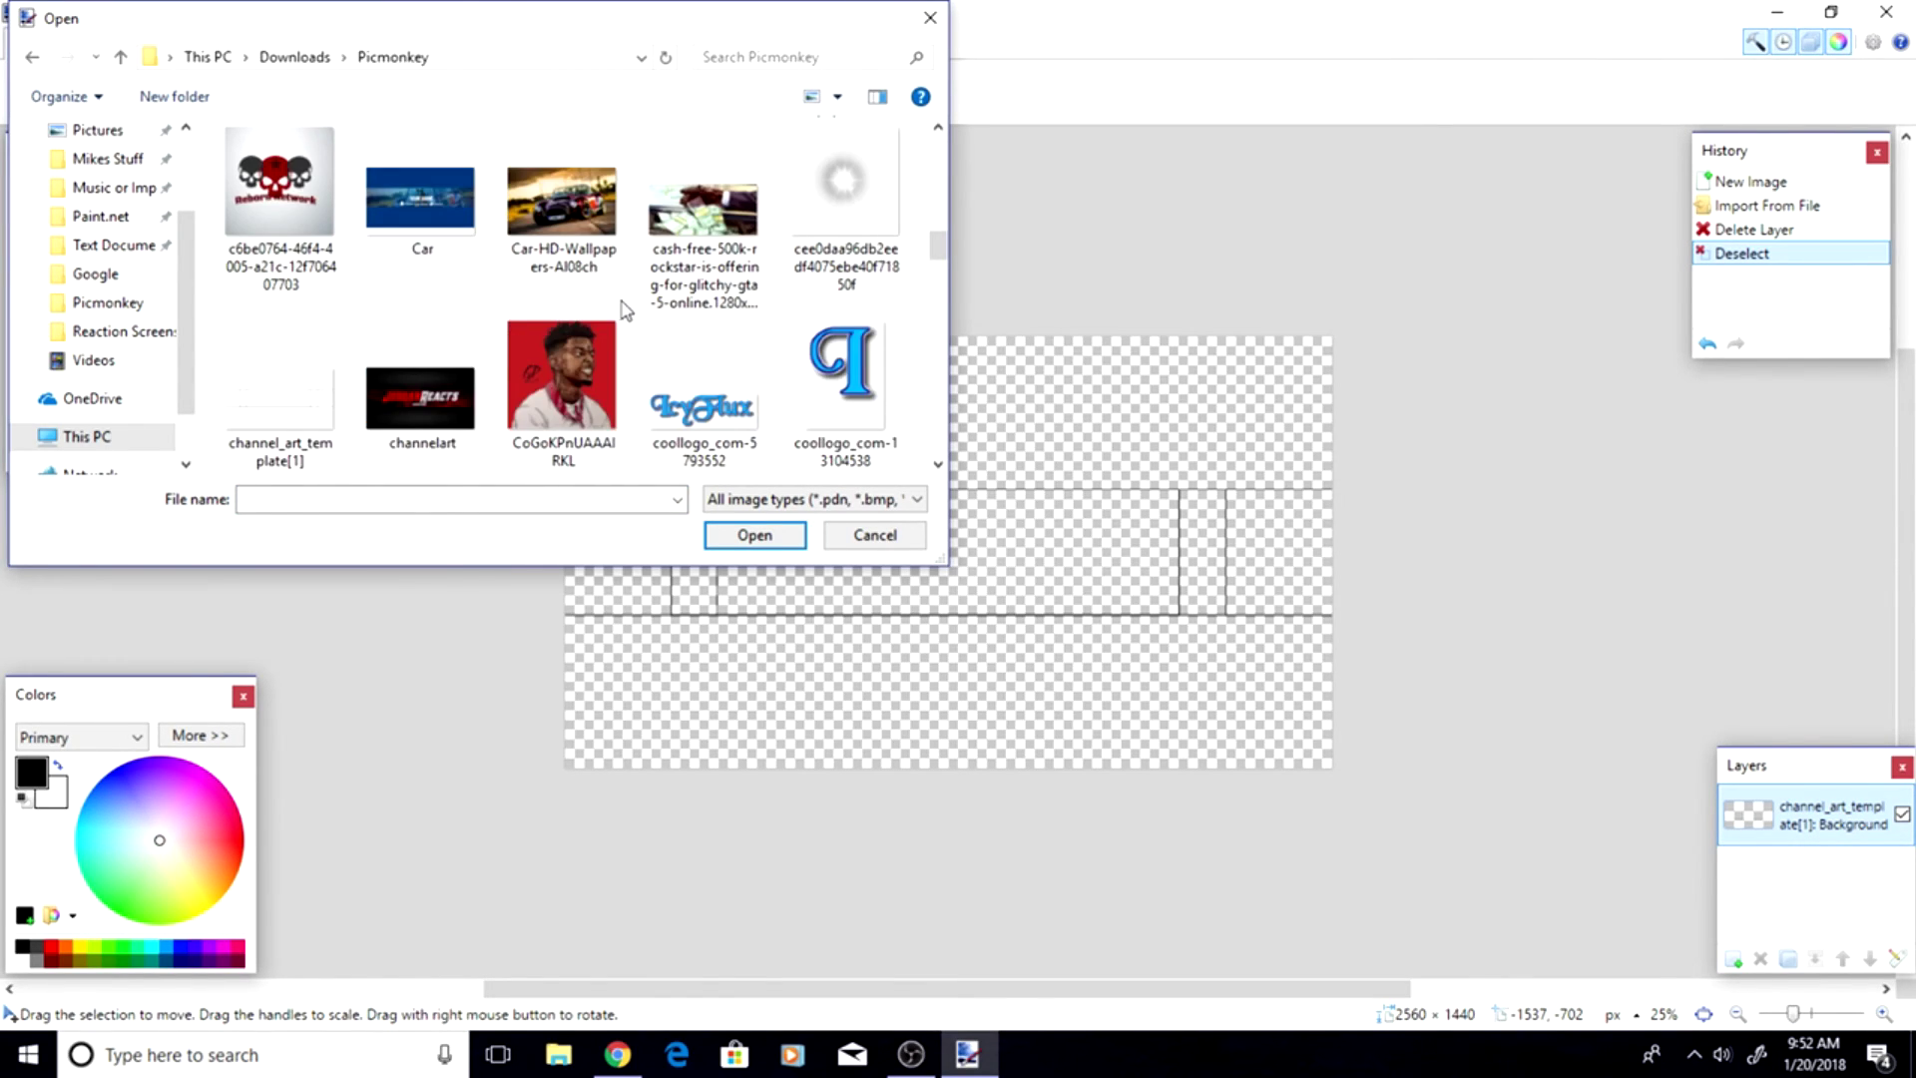
scroll(620, 308, down, 3)
scroll(625, 310, down, 3)
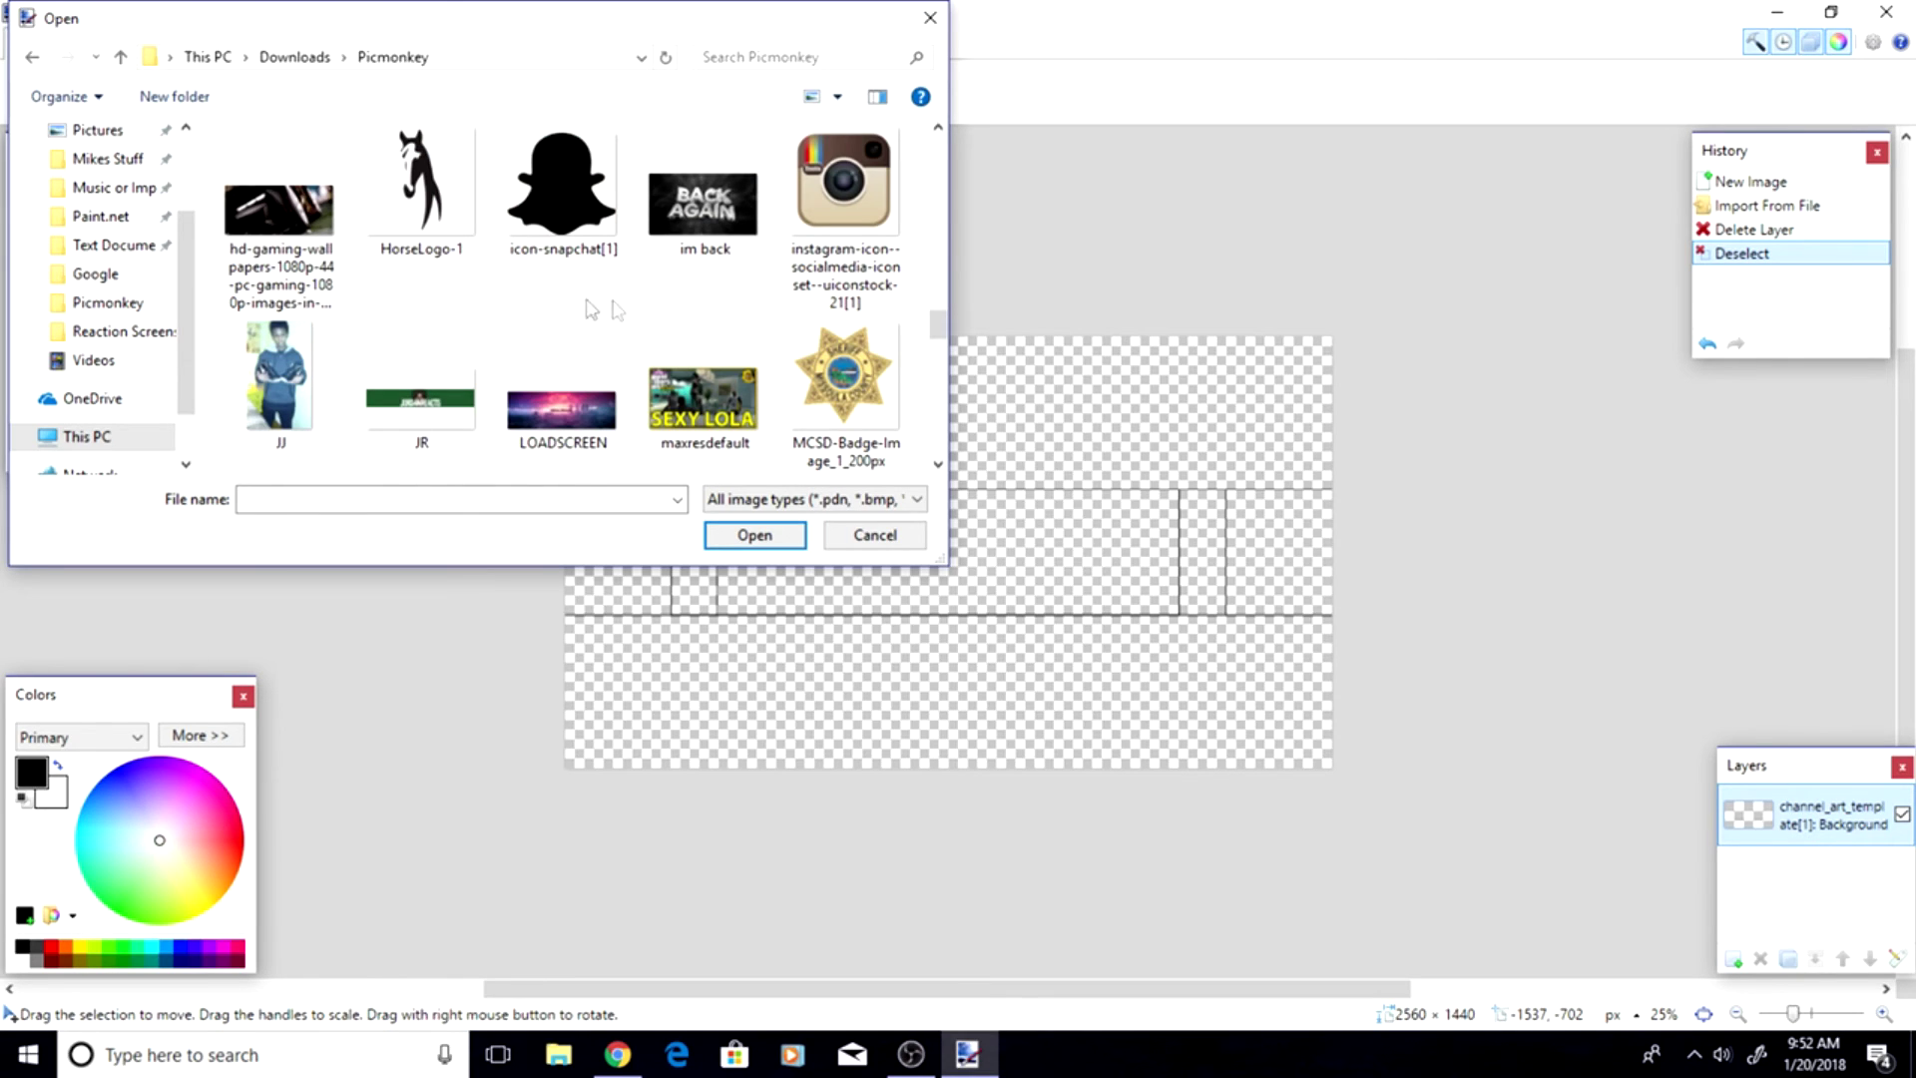
click(327, 218)
click(755, 536)
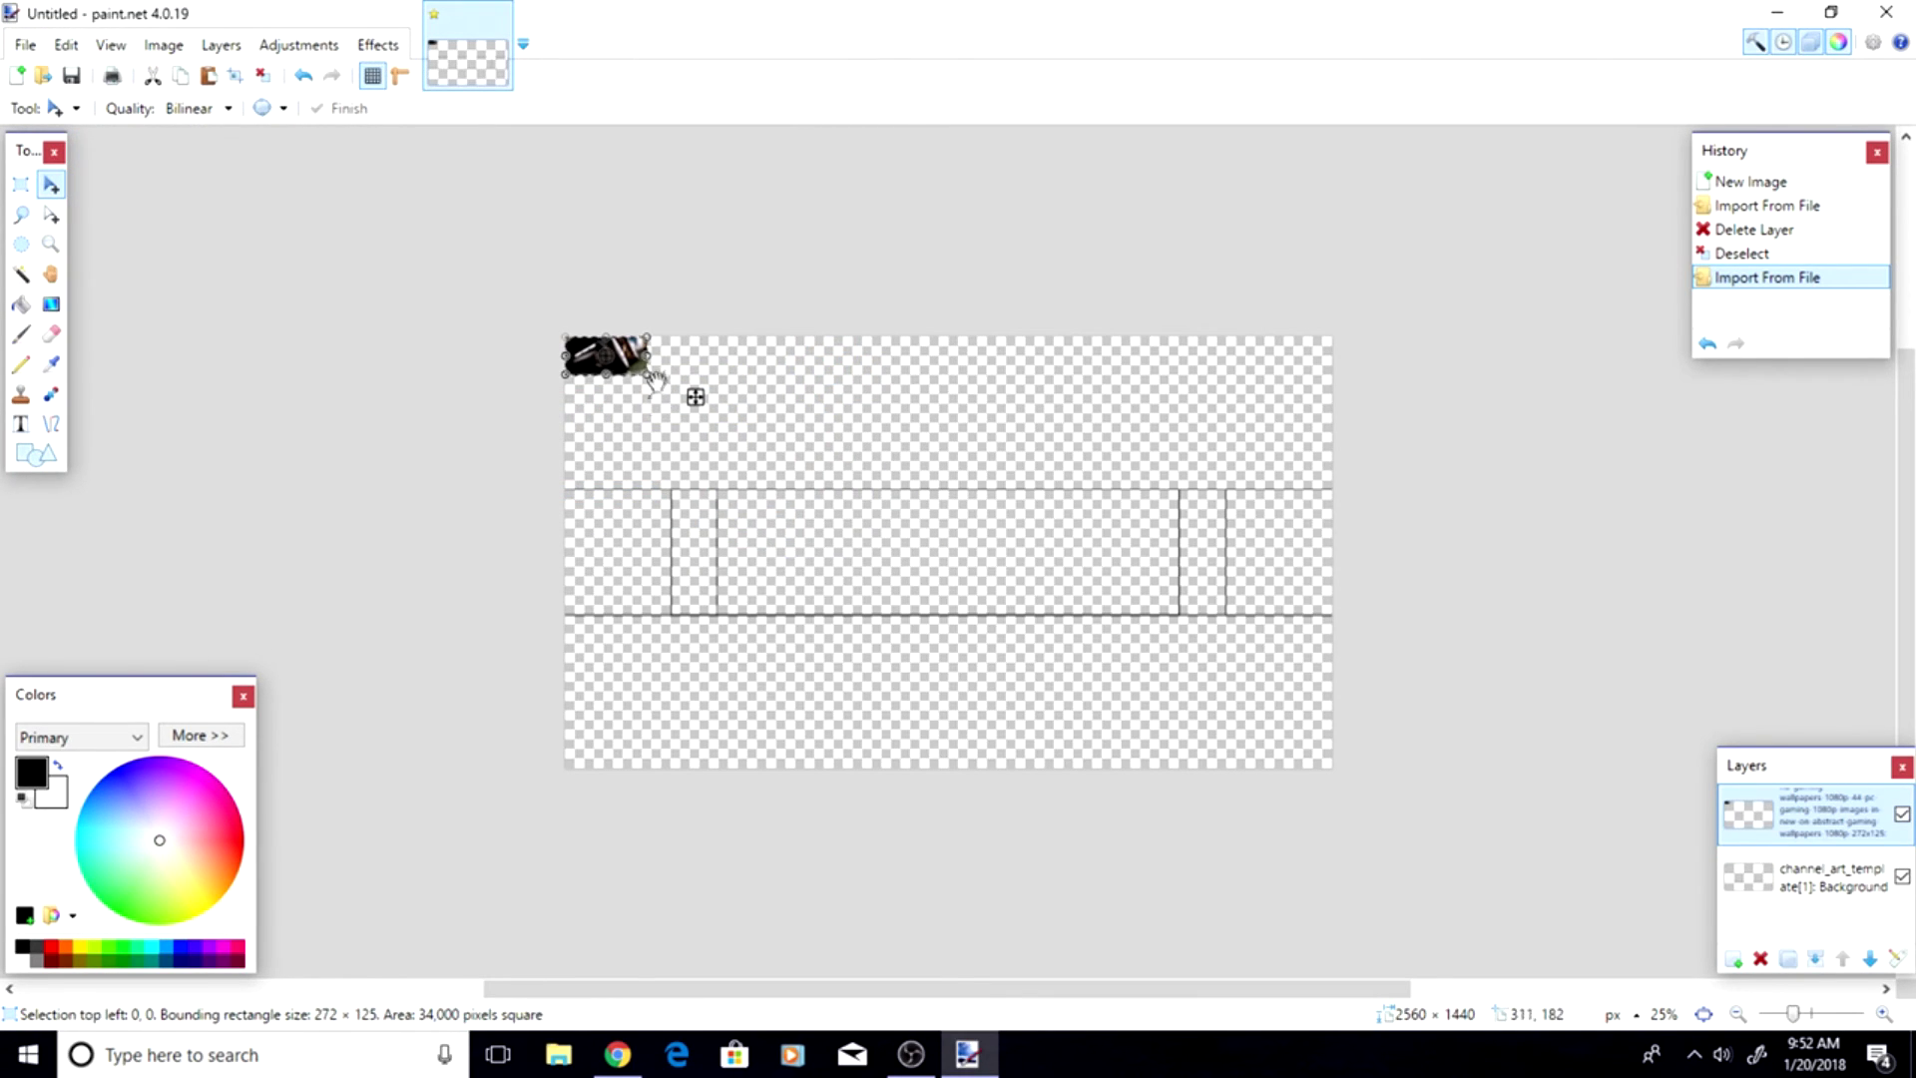
mouse_move(695, 397)
mouse_down()
mouse_move(997, 539)
mouse_move(1339, 770)
mouse_up()
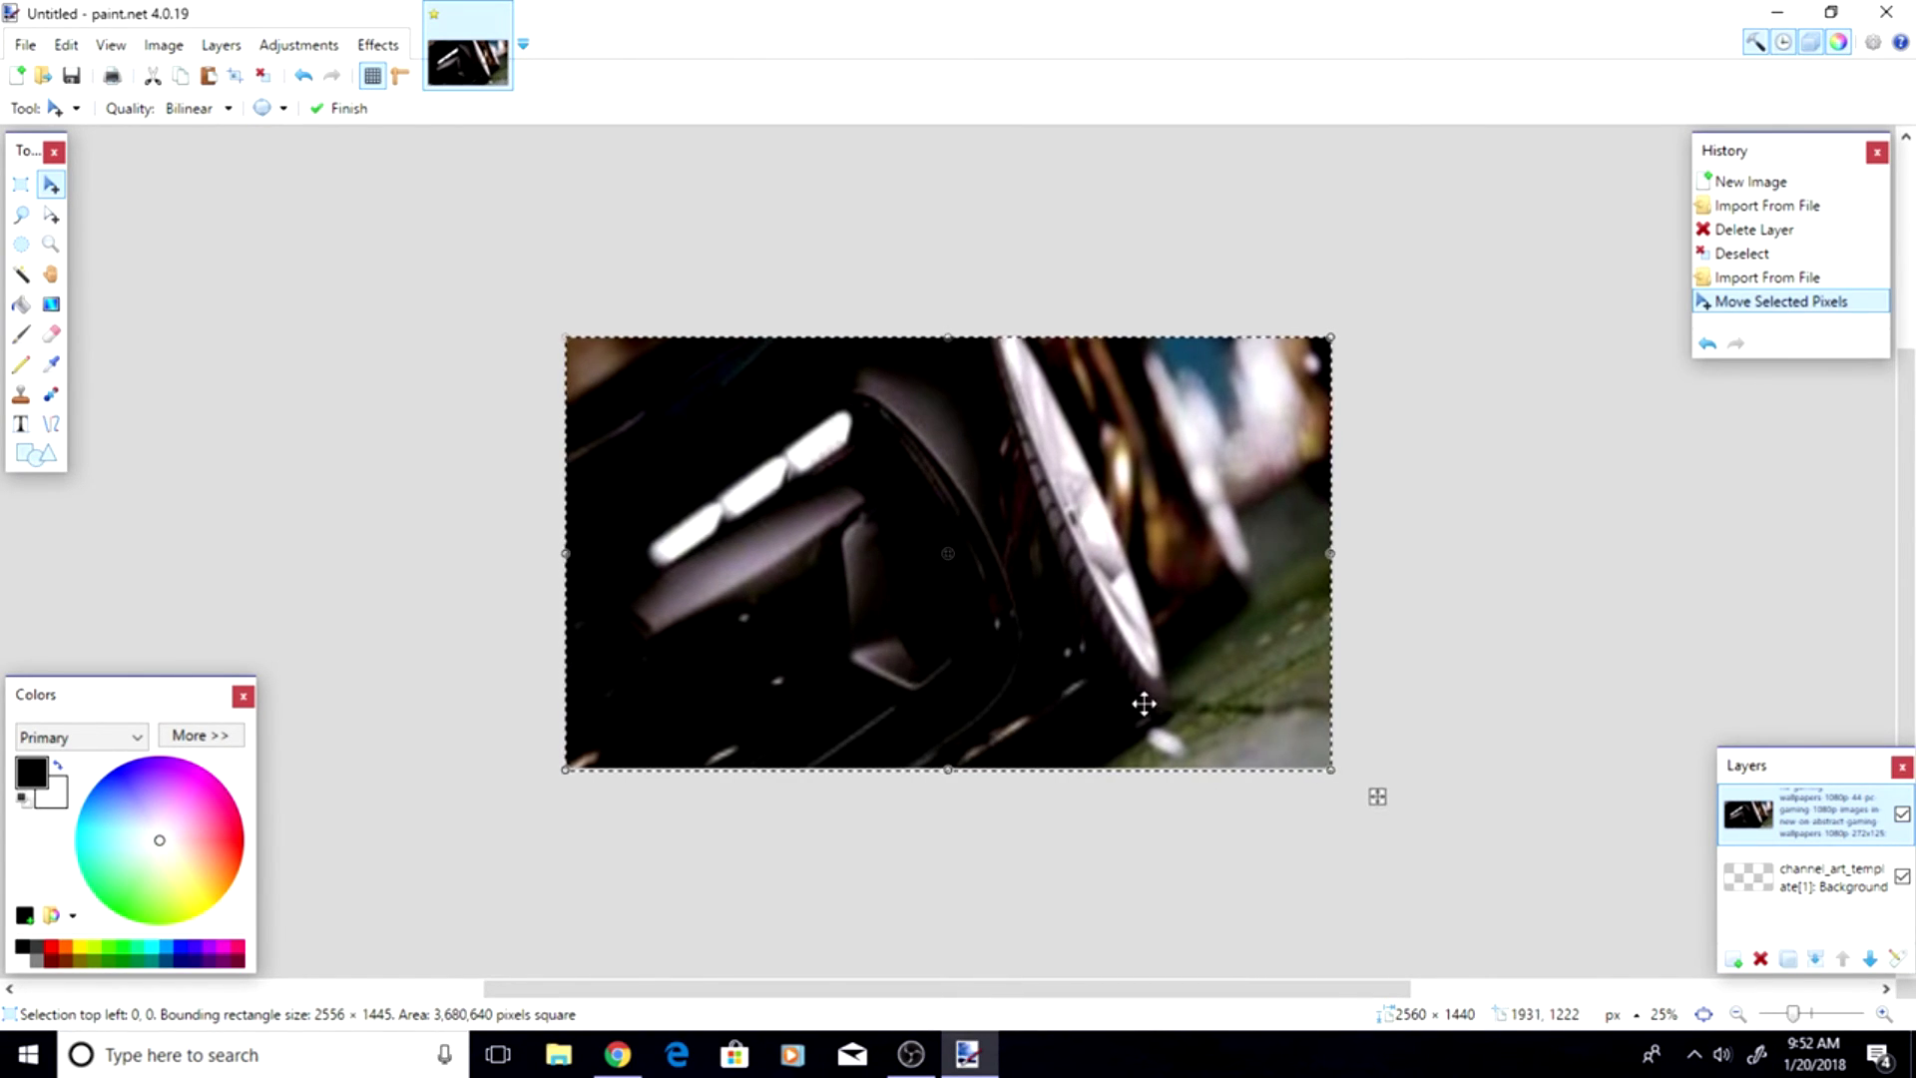
drag(1334, 771, 1335, 776)
- Lower the wallpaper layer's opacity to 169
key(F4)
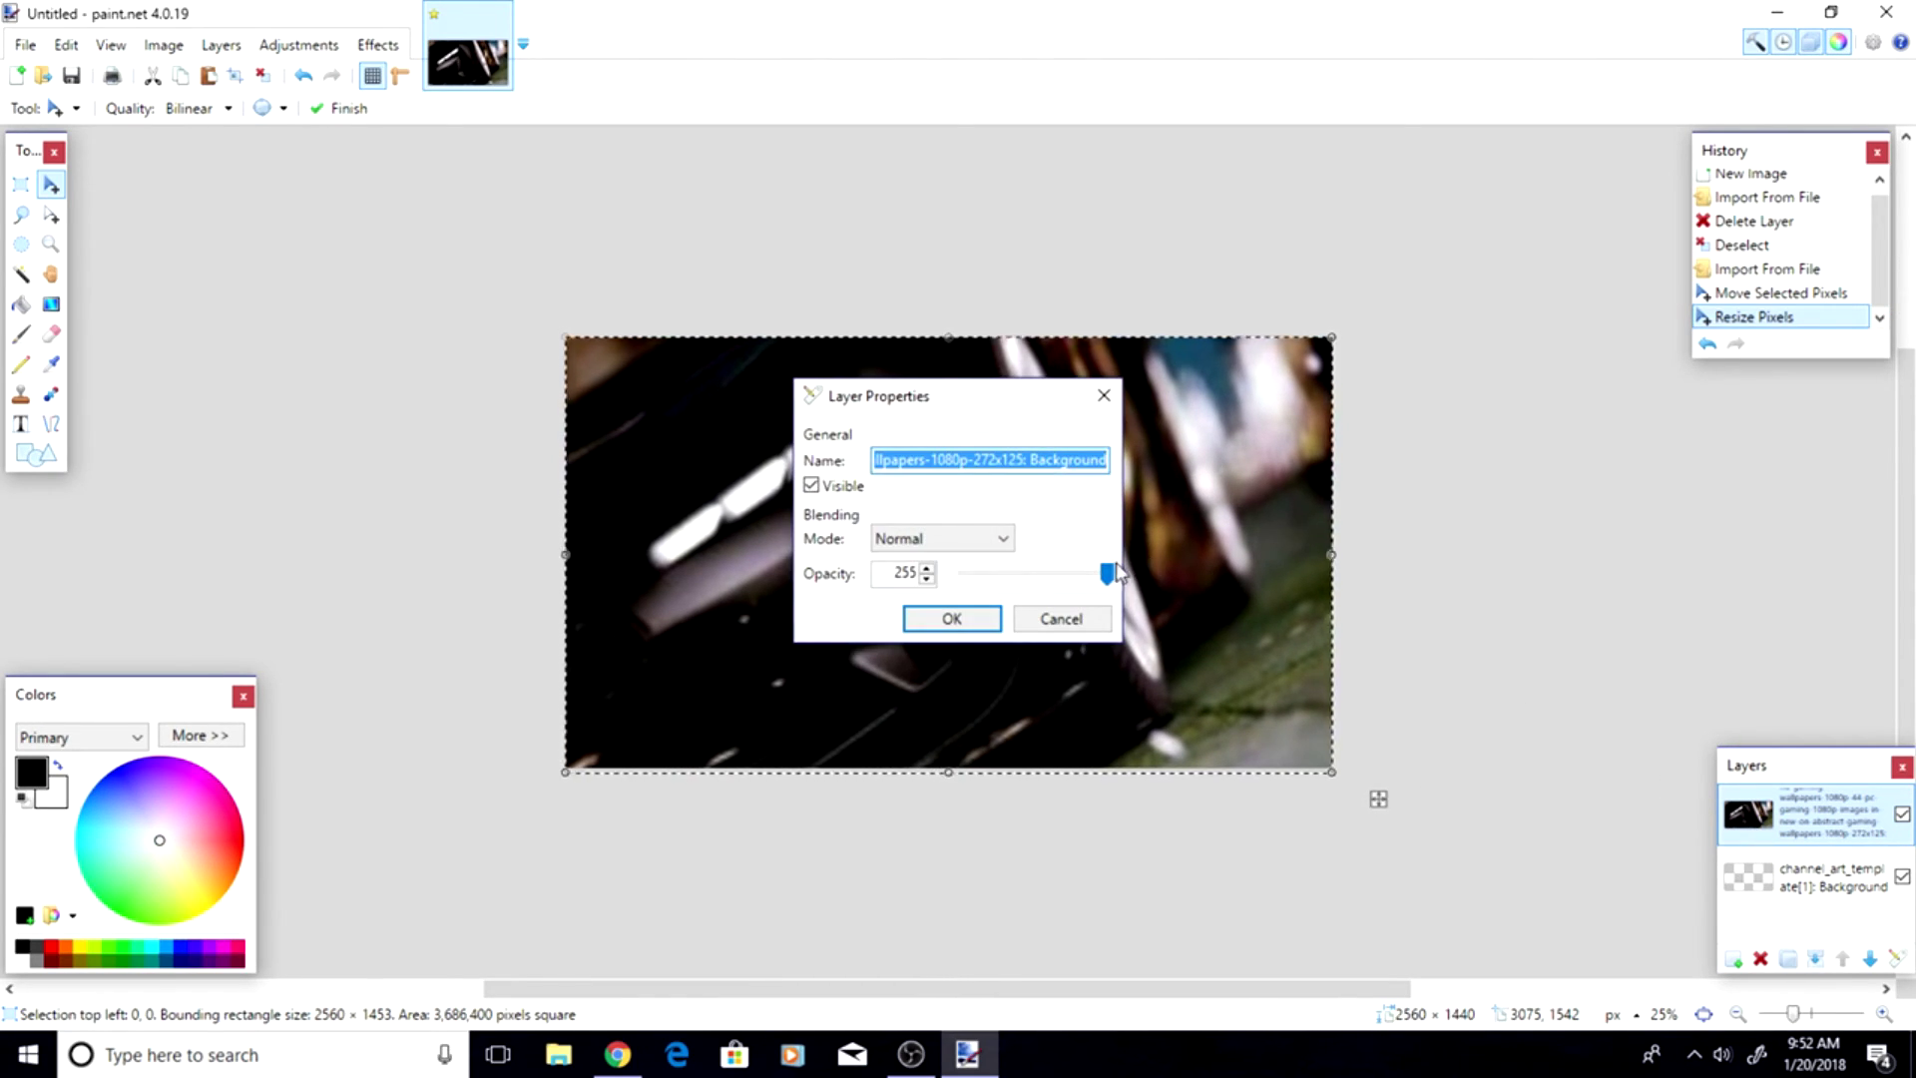
drag(1109, 573, 1060, 575)
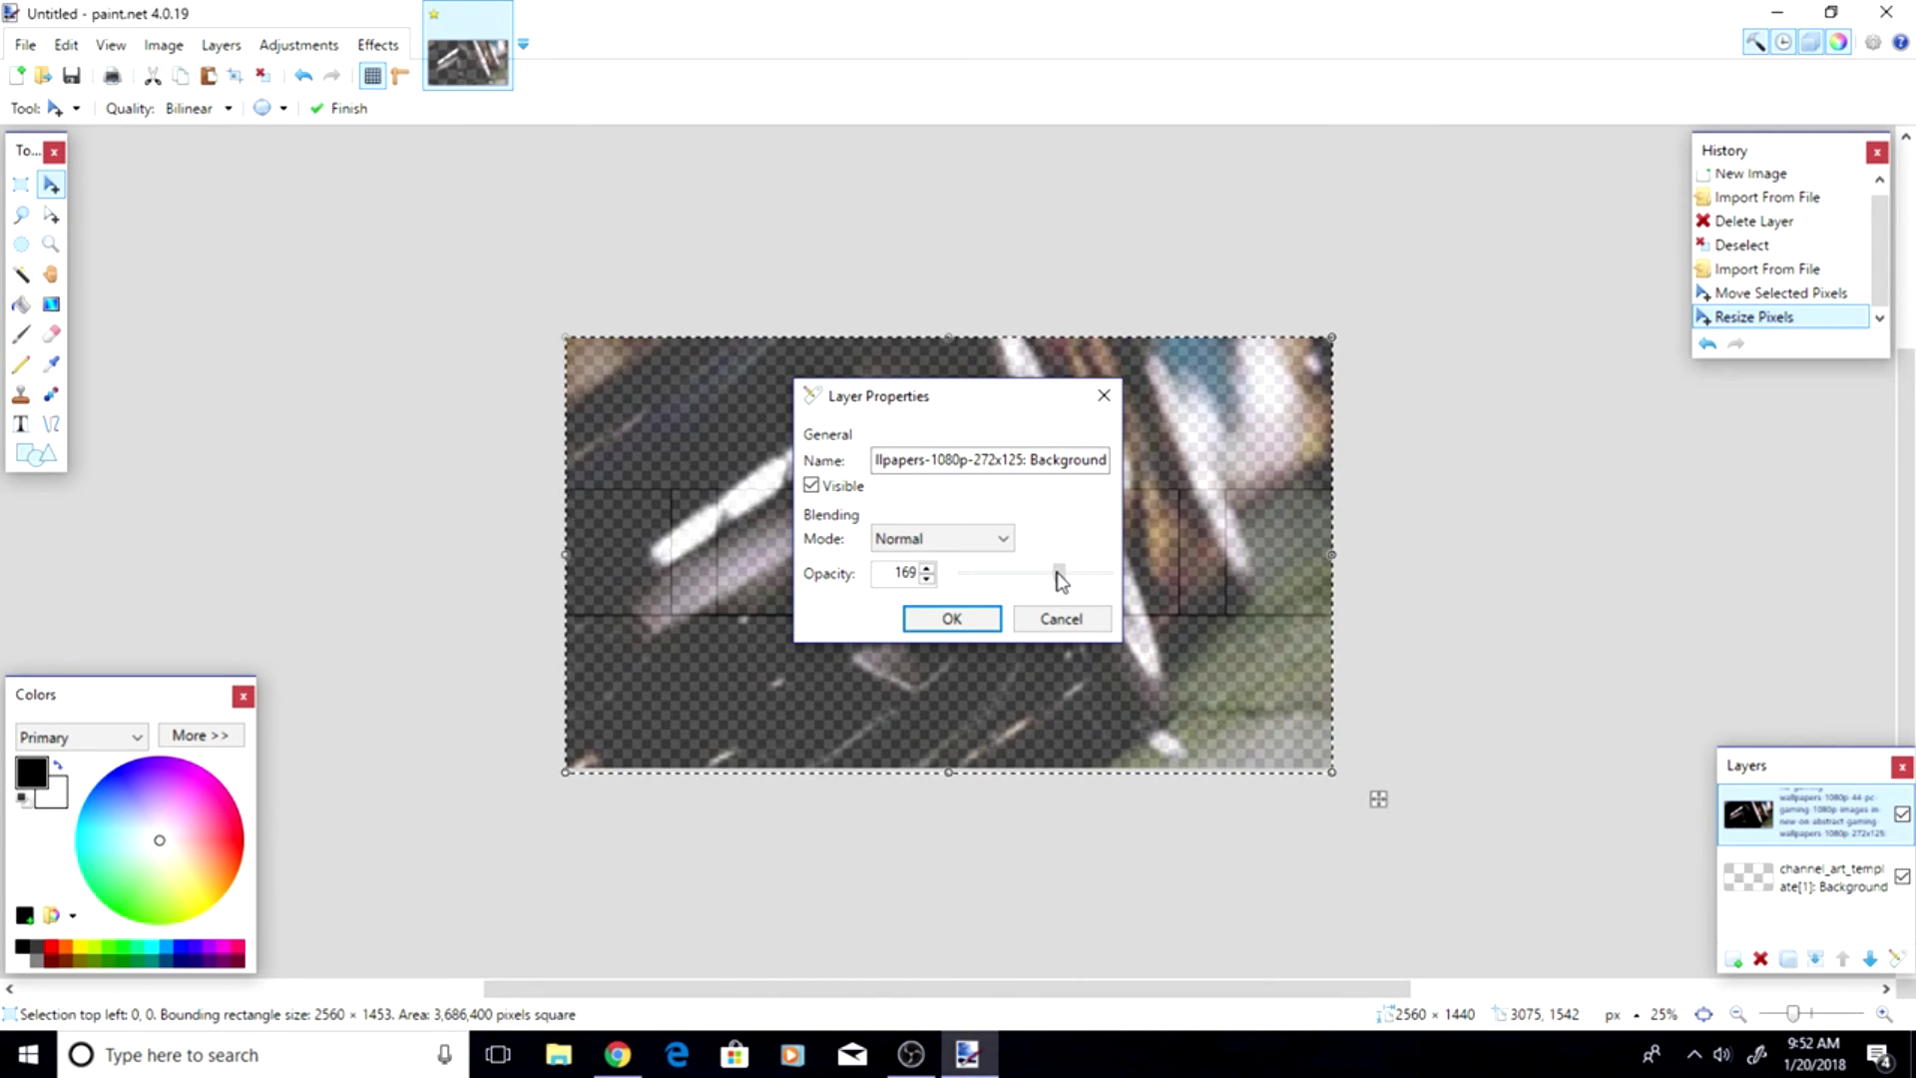
click(967, 611)
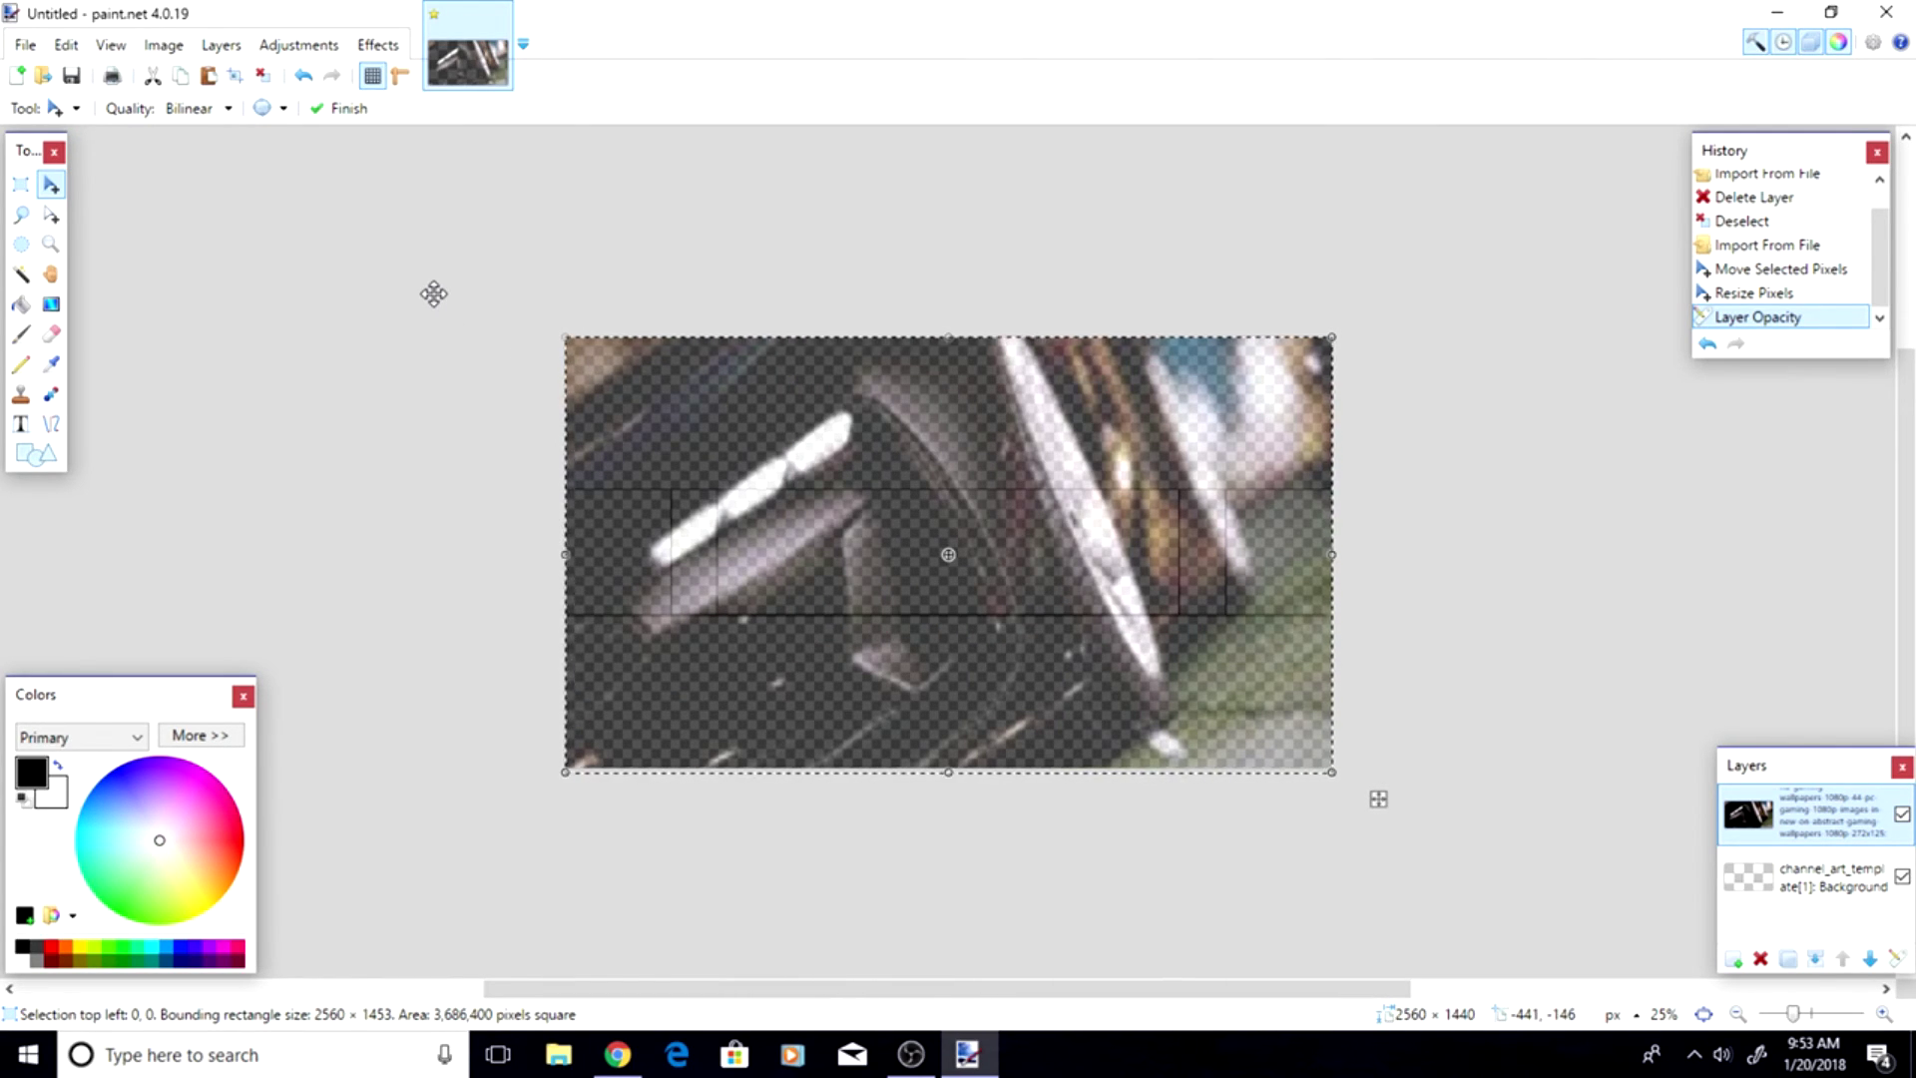
click(25, 45)
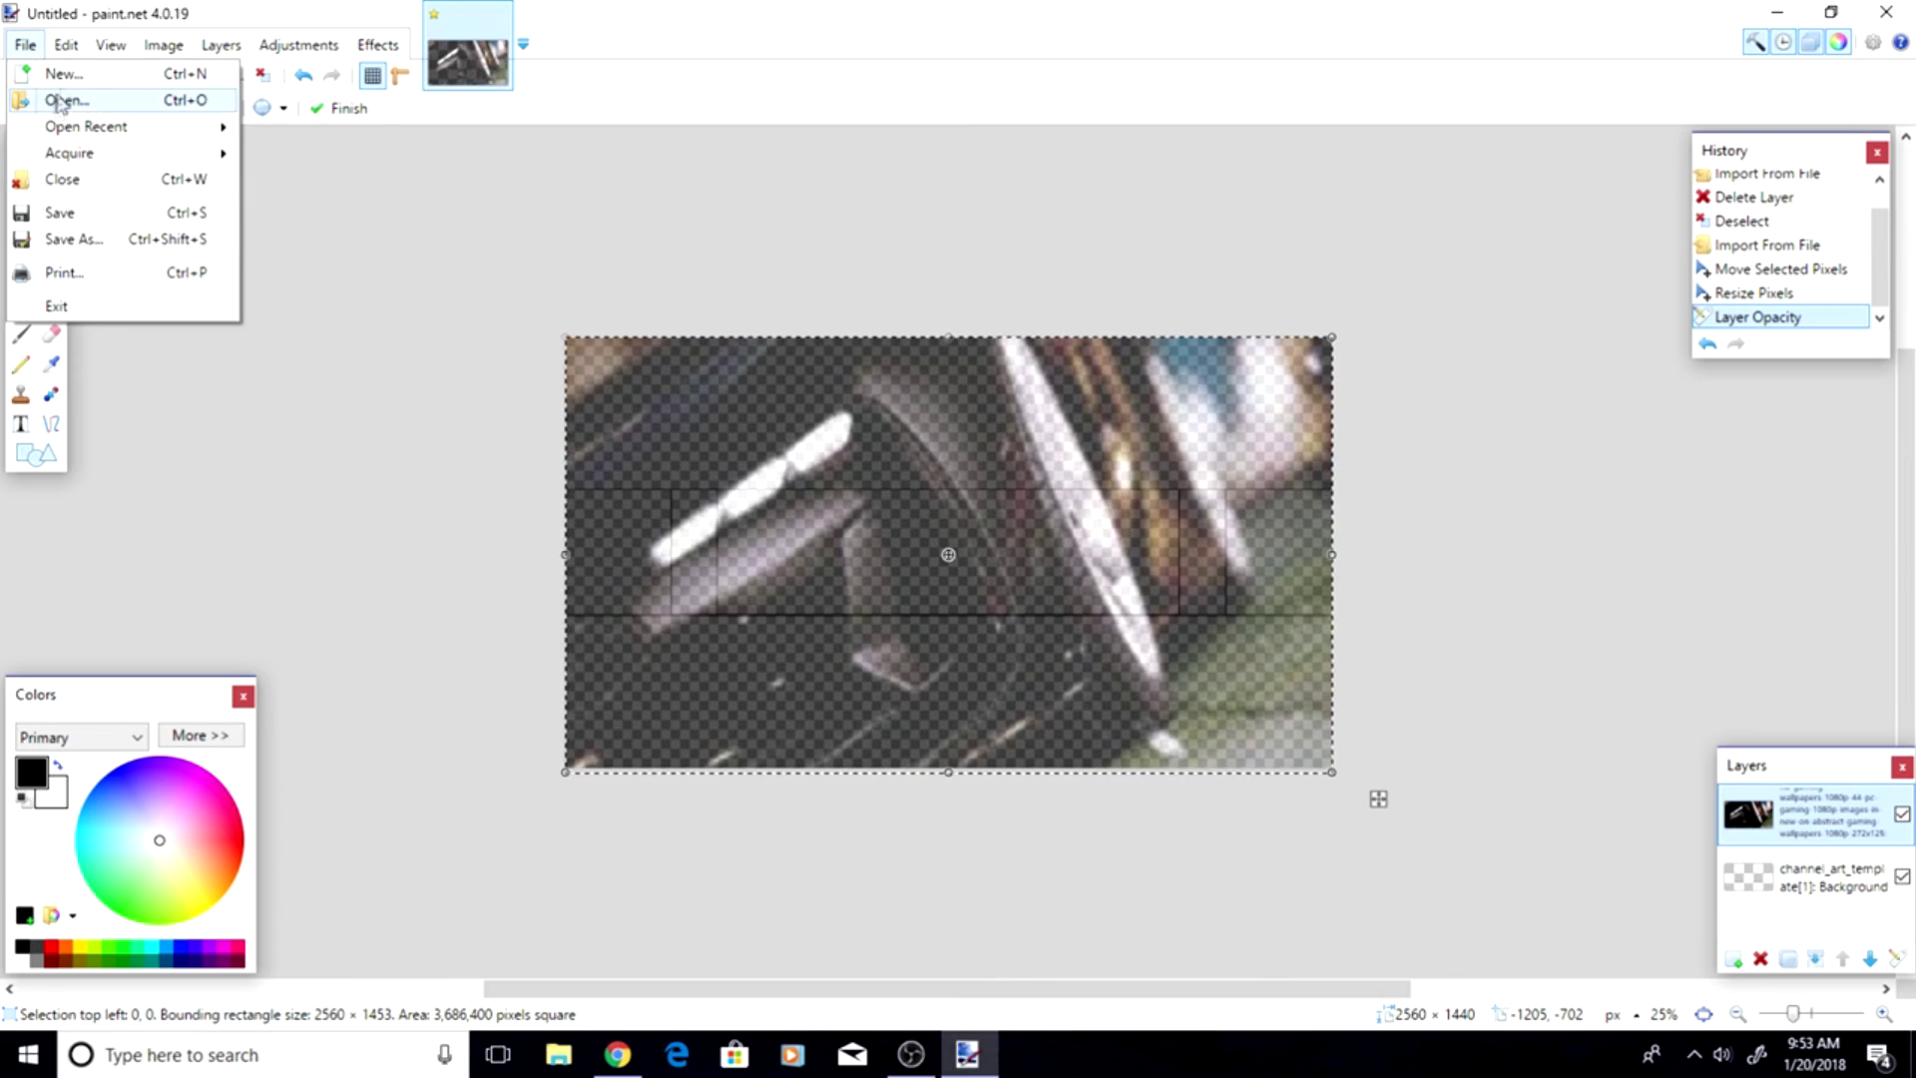
mouse_move(163, 45)
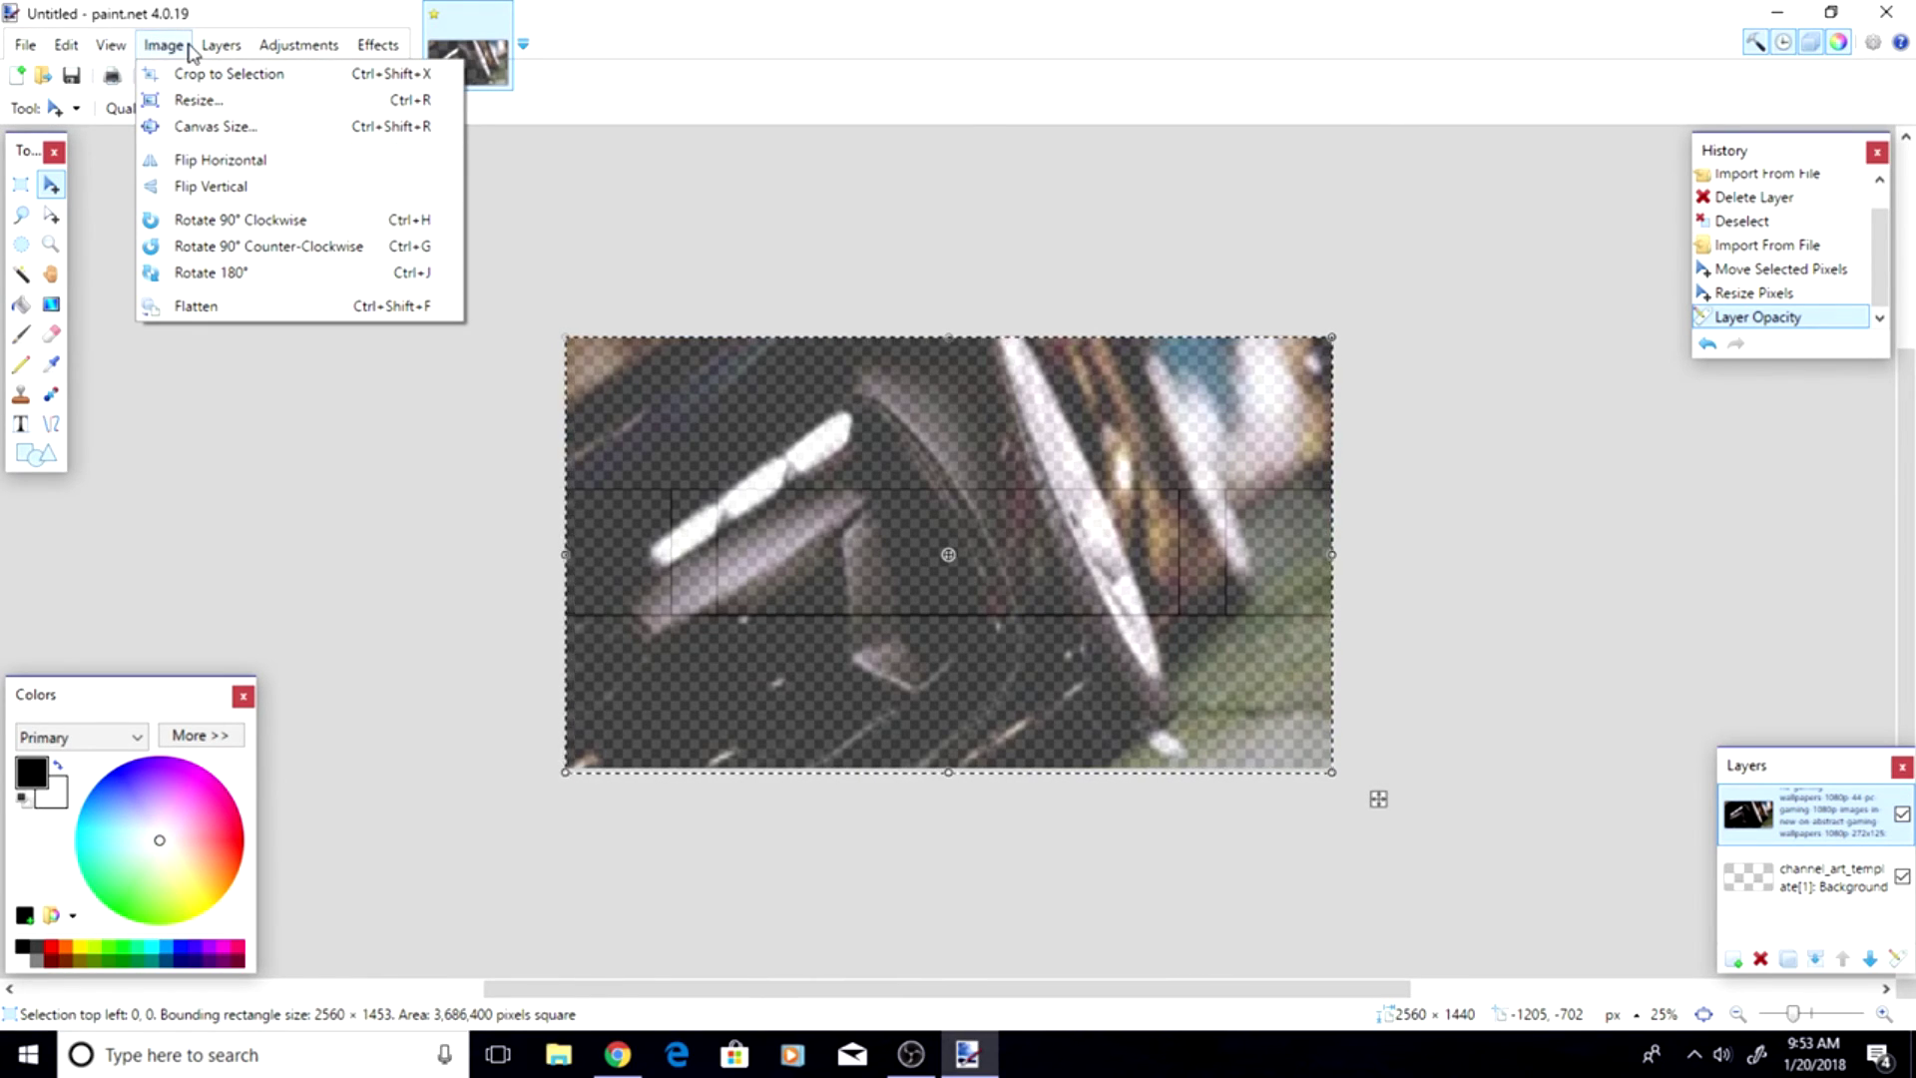
click(255, 182)
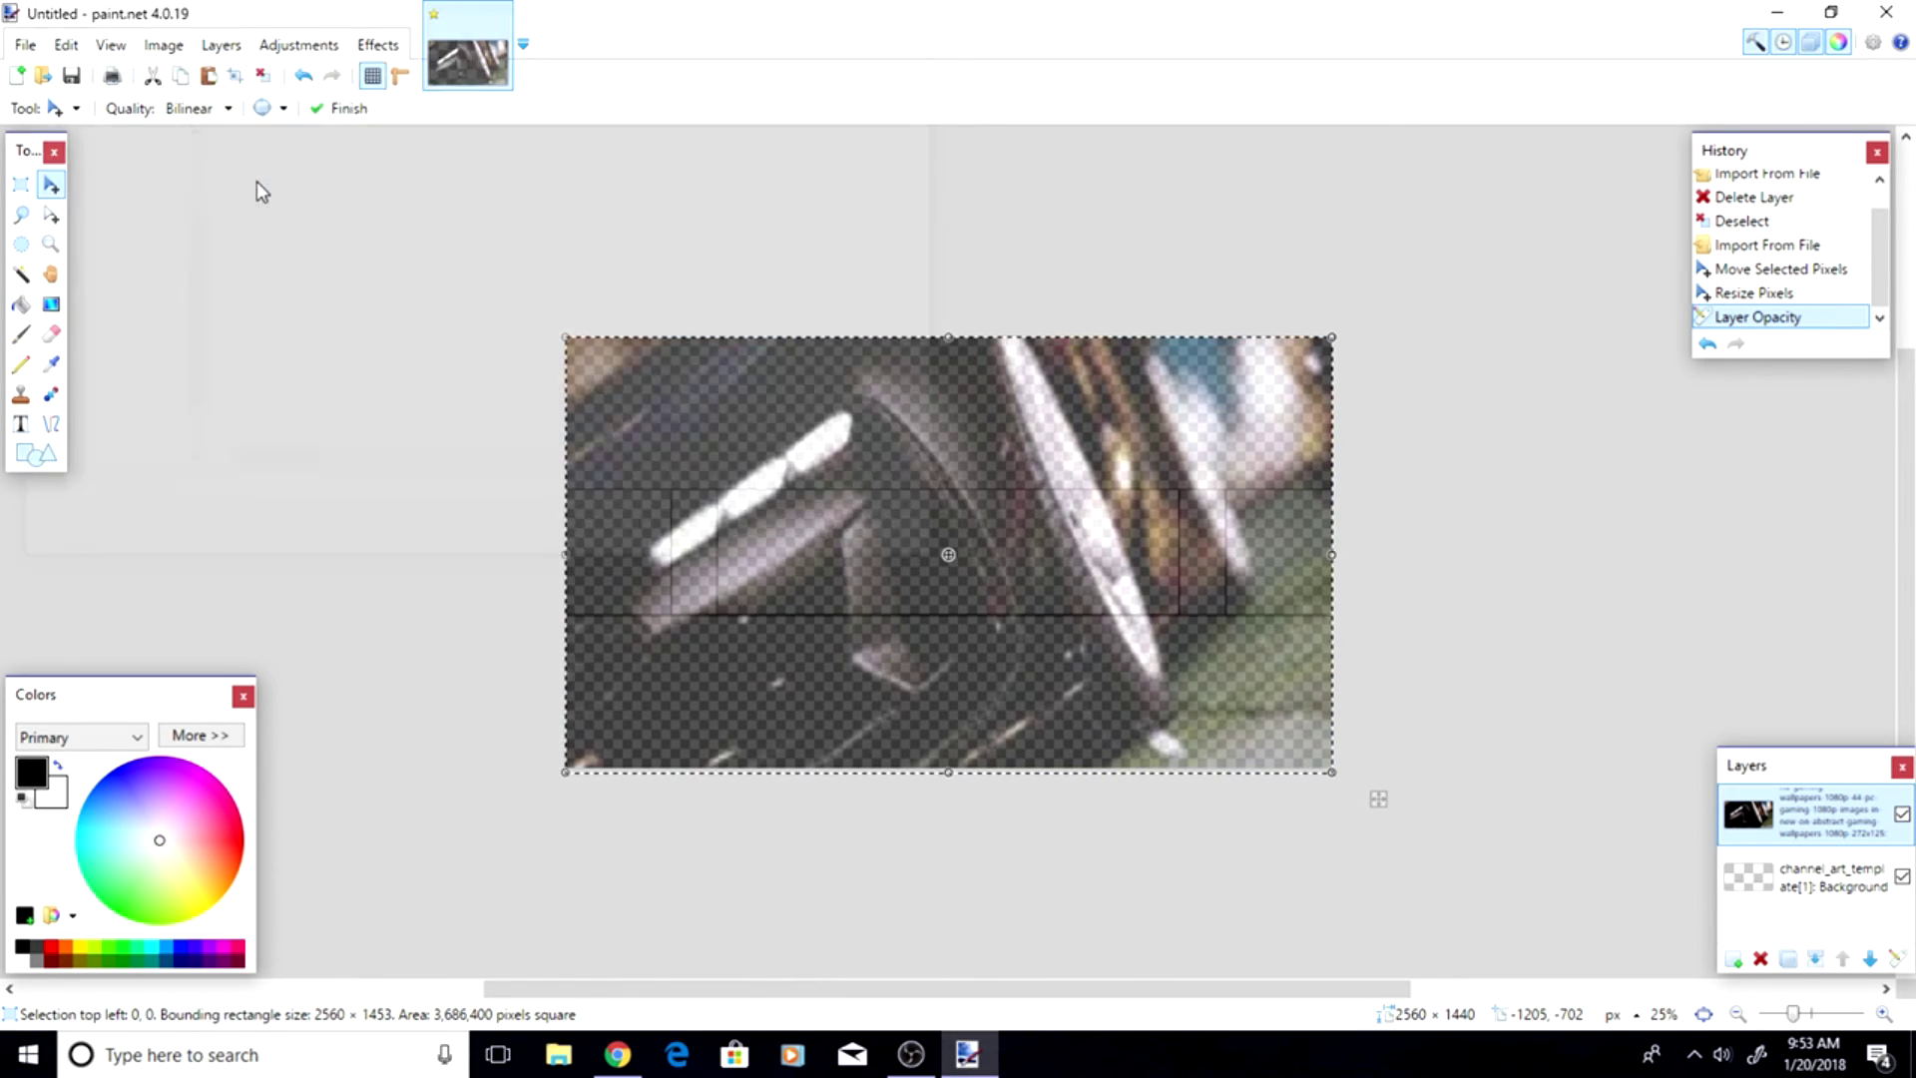
- Import the red image 181091938[1] from the Picmonkey folder as a new layer
click(94, 279)
scroll(419, 349, down, 5)
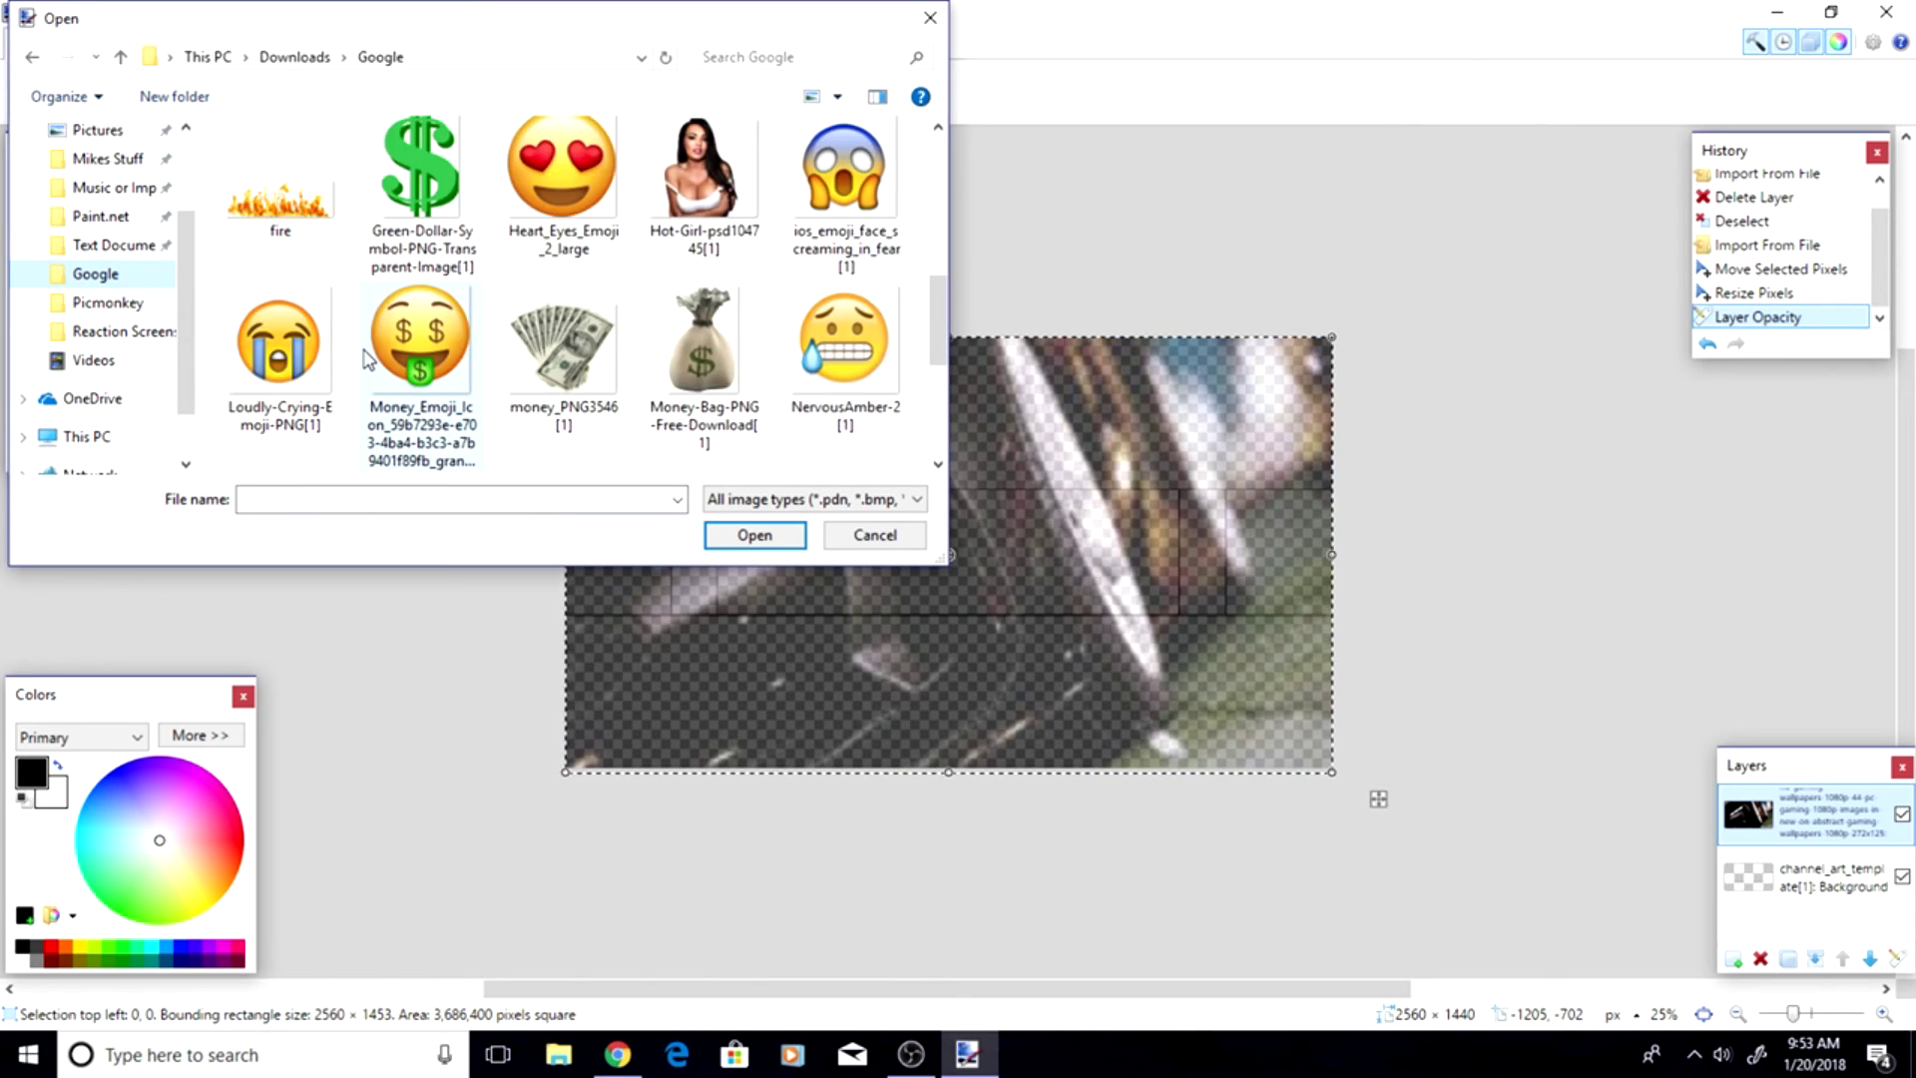
scroll(419, 370, down, 5)
scroll(457, 383, up, 5)
click(108, 302)
scroll(613, 399, down, 1)
scroll(613, 399, down, 2)
scroll(658, 339, down, 2)
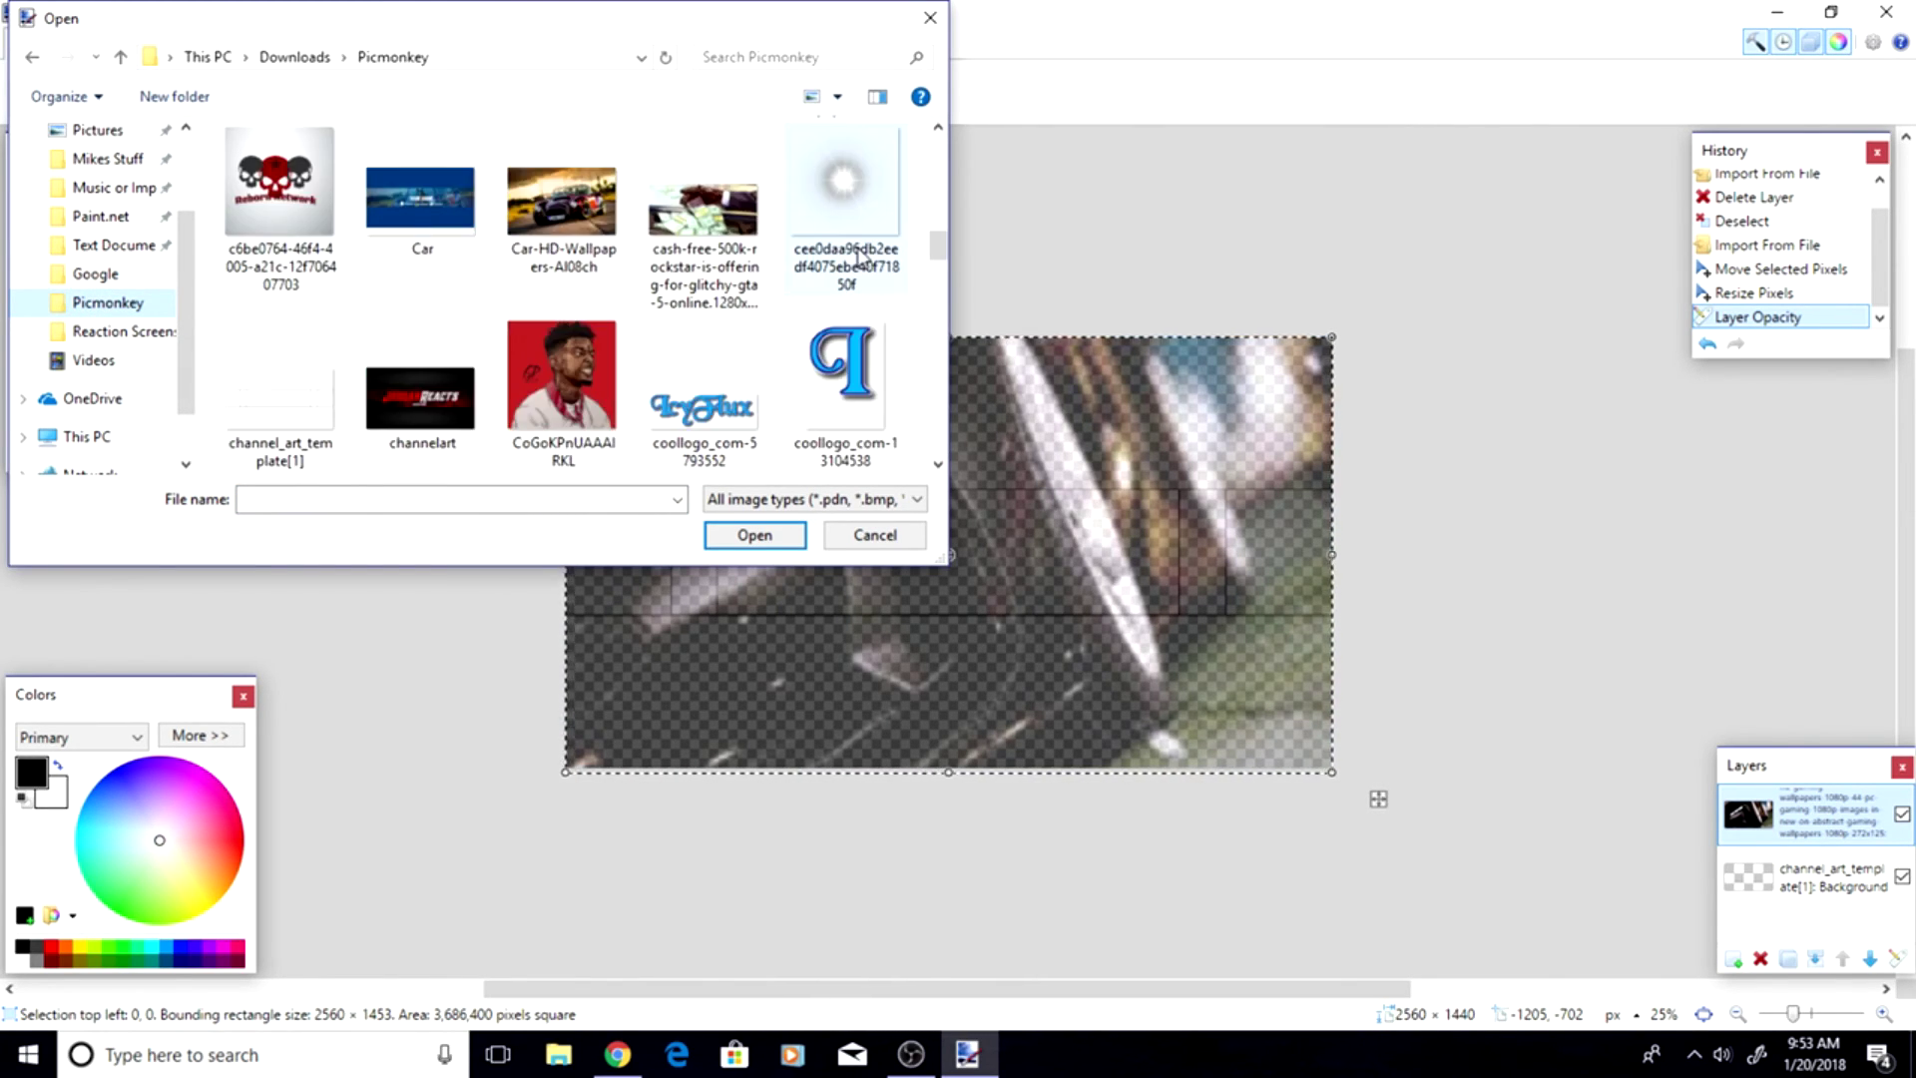
scroll(558, 297, down, 2)
scroll(579, 329, up, 3)
scroll(603, 357, down, 1)
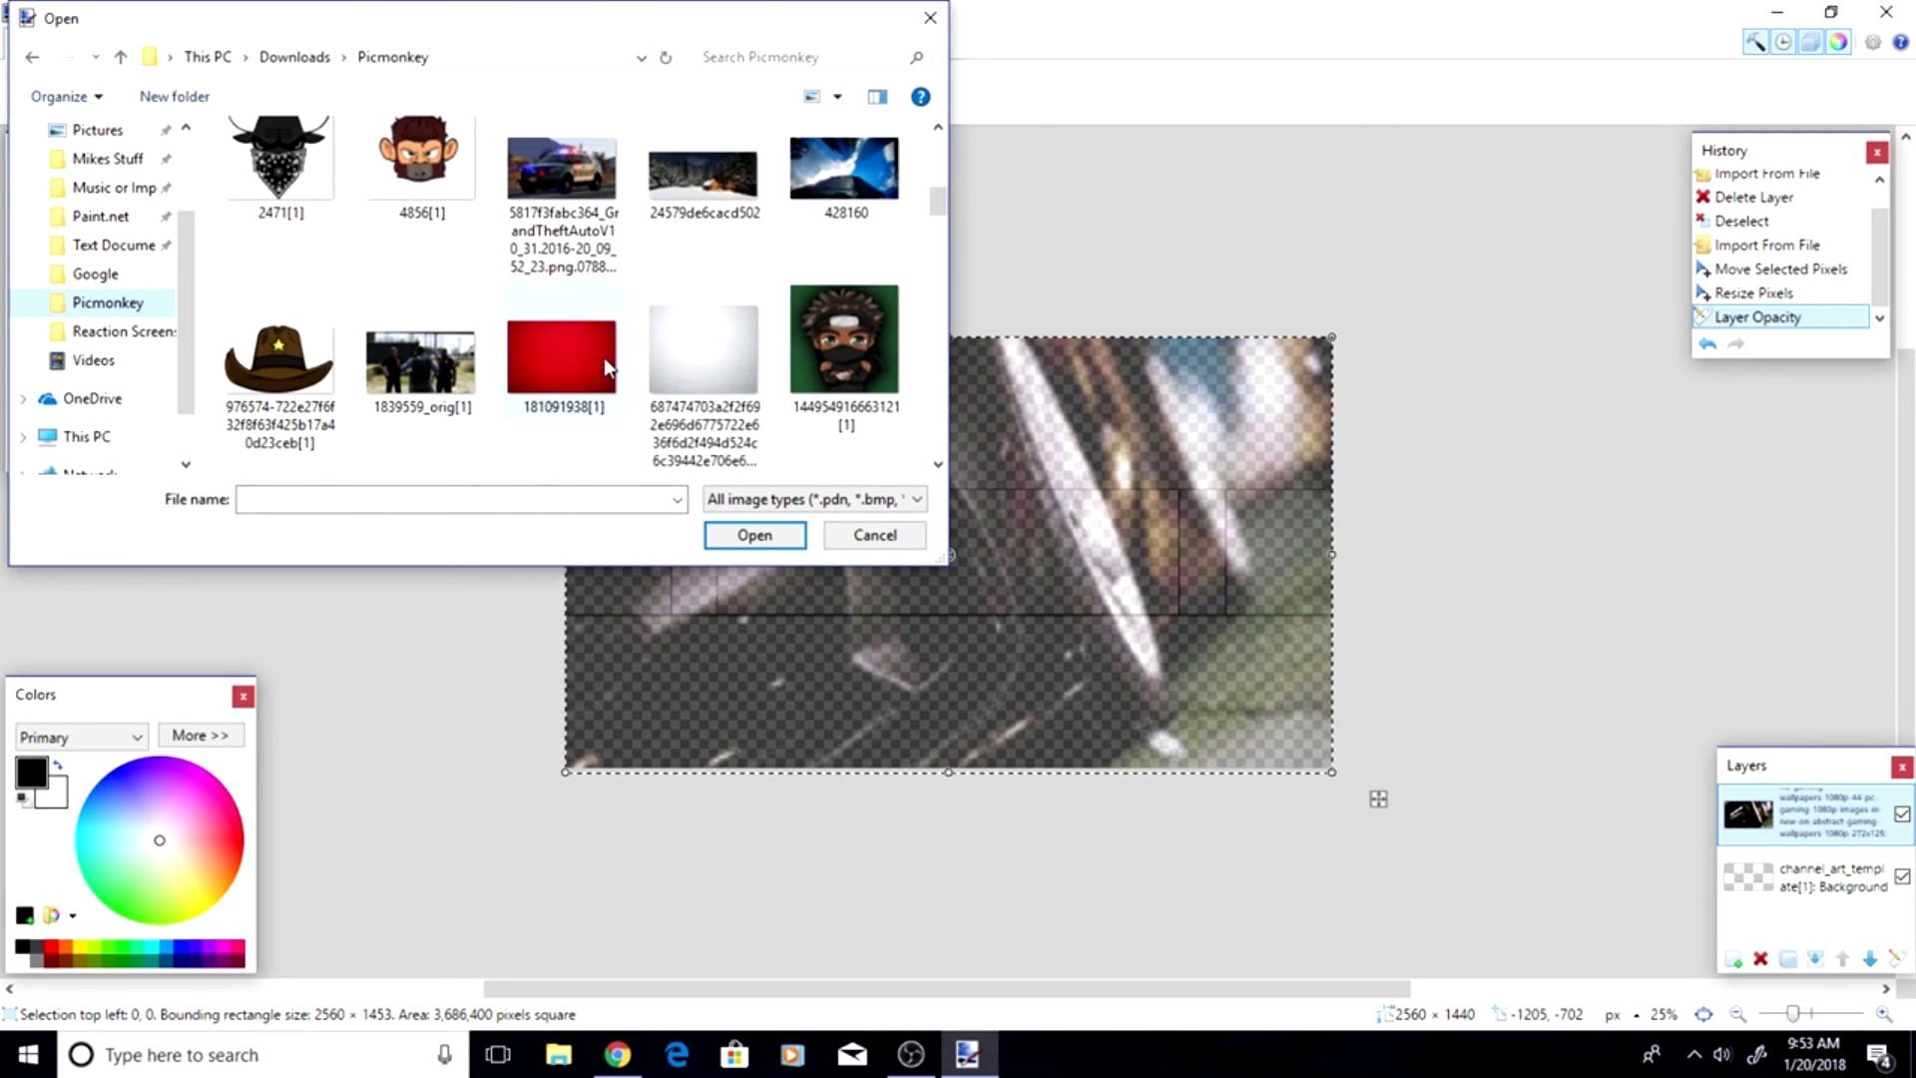
click(603, 358)
click(755, 537)
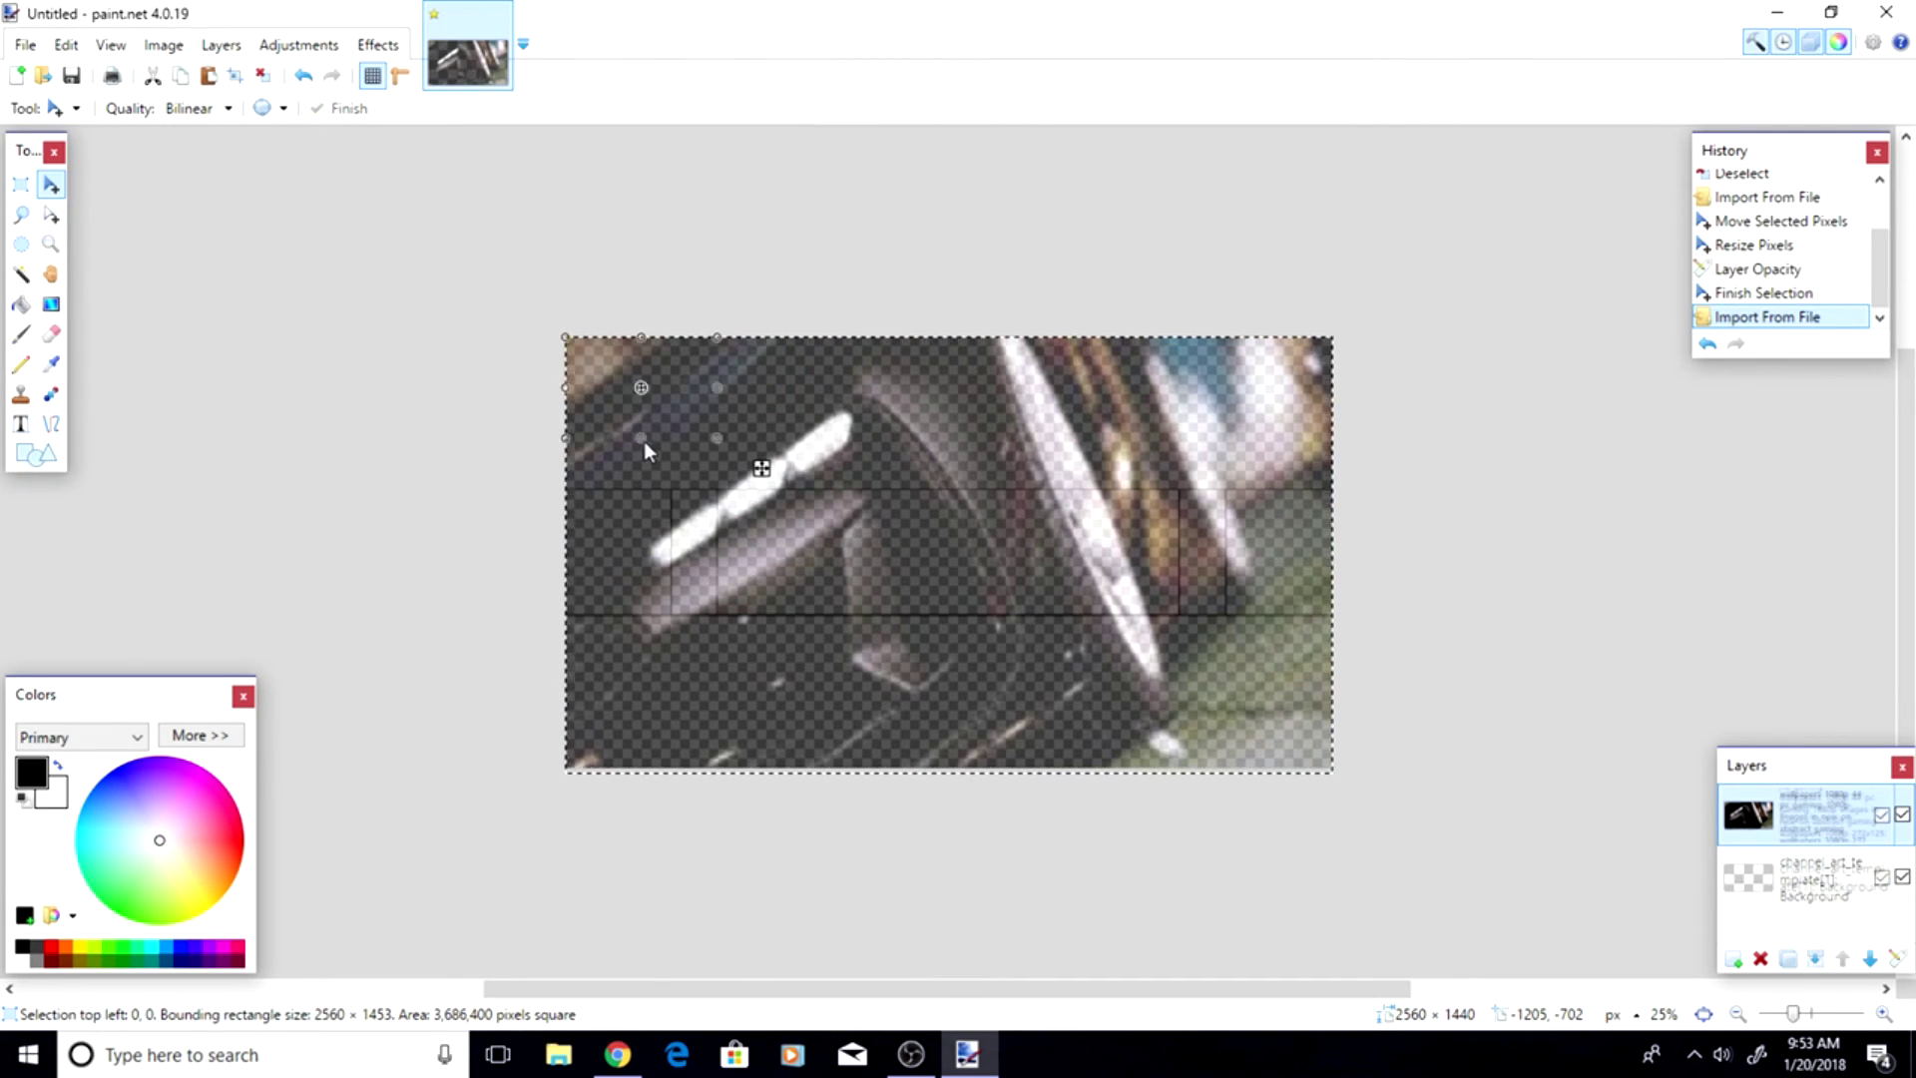
- Stretch the red layer over the canvas and lower its opacity to 174
drag(720, 444, 1333, 772)
click(1148, 591)
double_click(1782, 818)
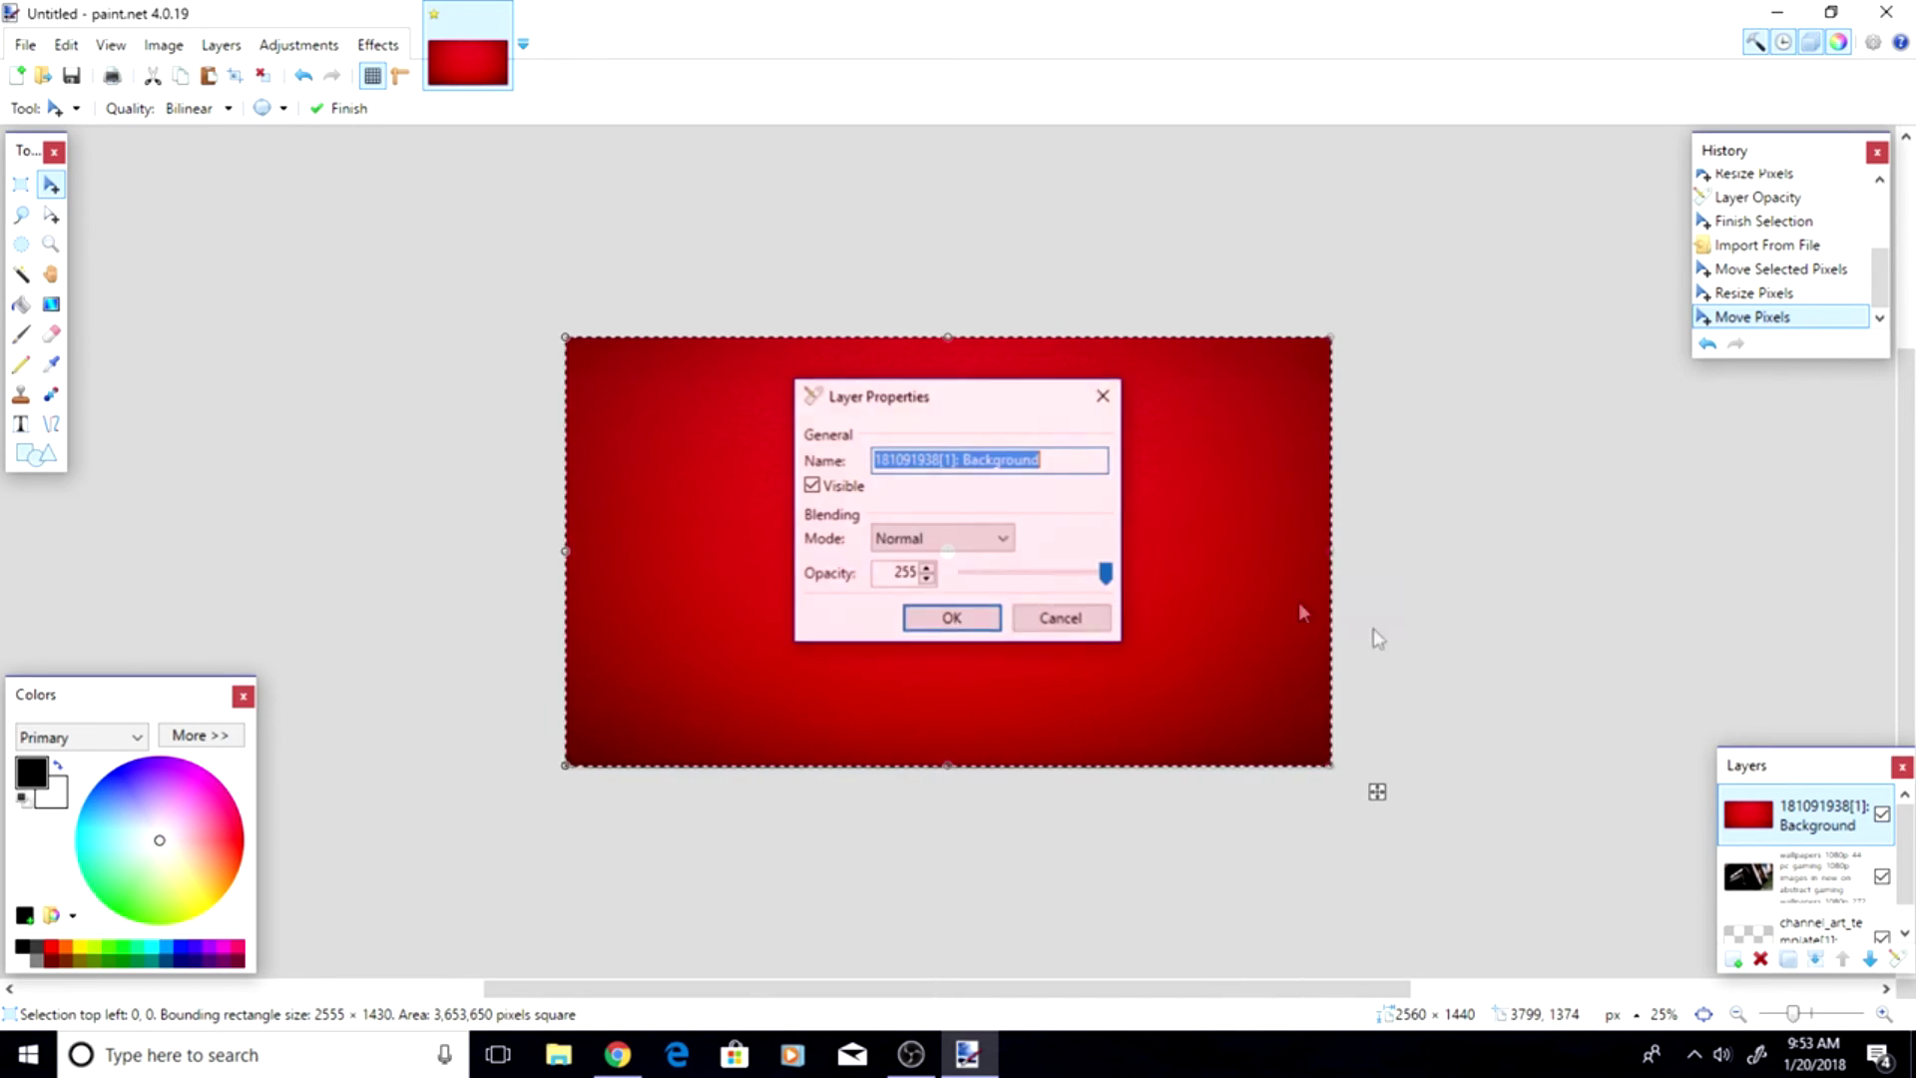
drag(1108, 573, 1060, 577)
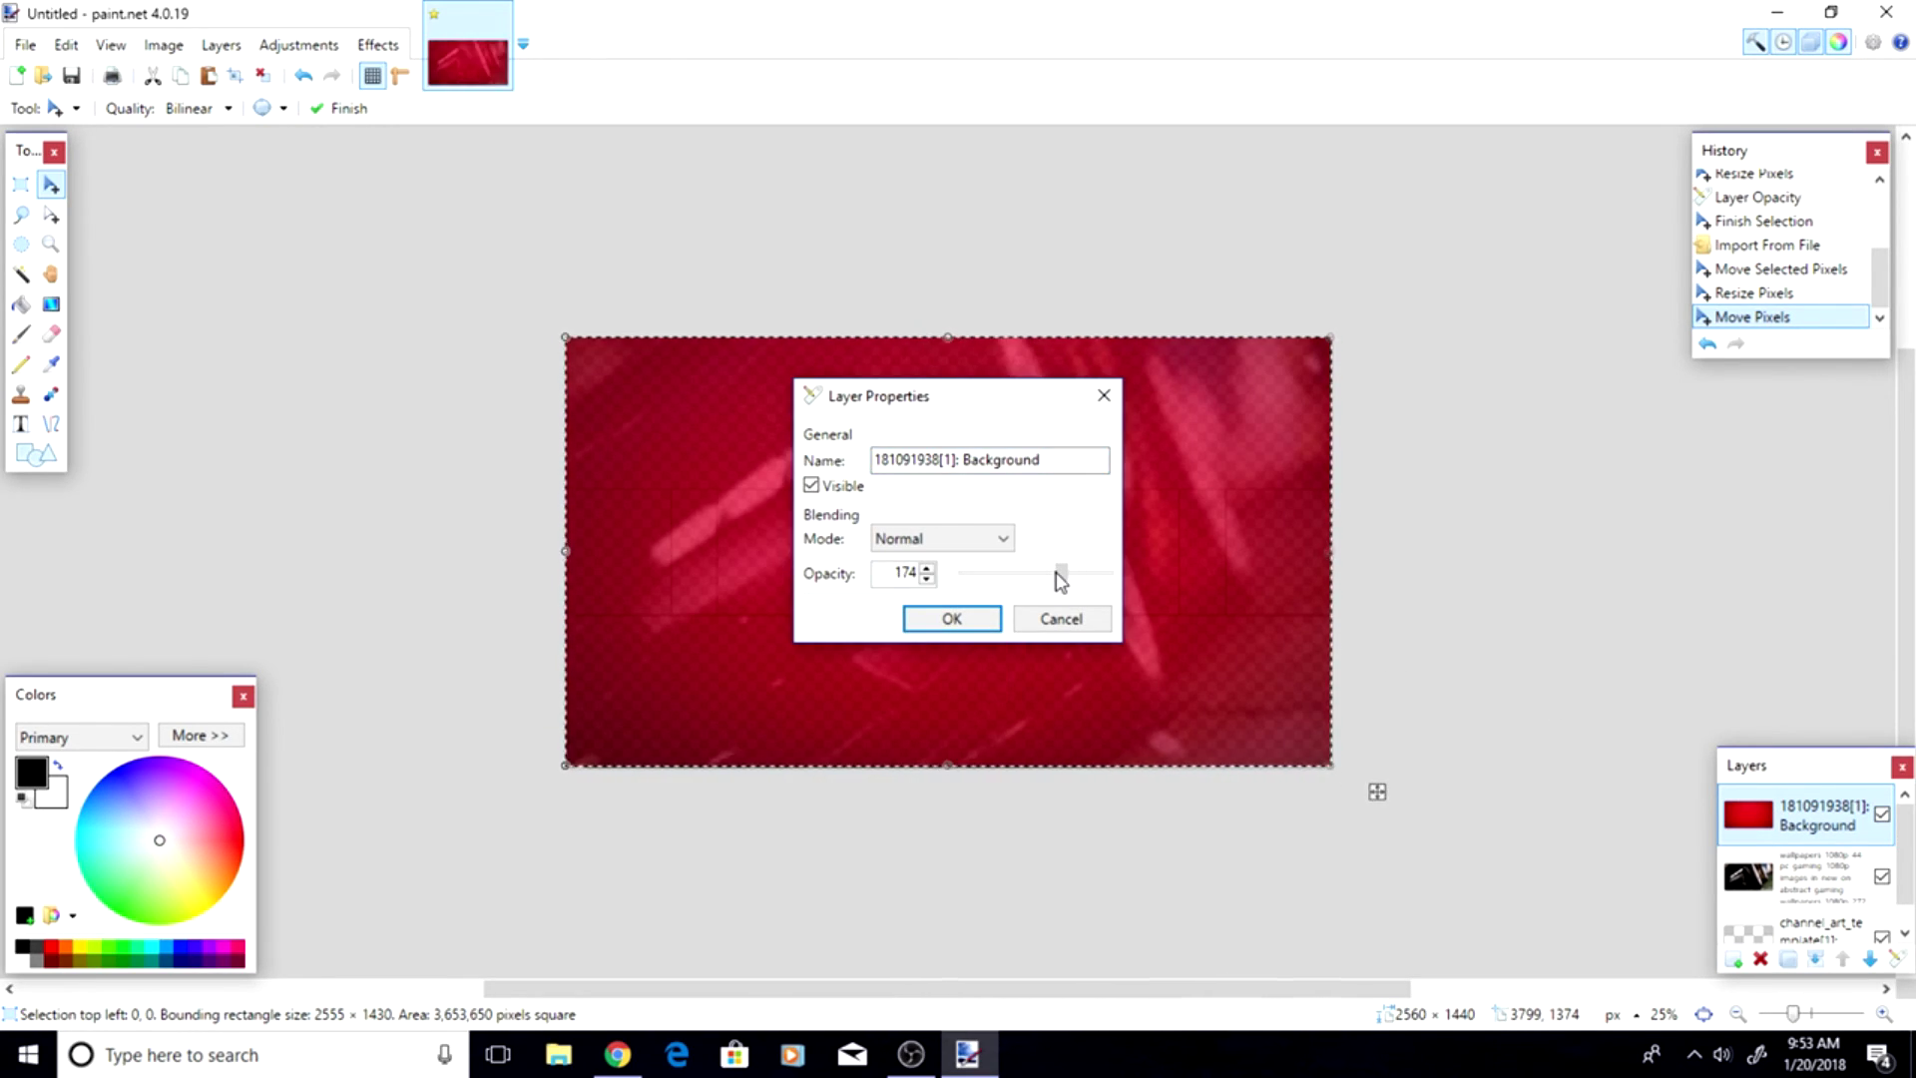
key(Return)
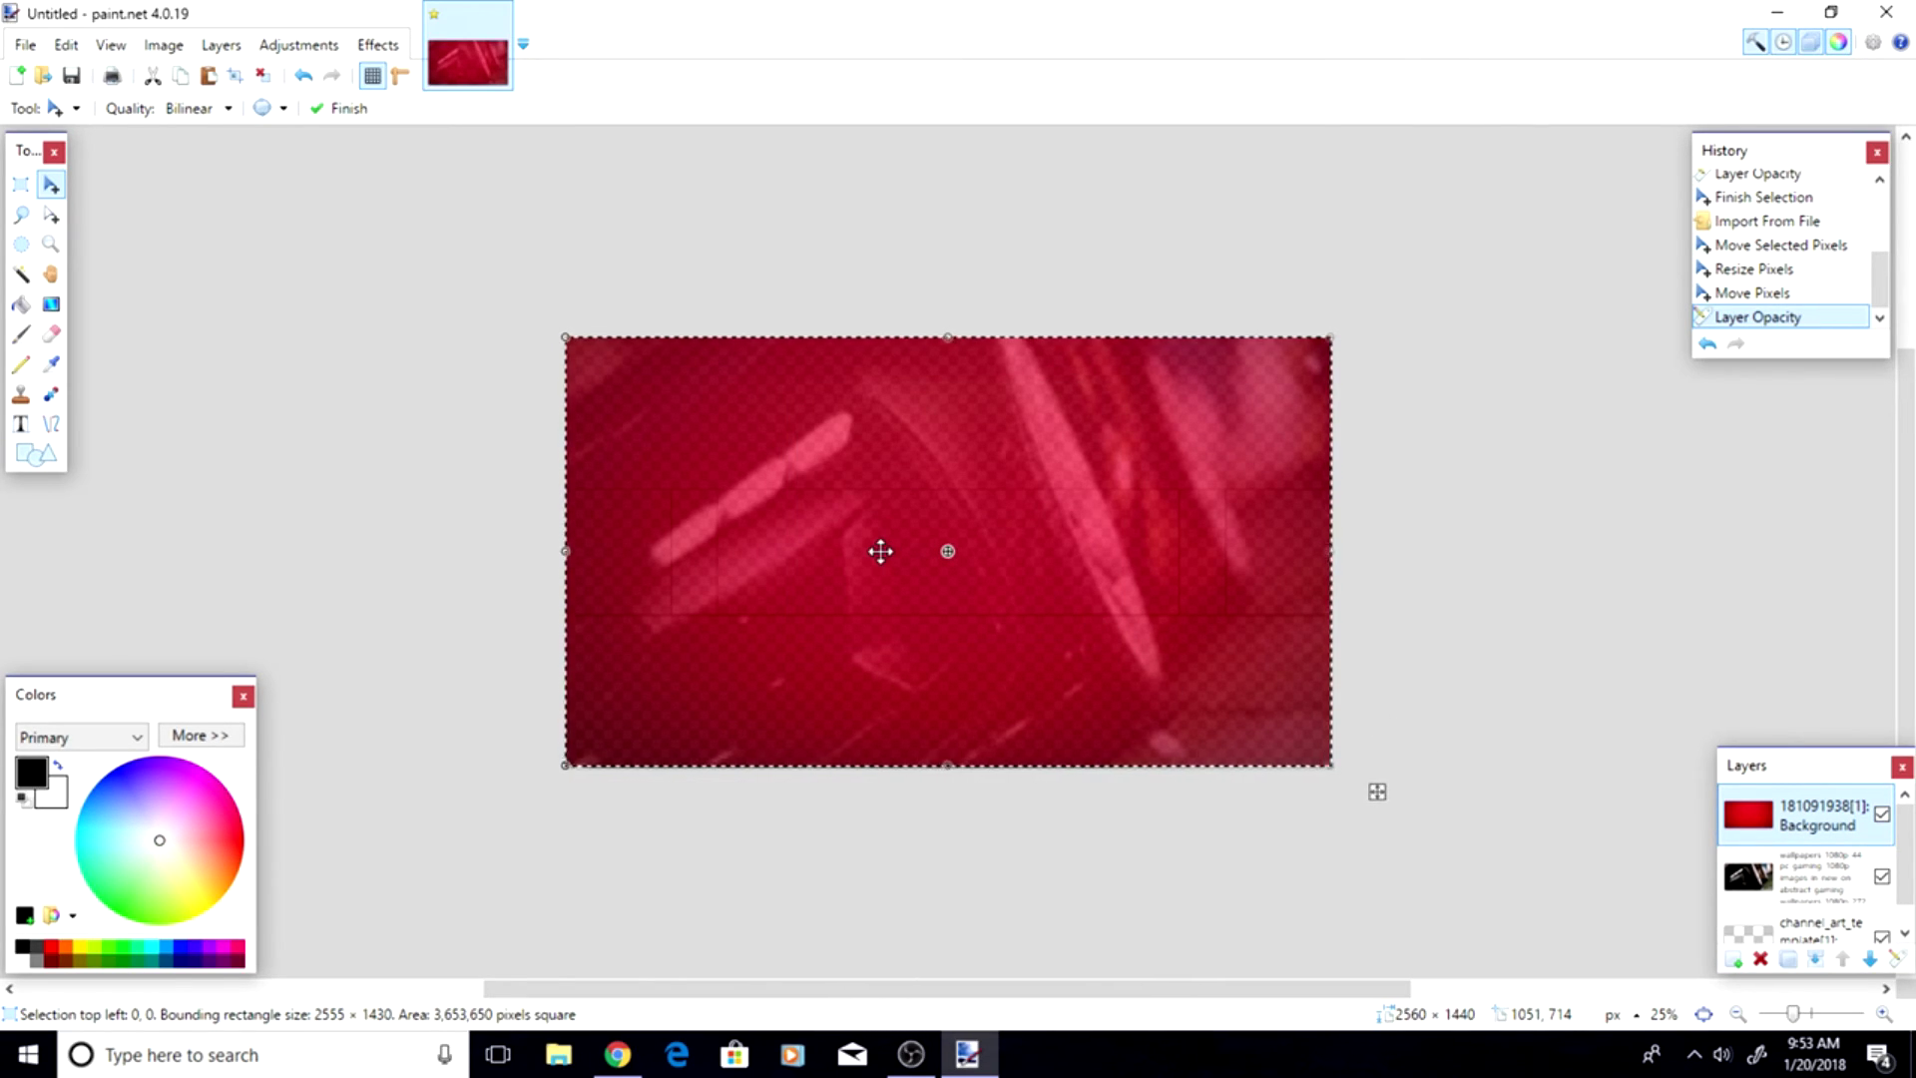
double_click(1796, 876)
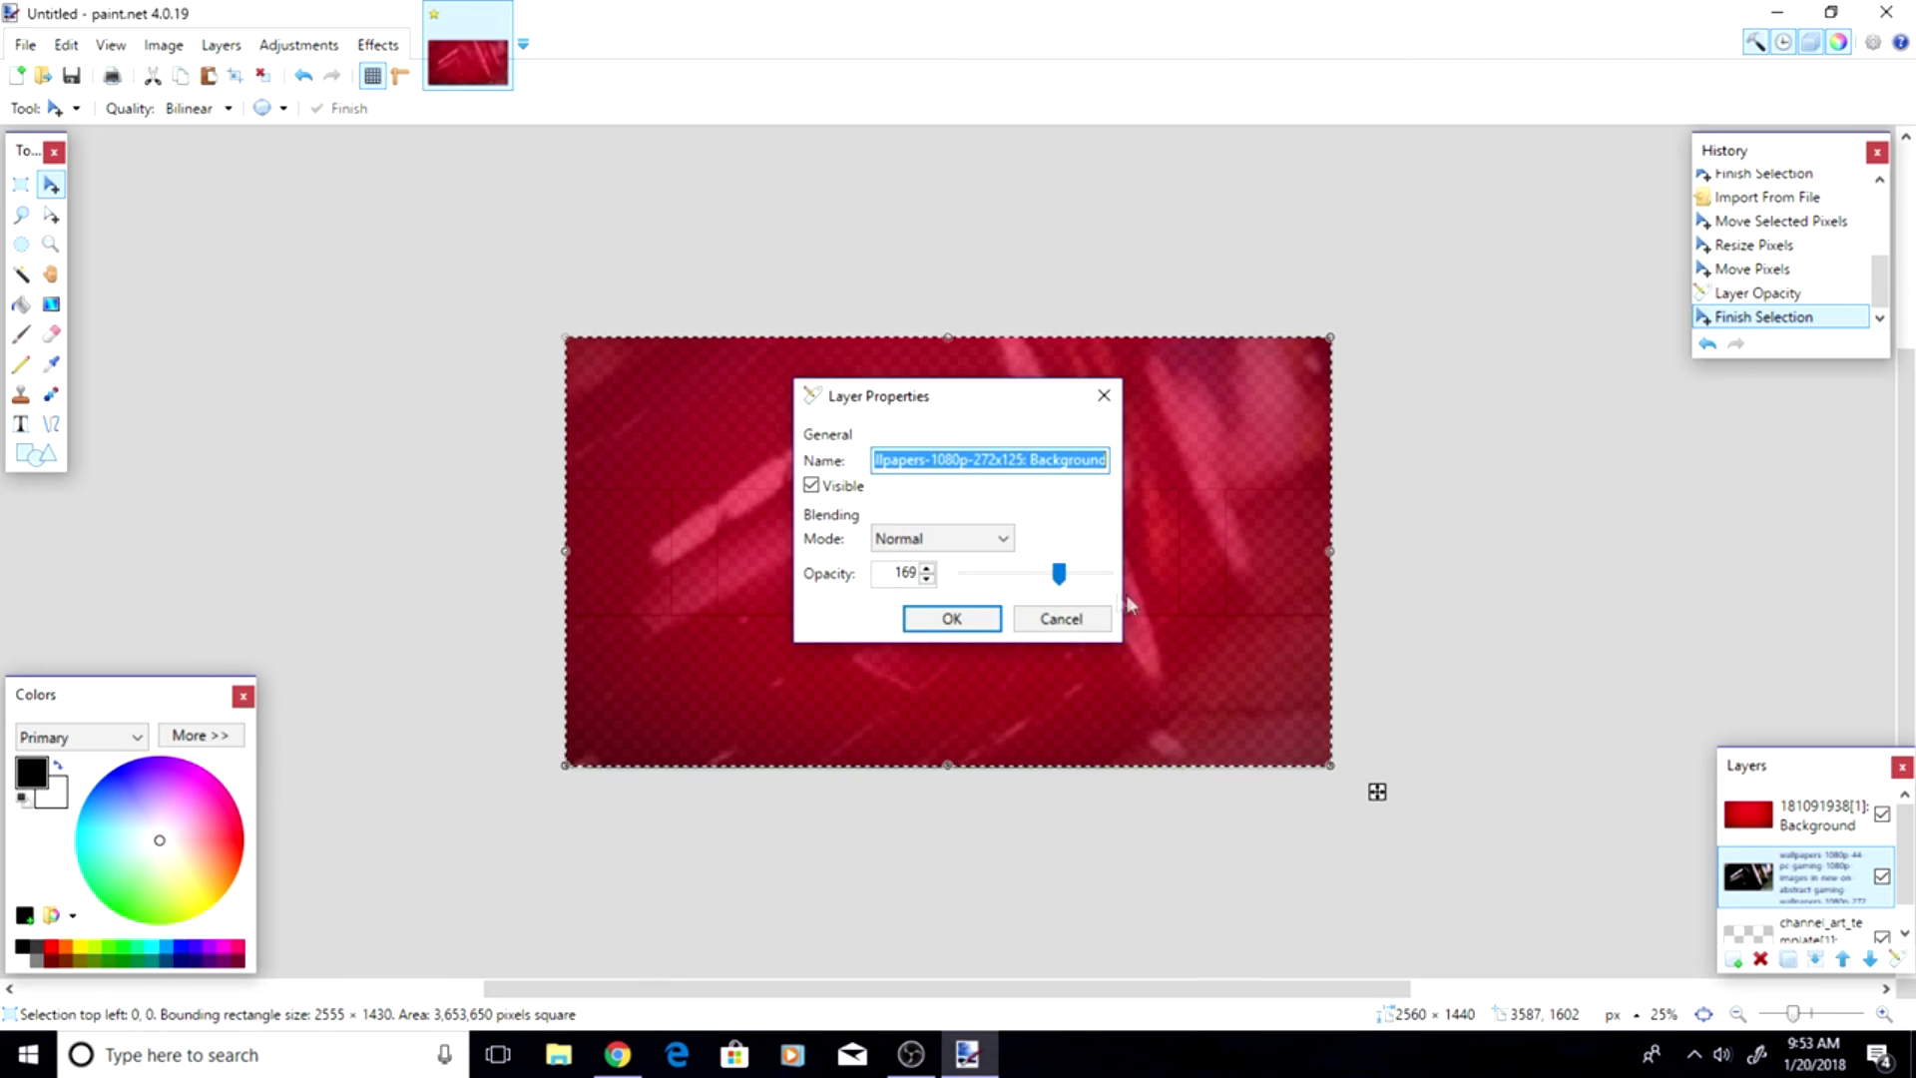
- Raise the car wallpaper layer's opacity to 255, then settle it at 223
drag(1059, 573, 1131, 577)
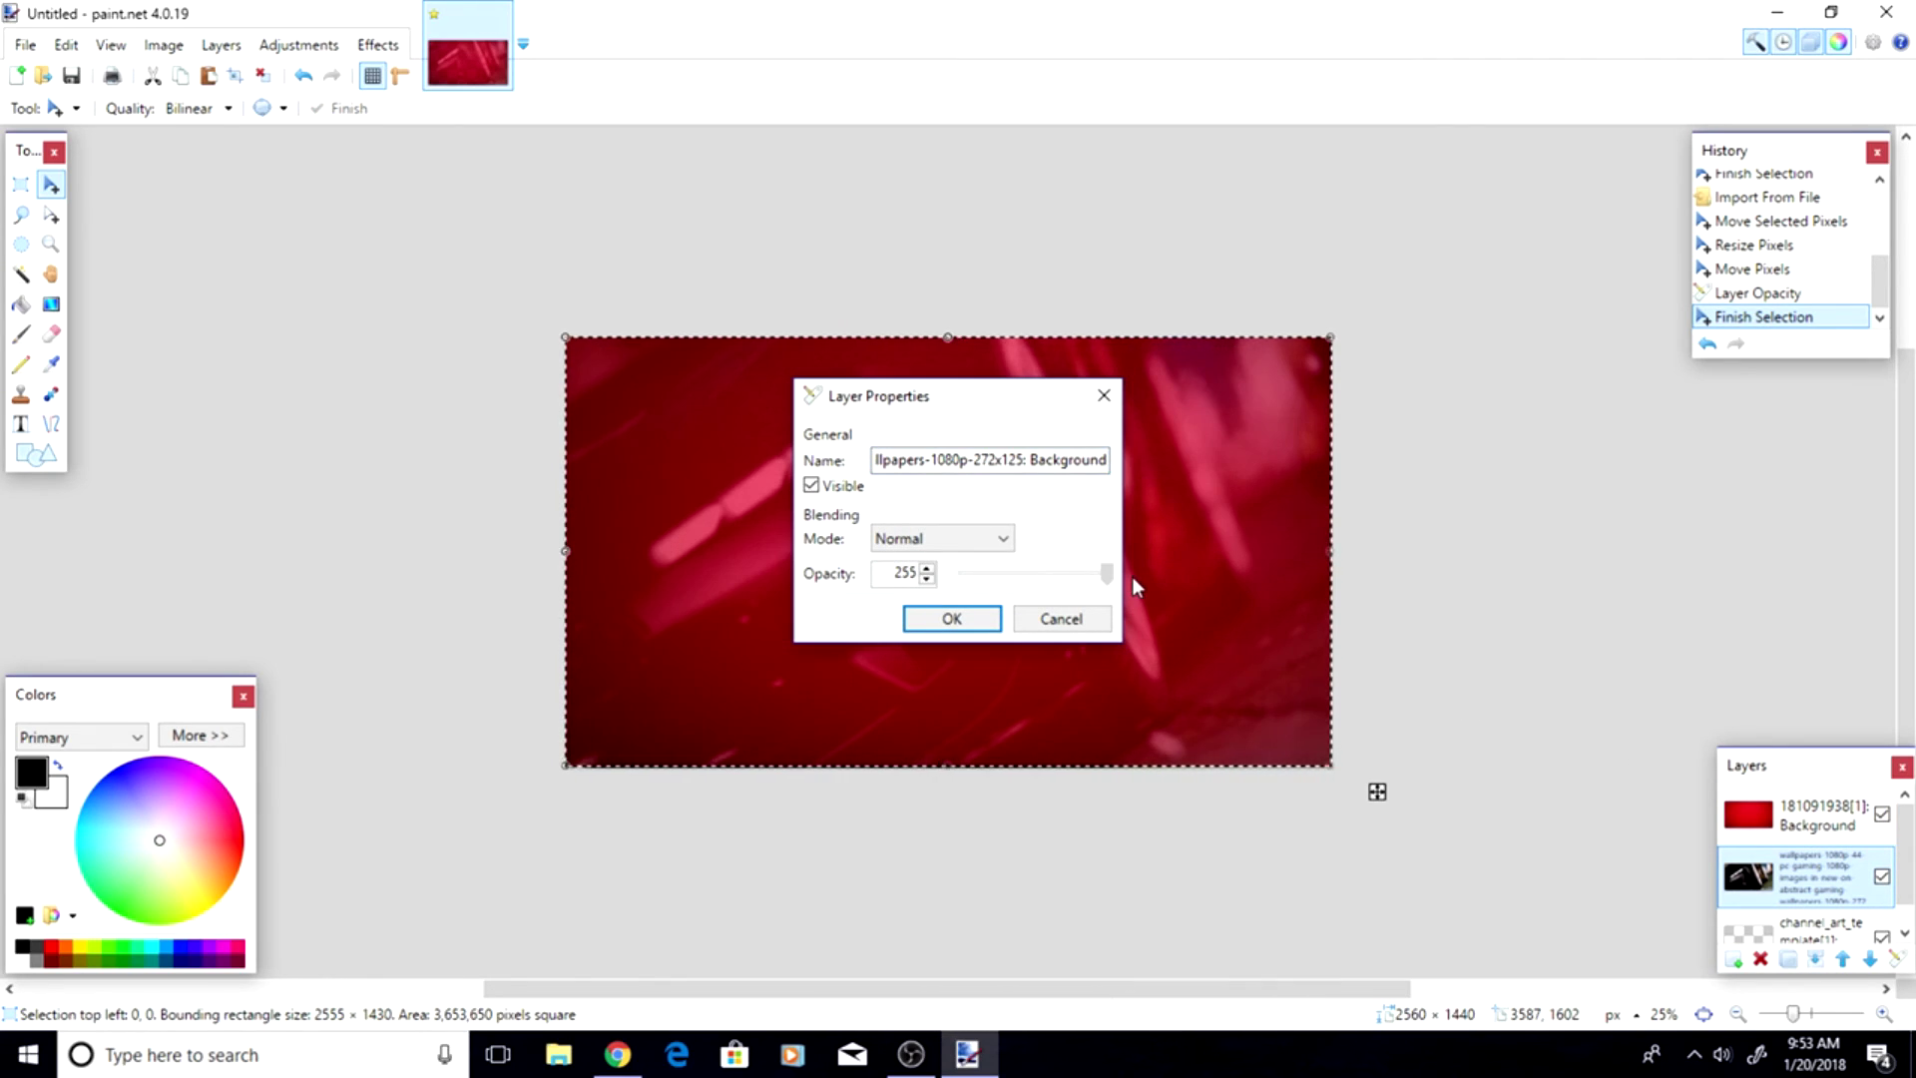
click(943, 621)
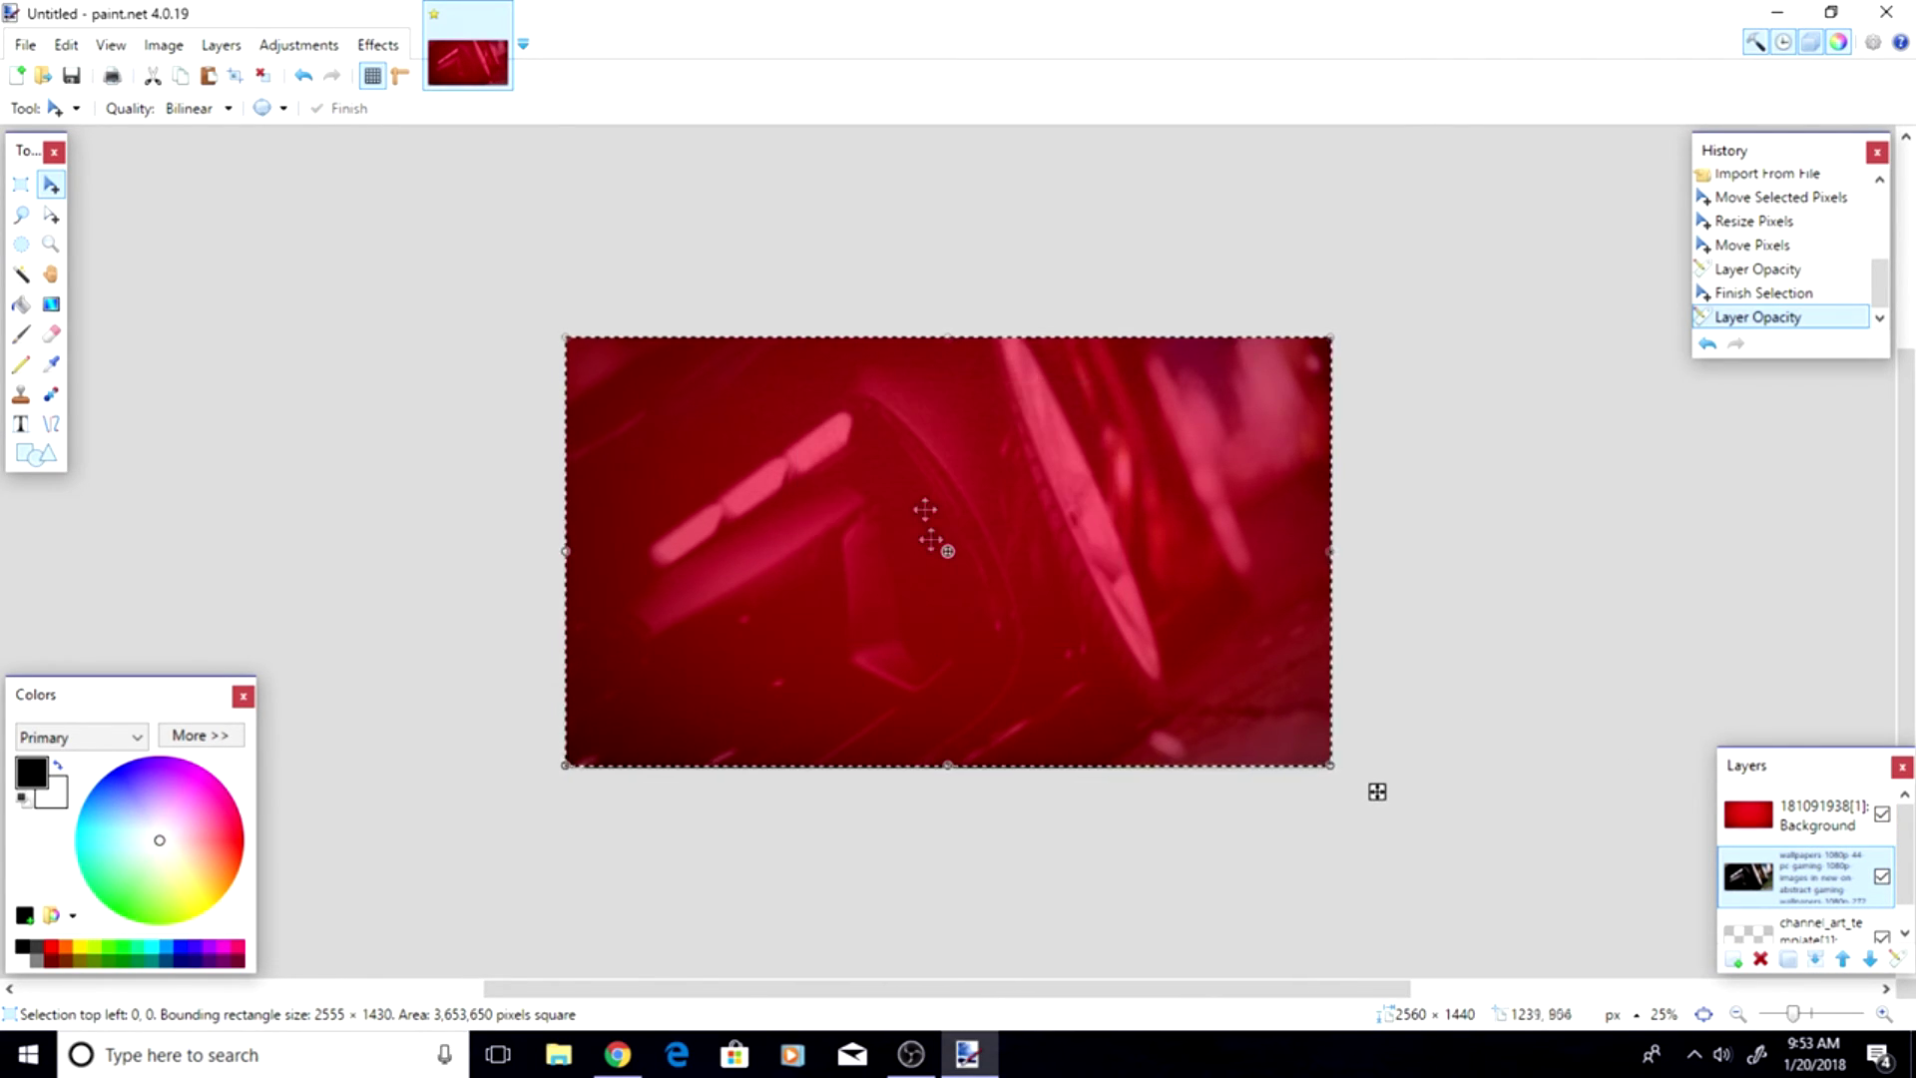
click(25, 45)
mouse_move(164, 45)
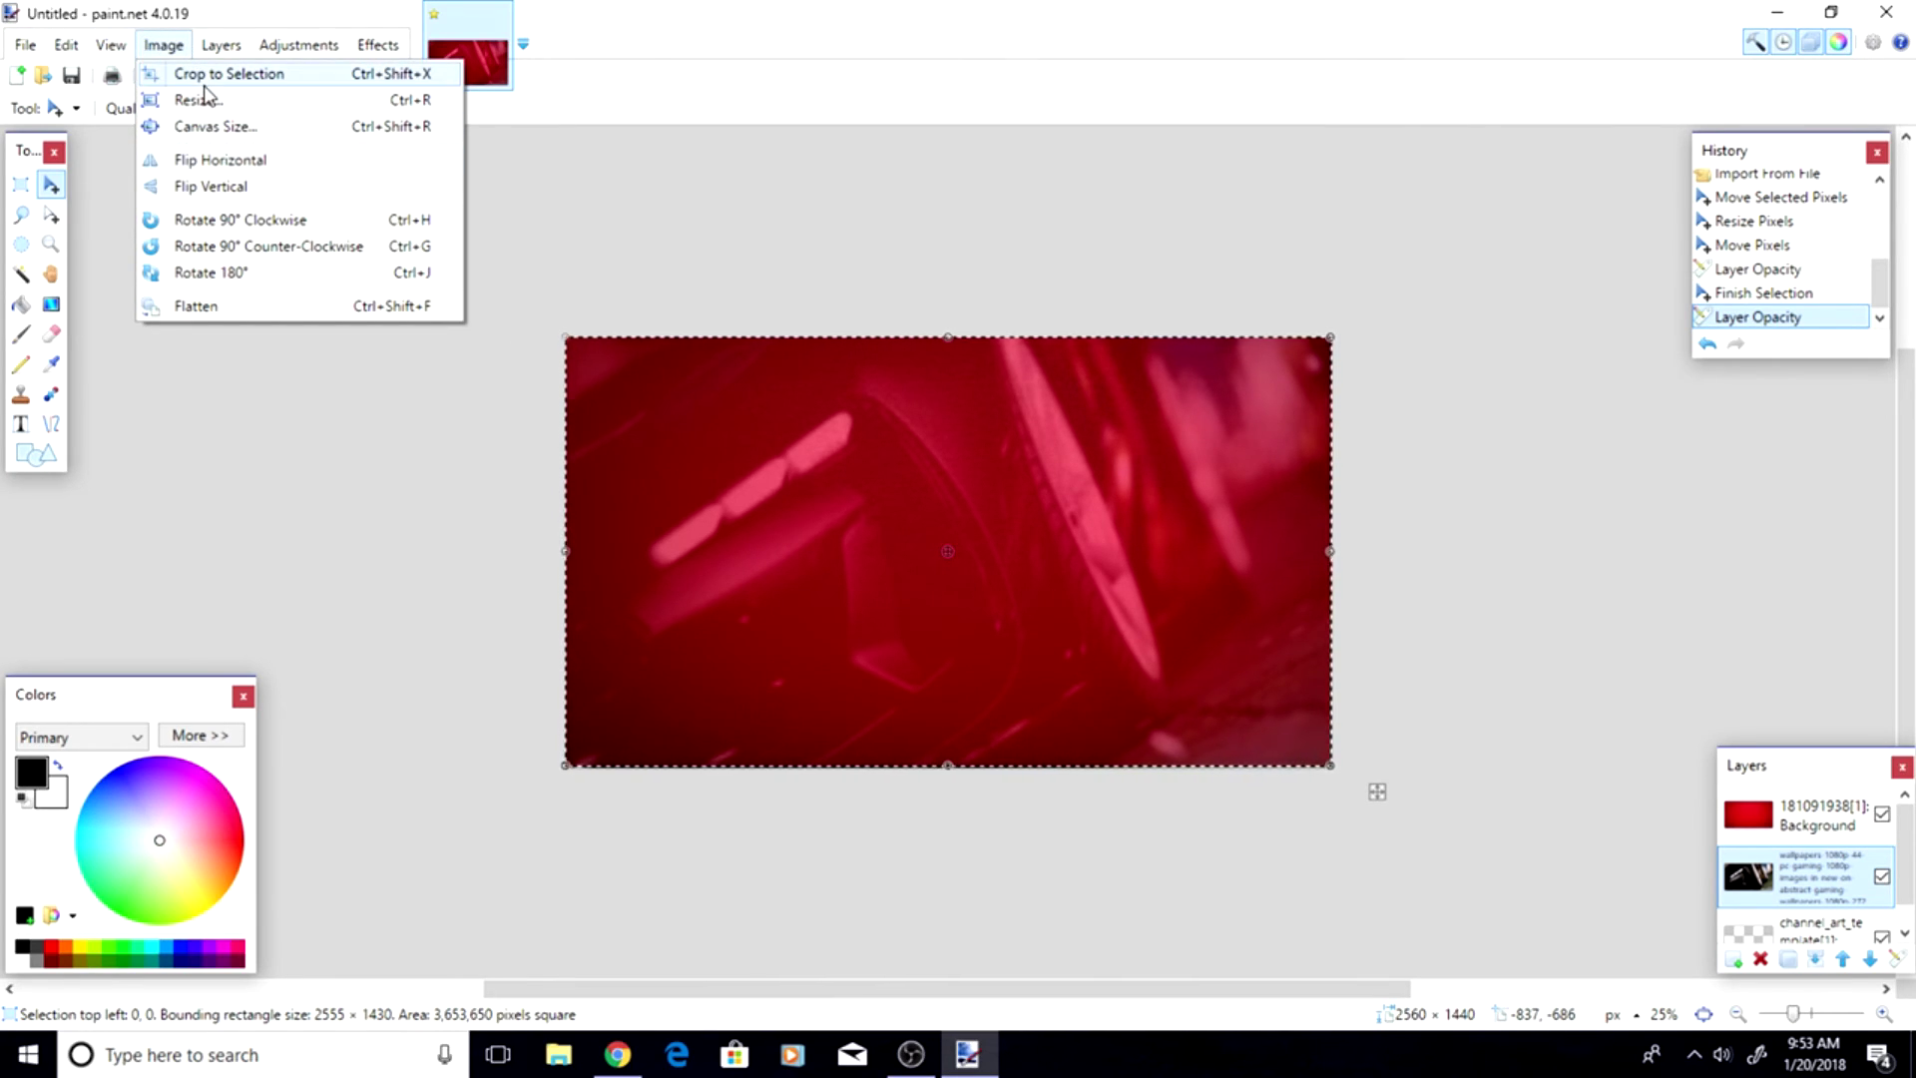
click(54, 426)
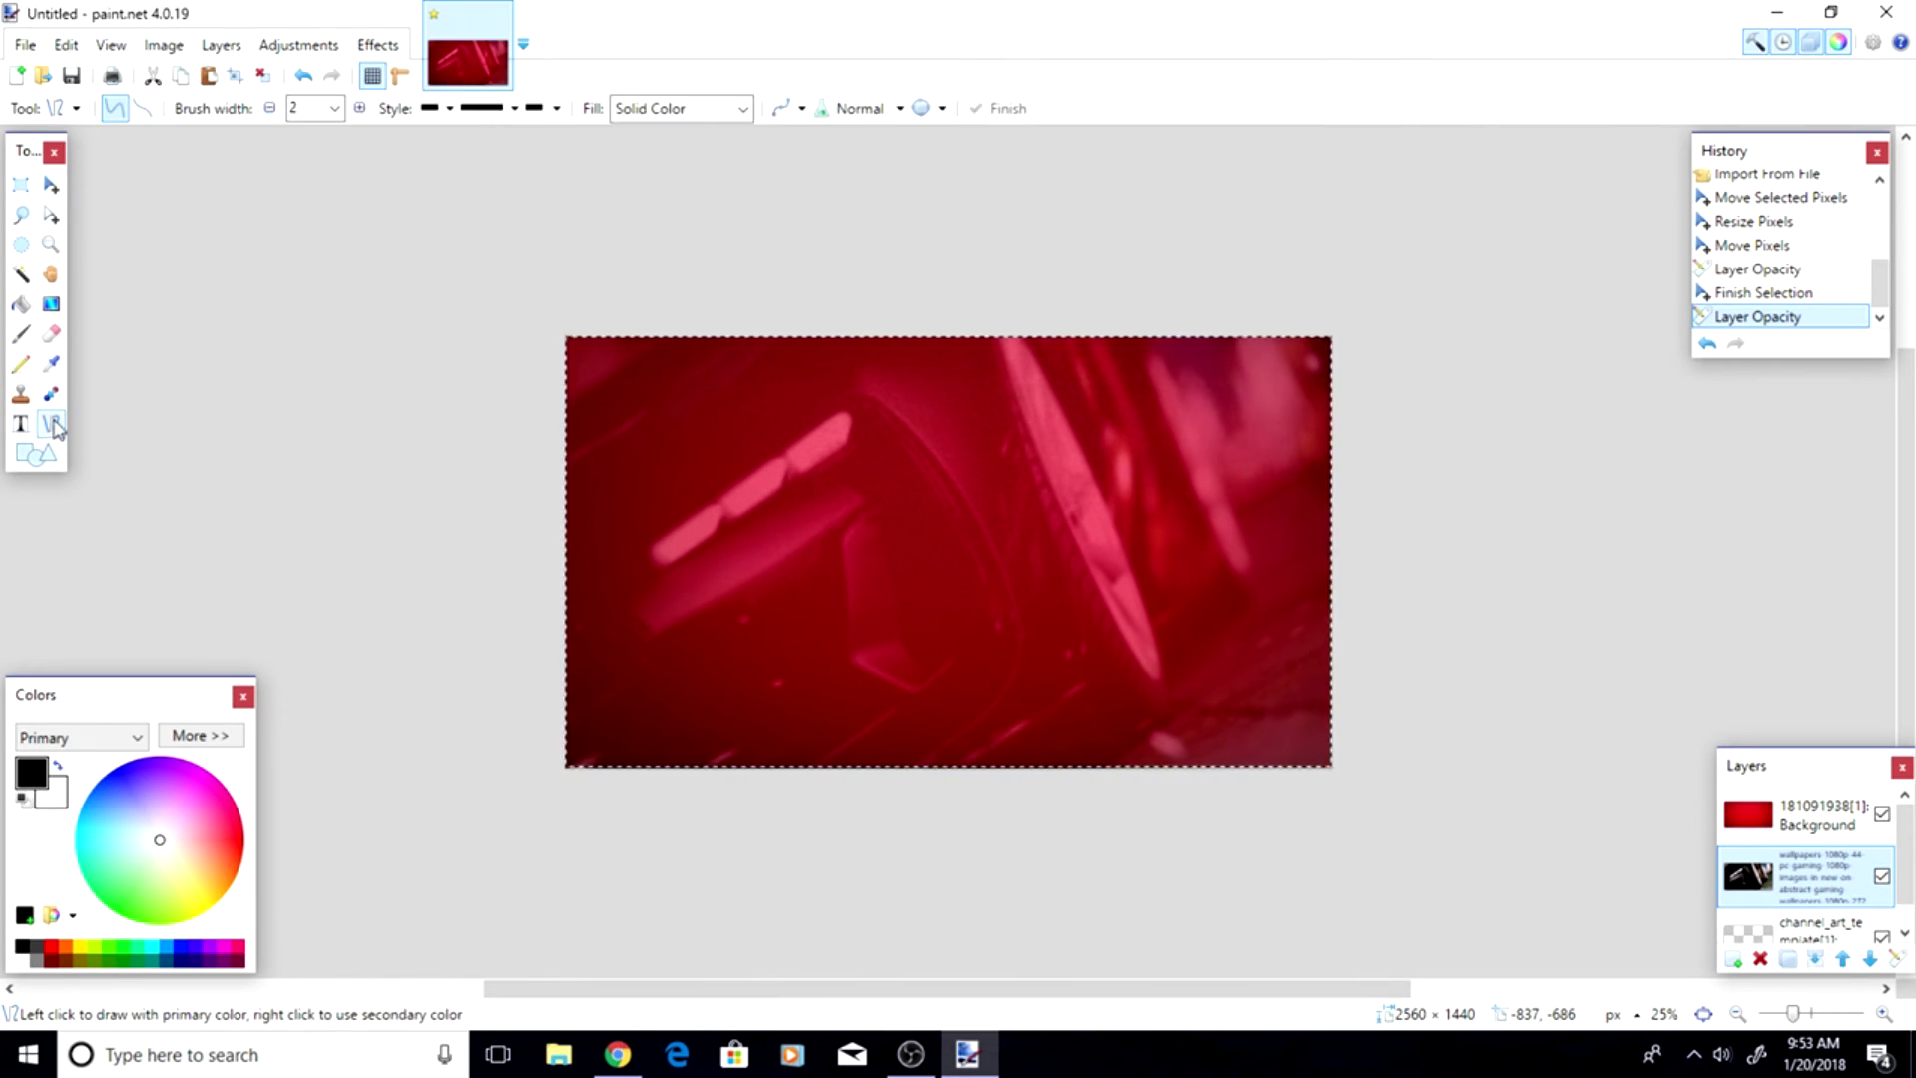
double_click(1818, 878)
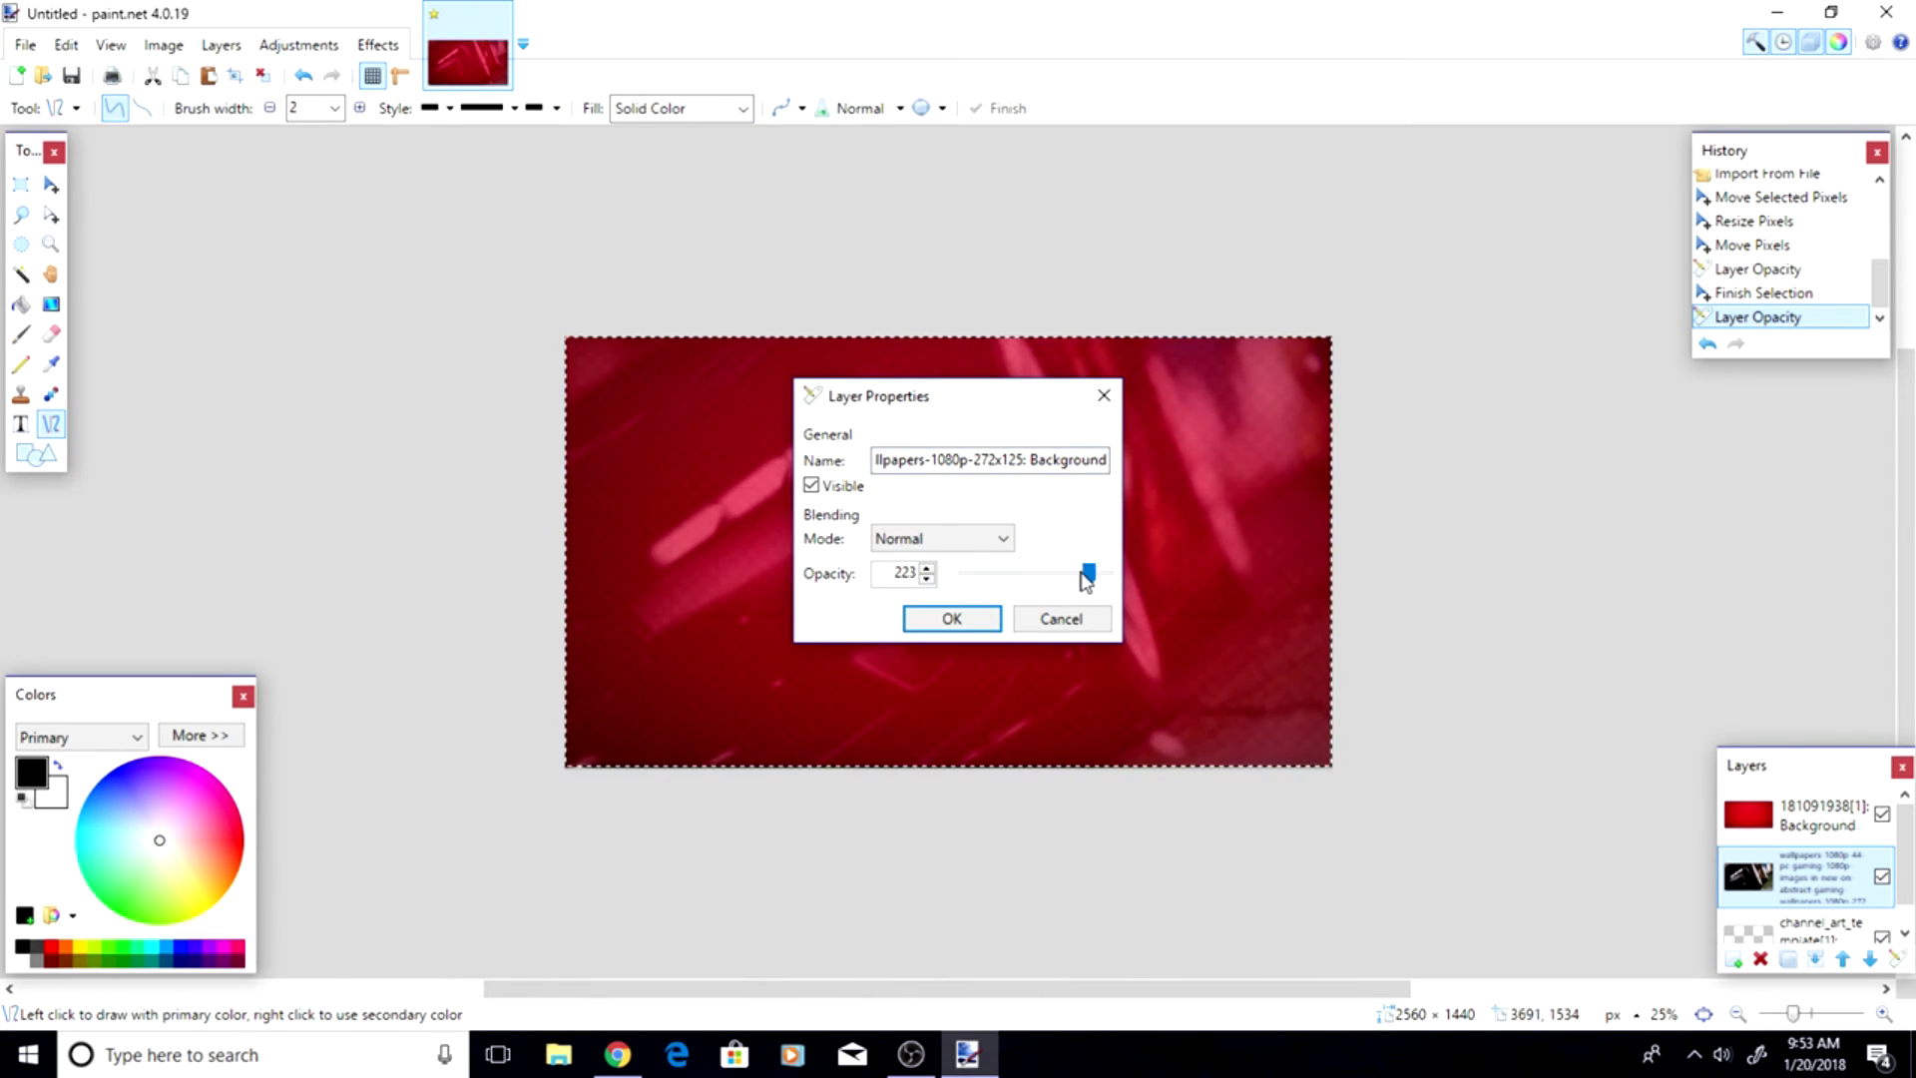
click(953, 617)
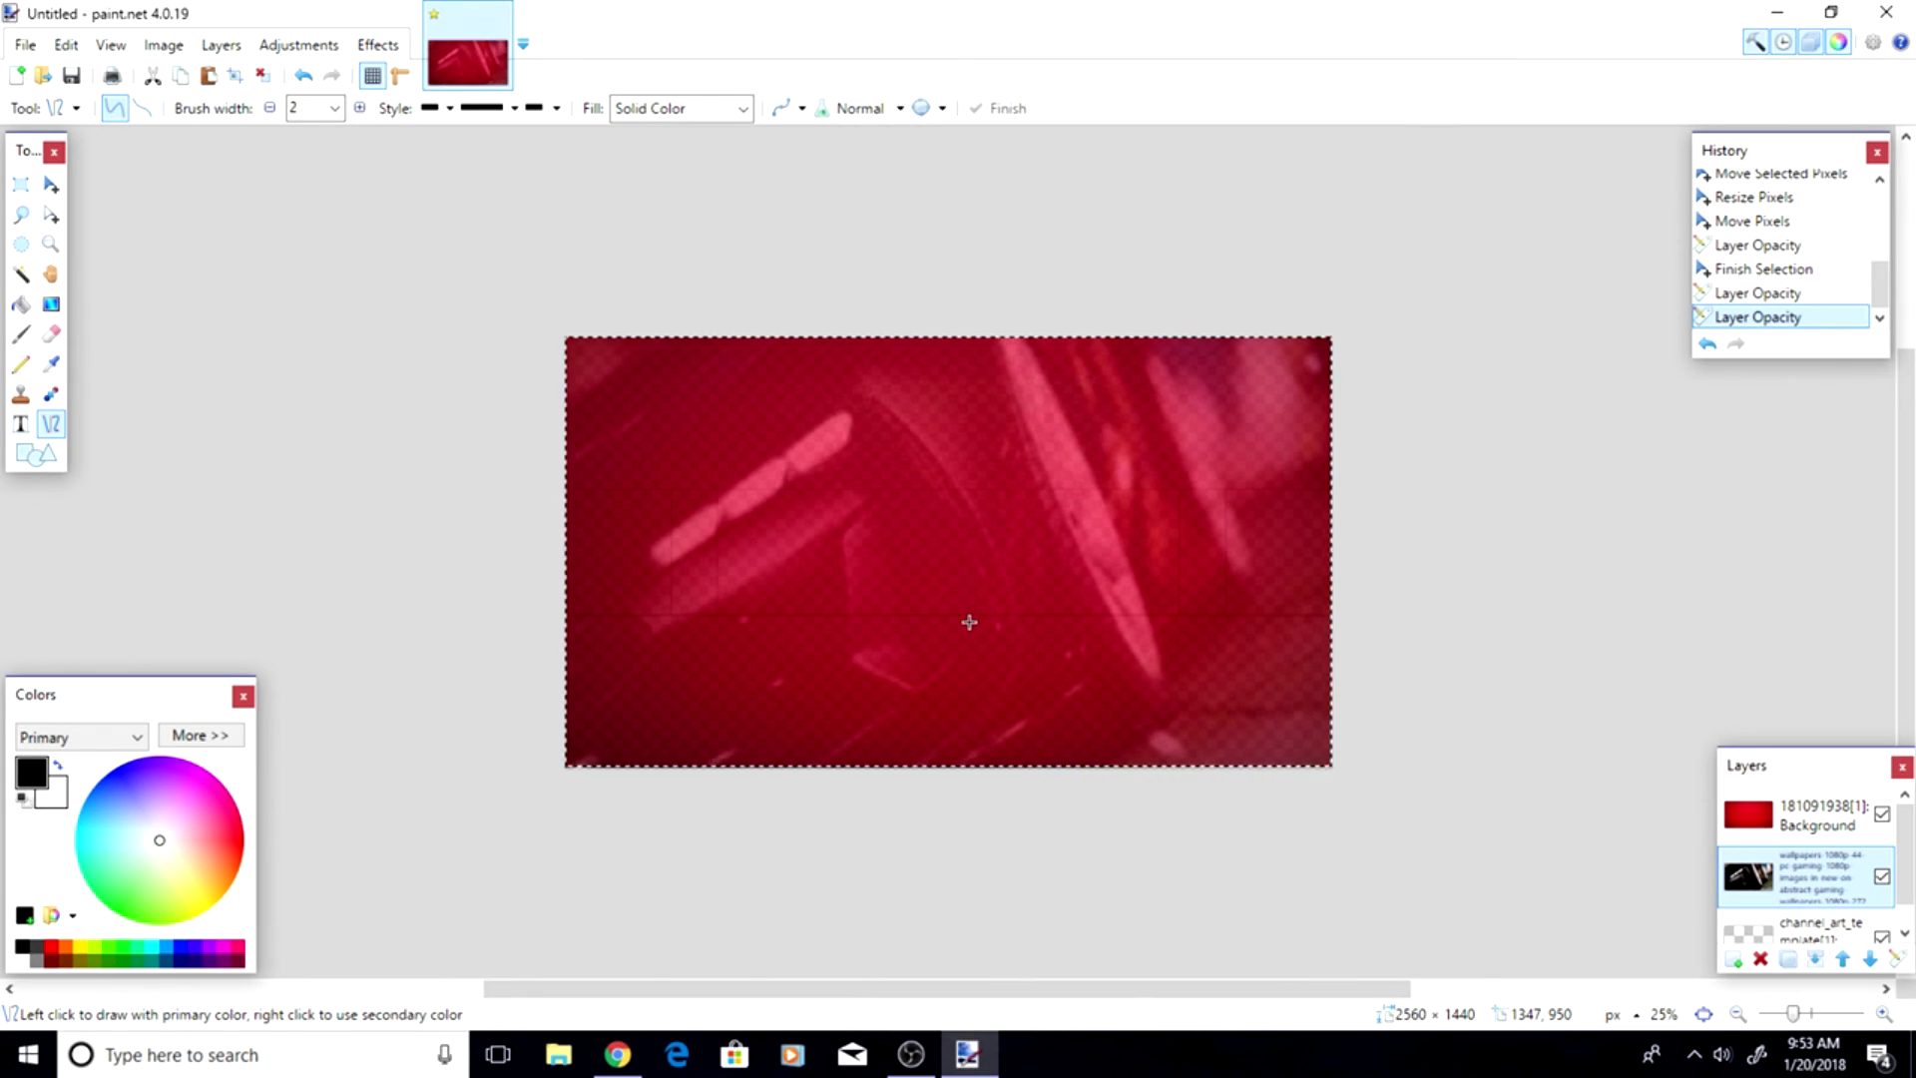
click(65, 45)
mouse_move(219, 45)
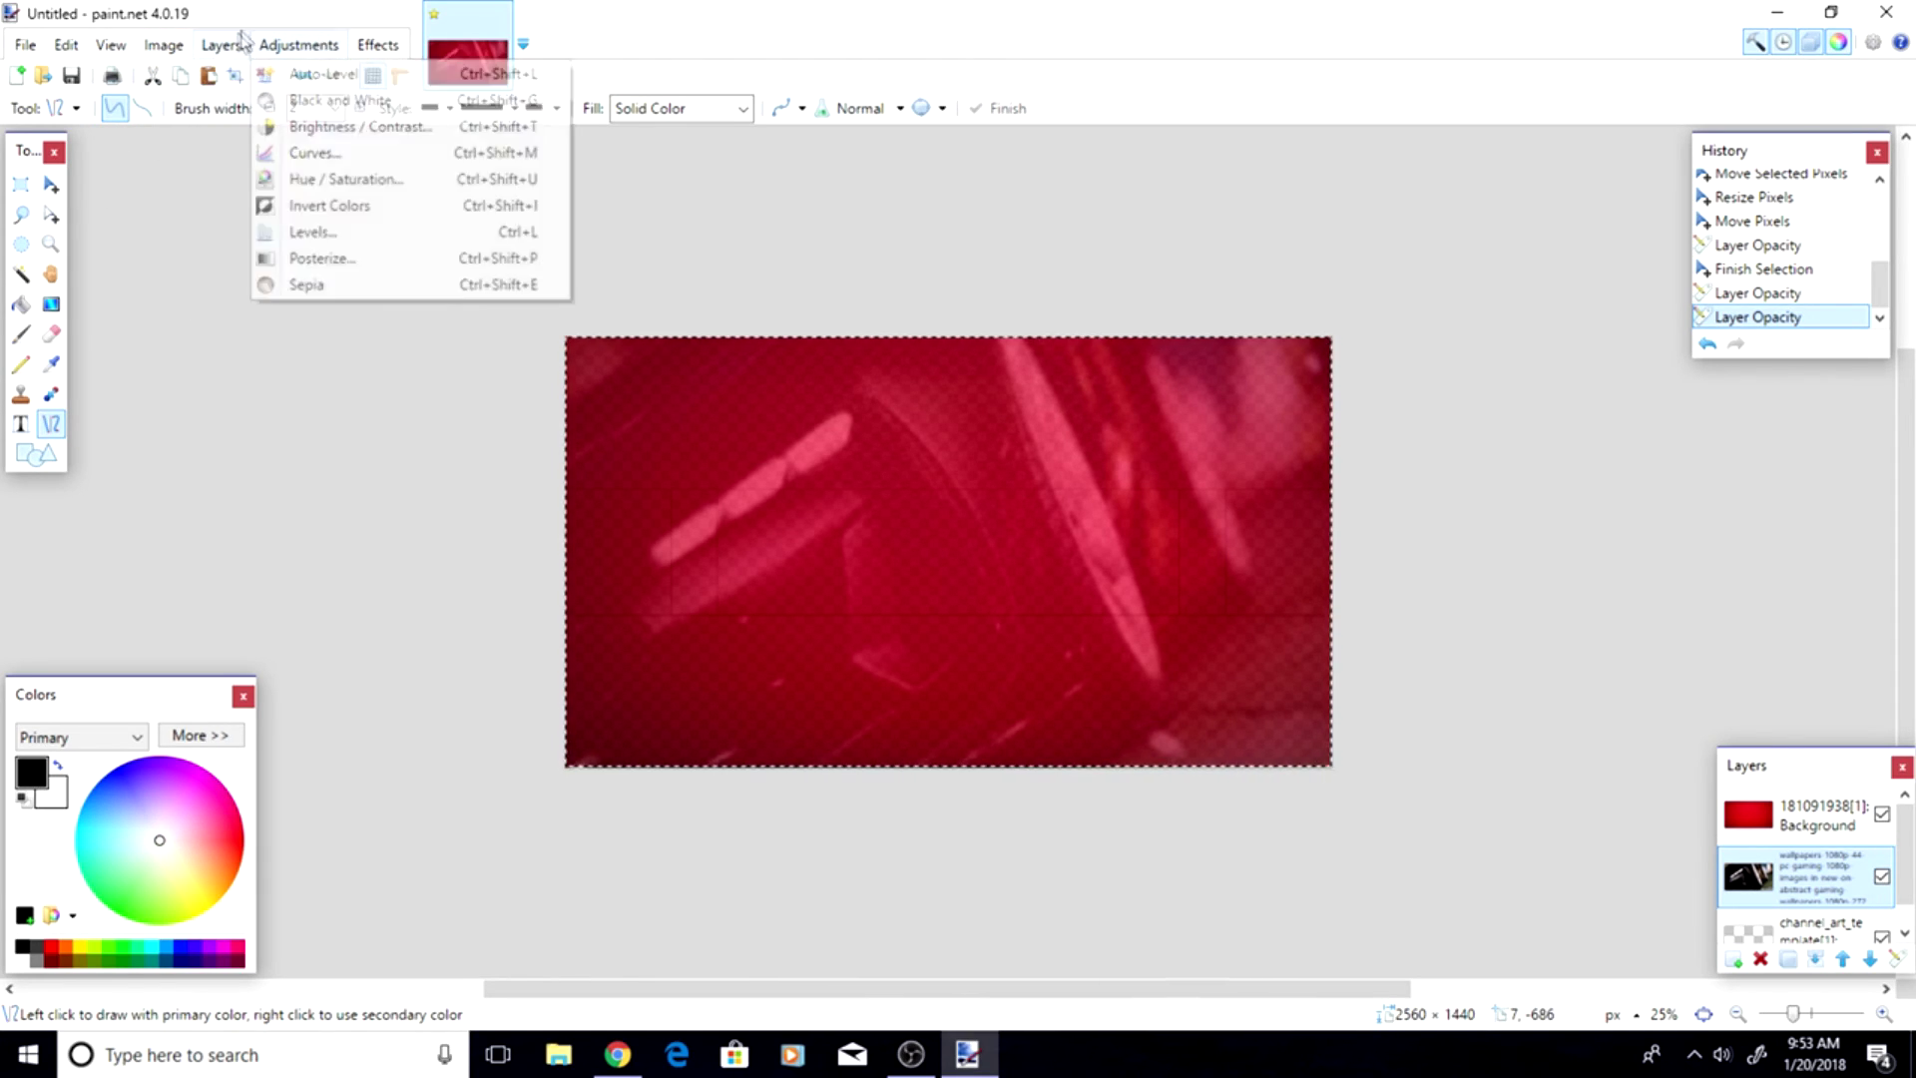
- Browse Downloads\Picmonkey for the HorseLogo-1 image and import it
click(279, 180)
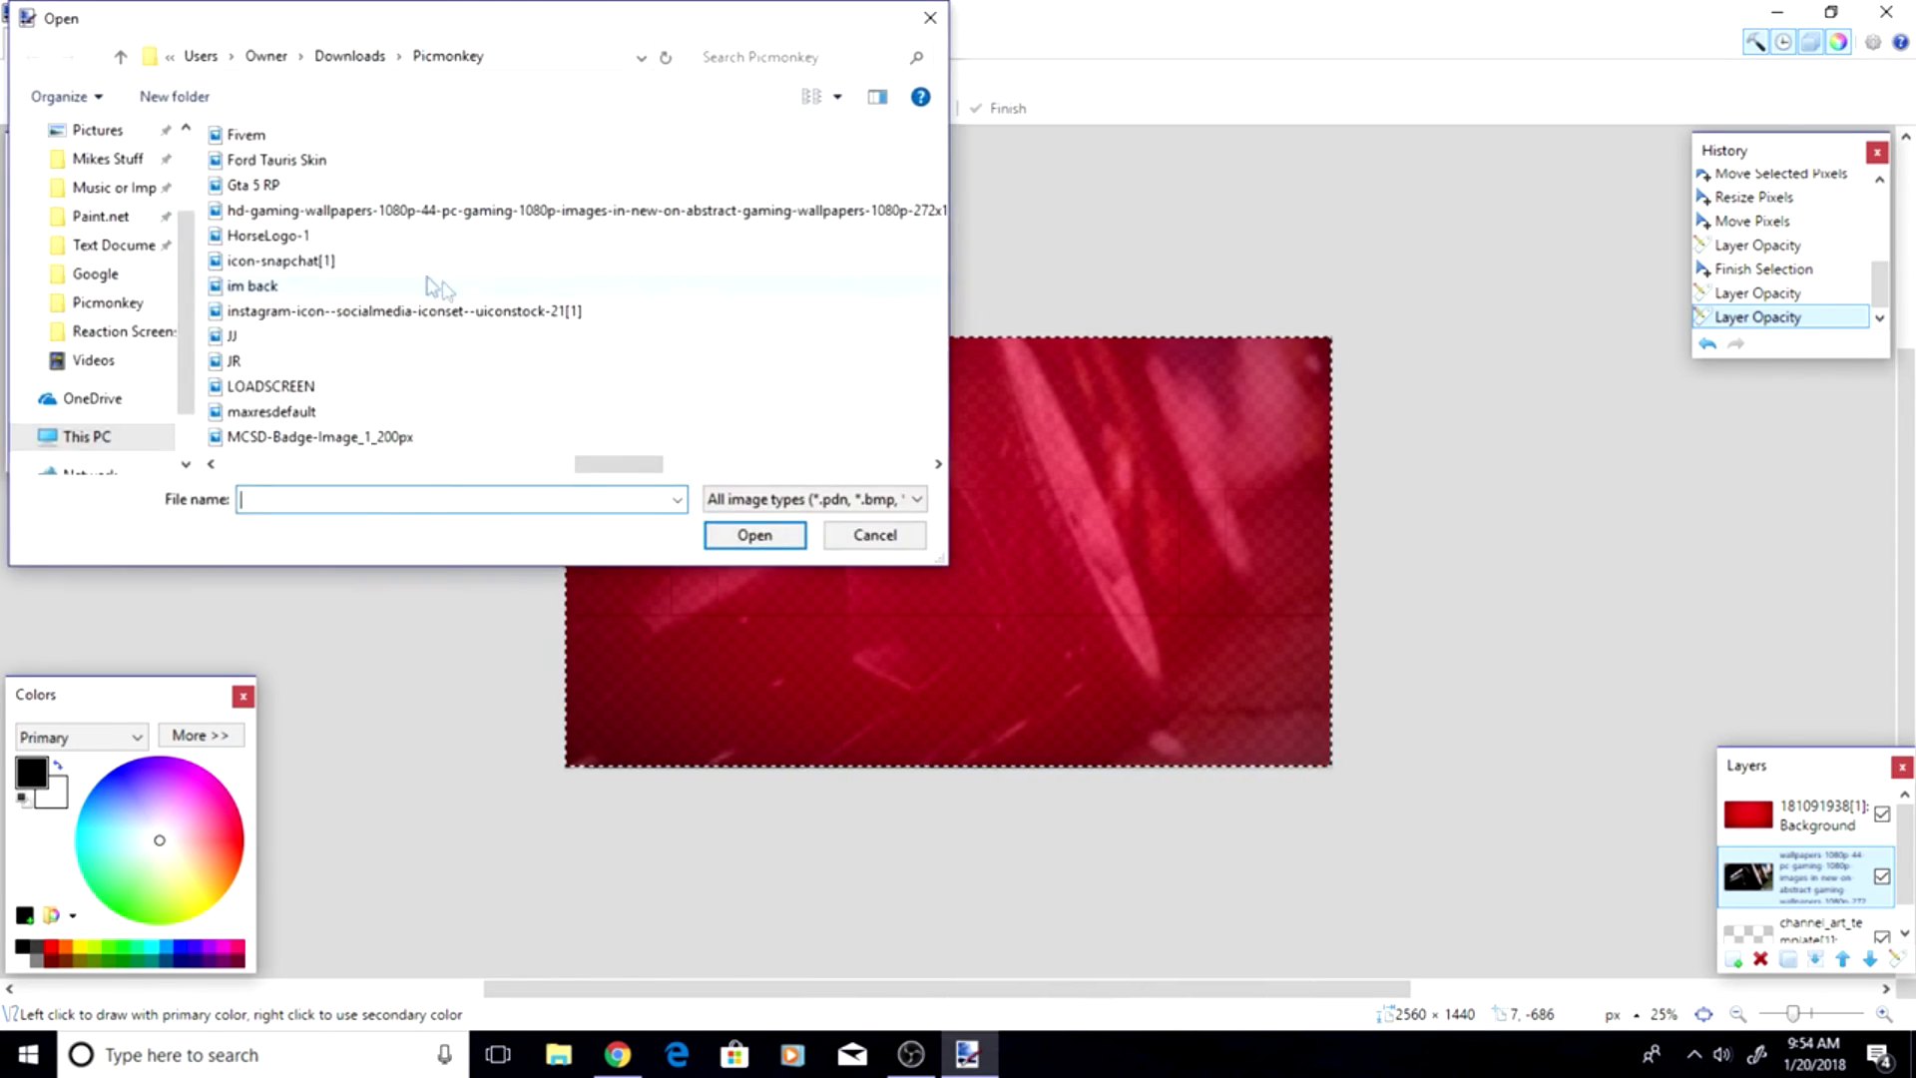
click(100, 301)
scroll(529, 347, down, 2)
scroll(528, 347, down, 2)
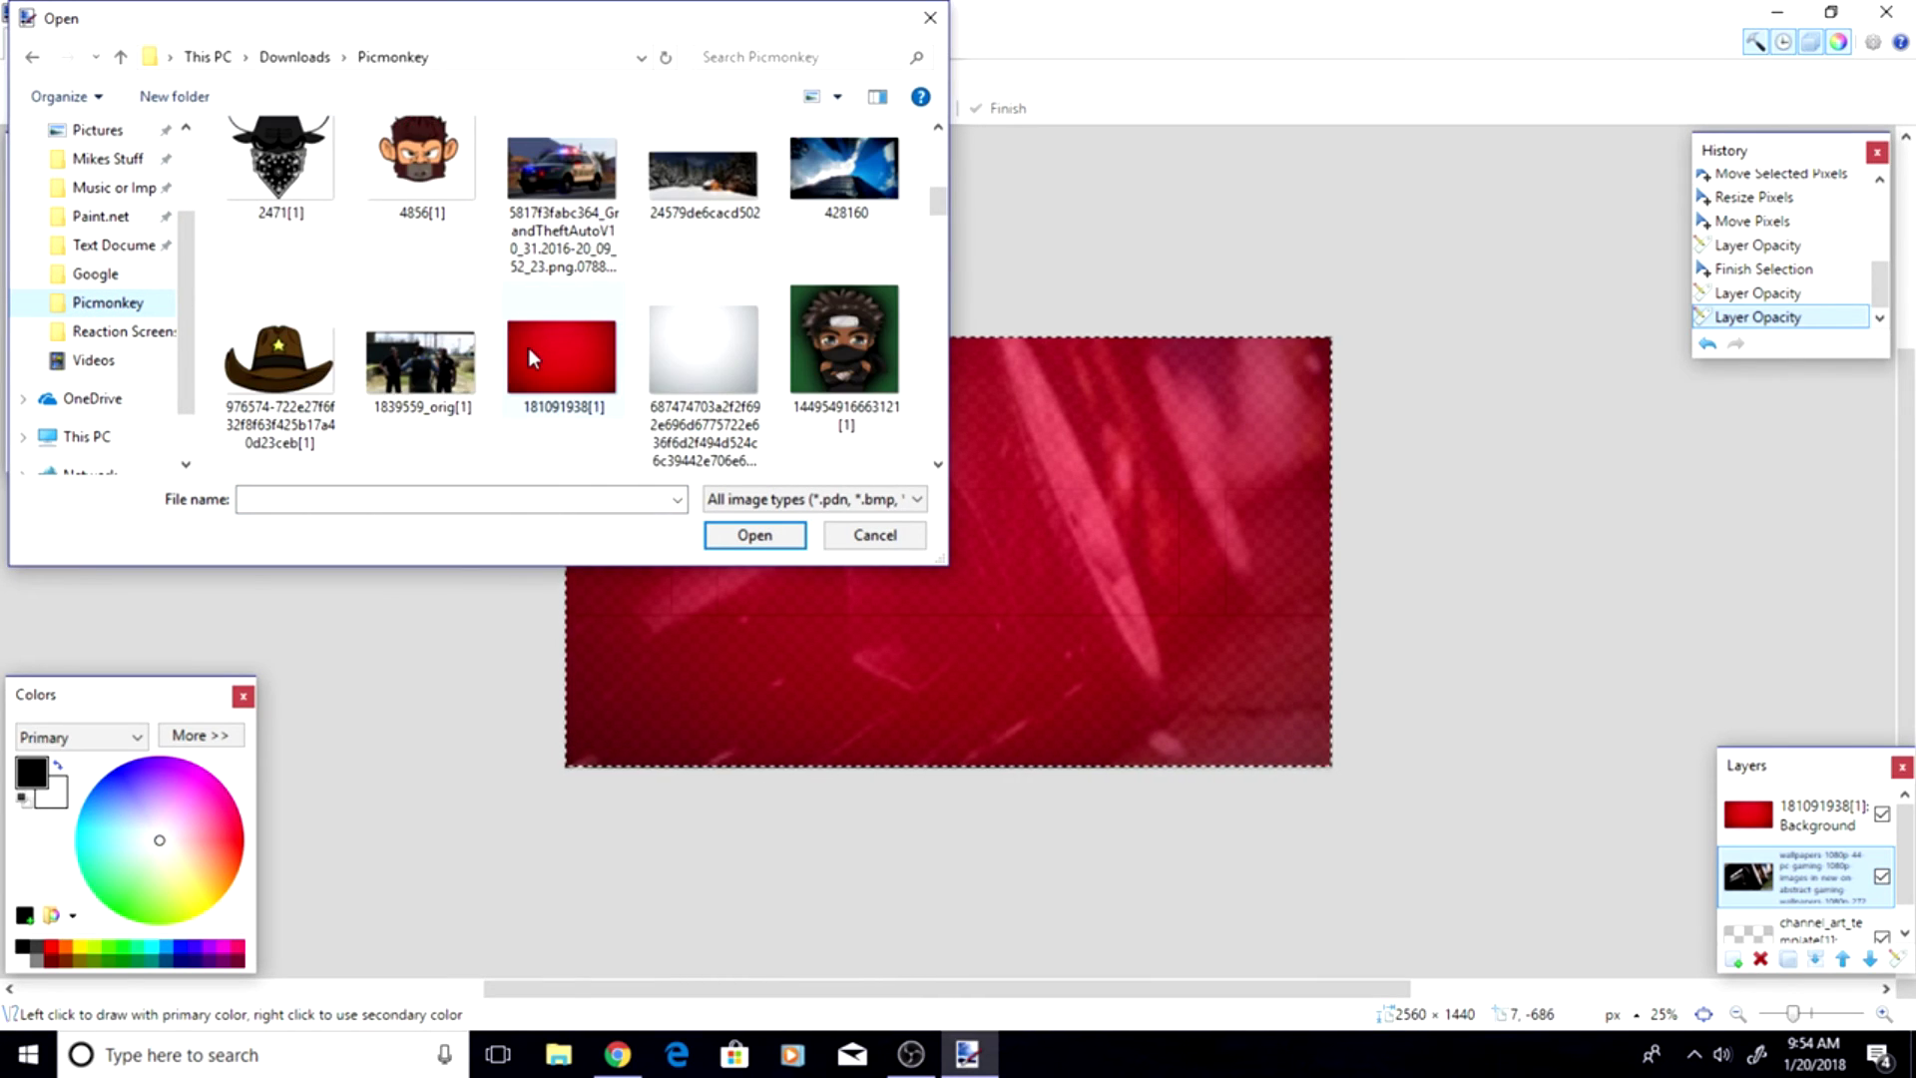
scroll(452, 242, down, 2)
scroll(702, 286, down, 2)
scroll(702, 286, down, 2)
scroll(702, 286, down, 2)
scroll(702, 286, down, 2)
scroll(678, 283, down, 2)
scroll(631, 278, down, 2)
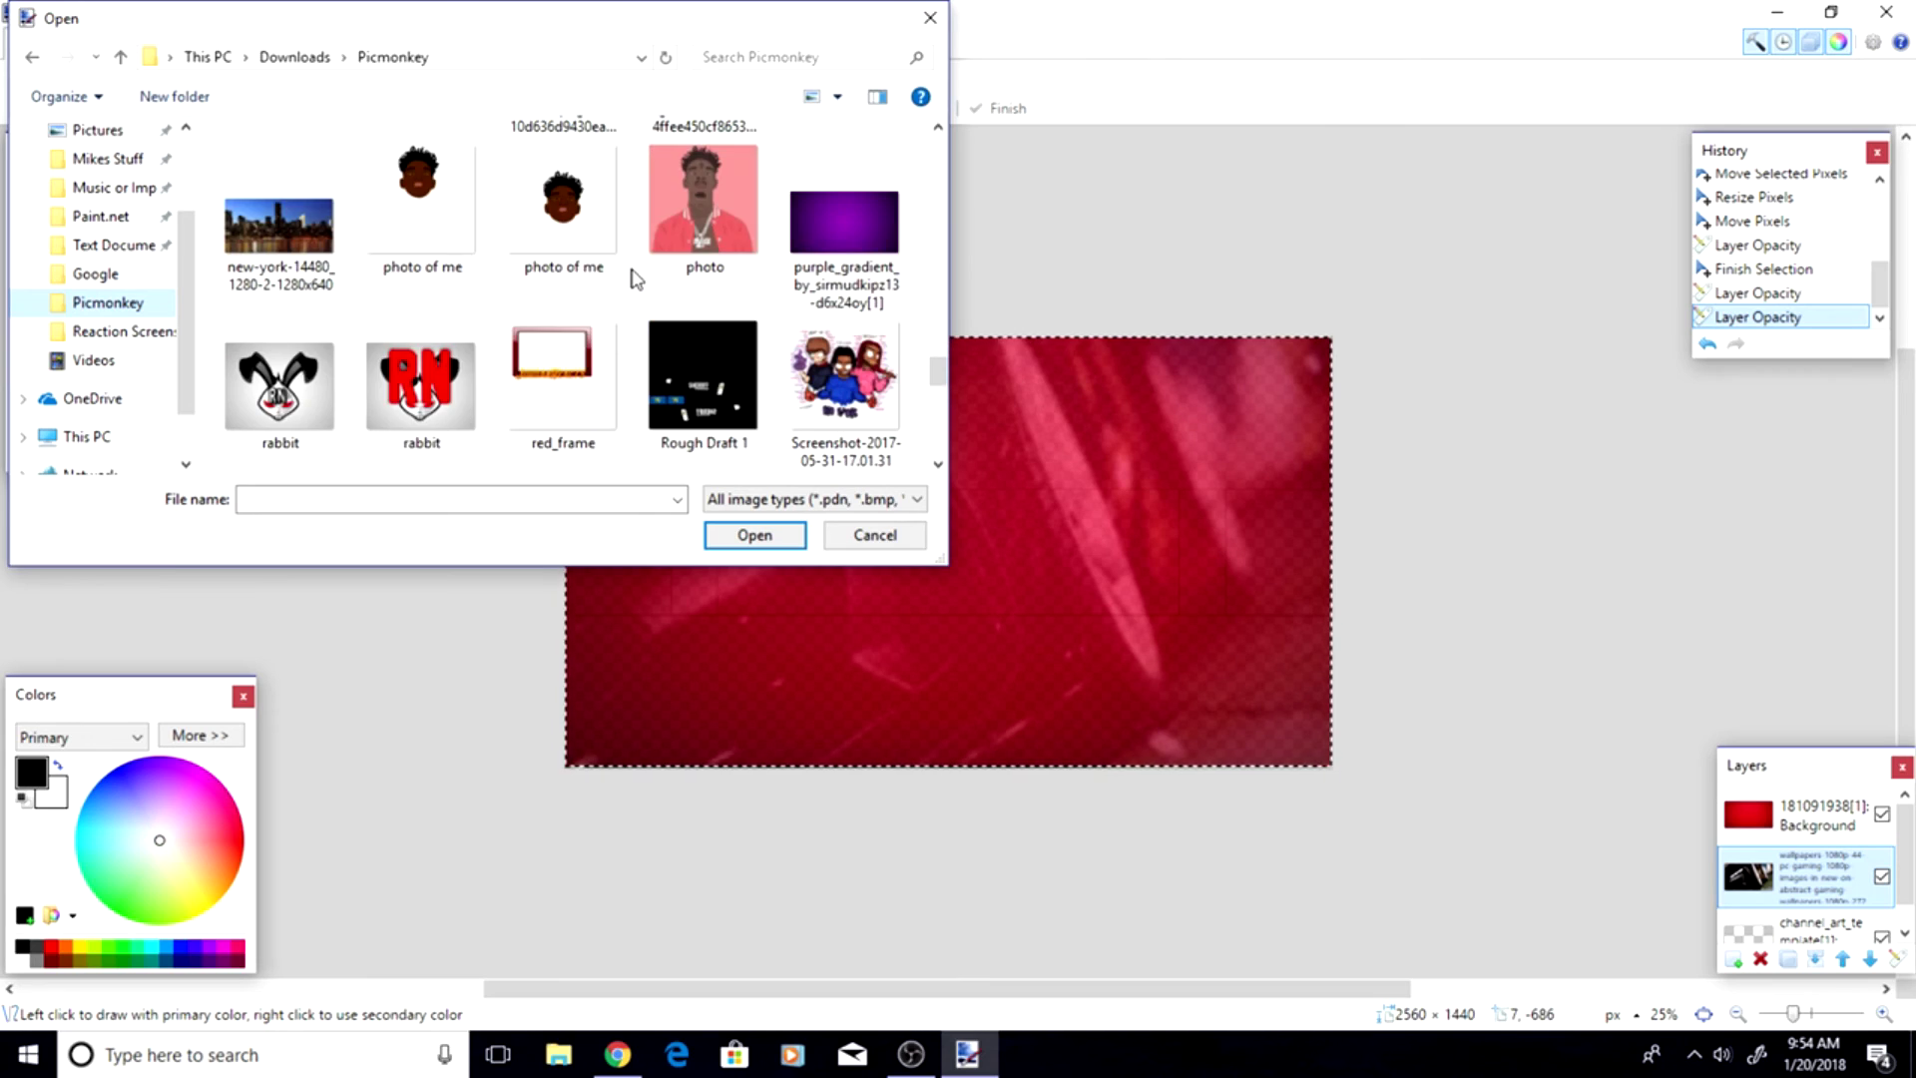
scroll(528, 239, down, 2)
scroll(559, 245, down, 2)
scroll(584, 246, down, 2)
scroll(584, 247, down, 1)
scroll(589, 245, up, 1)
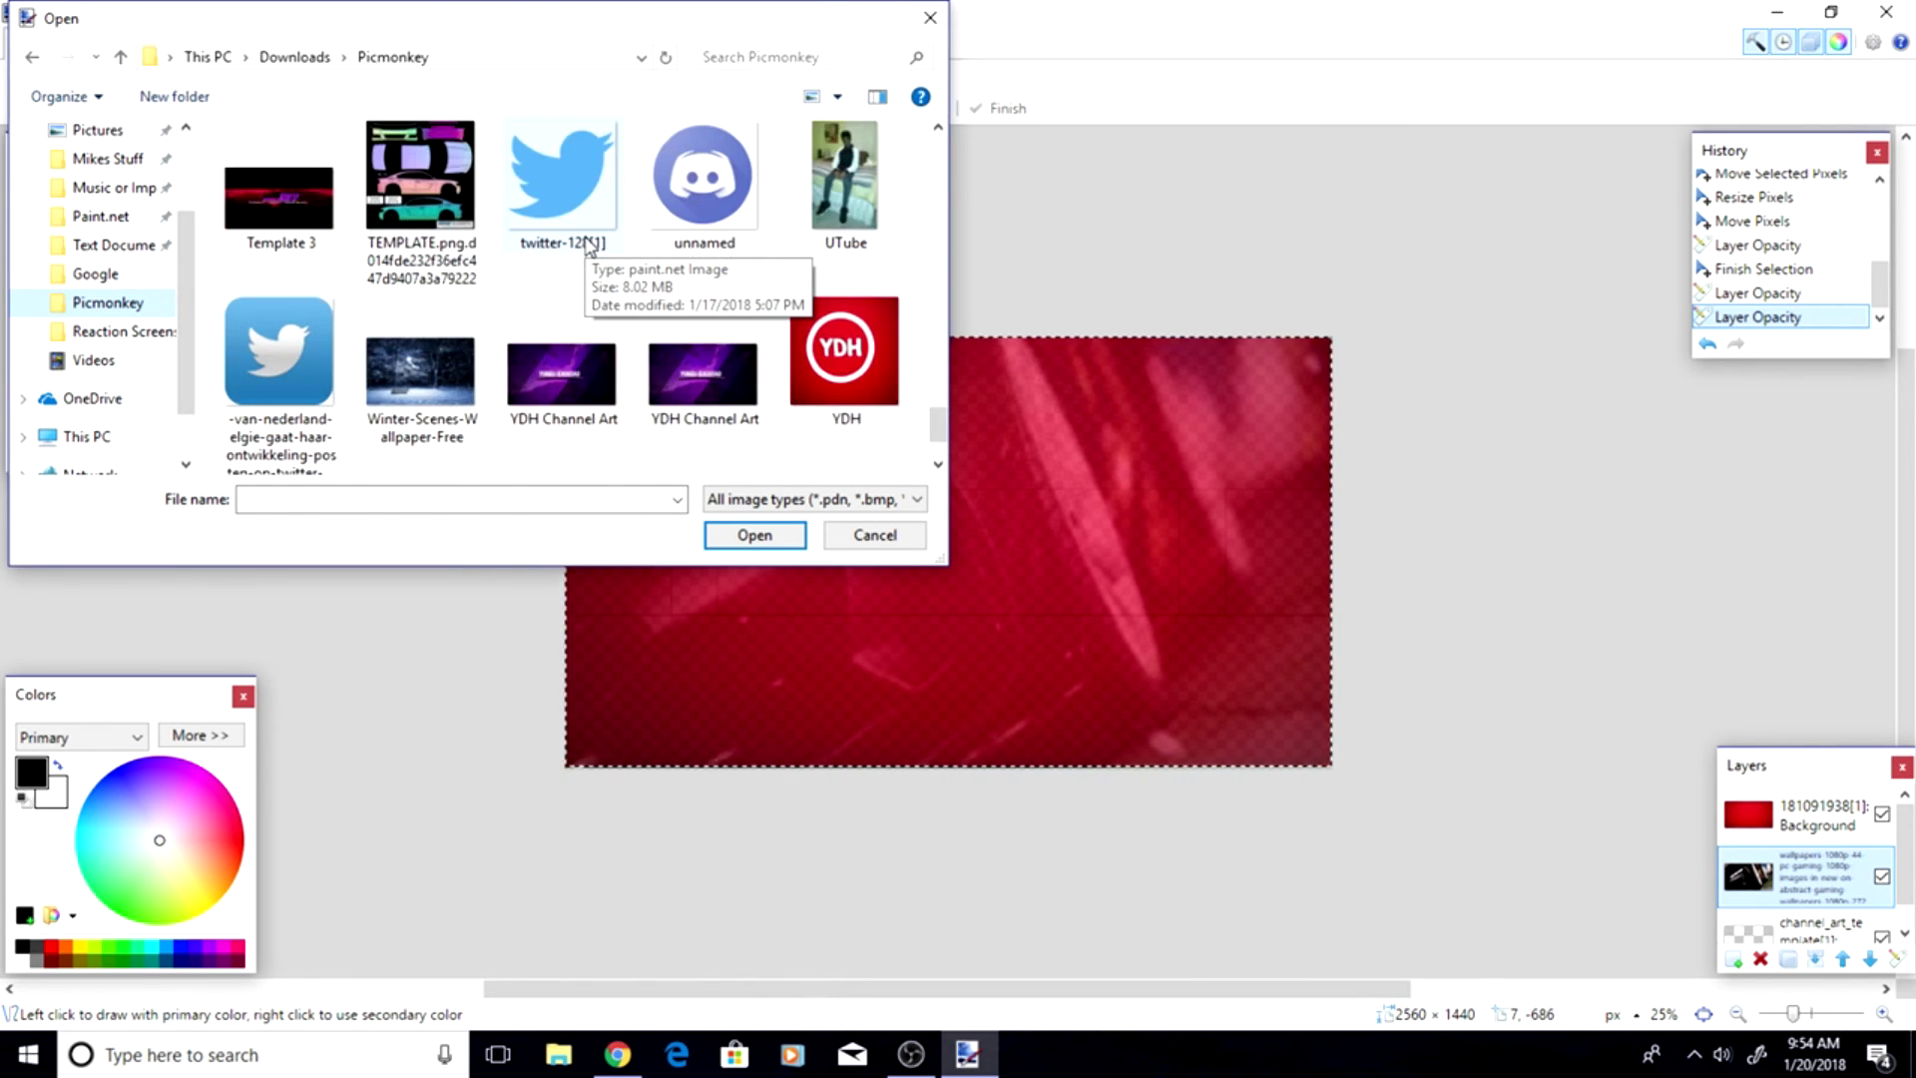
scroll(589, 247, up, 1)
scroll(589, 246, up, 3)
scroll(588, 248, up, 3)
scroll(589, 250, up, 2)
scroll(589, 247, up, 1)
scroll(589, 247, up, 3)
scroll(589, 247, up, 1)
scroll(591, 250, up, 1)
scroll(591, 249, up, 1)
scroll(591, 246, down, 2)
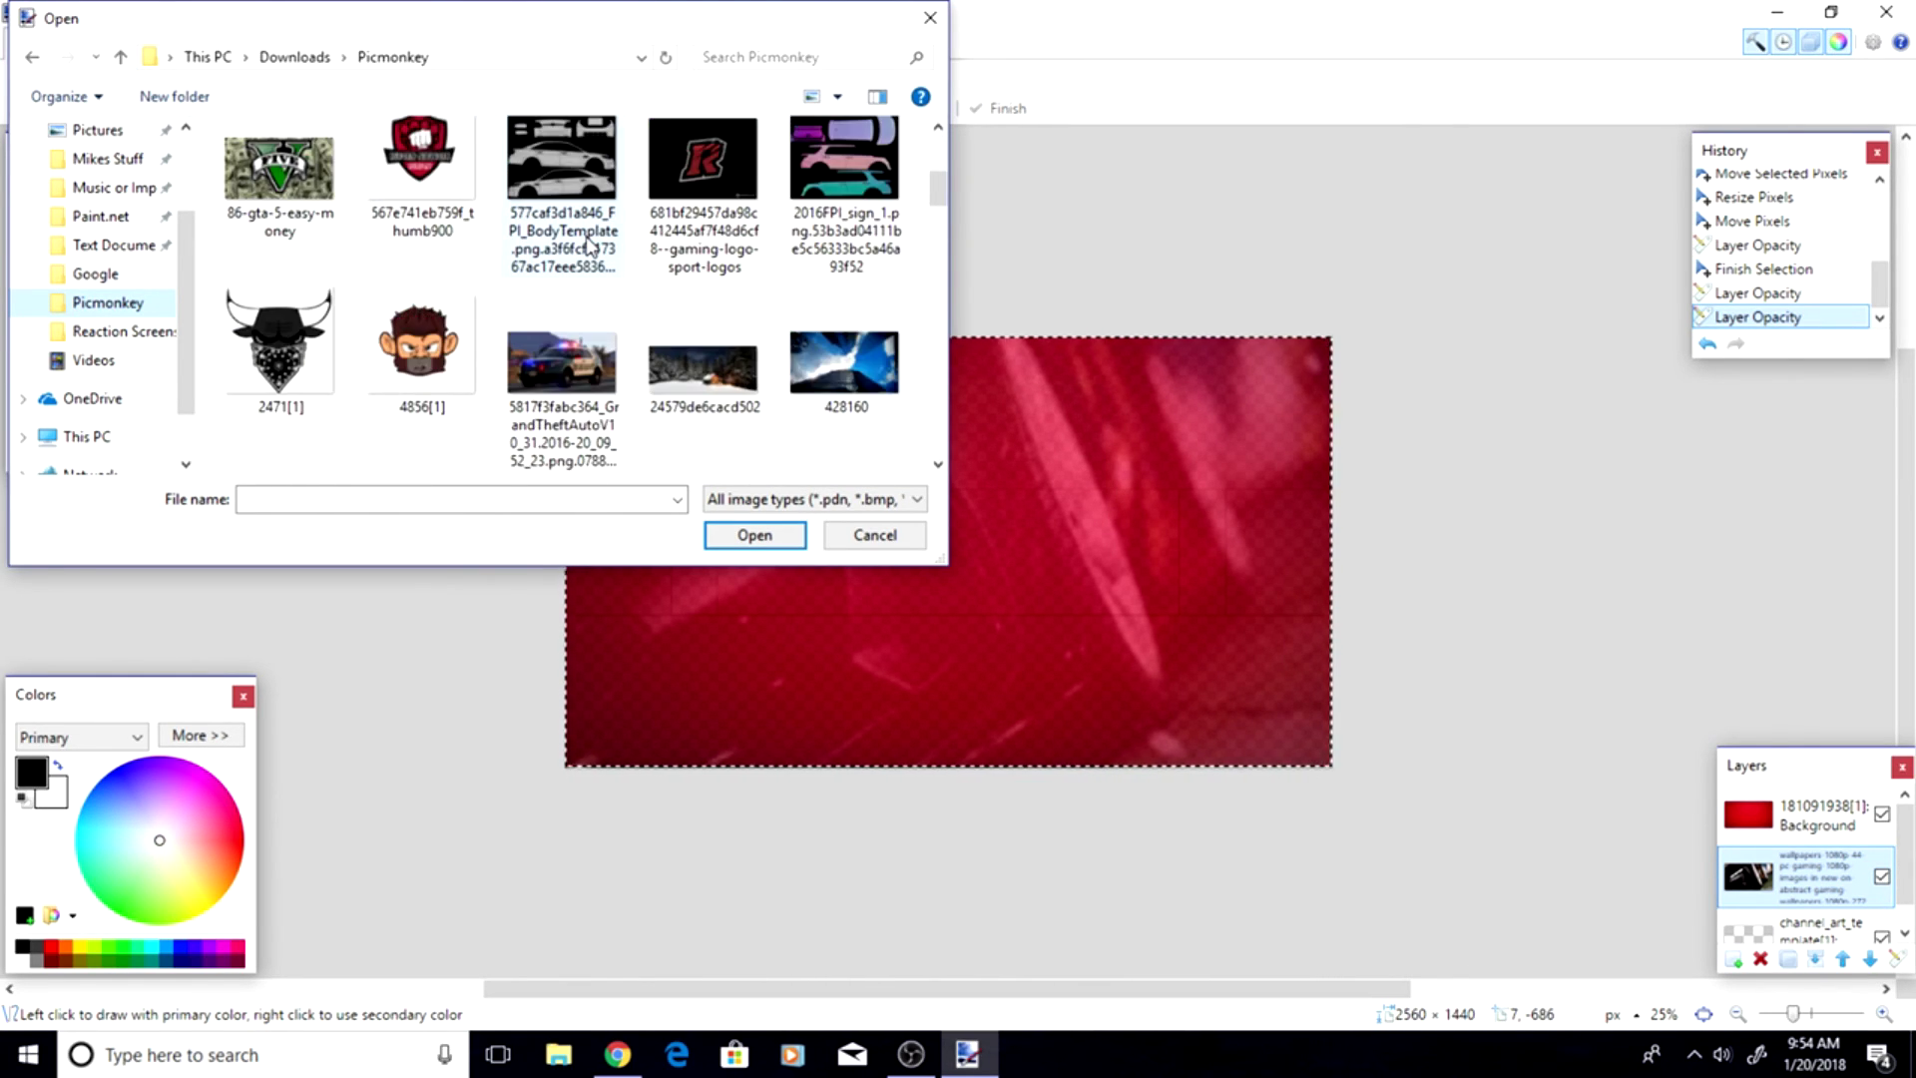
scroll(579, 249, down, 2)
scroll(539, 255, down, 1)
scroll(559, 300, down, 3)
scroll(599, 339, down, 2)
scroll(618, 379, up, 1)
click(421, 185)
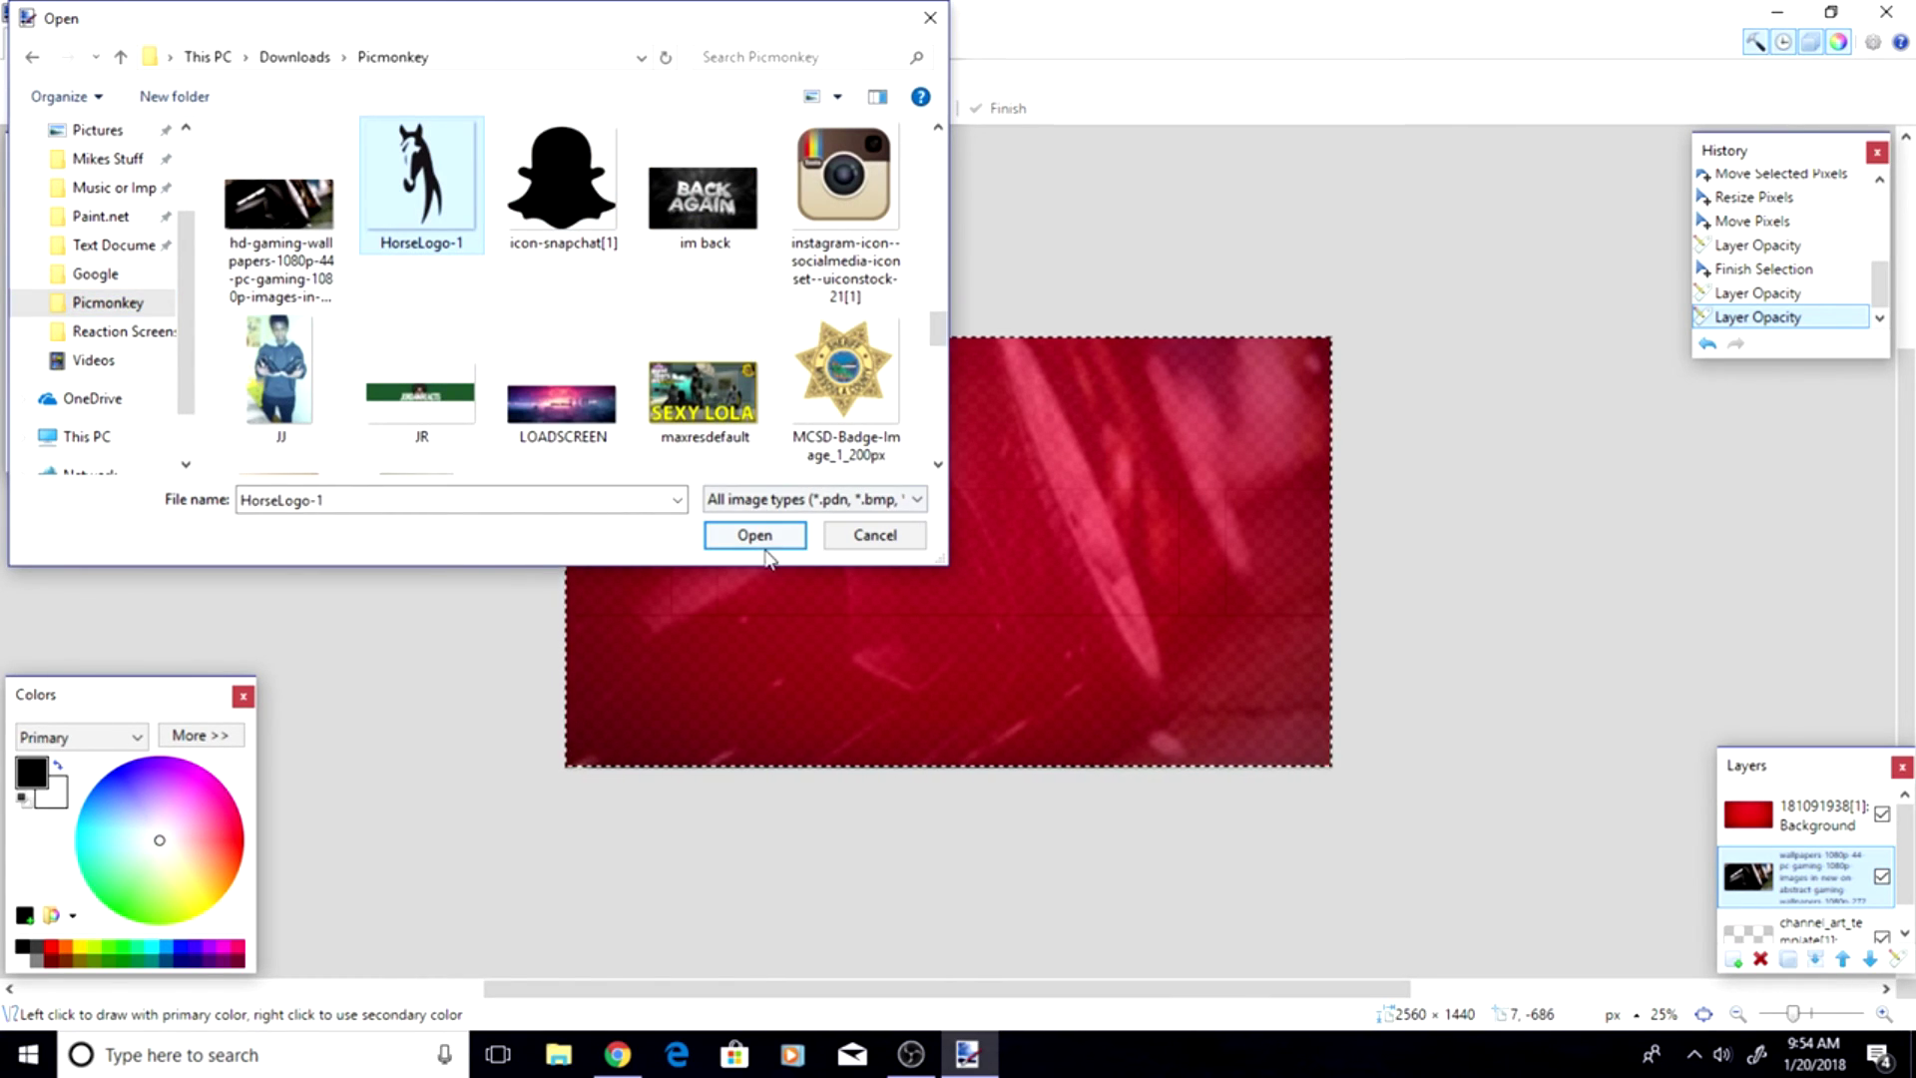
click(755, 535)
- Shrink the horse logo to about 606×550 and centre it on the red wallpaper
mouse_move(735, 505)
mouse_down()
mouse_move(845, 589)
mouse_move(998, 640)
mouse_up()
drag(821, 756, 966, 696)
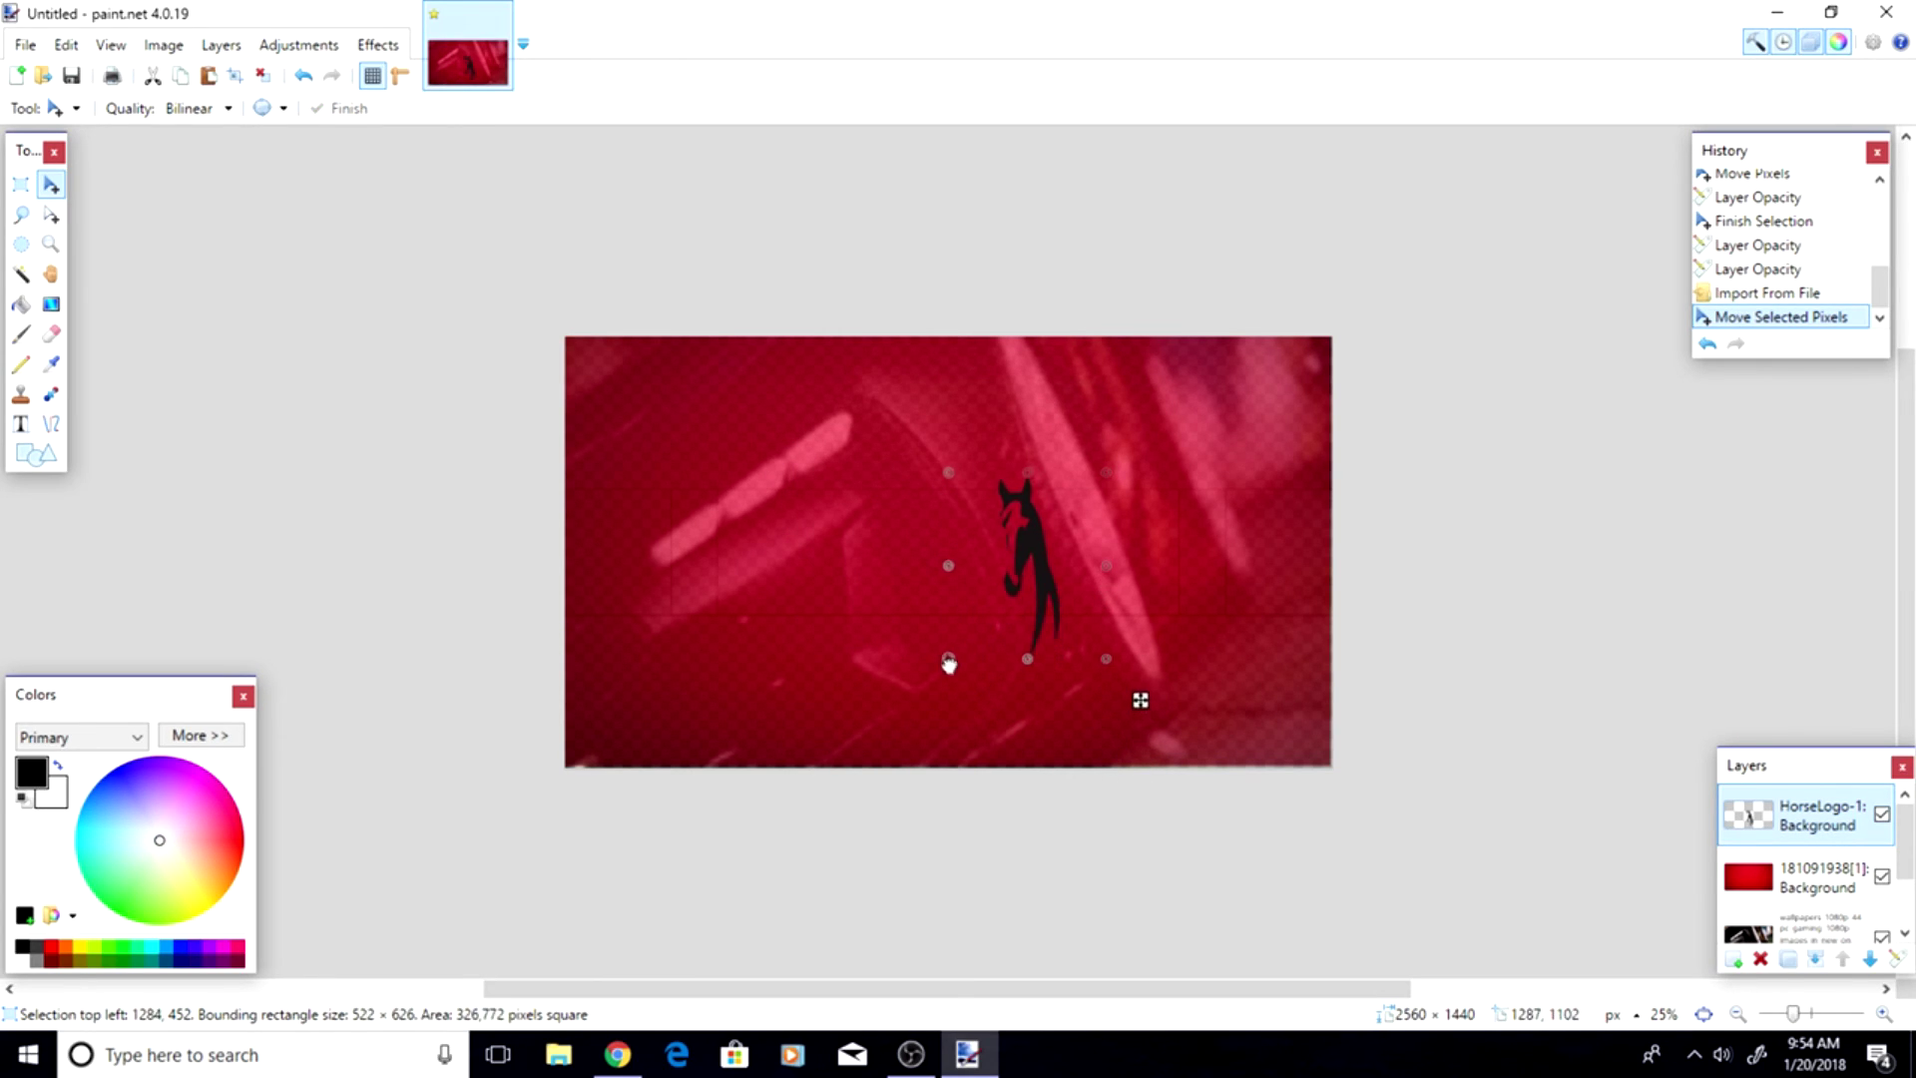
drag(966, 696, 925, 637)
drag(975, 566, 914, 567)
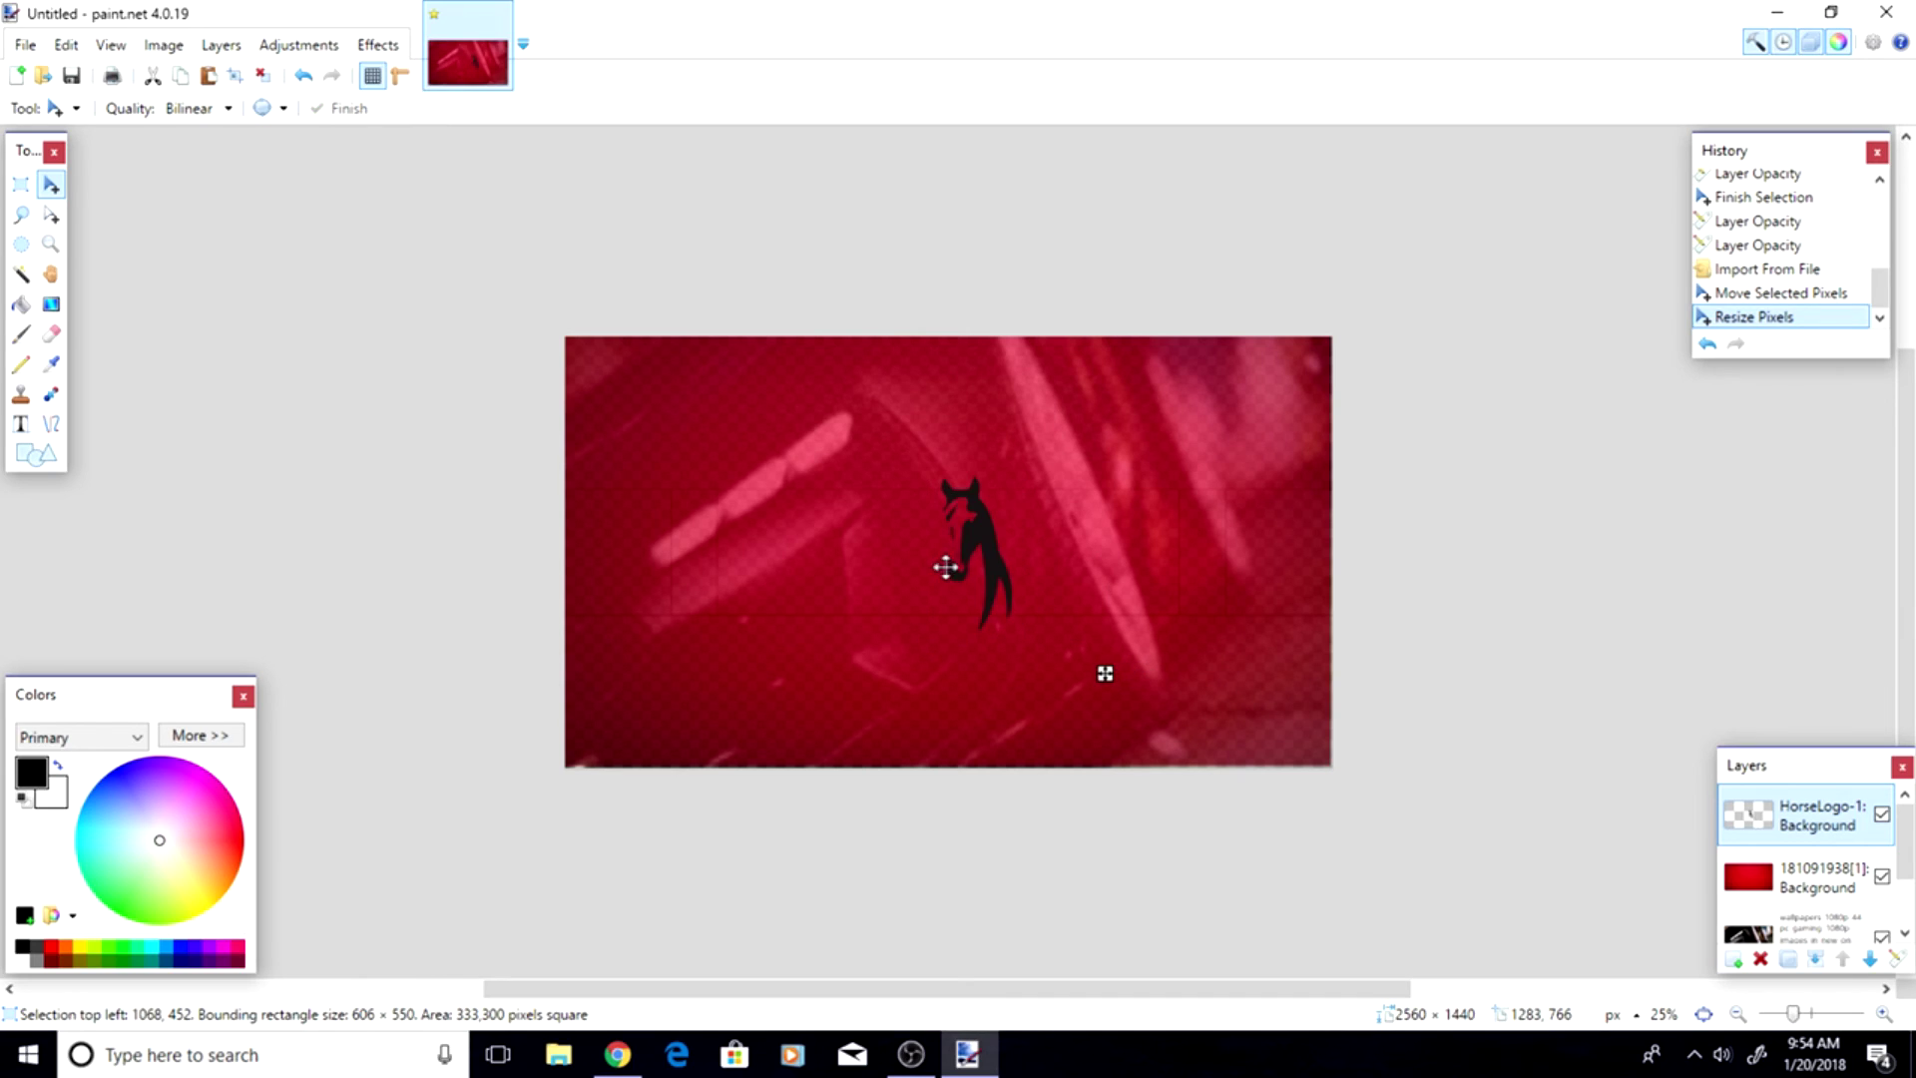
drag(864, 477, 868, 489)
drag(908, 555, 901, 548)
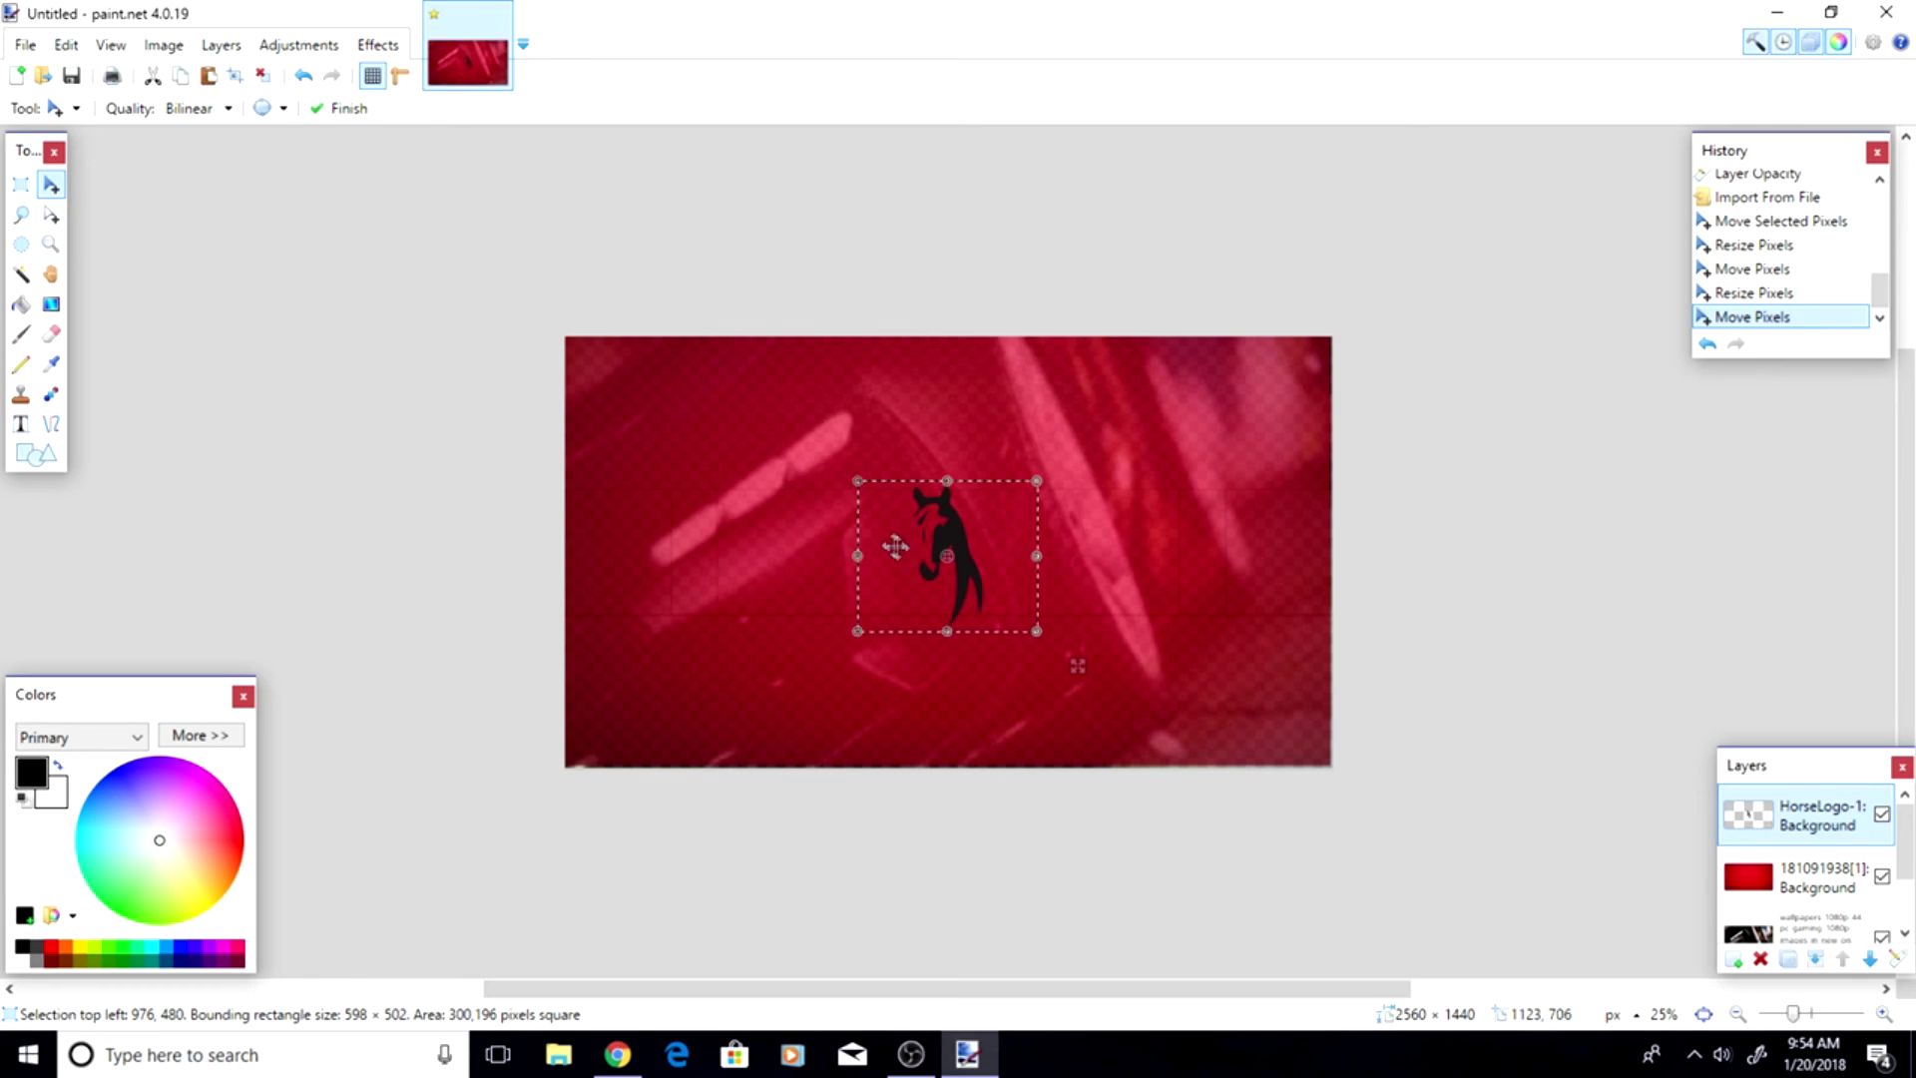
click(220, 45)
click(274, 178)
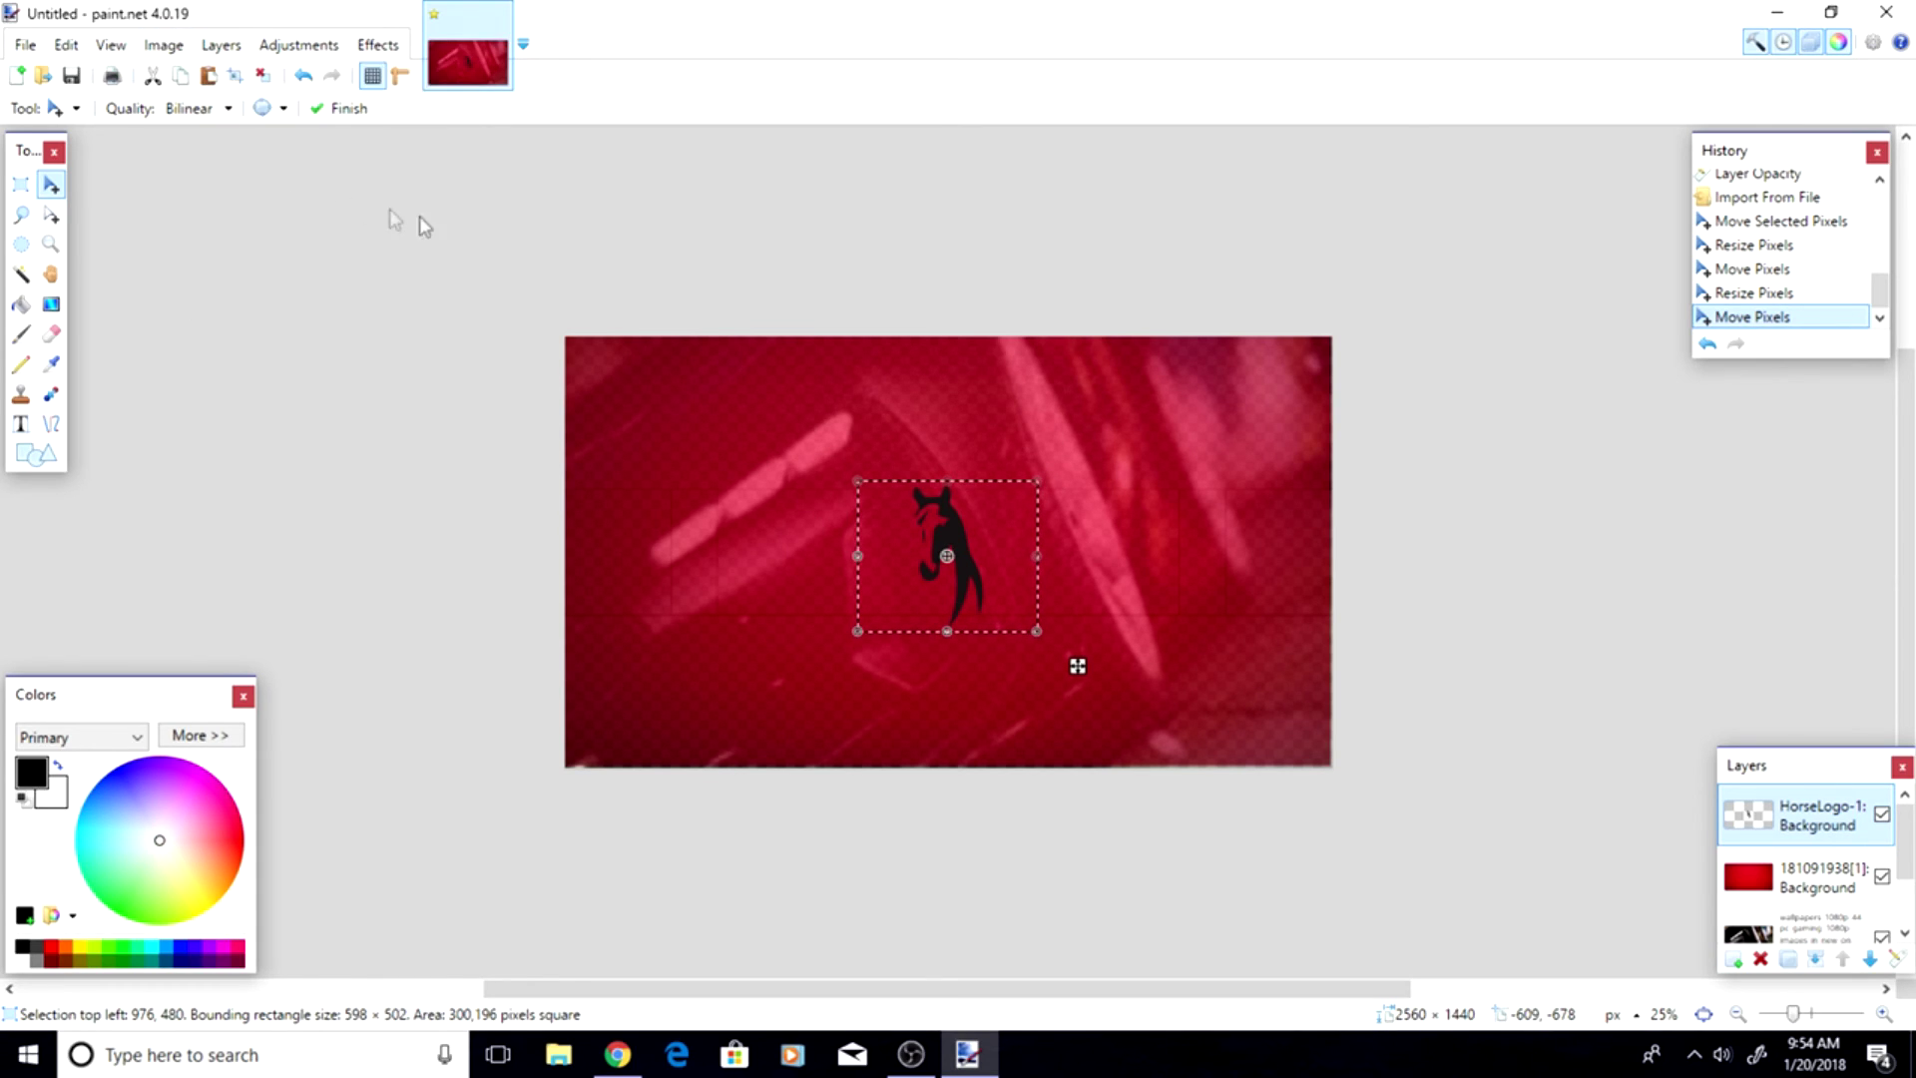
click(930, 18)
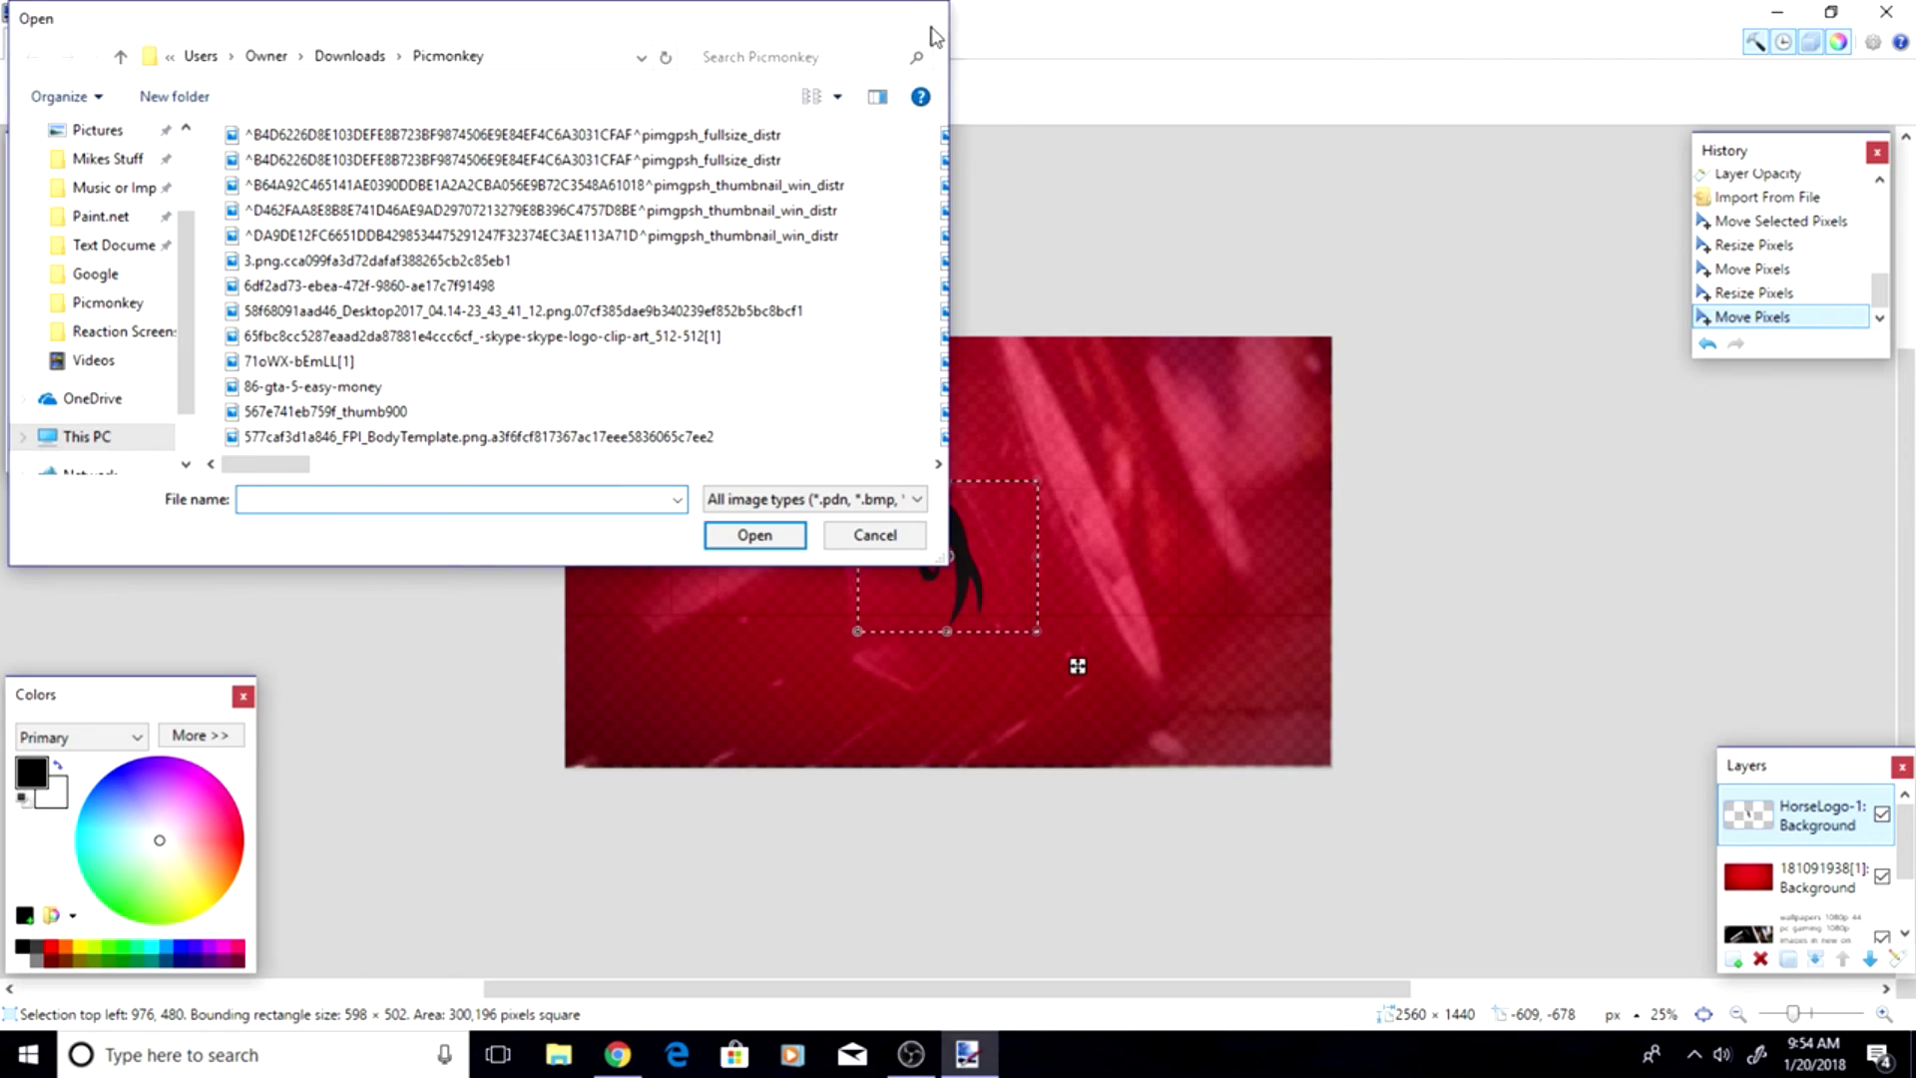
- Deselect and draw a dark red pentagon around the horse logo
click(38, 453)
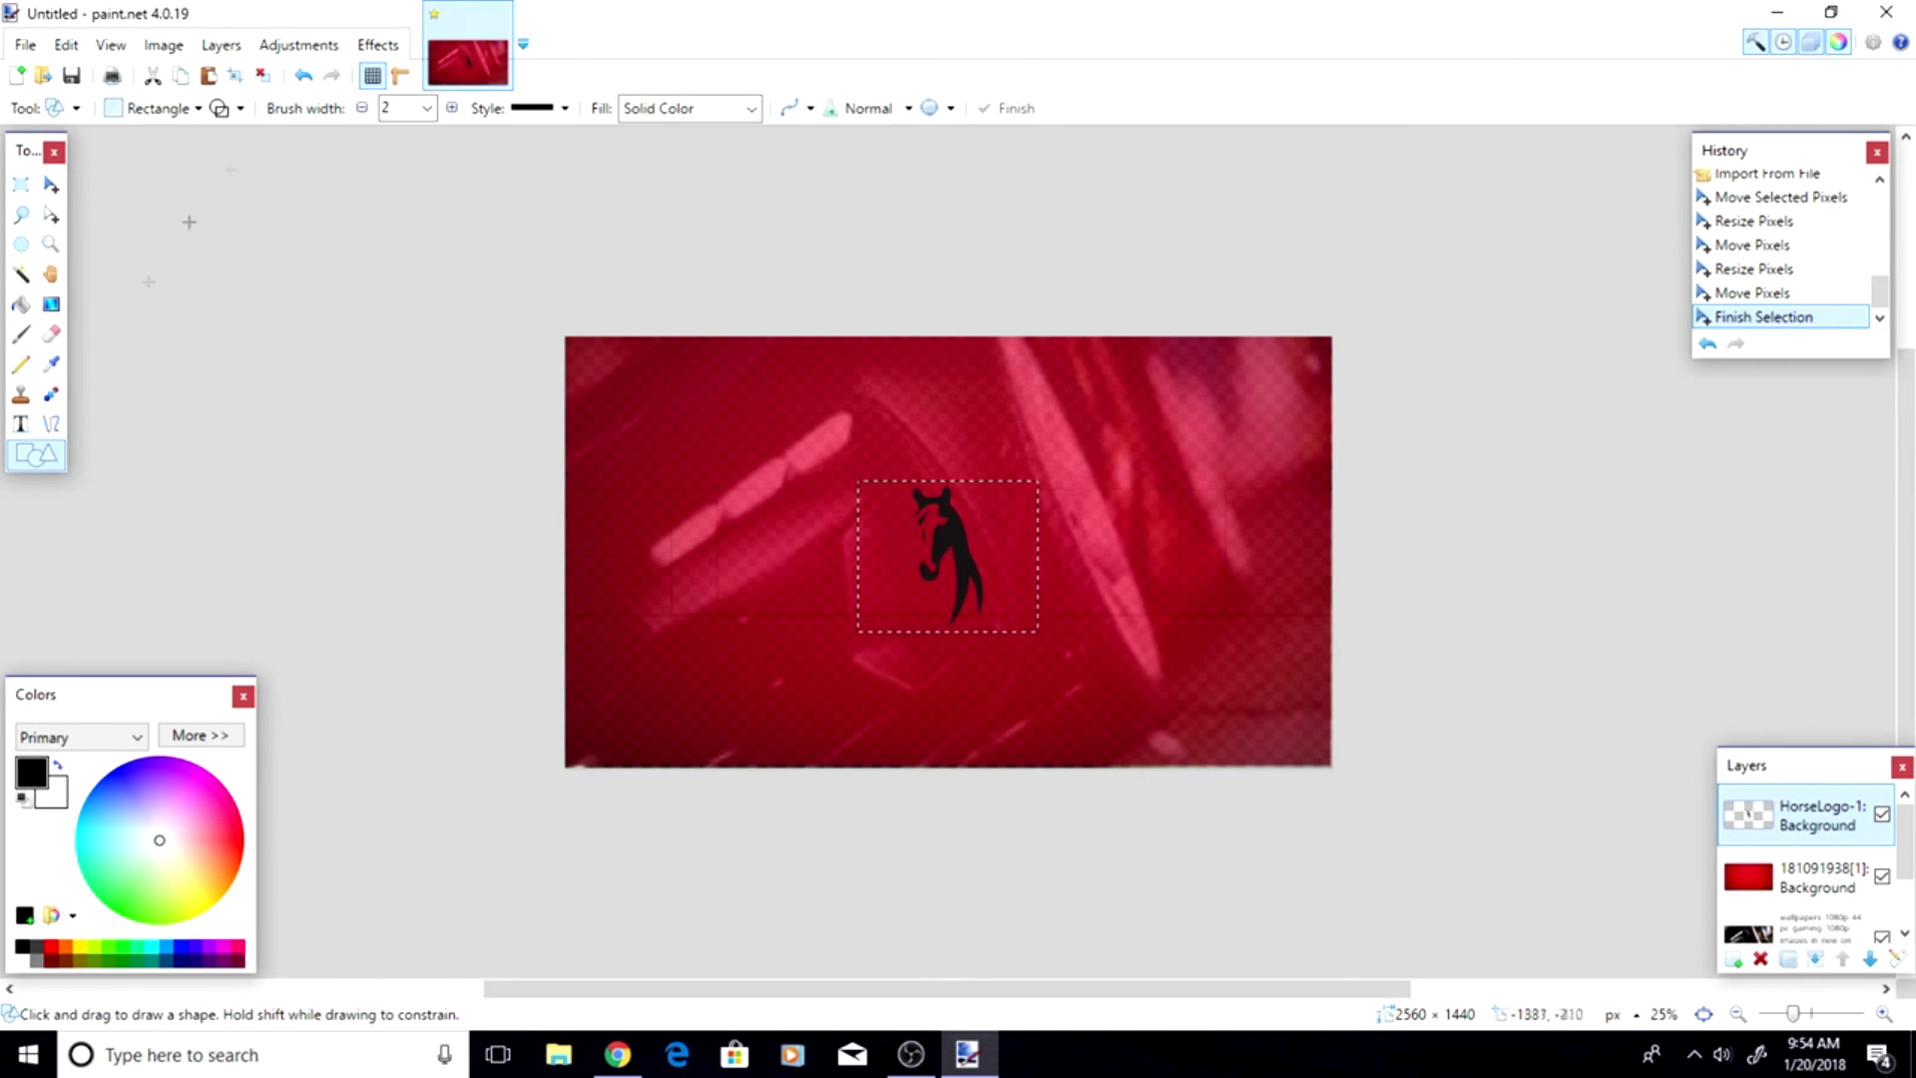
click(240, 108)
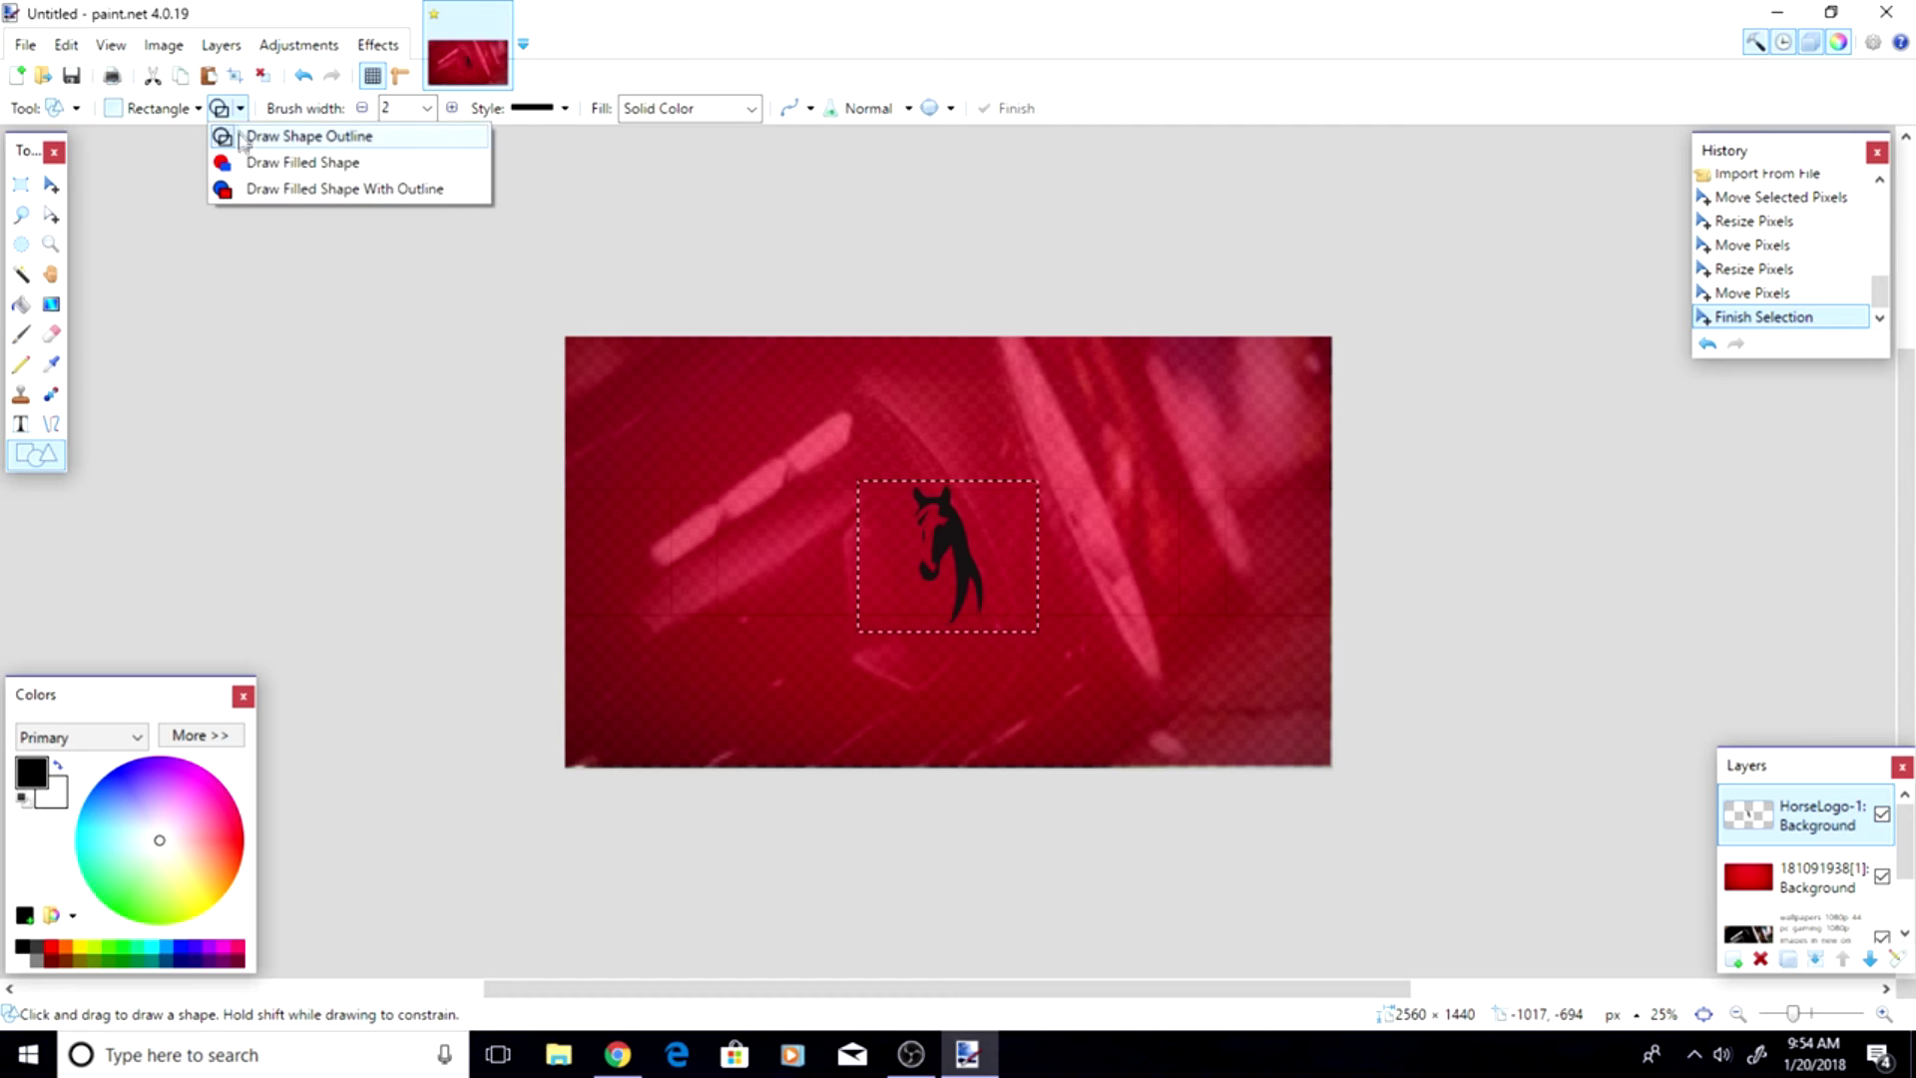
click(185, 108)
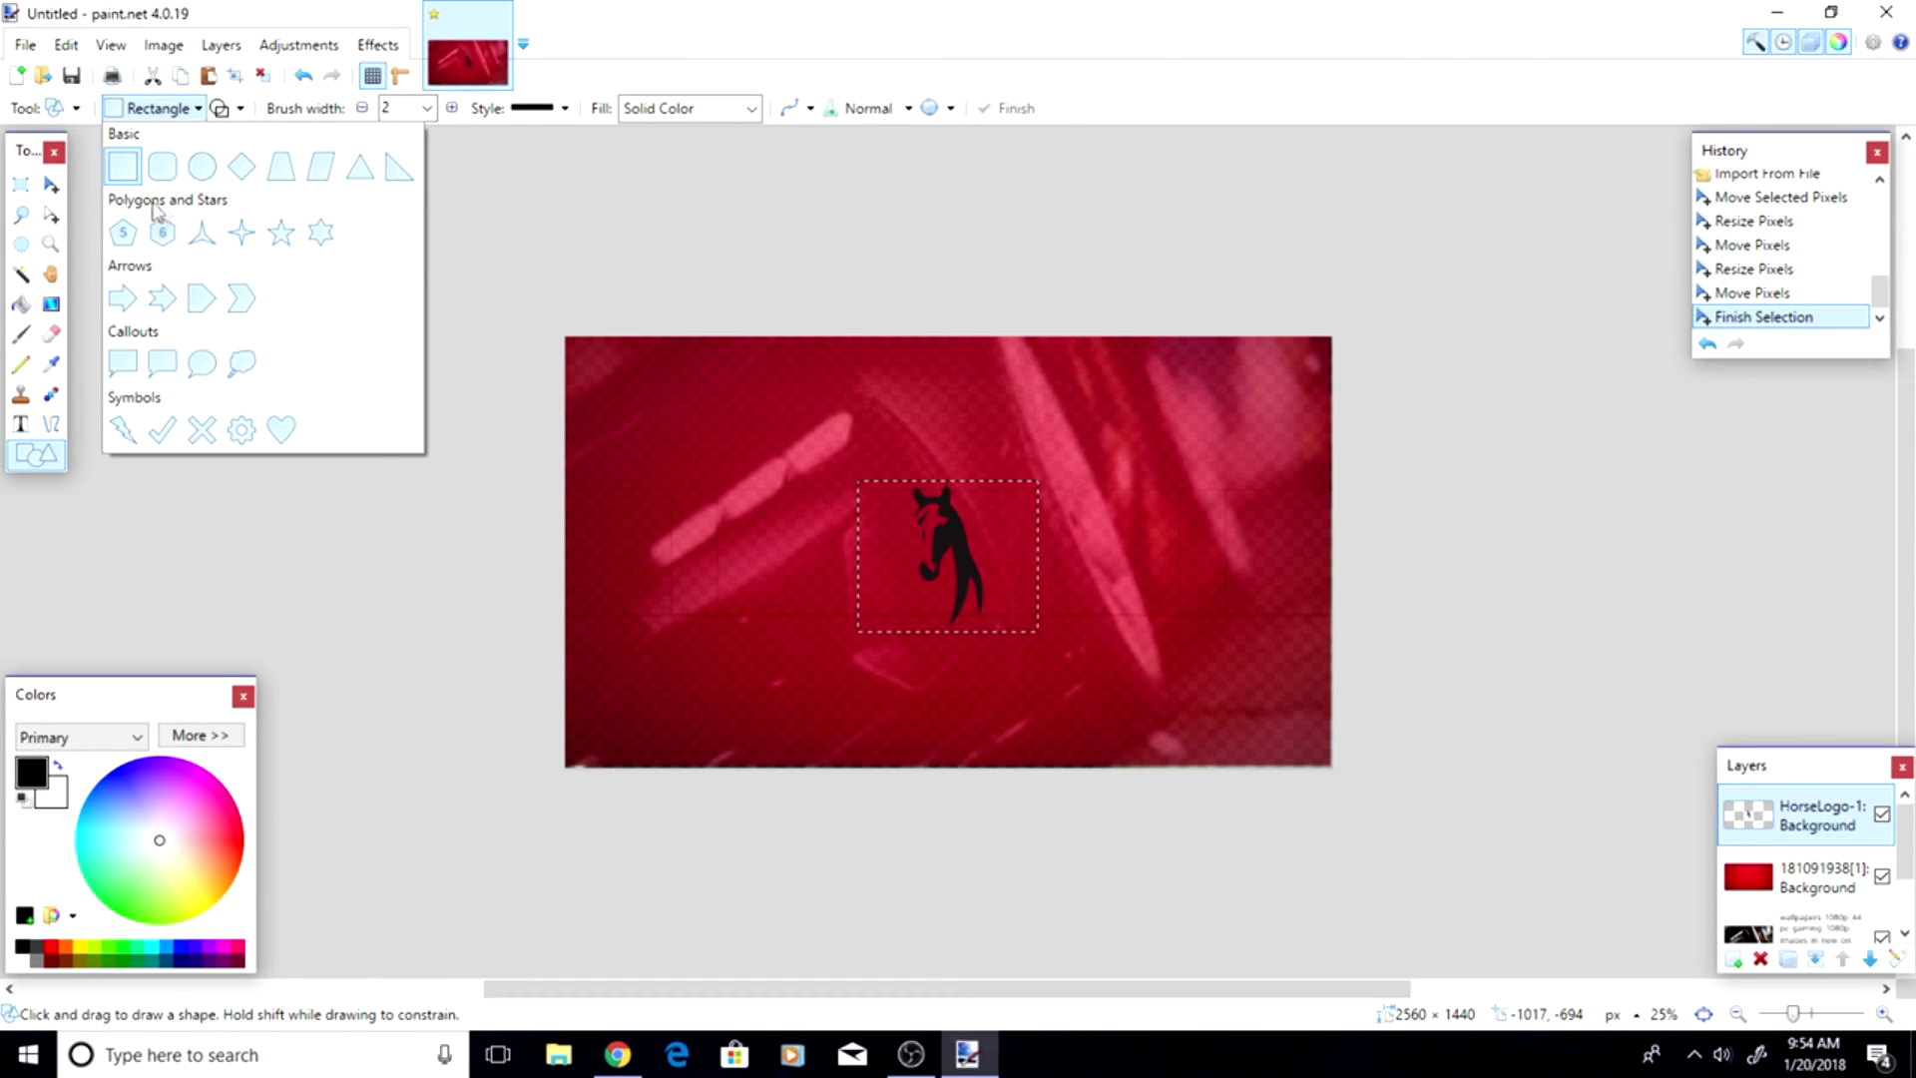
click(122, 235)
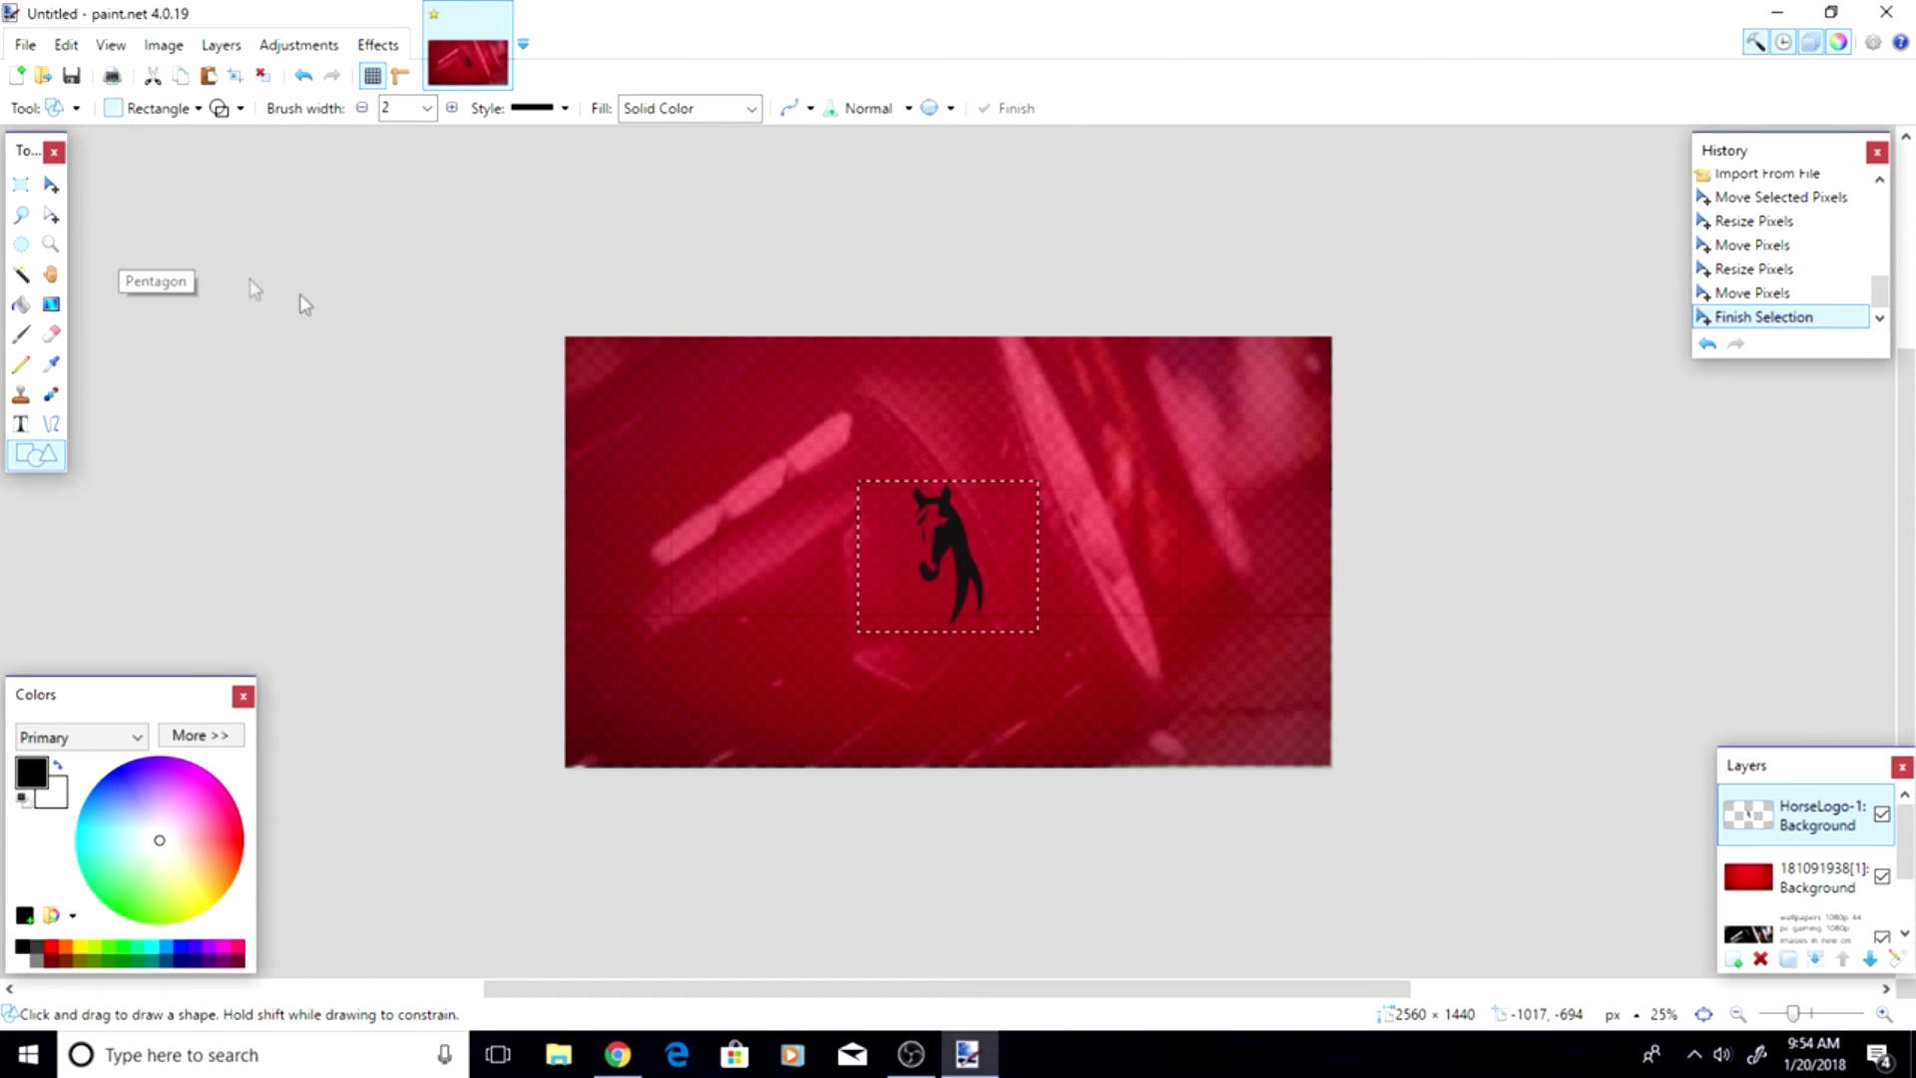
click(264, 76)
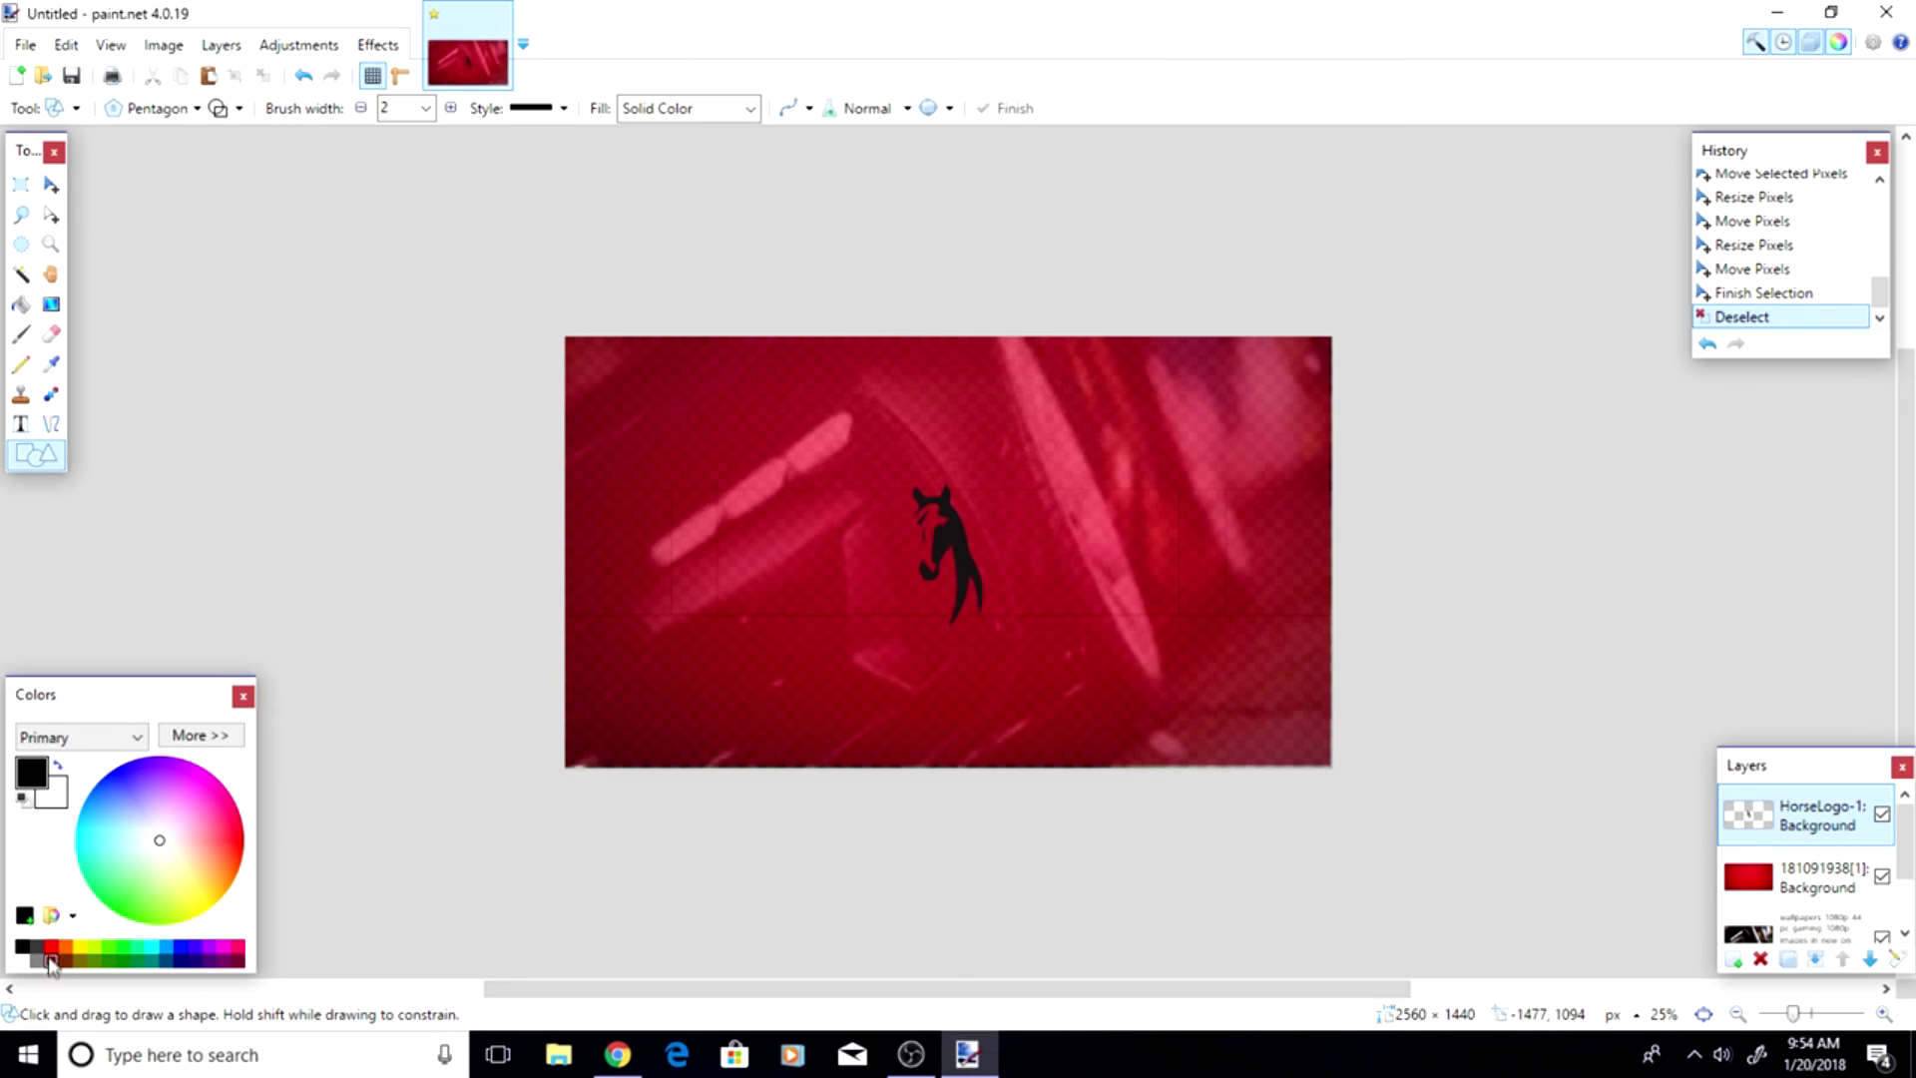
drag(844, 453, 951, 451)
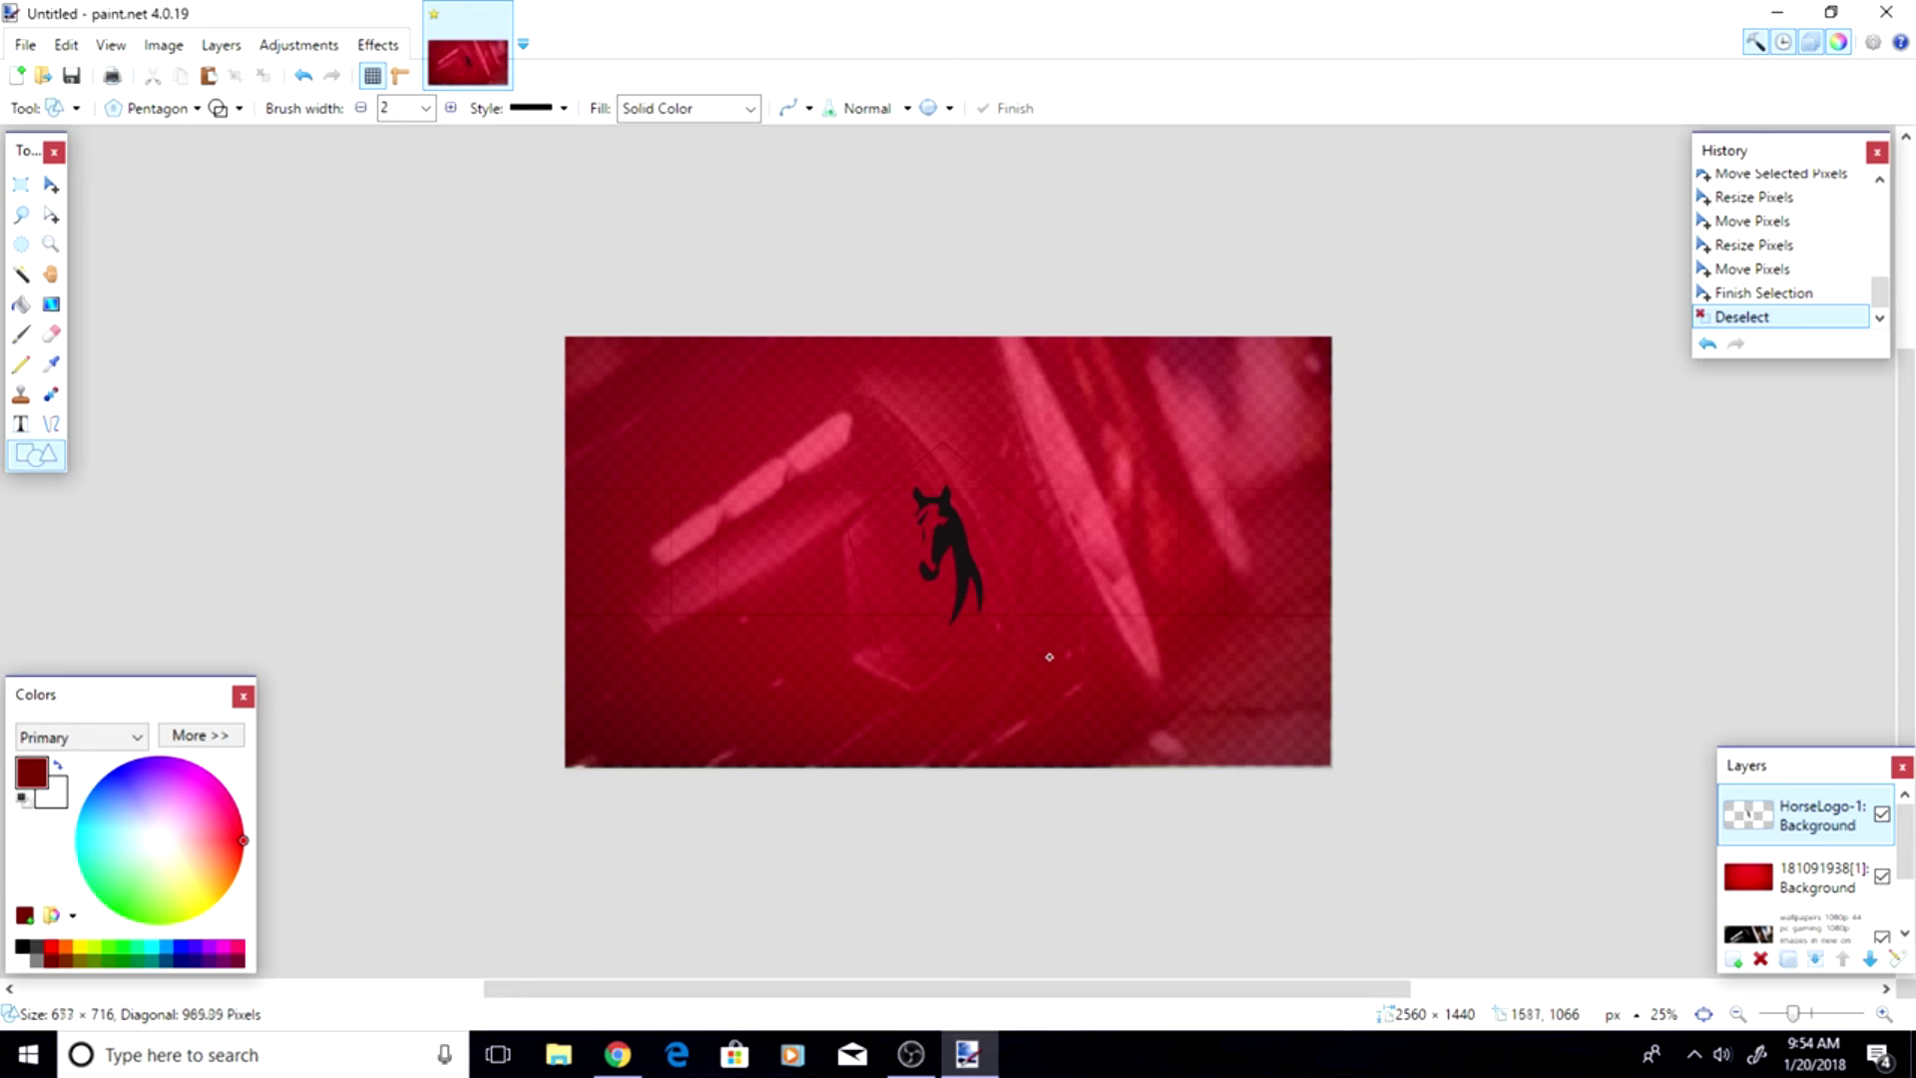
drag(1049, 655, 1049, 655)
- Set the pentagon's outline width to 20
click(425, 108)
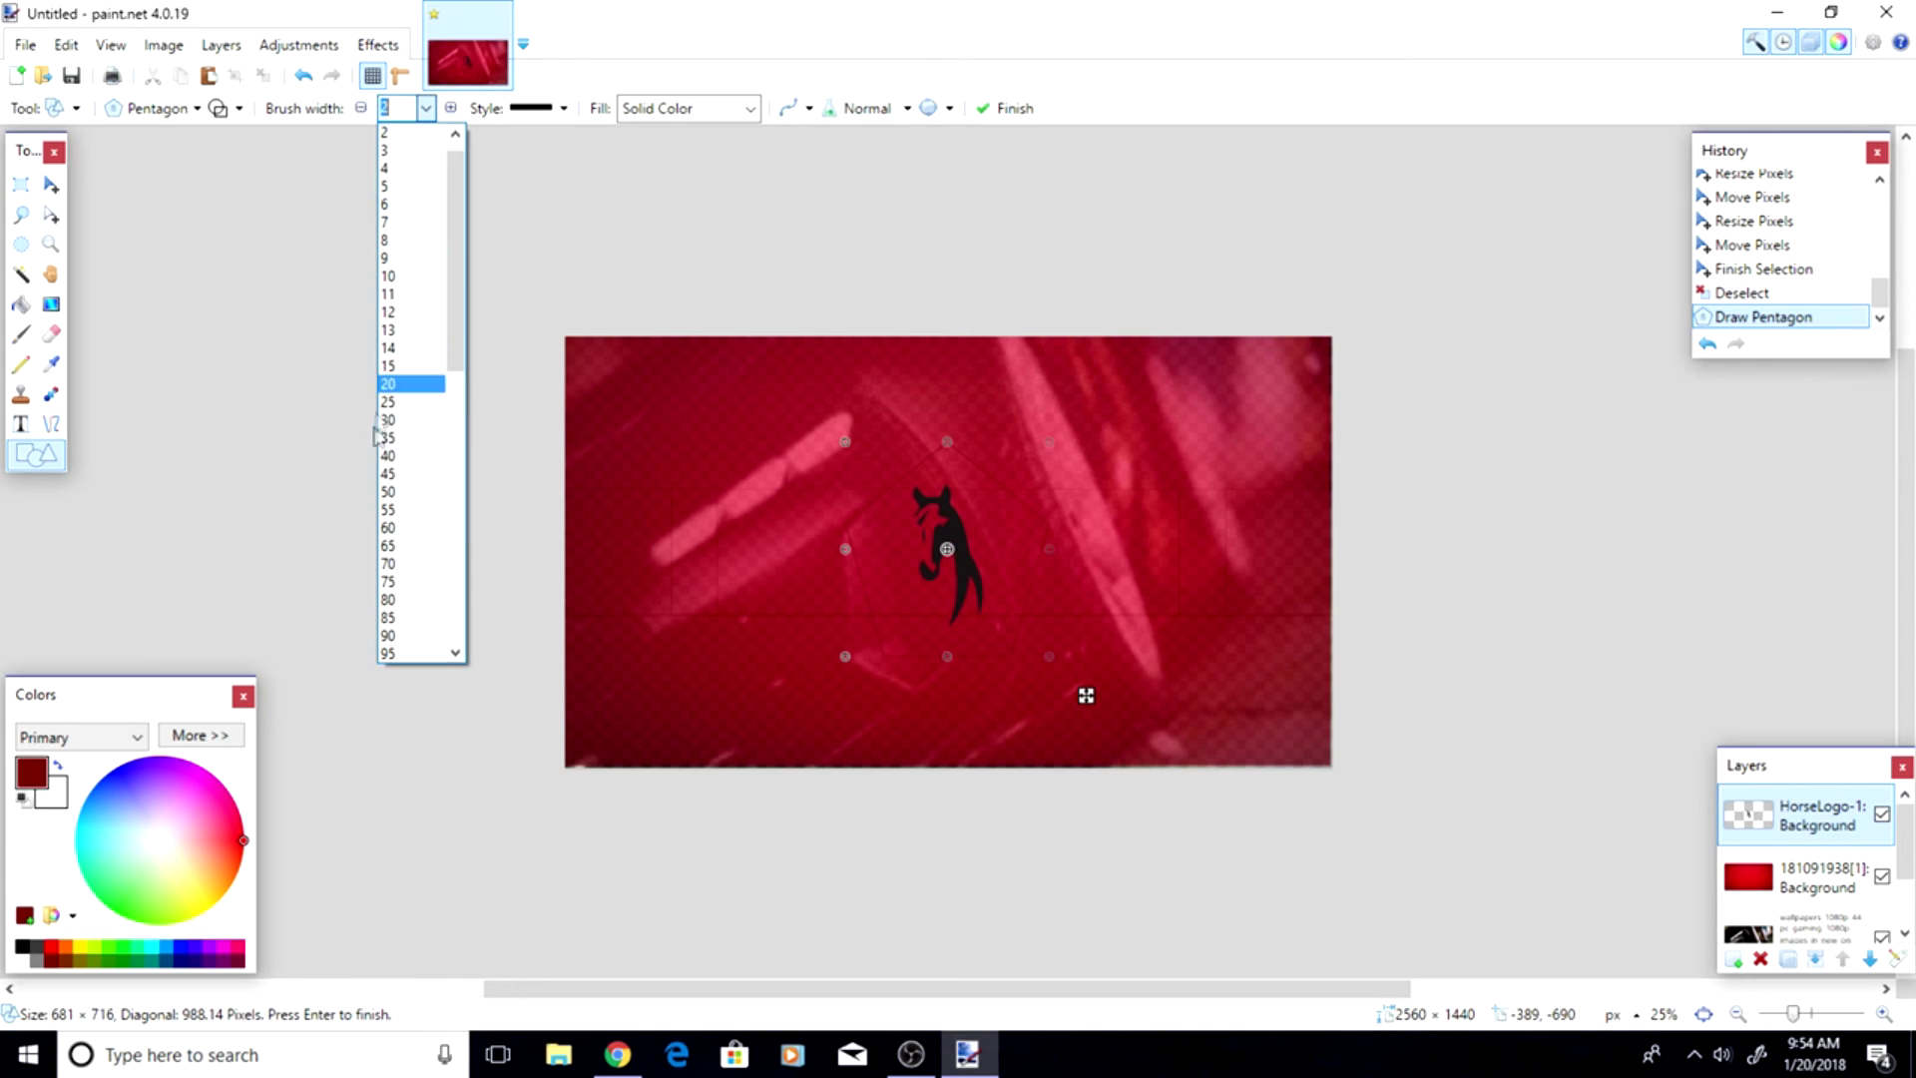
click(404, 251)
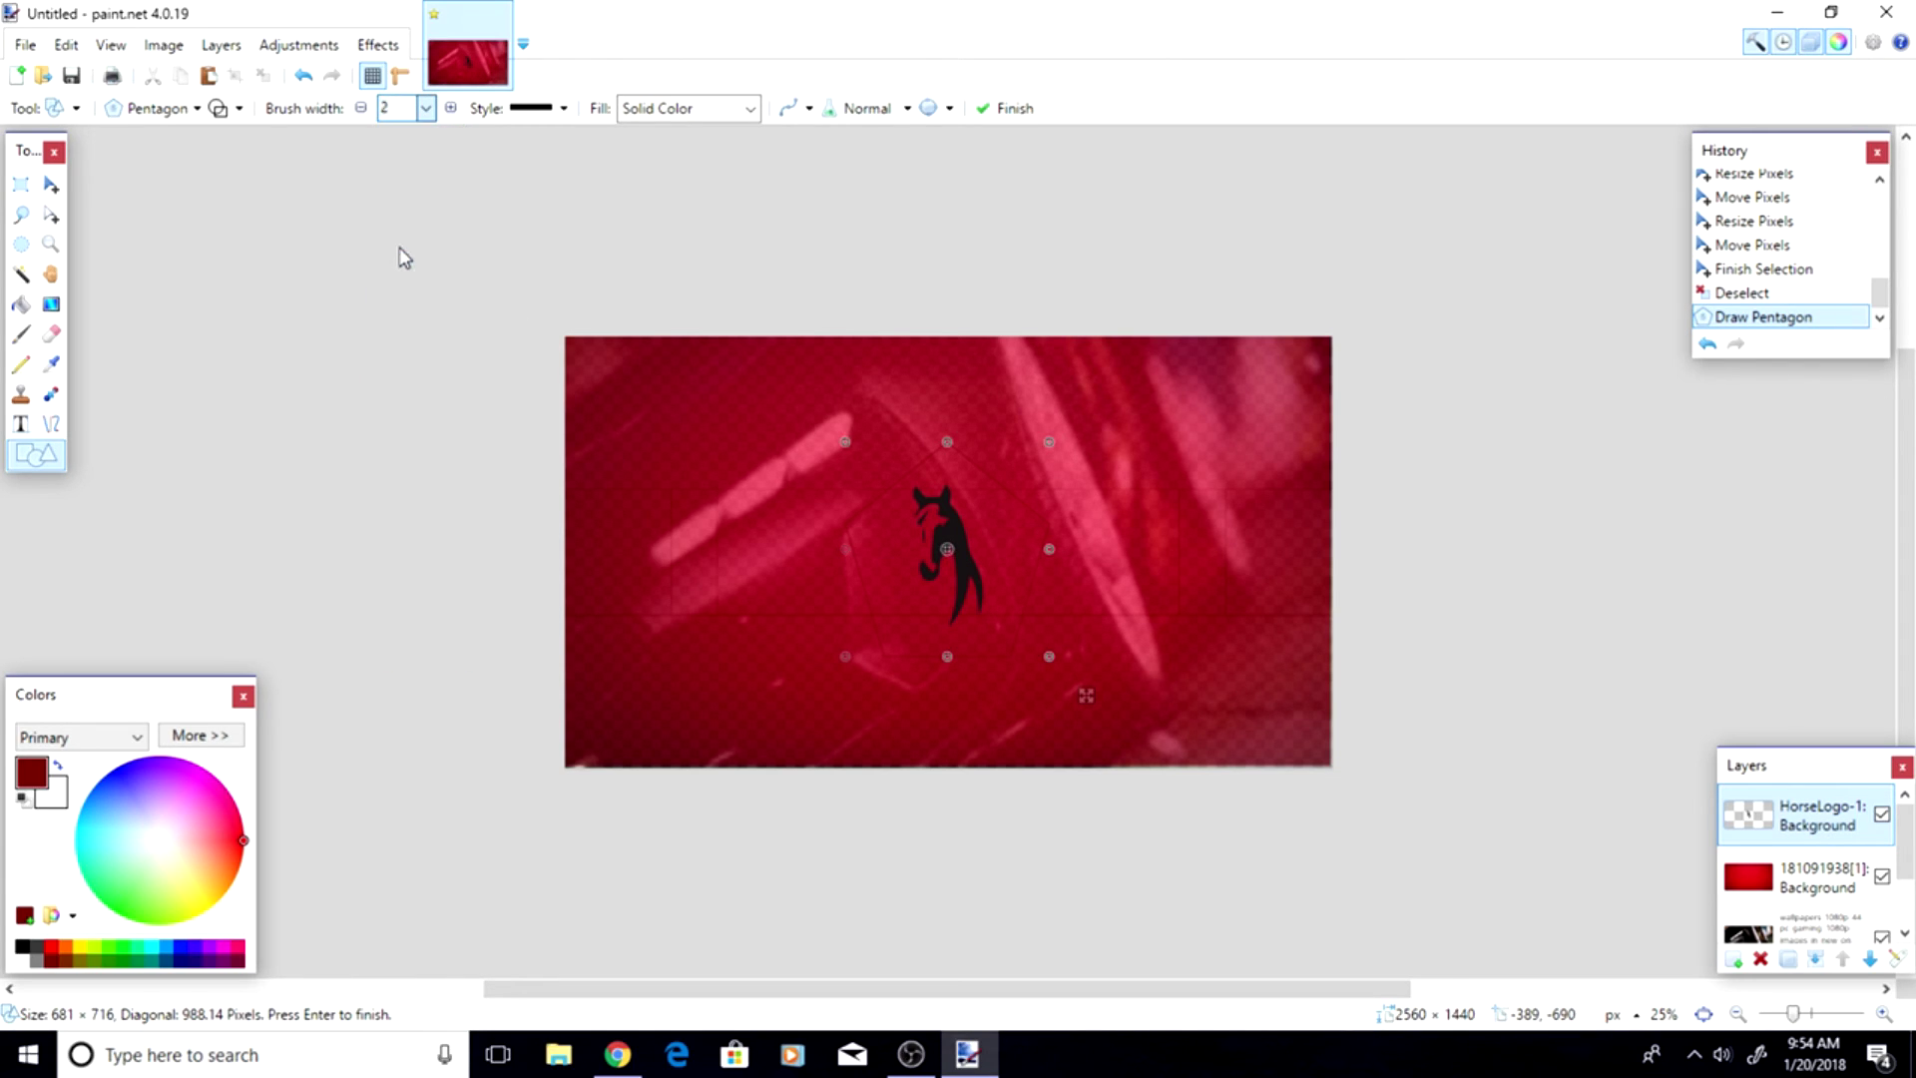
click(425, 108)
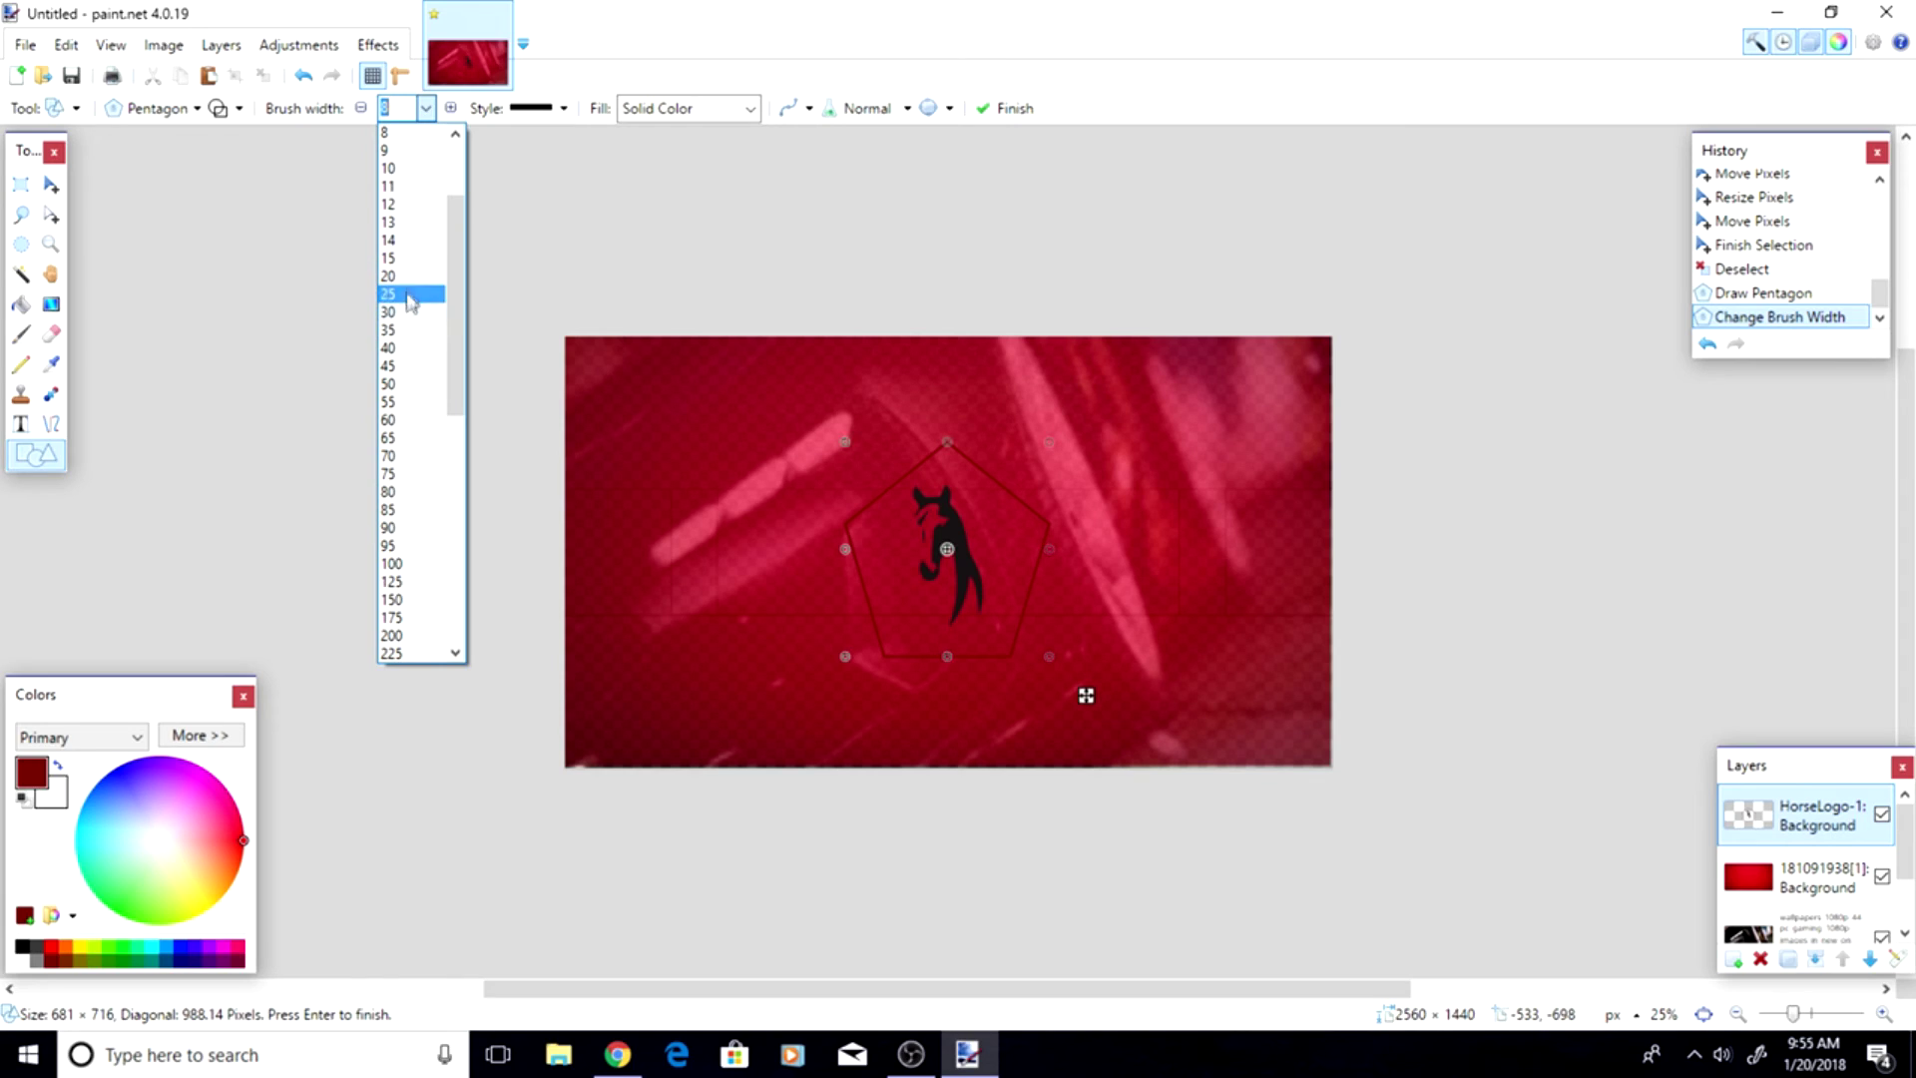
click(408, 276)
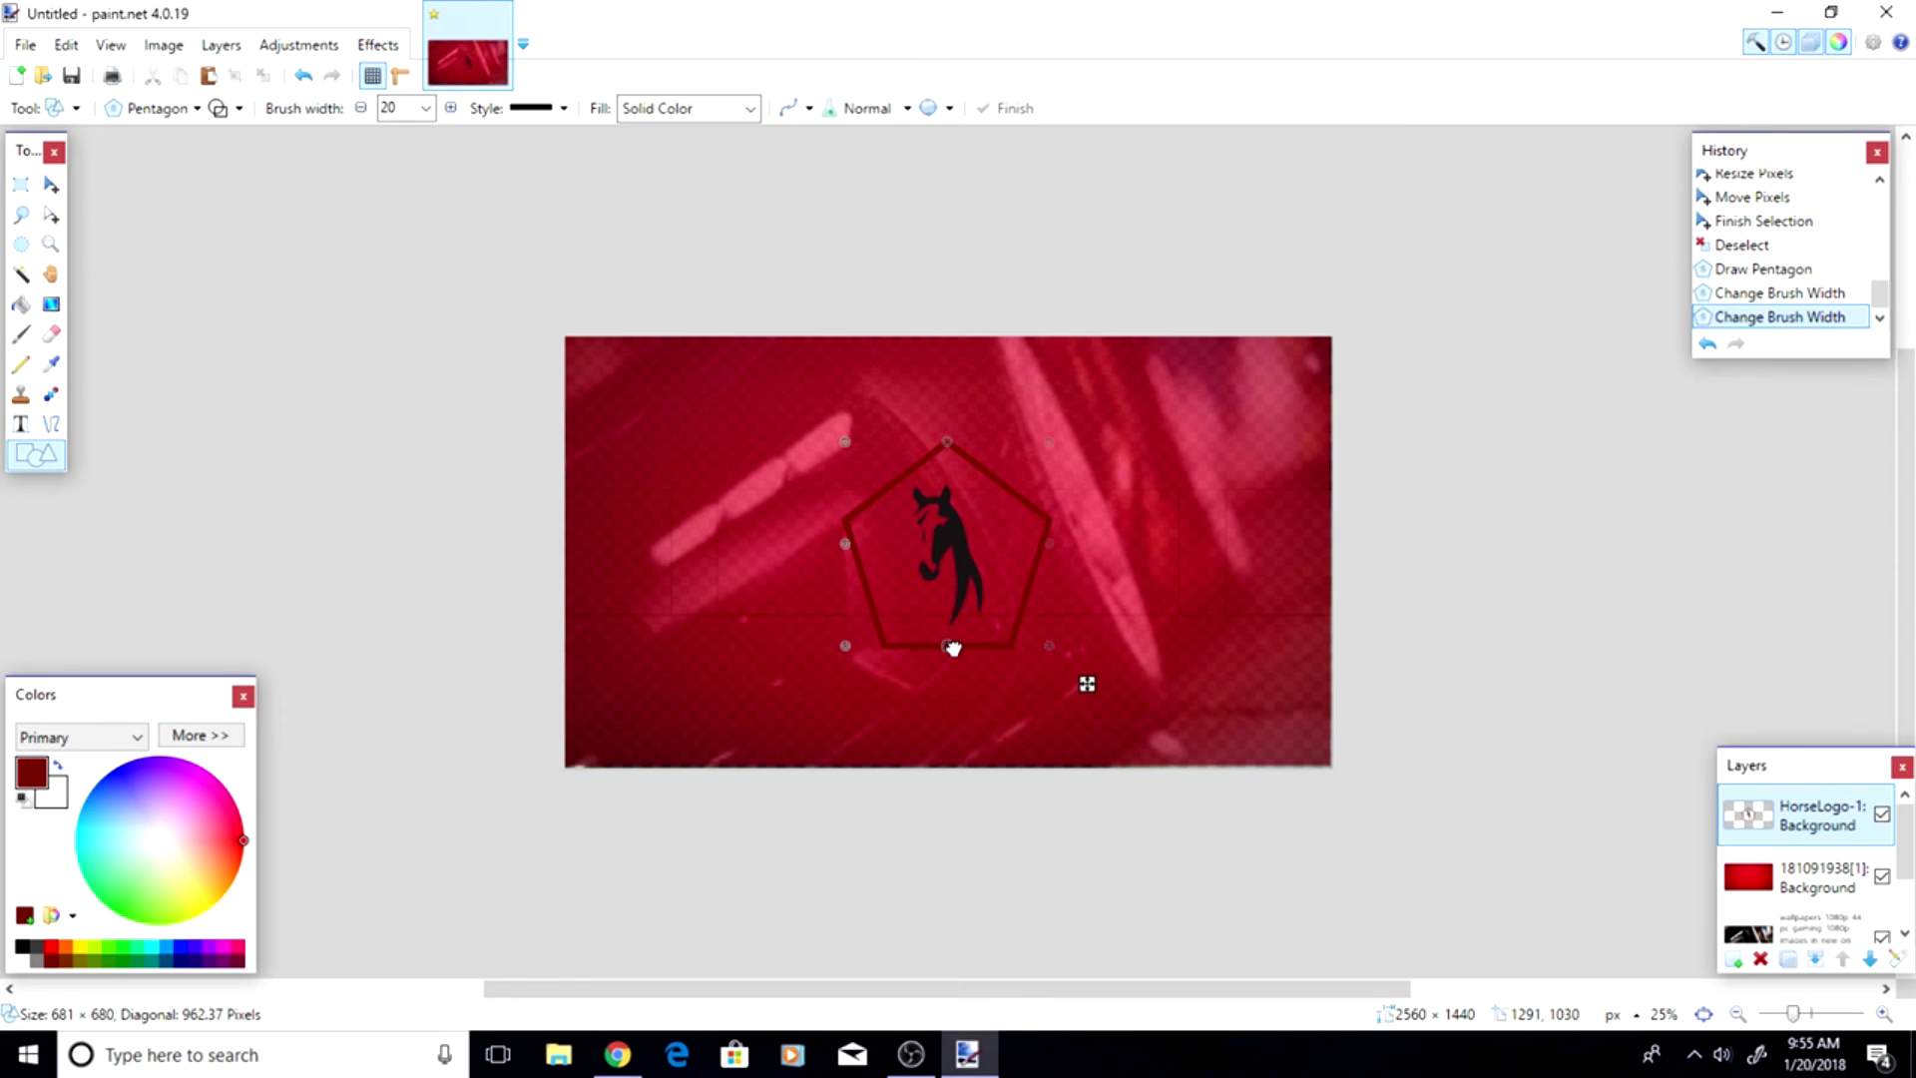
- Reshape and reposition the pentagon to frame the horse logo, then commit it
mouse_move(954, 641)
mouse_down()
mouse_move(955, 622)
mouse_move(954, 649)
mouse_up()
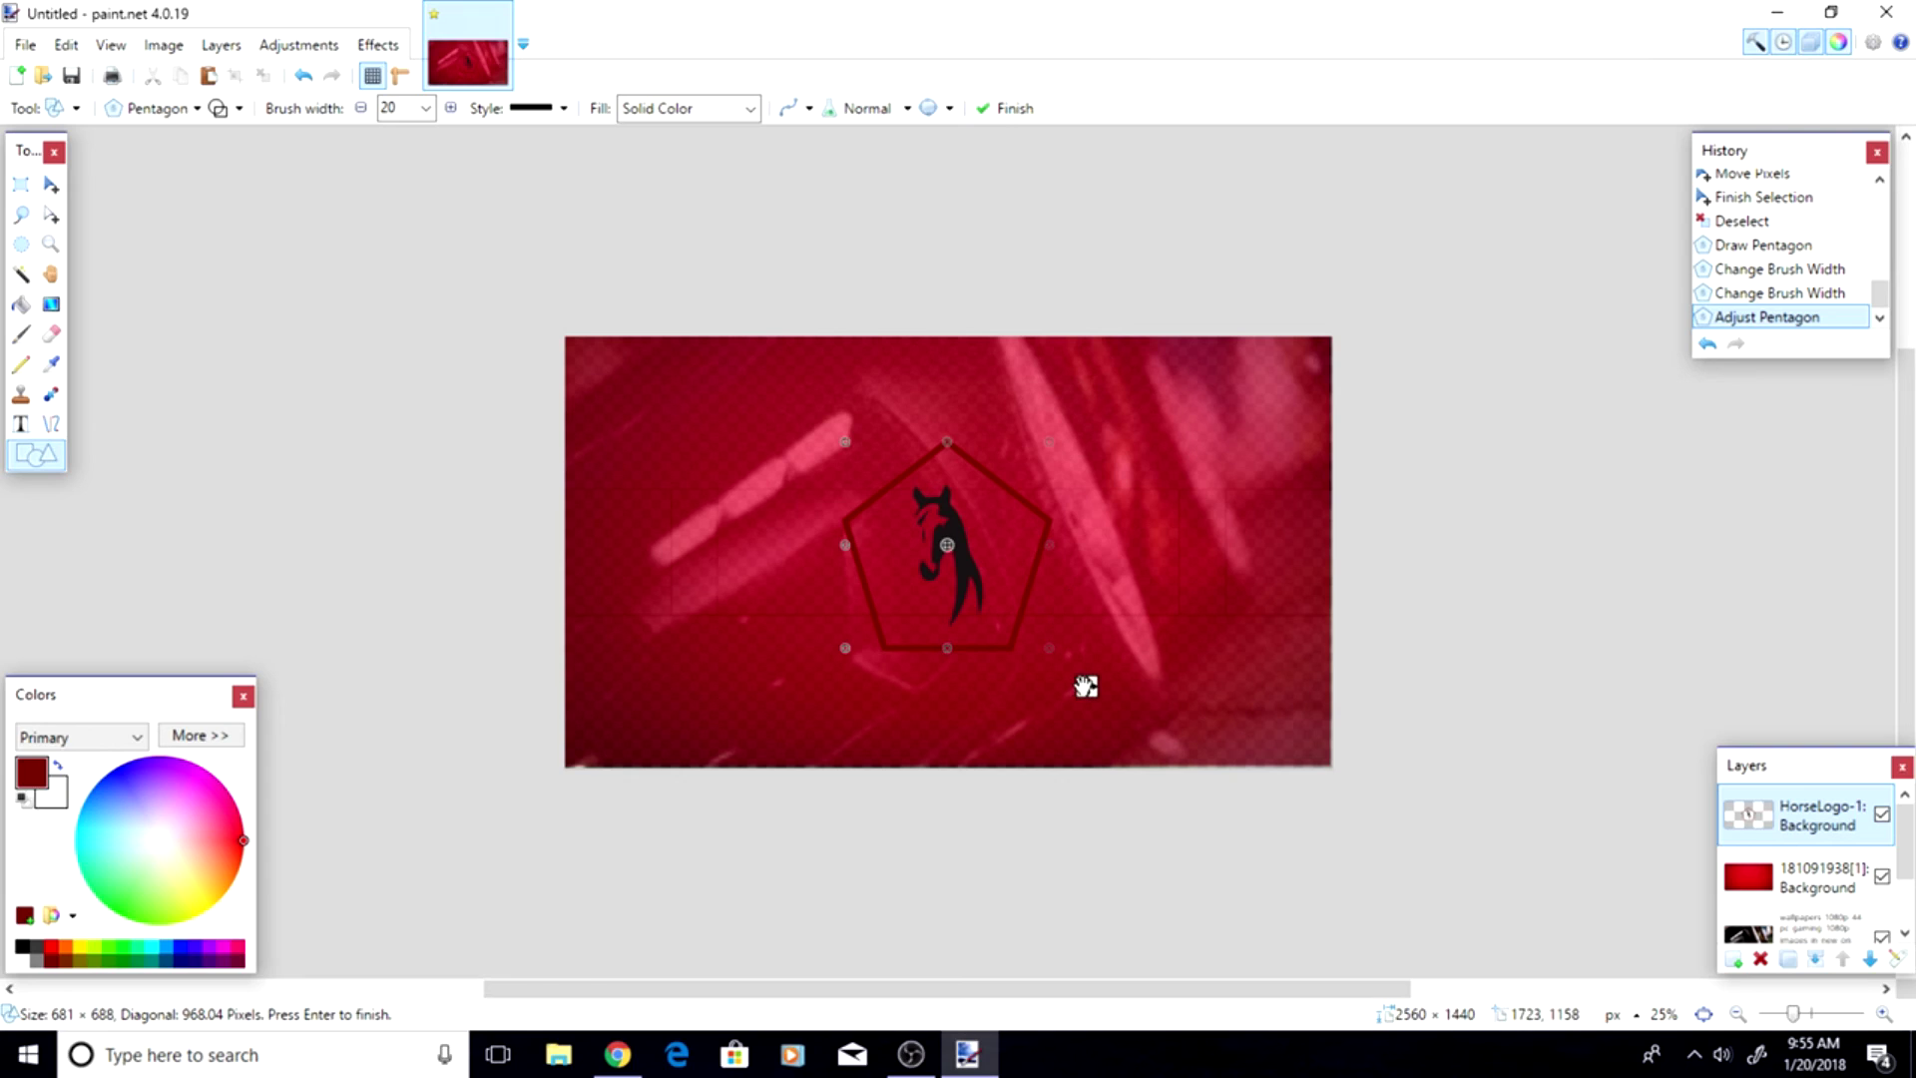
drag(944, 446, 946, 756)
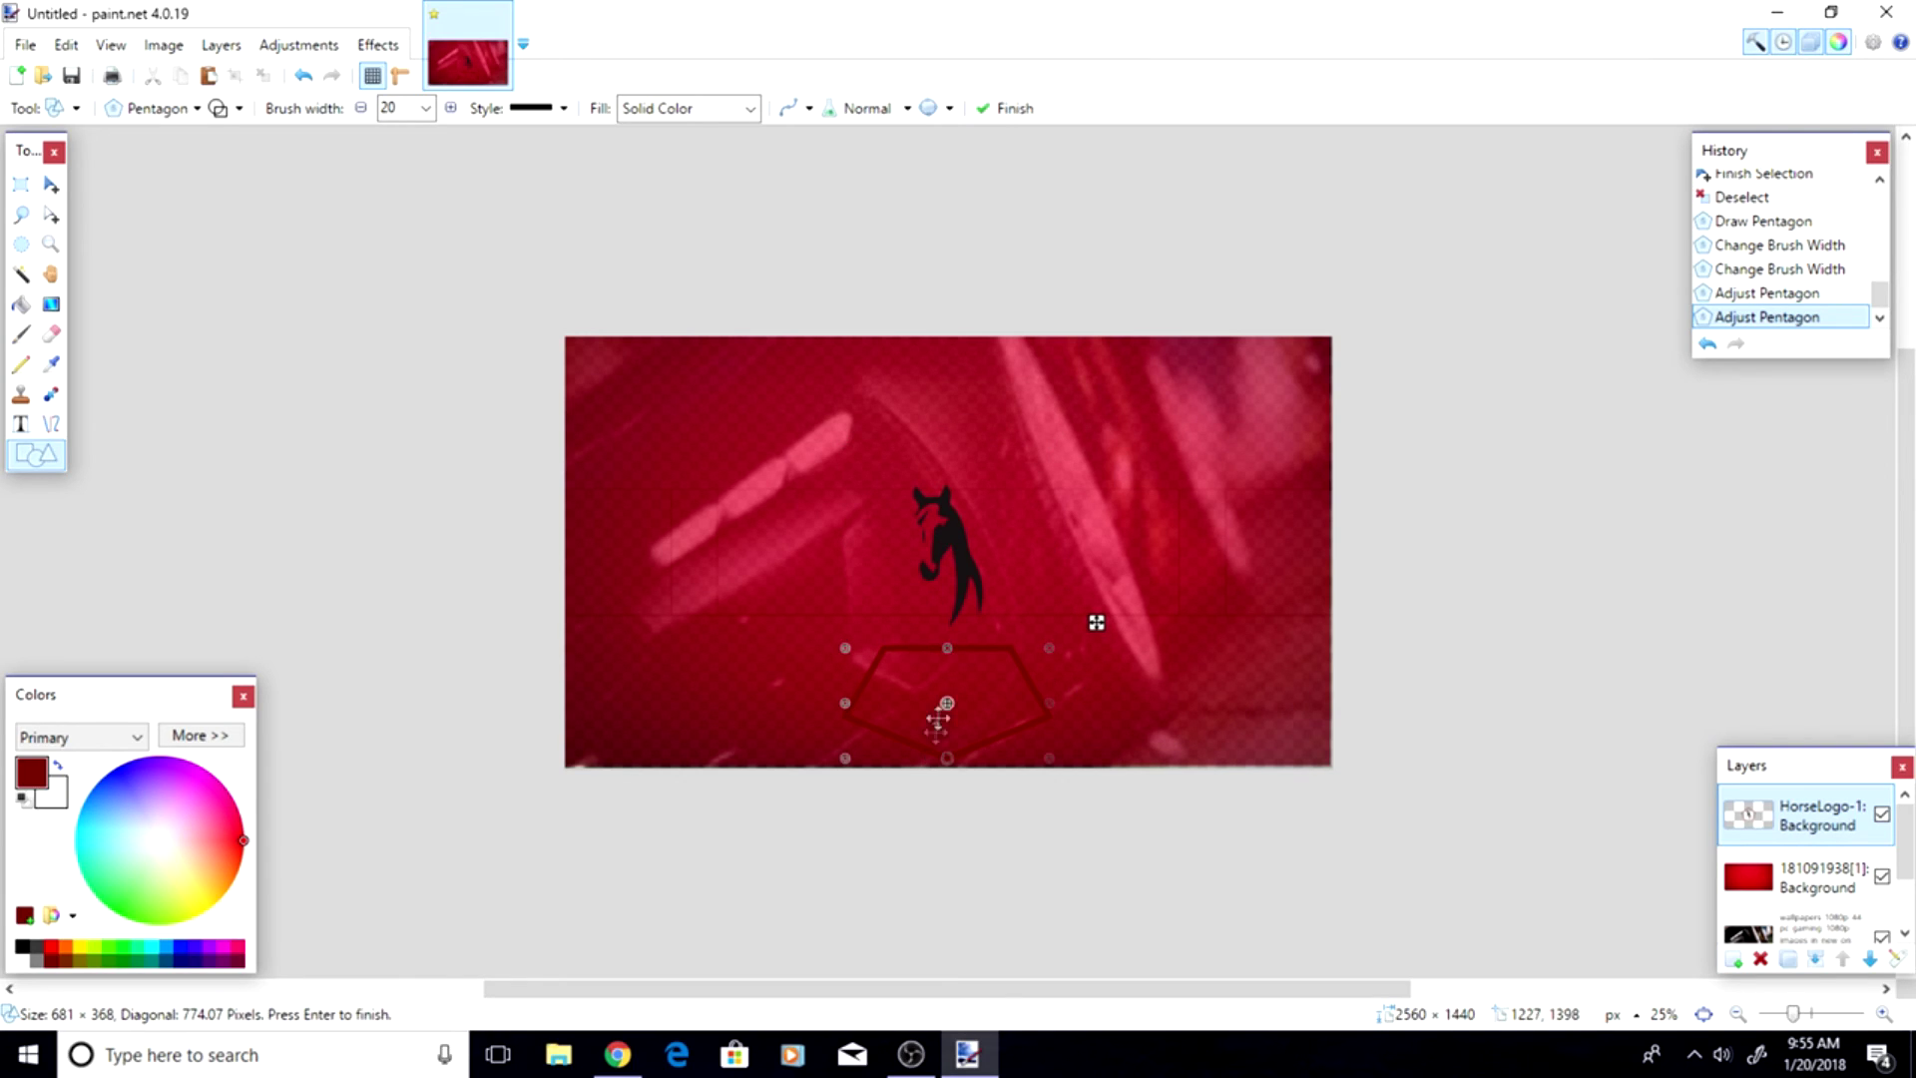
drag(945, 659, 953, 609)
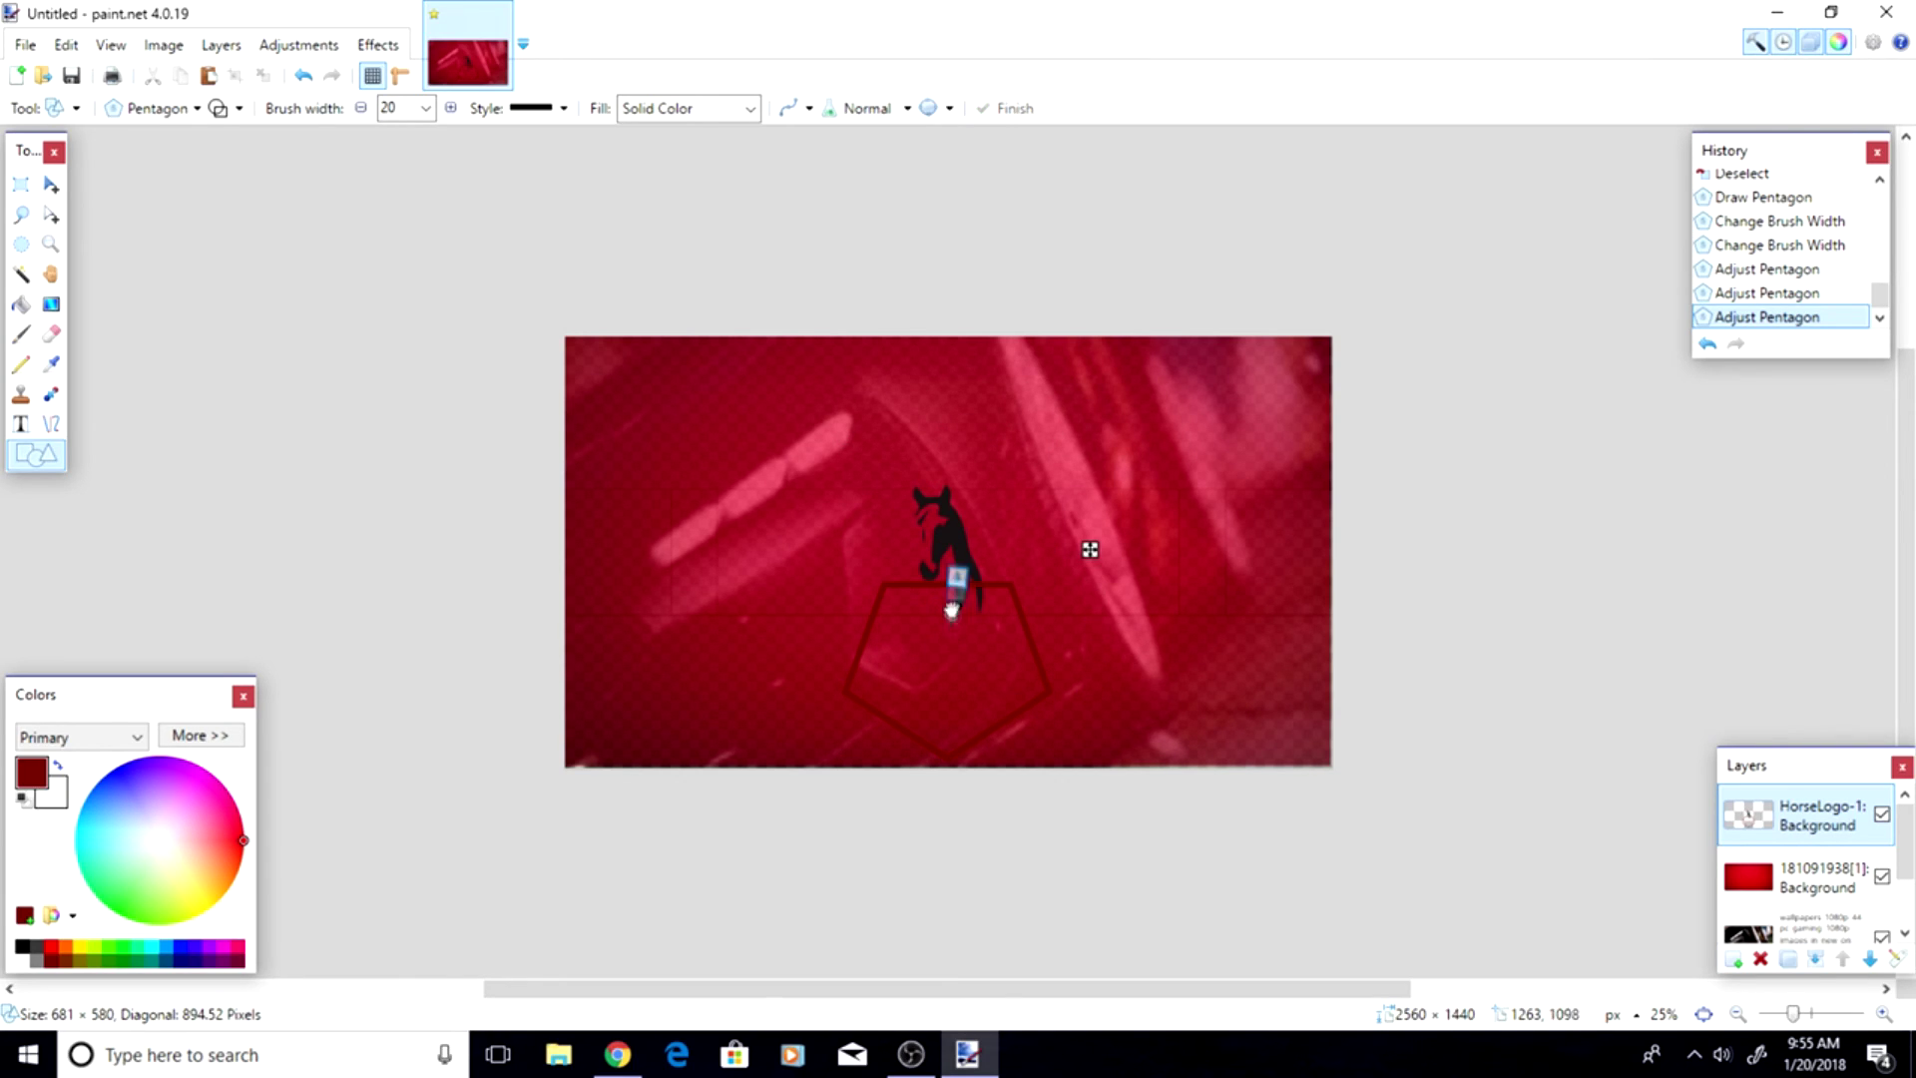
drag(946, 644, 945, 552)
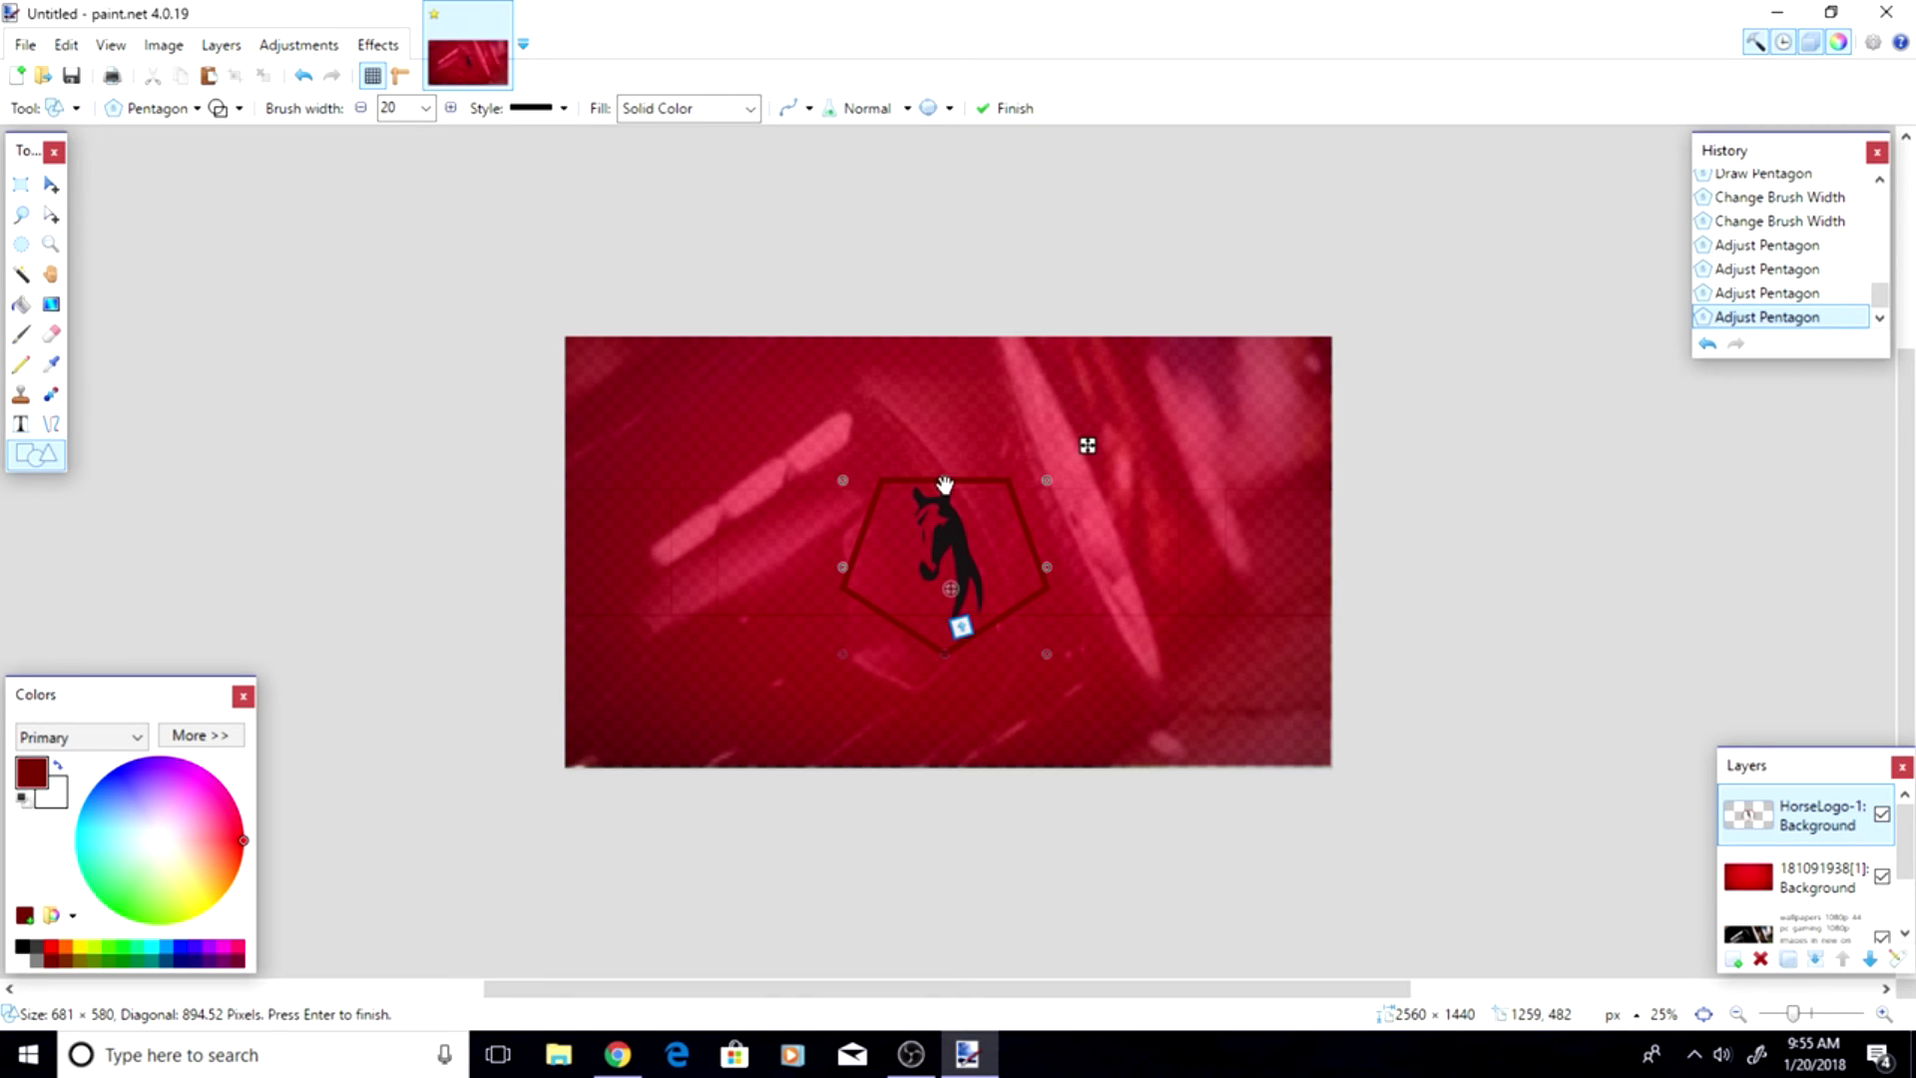
drag(944, 481, 944, 467)
key(Return)
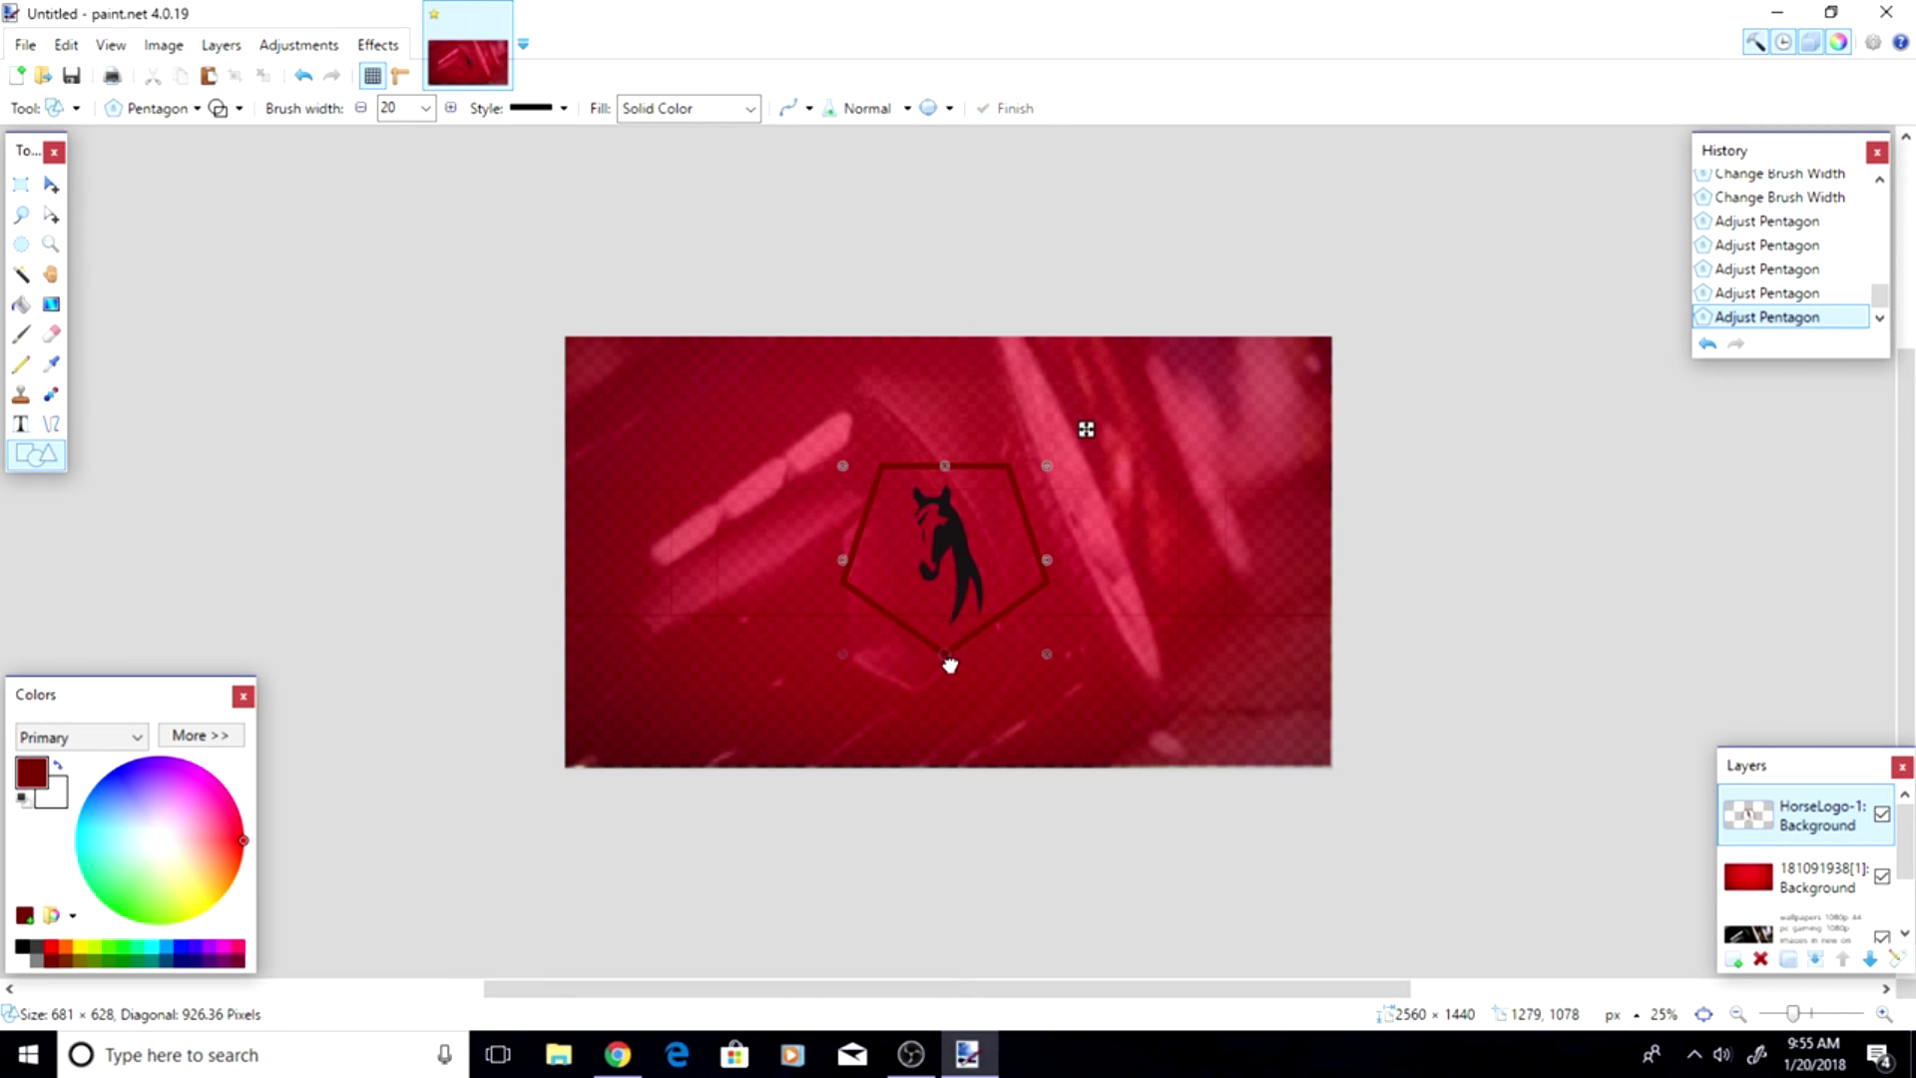
click(949, 665)
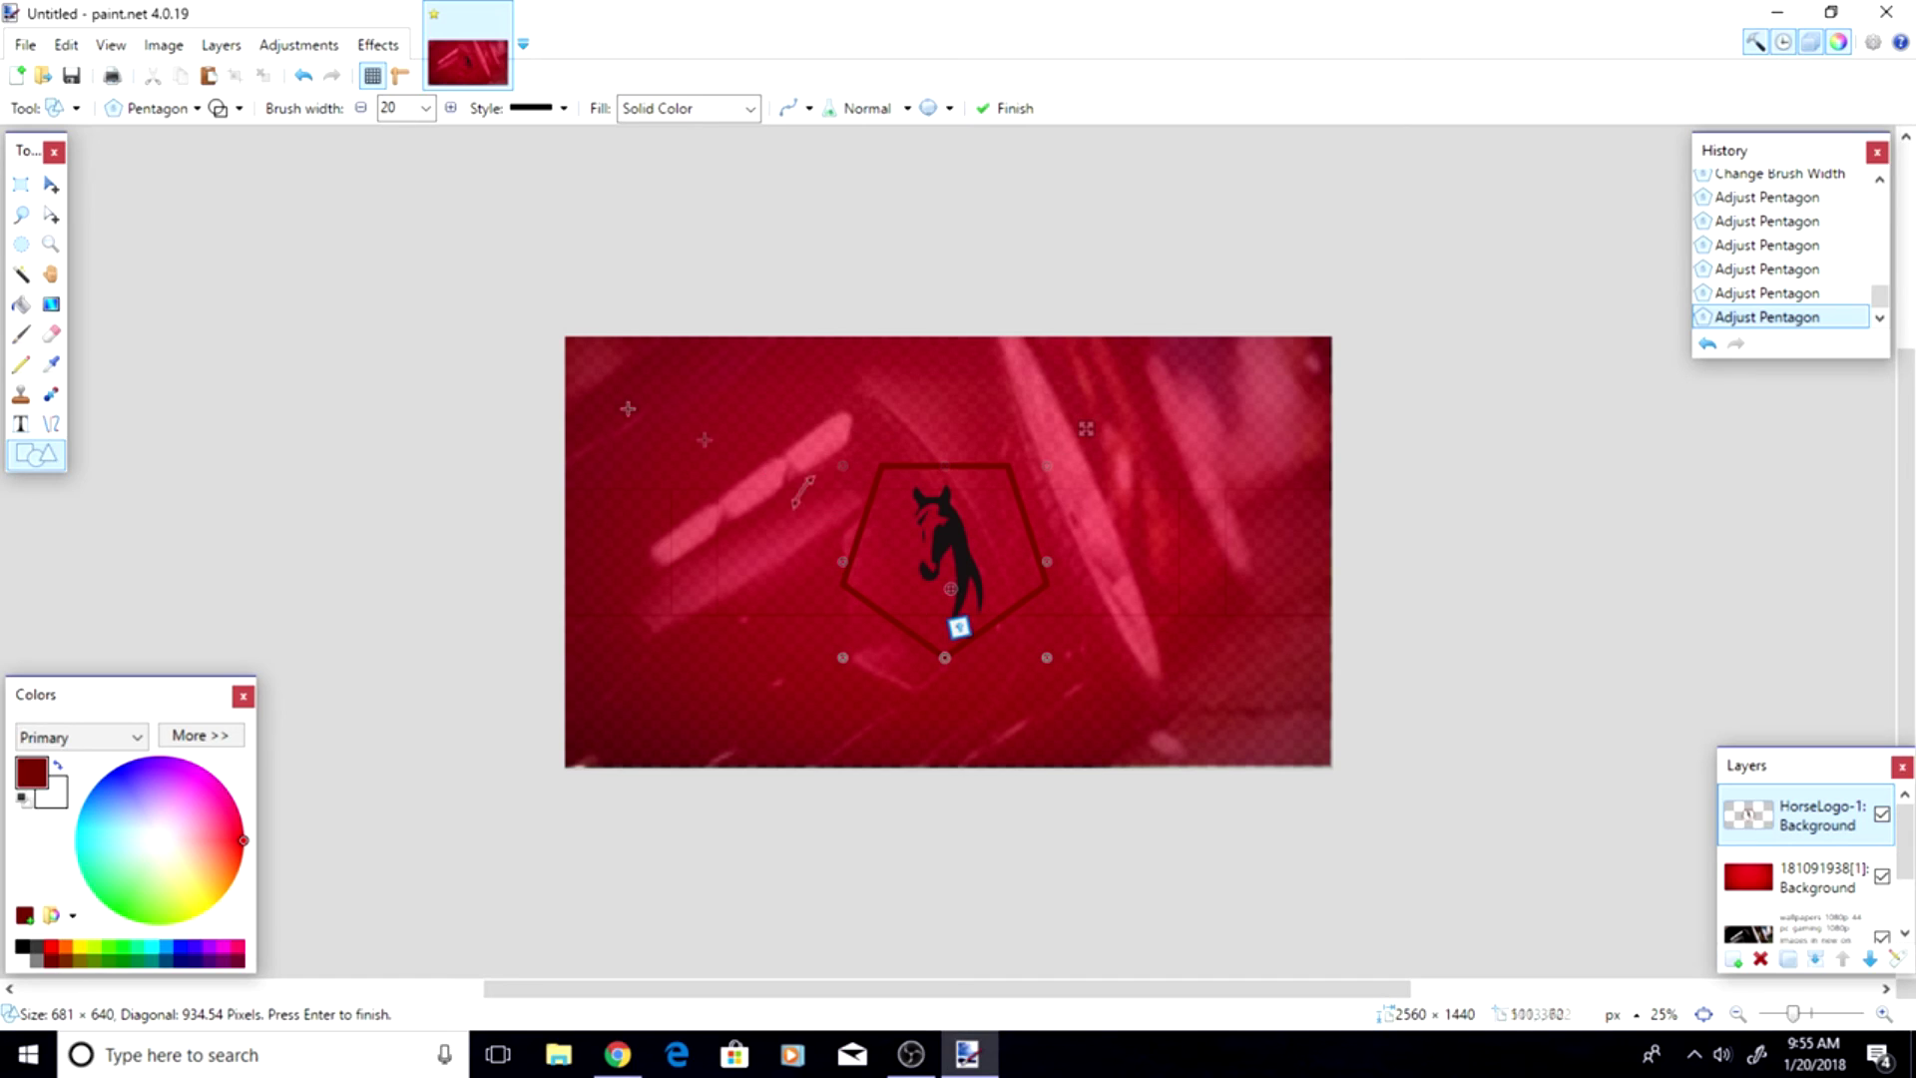
click(53, 426)
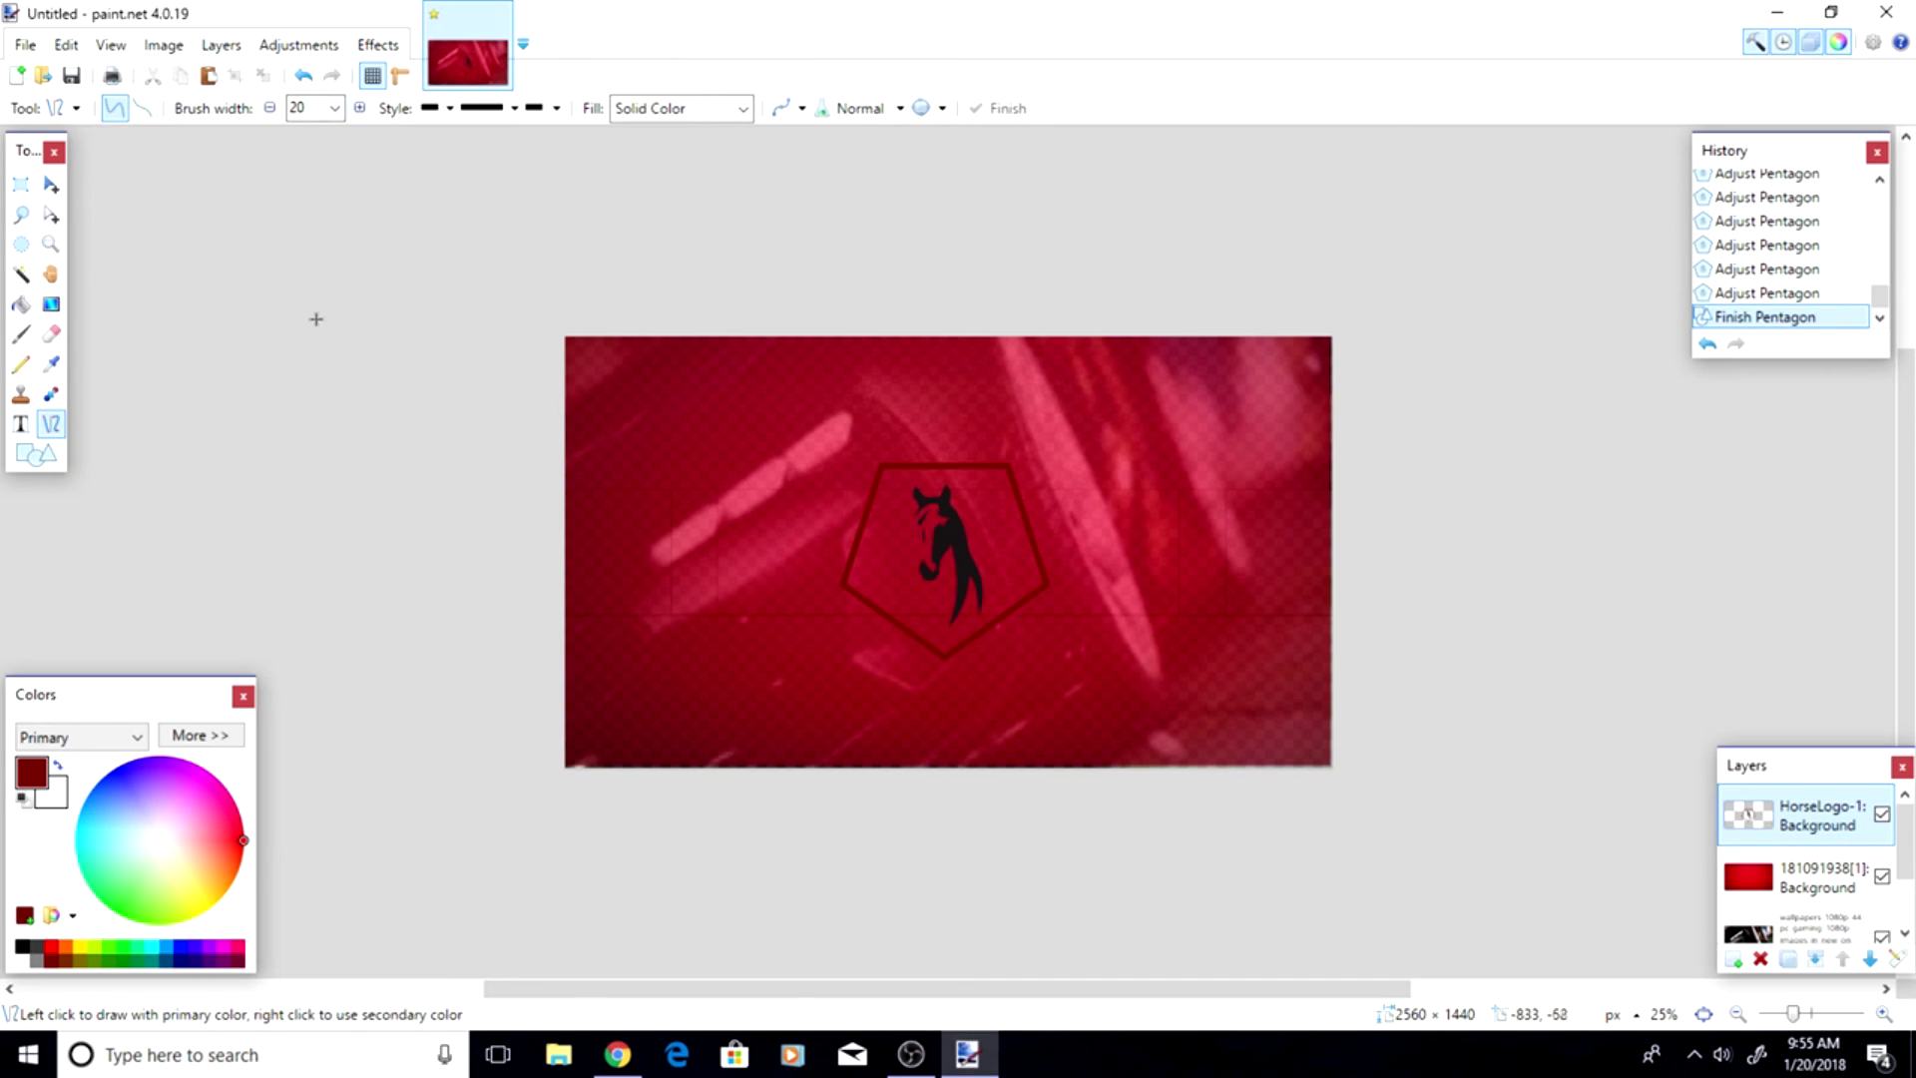
click(339, 107)
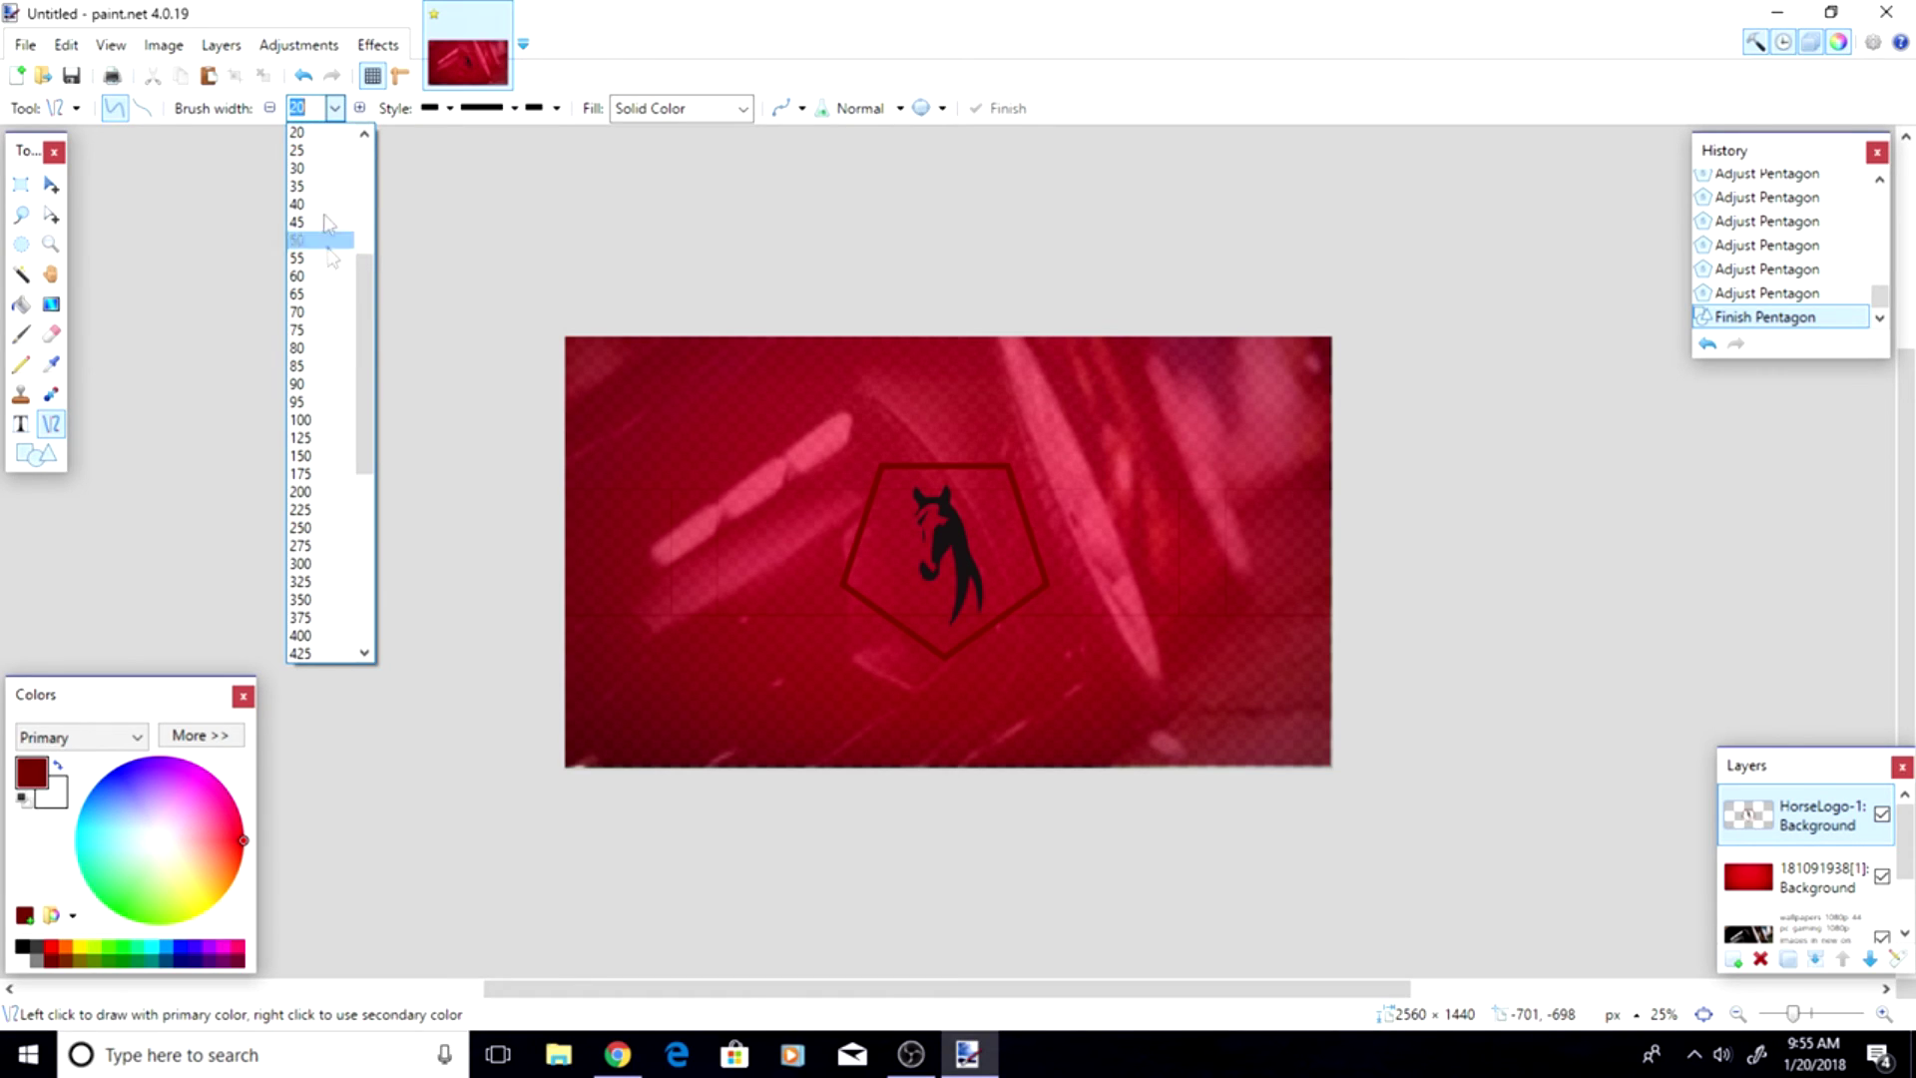
- Draw a width-10 white horizontal line across the pentagon on a new layer, plus another empty layer
scroll(318, 183, up, 3)
click(309, 187)
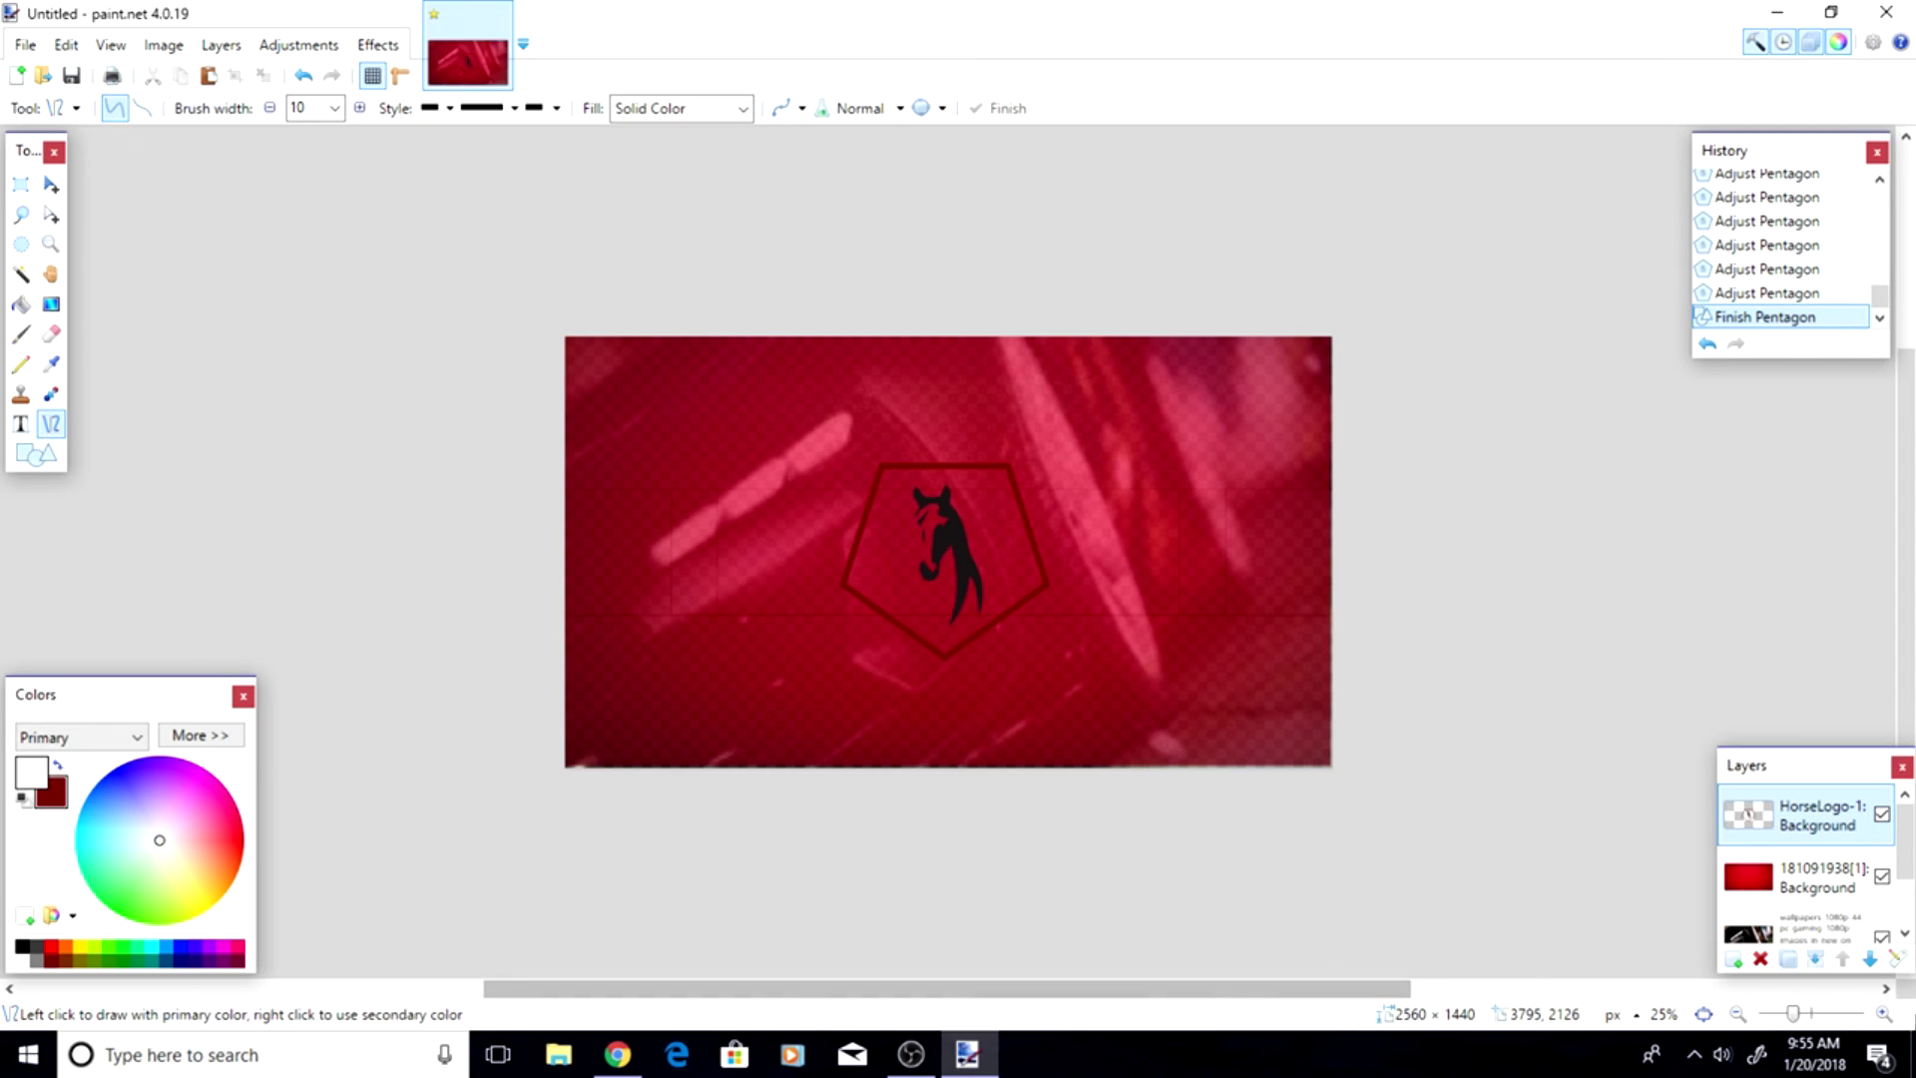
click(1734, 959)
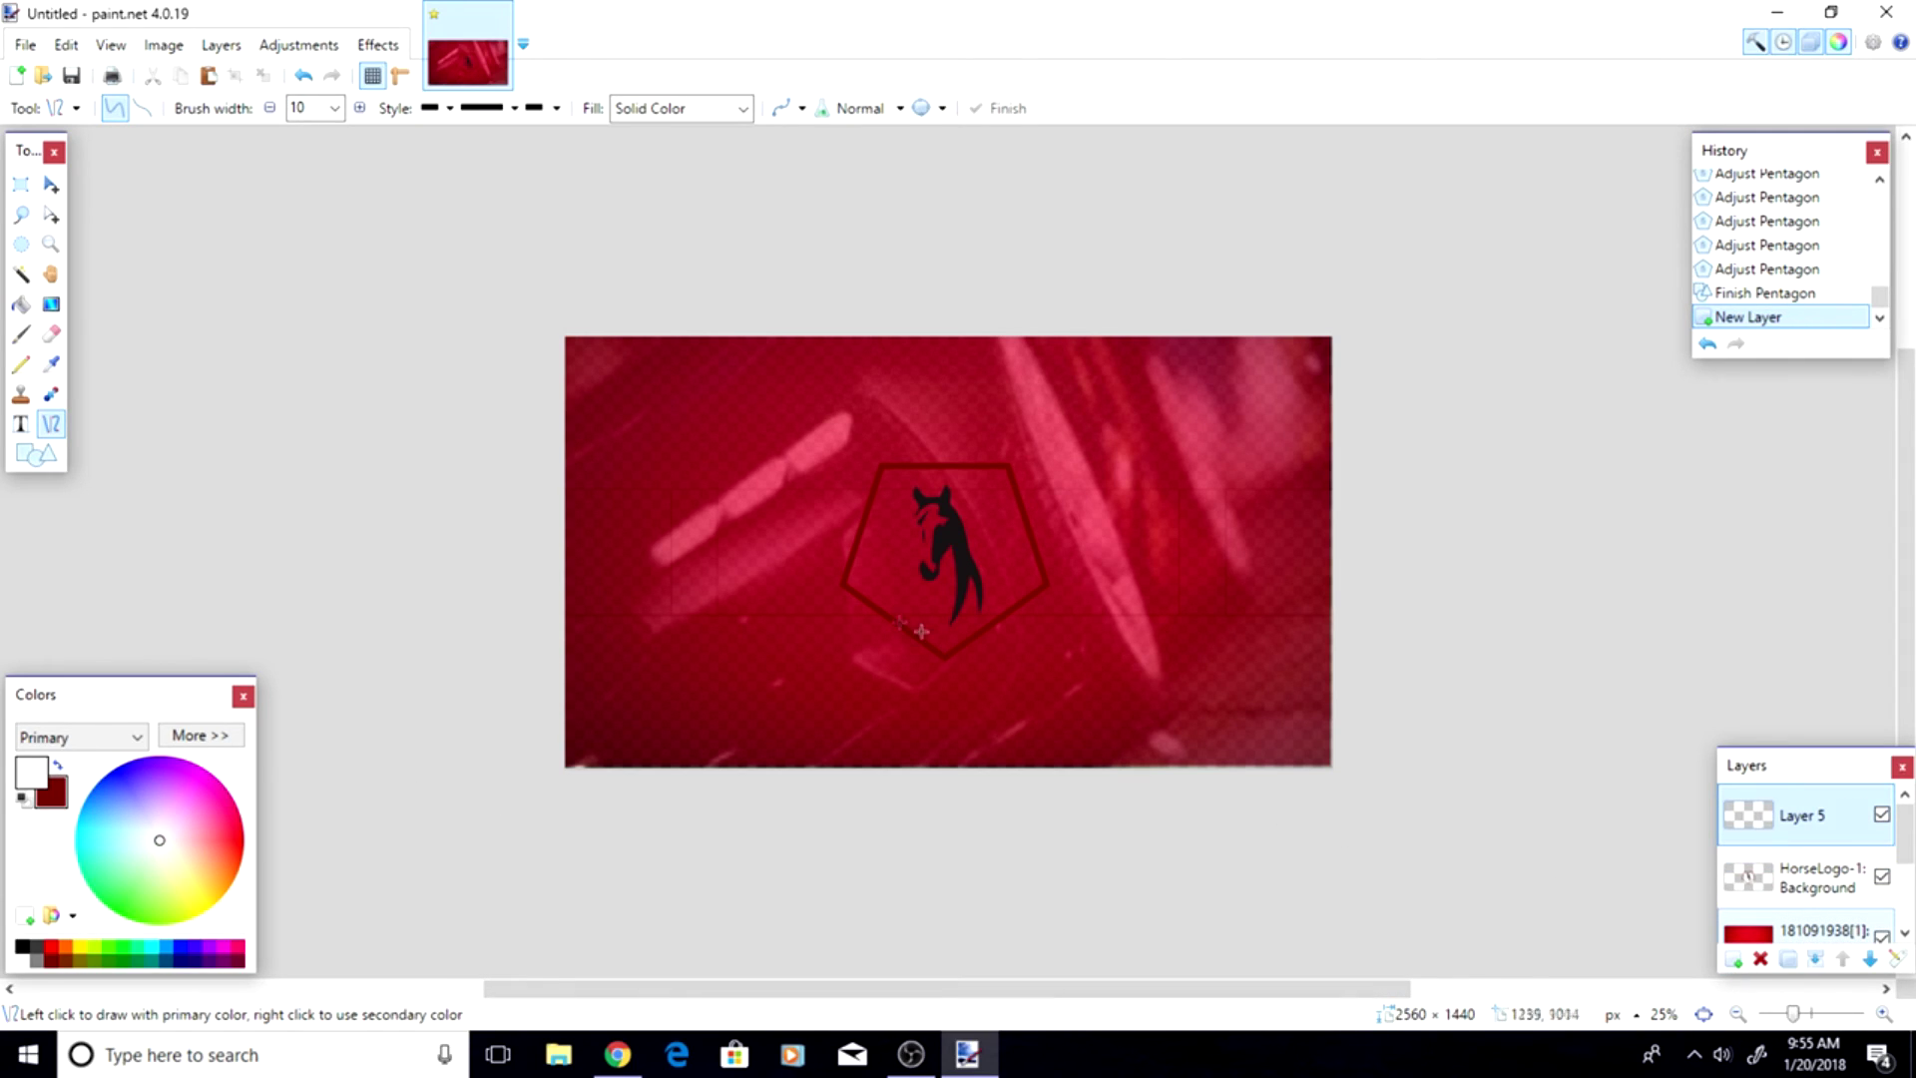
drag(788, 587, 1095, 589)
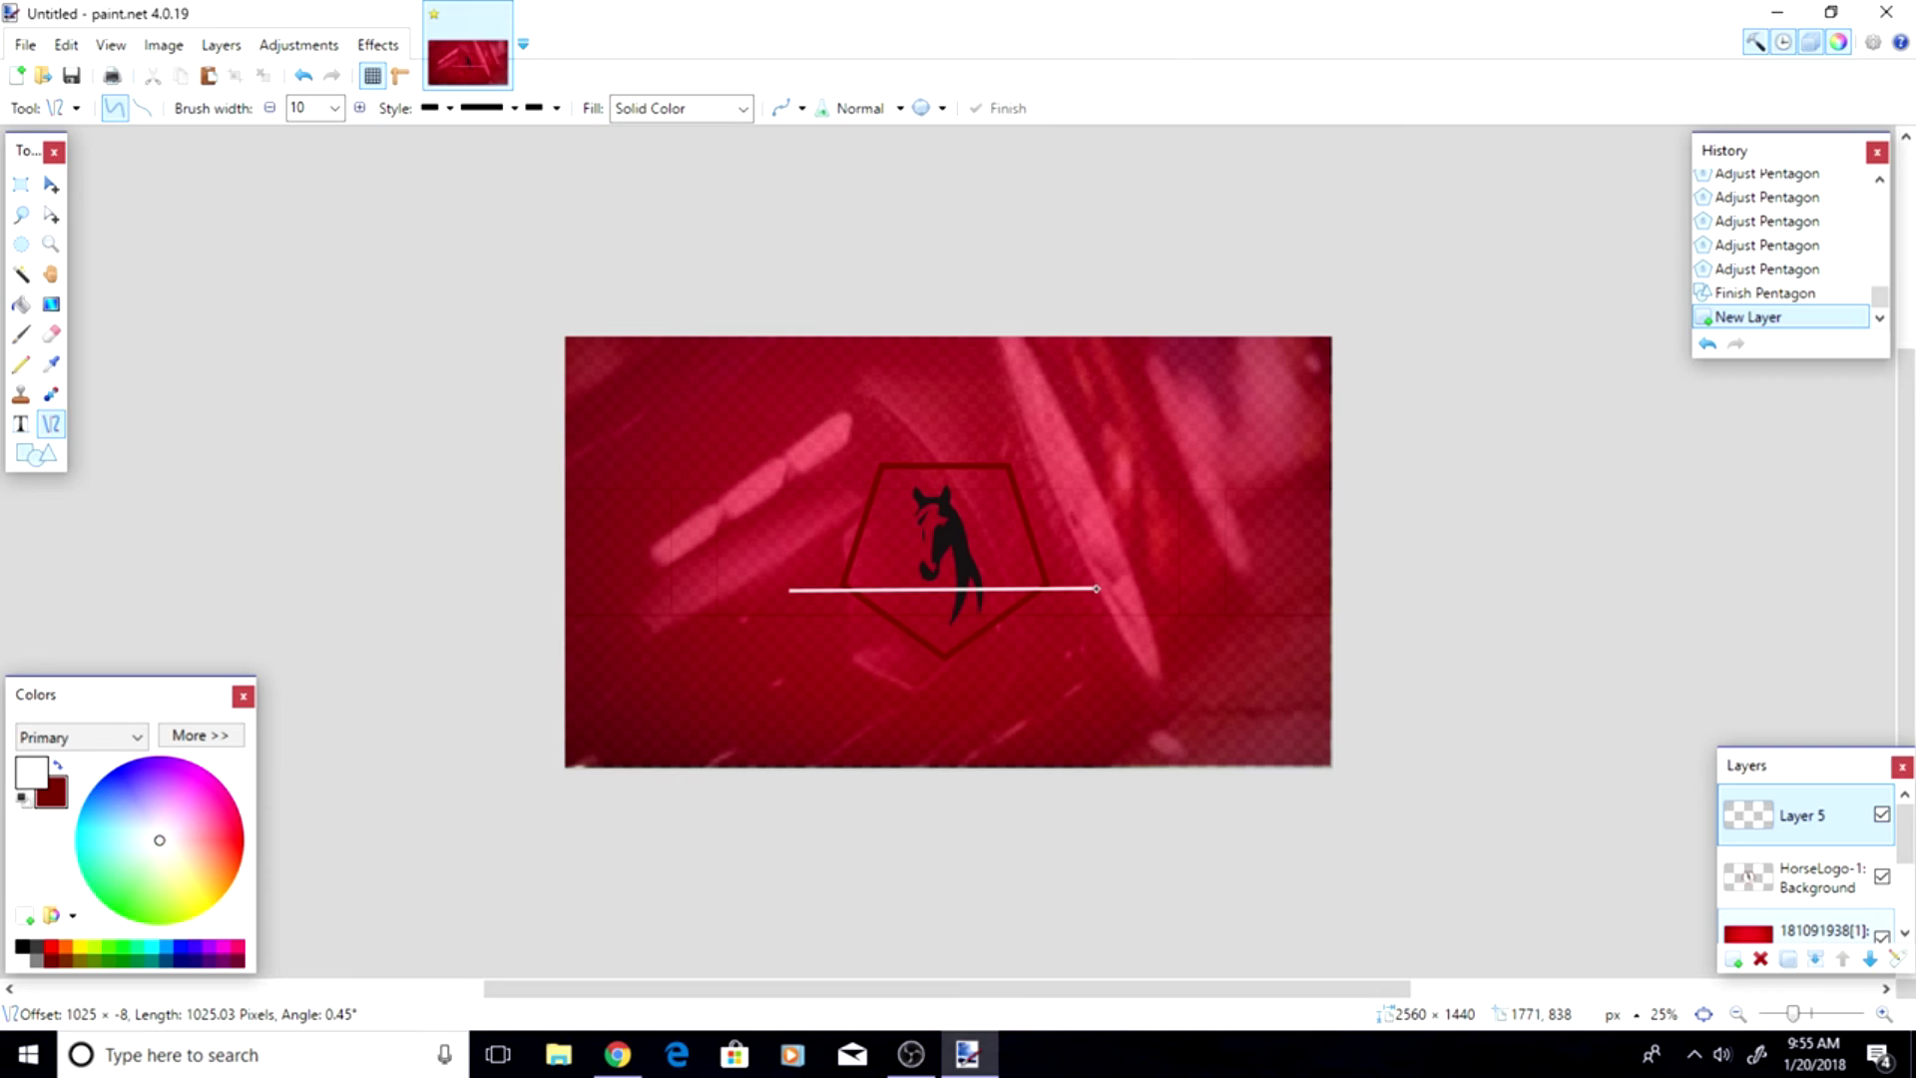
drag(1097, 589, 1097, 589)
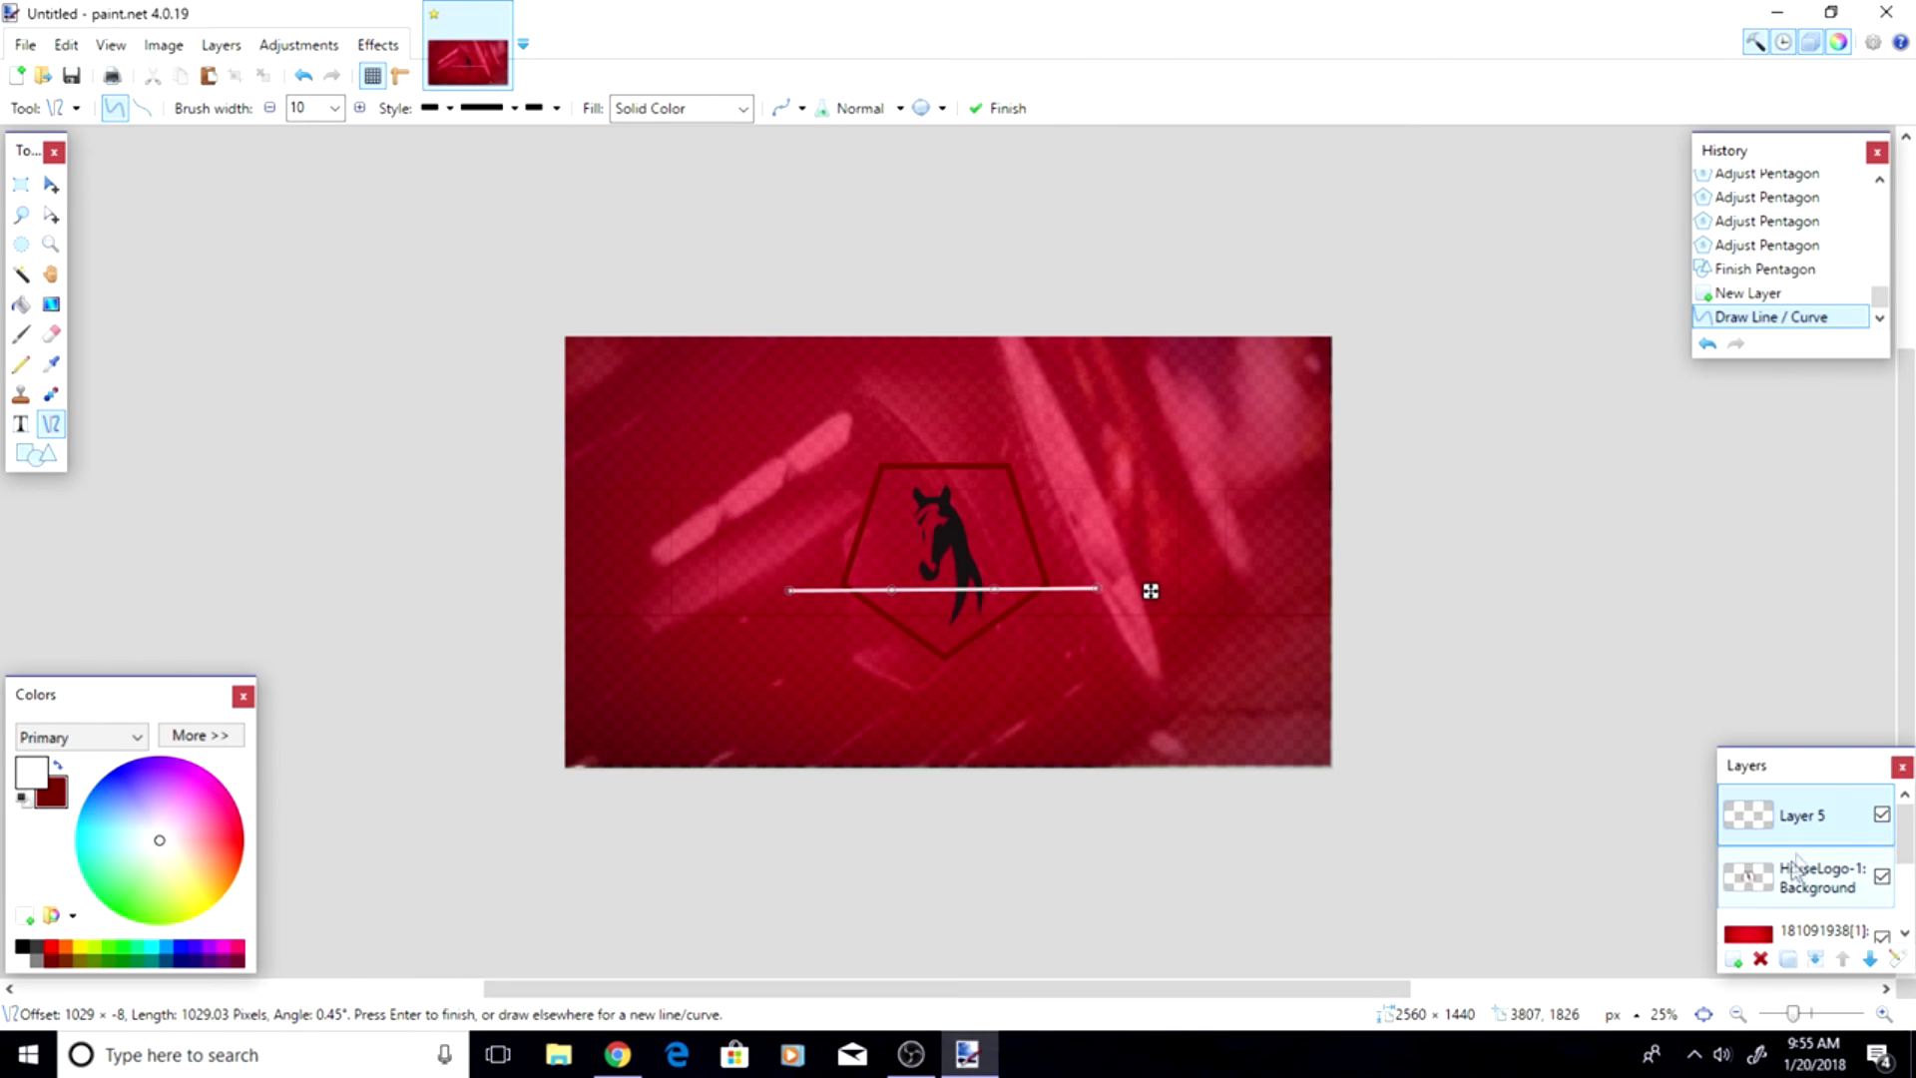
click(1736, 961)
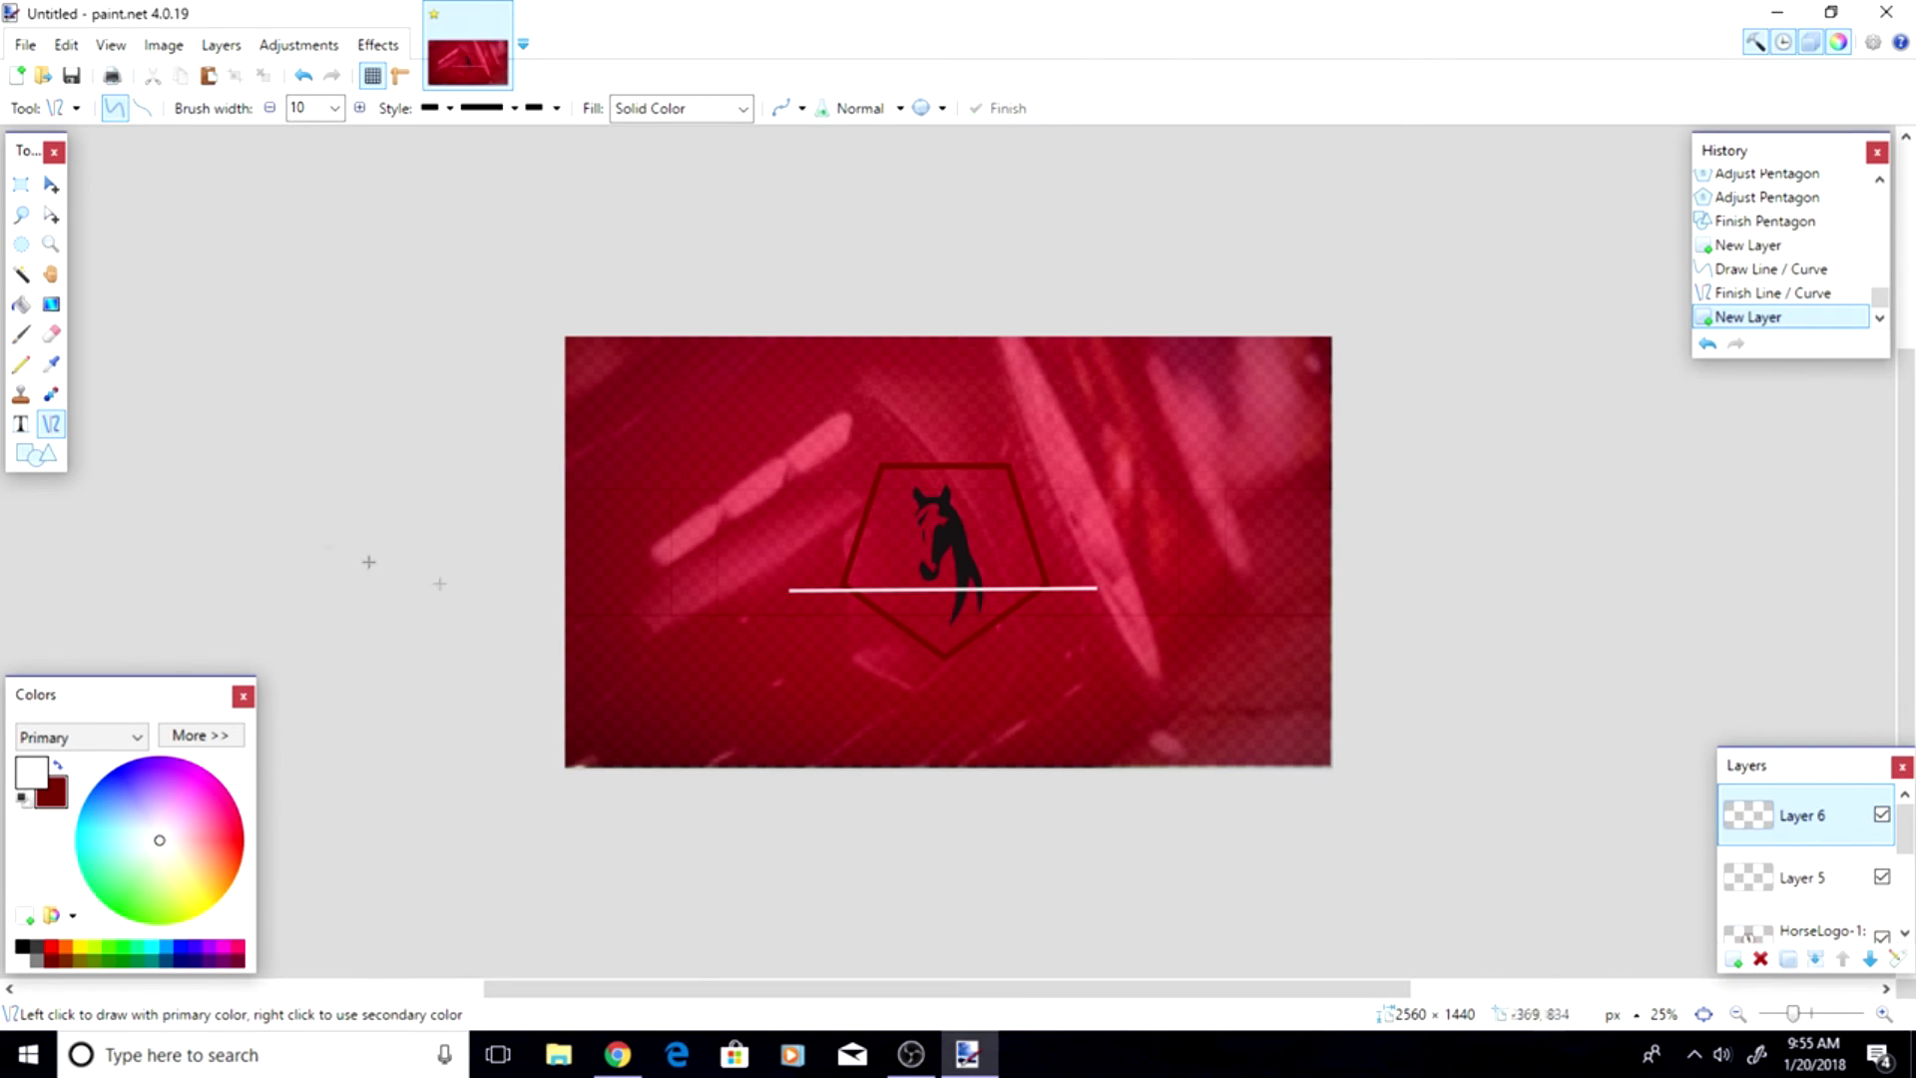
click(21, 423)
- Start the title text in DK Magical Brush font at size 72
click(300, 107)
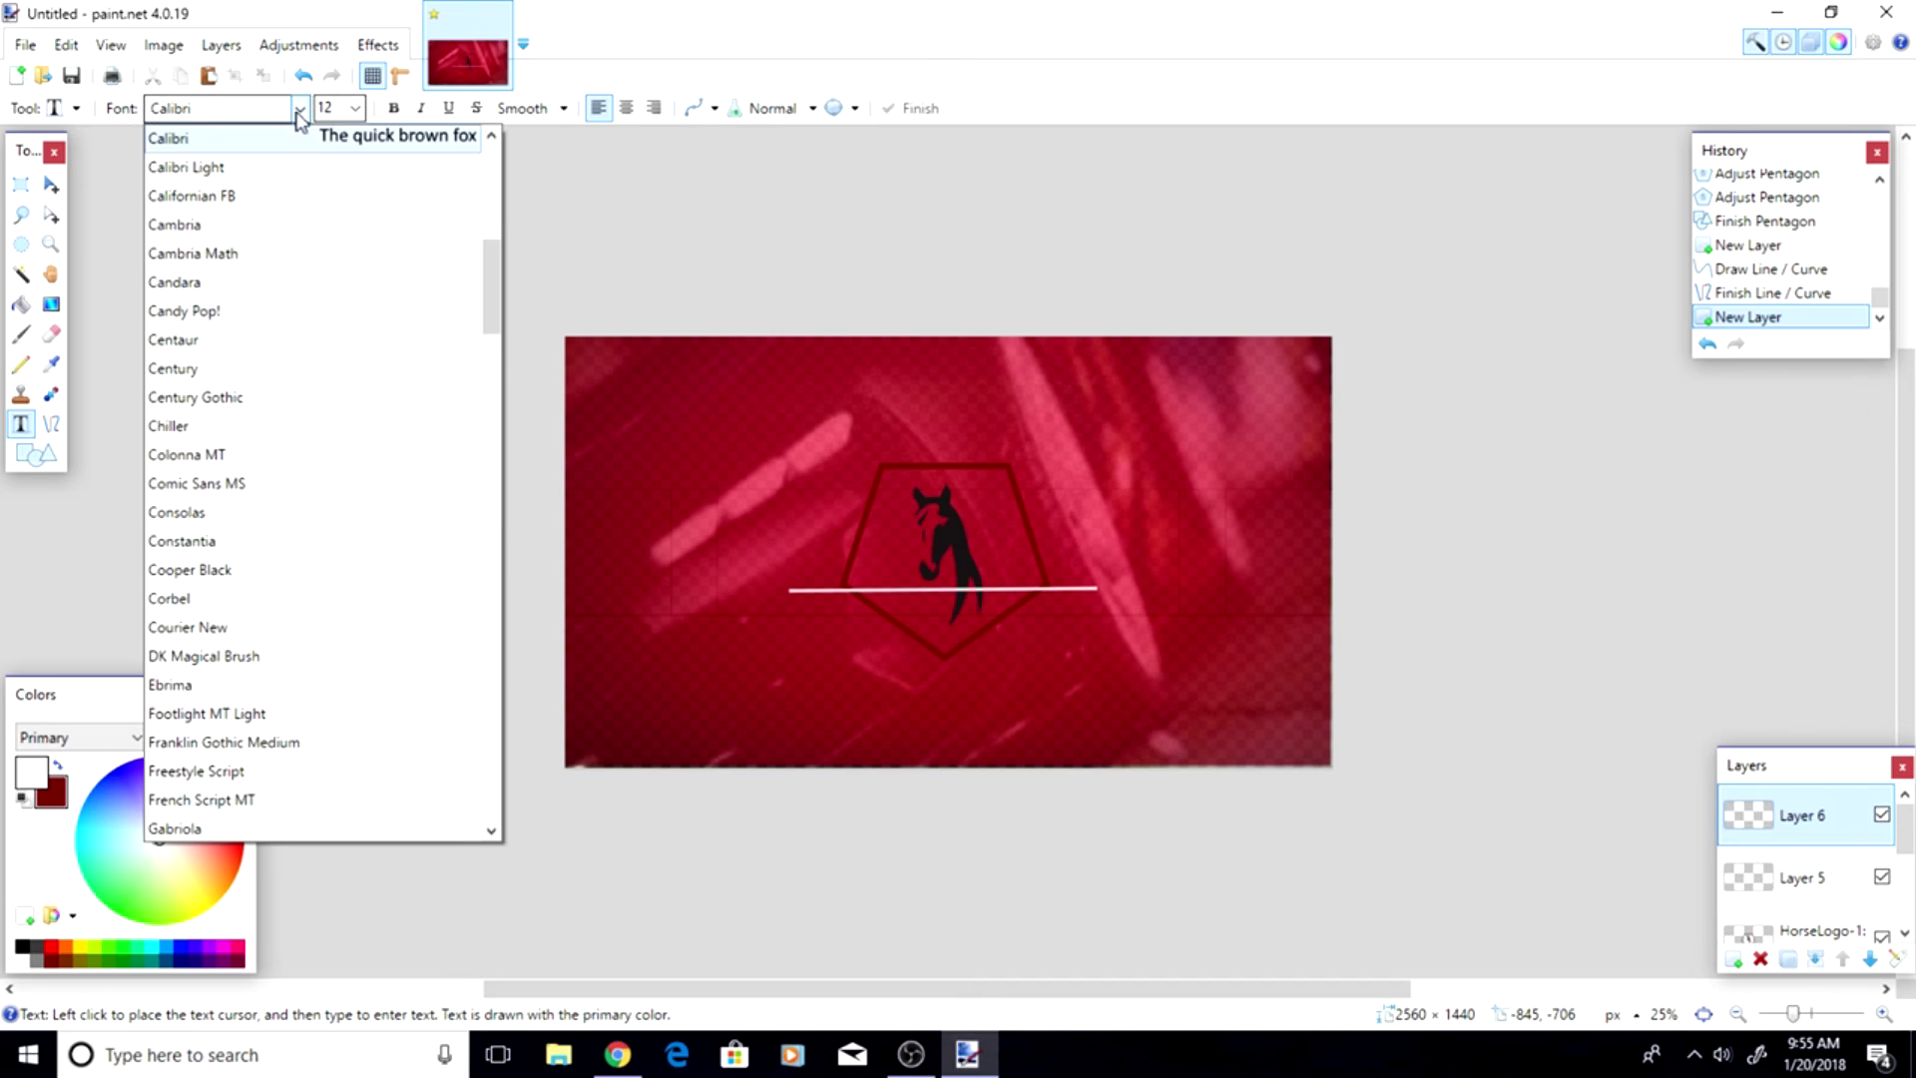
click(798, 533)
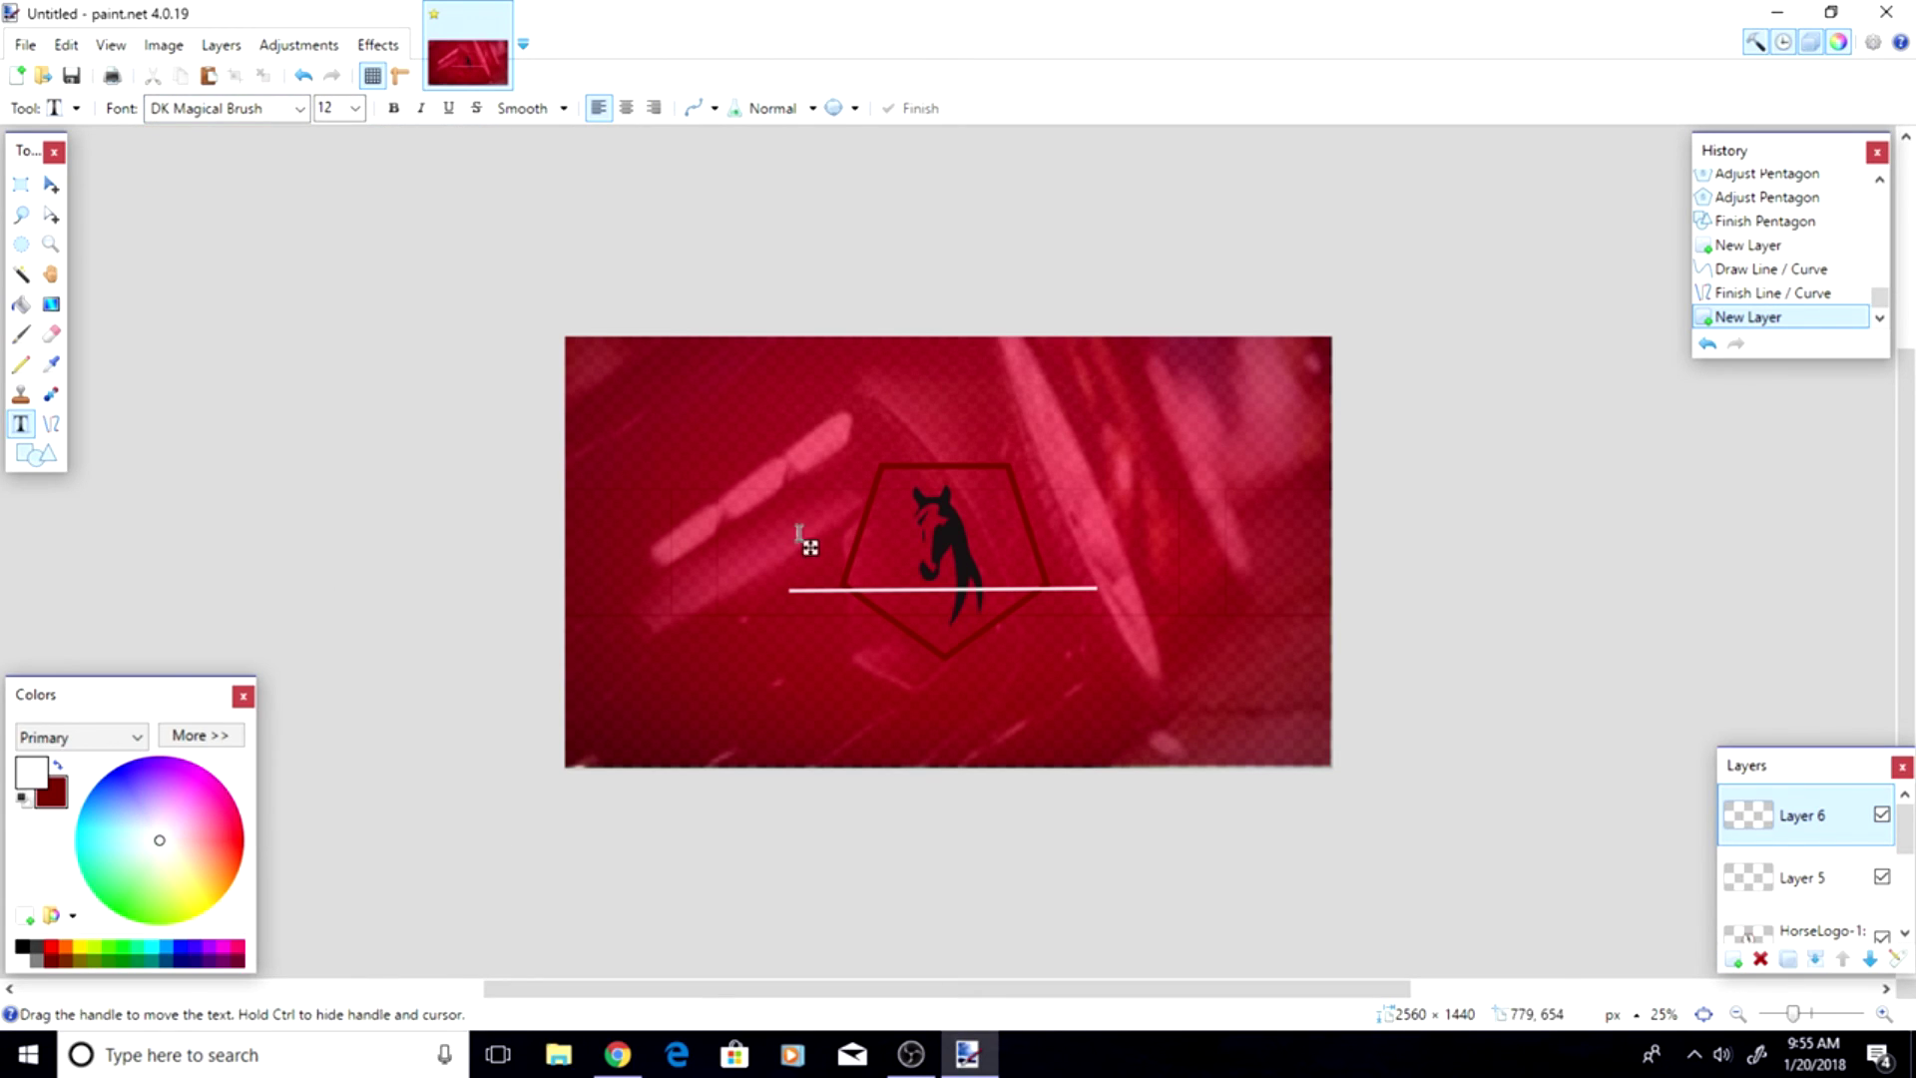
click(355, 108)
click(329, 311)
click(355, 107)
click(326, 344)
text(I)
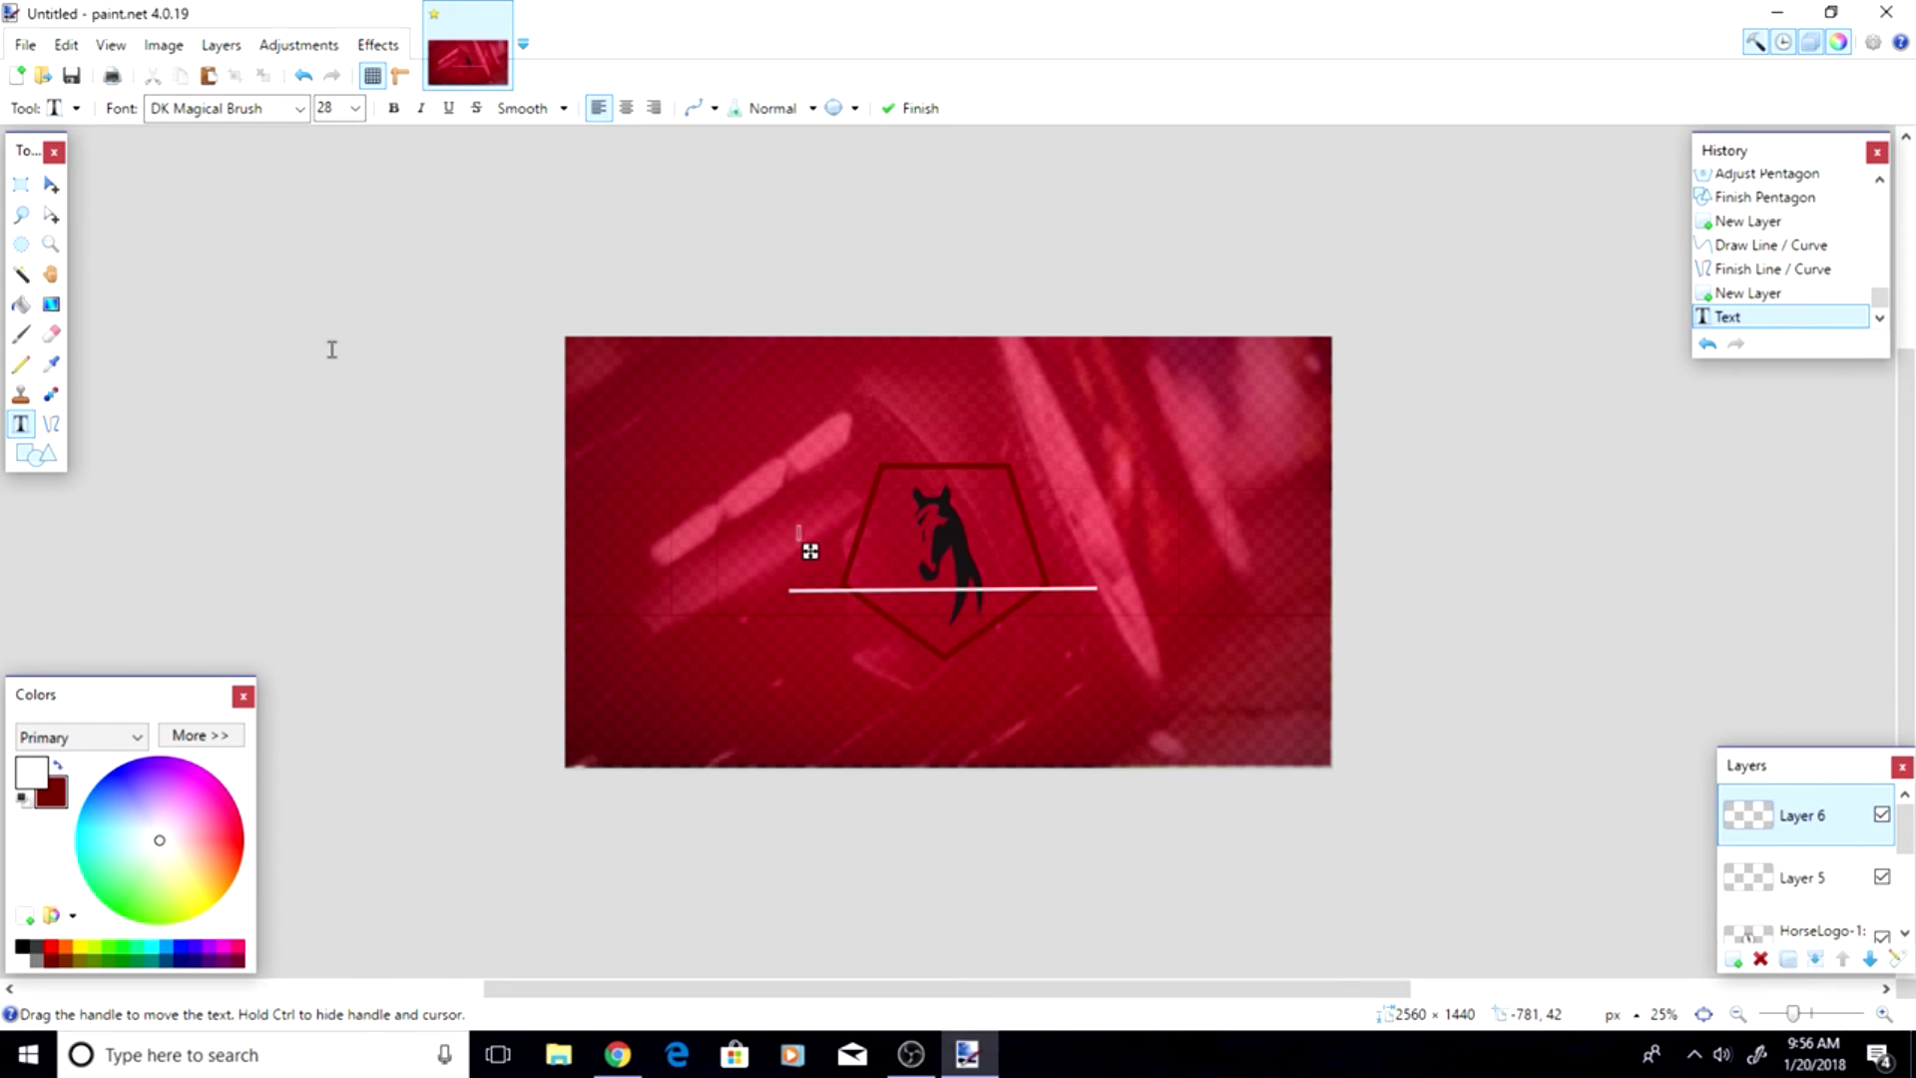
click(352, 106)
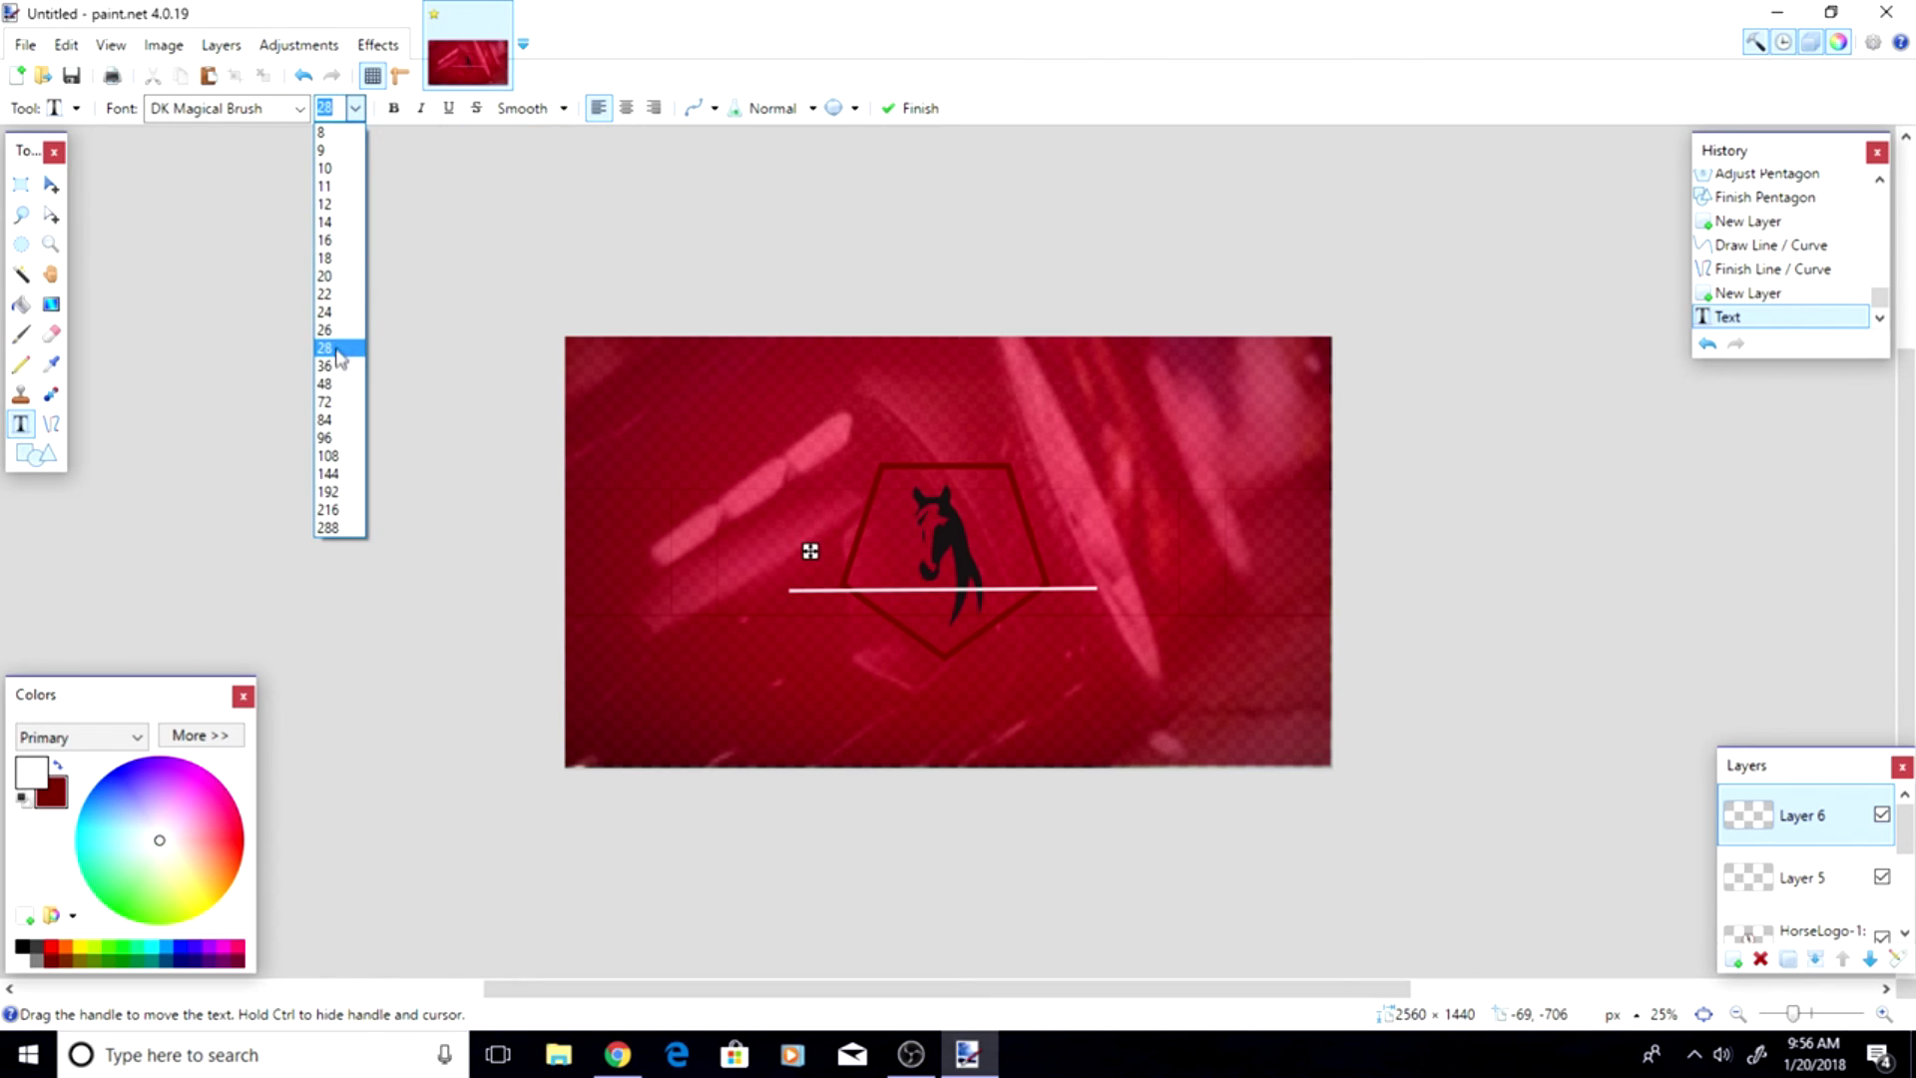
click(334, 363)
click(355, 107)
click(331, 397)
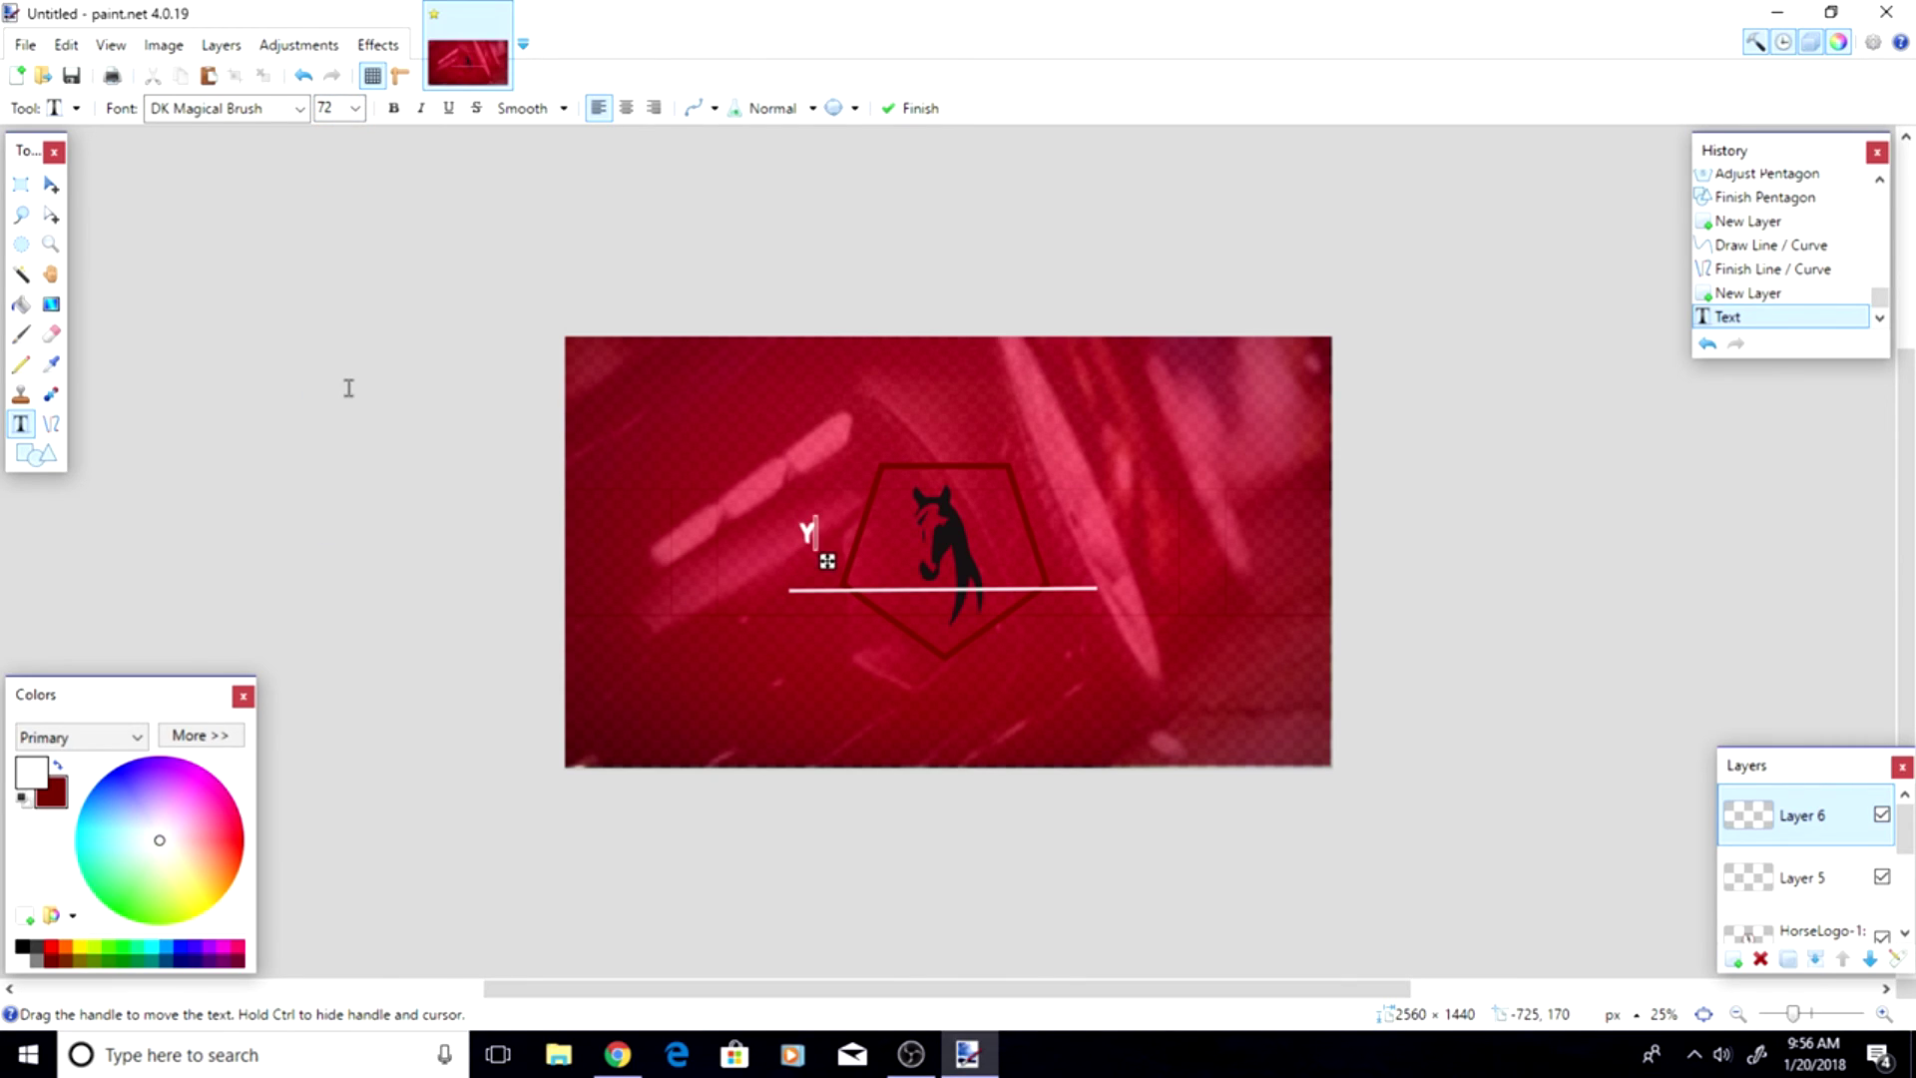
- Finish typing YUNGD4EADH3AD and position it just above the white line
text(D)
key(BackSpace)
key(BackSpace)
key(BackSpace)
text(4EADH)
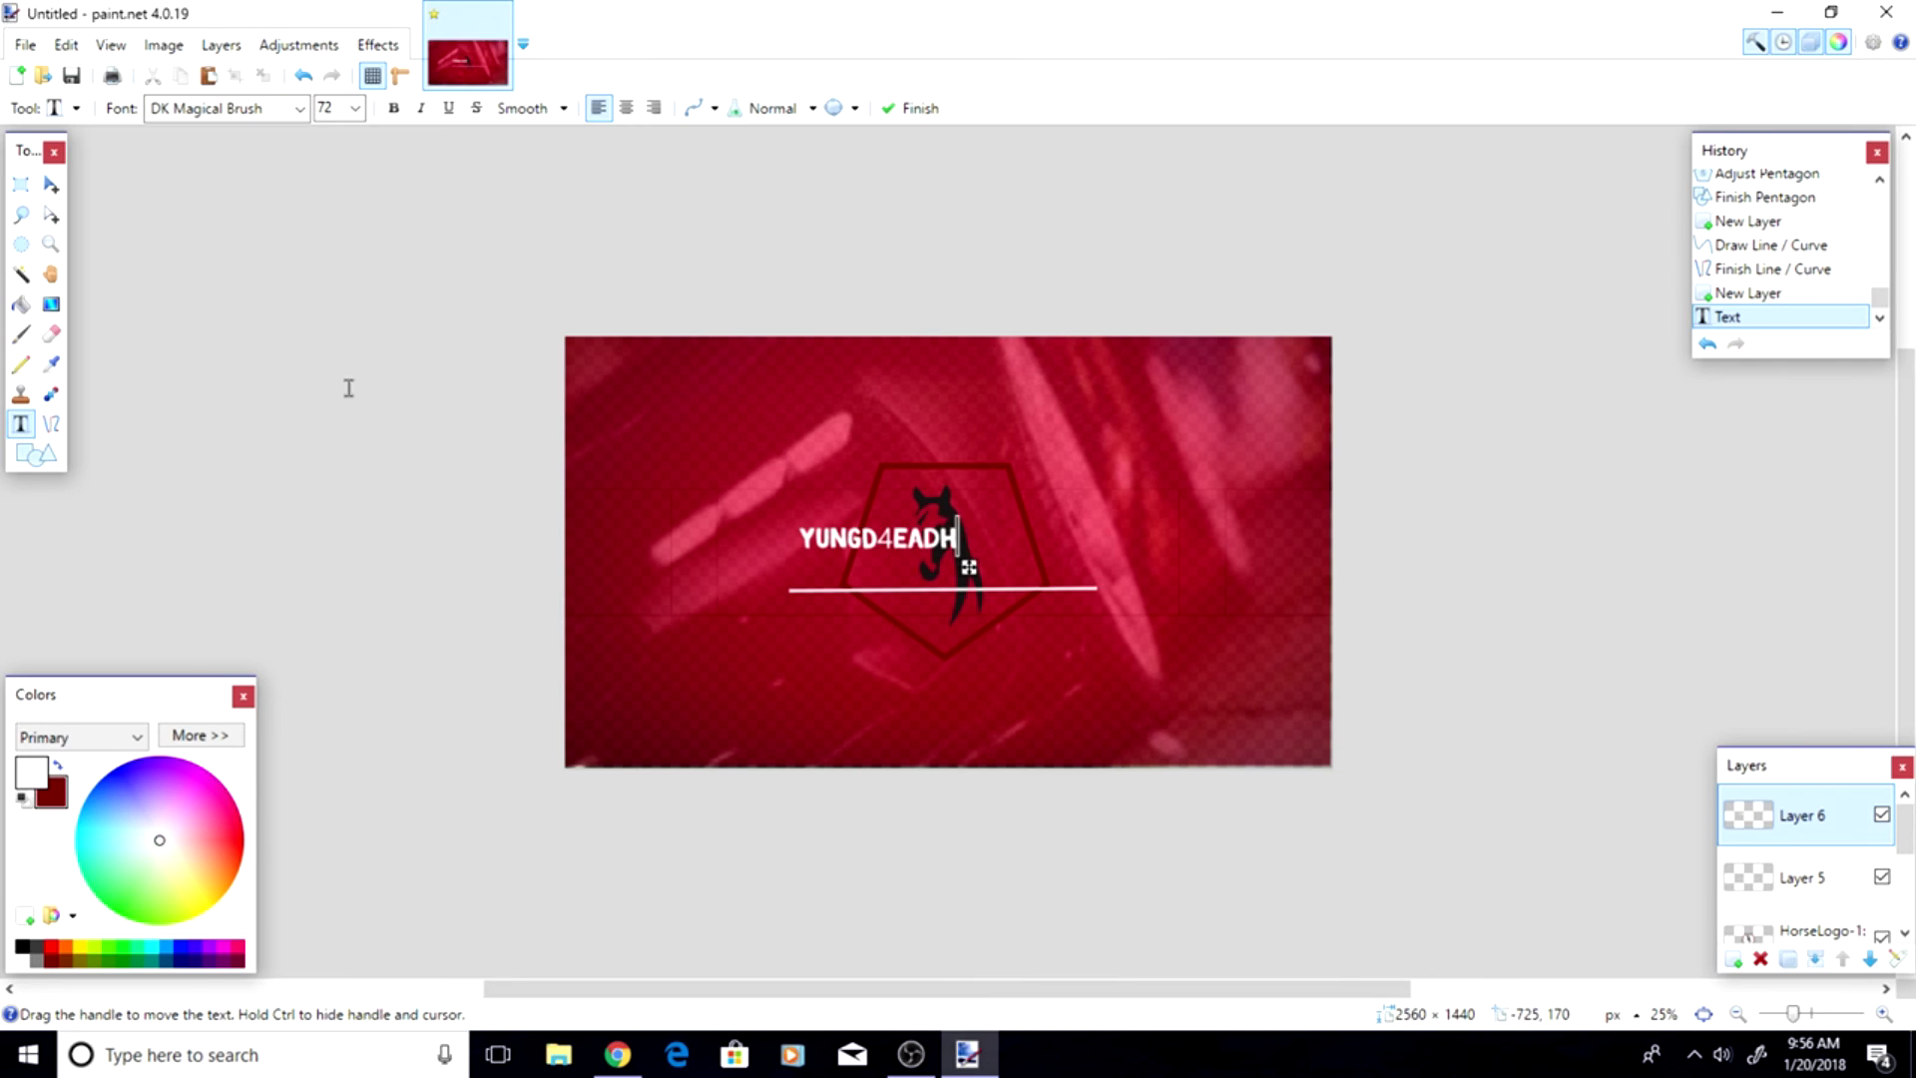
text(3AD)
drag(1017, 571, 1062, 607)
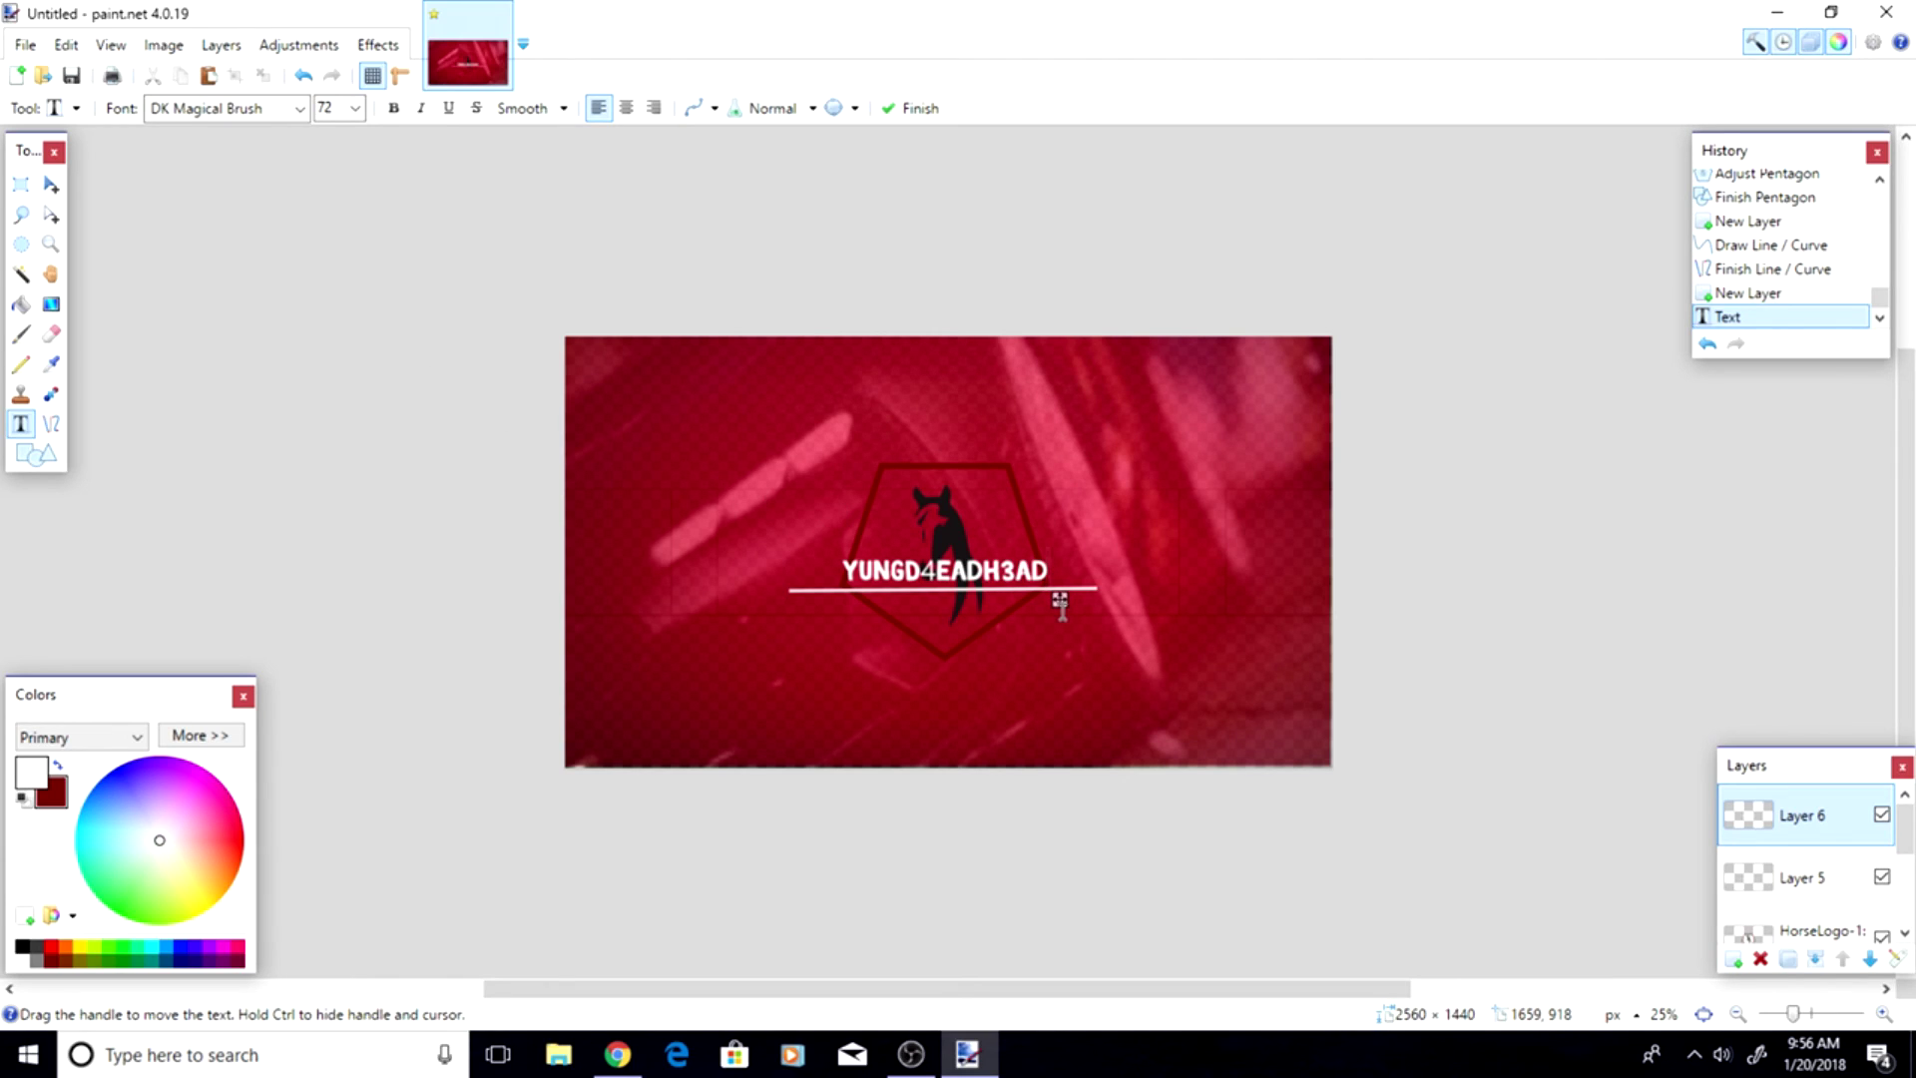
drag(1060, 602, 1059, 591)
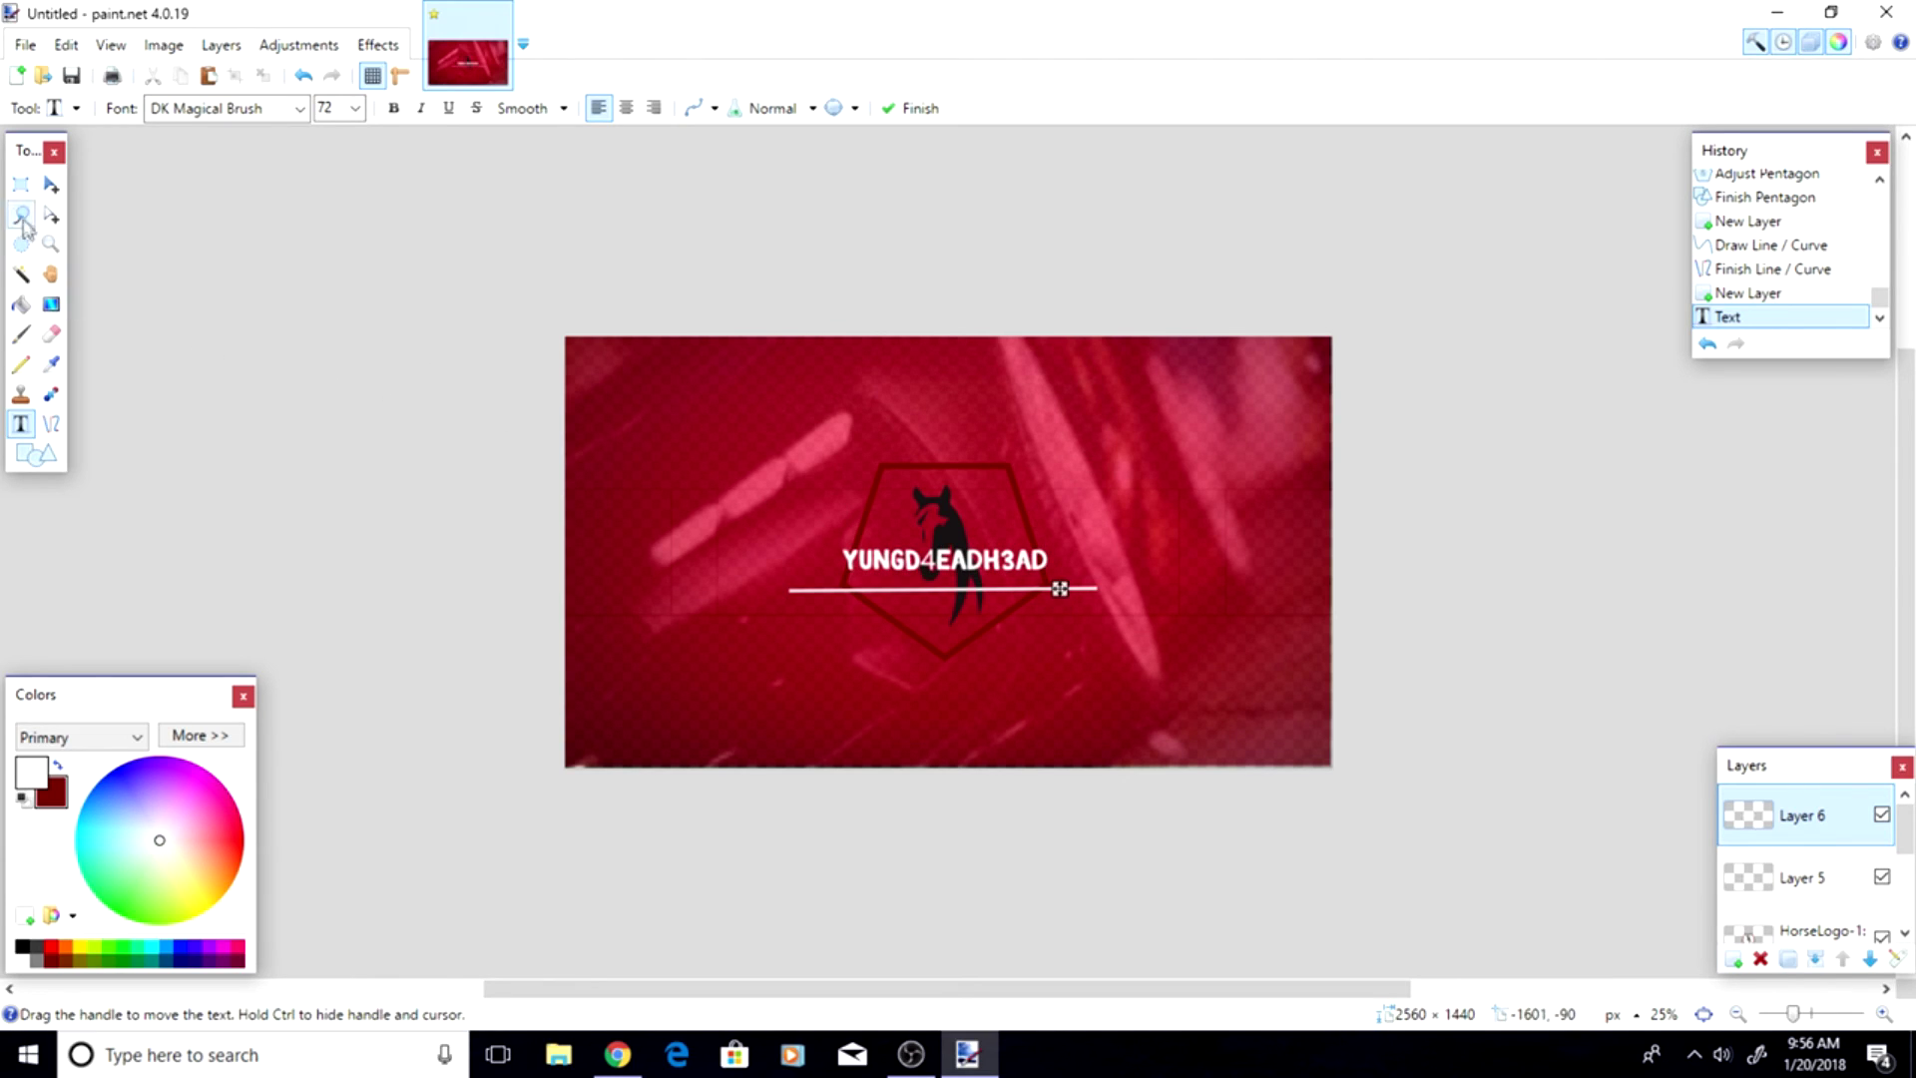
click(20, 184)
- Select the YUNGD4EADH3AD title, scale it wider and taller onto the white line, then deselect
drag(819, 525, 1072, 584)
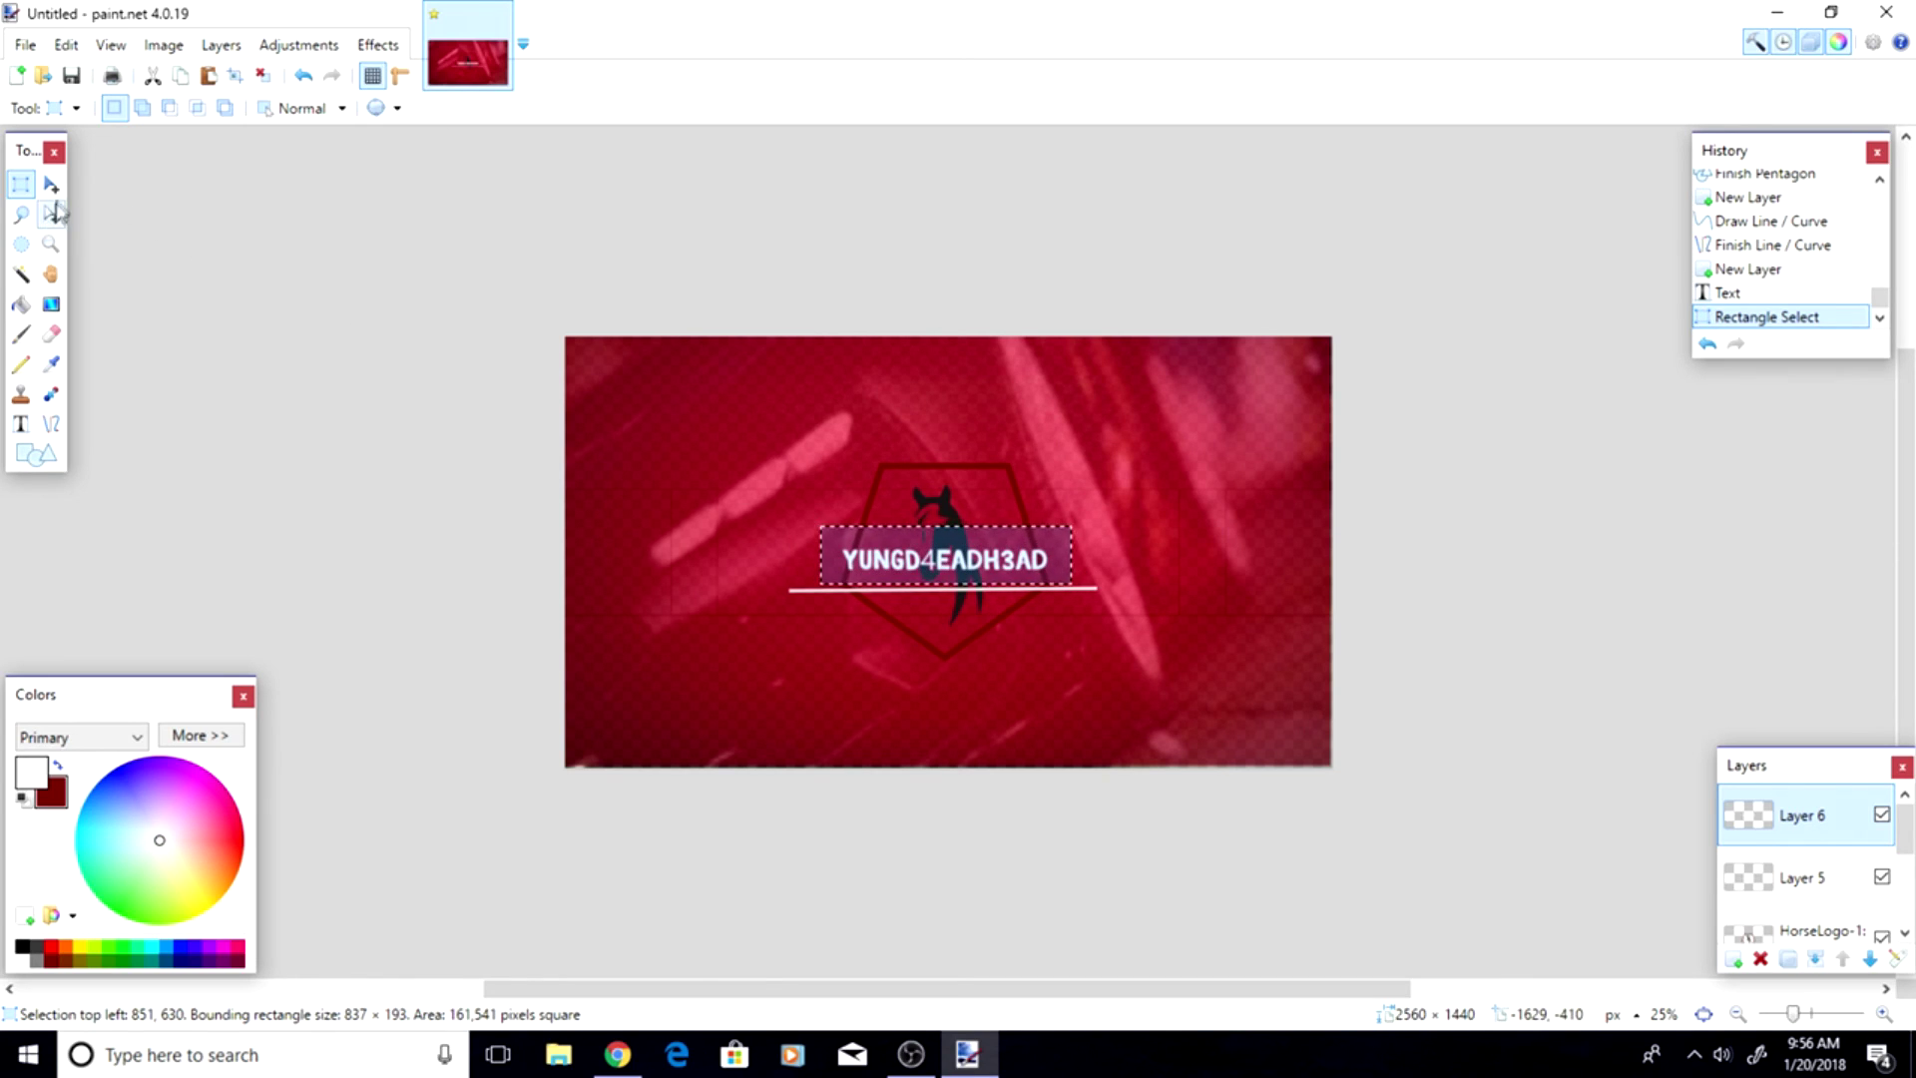
drag(944, 526, 944, 486)
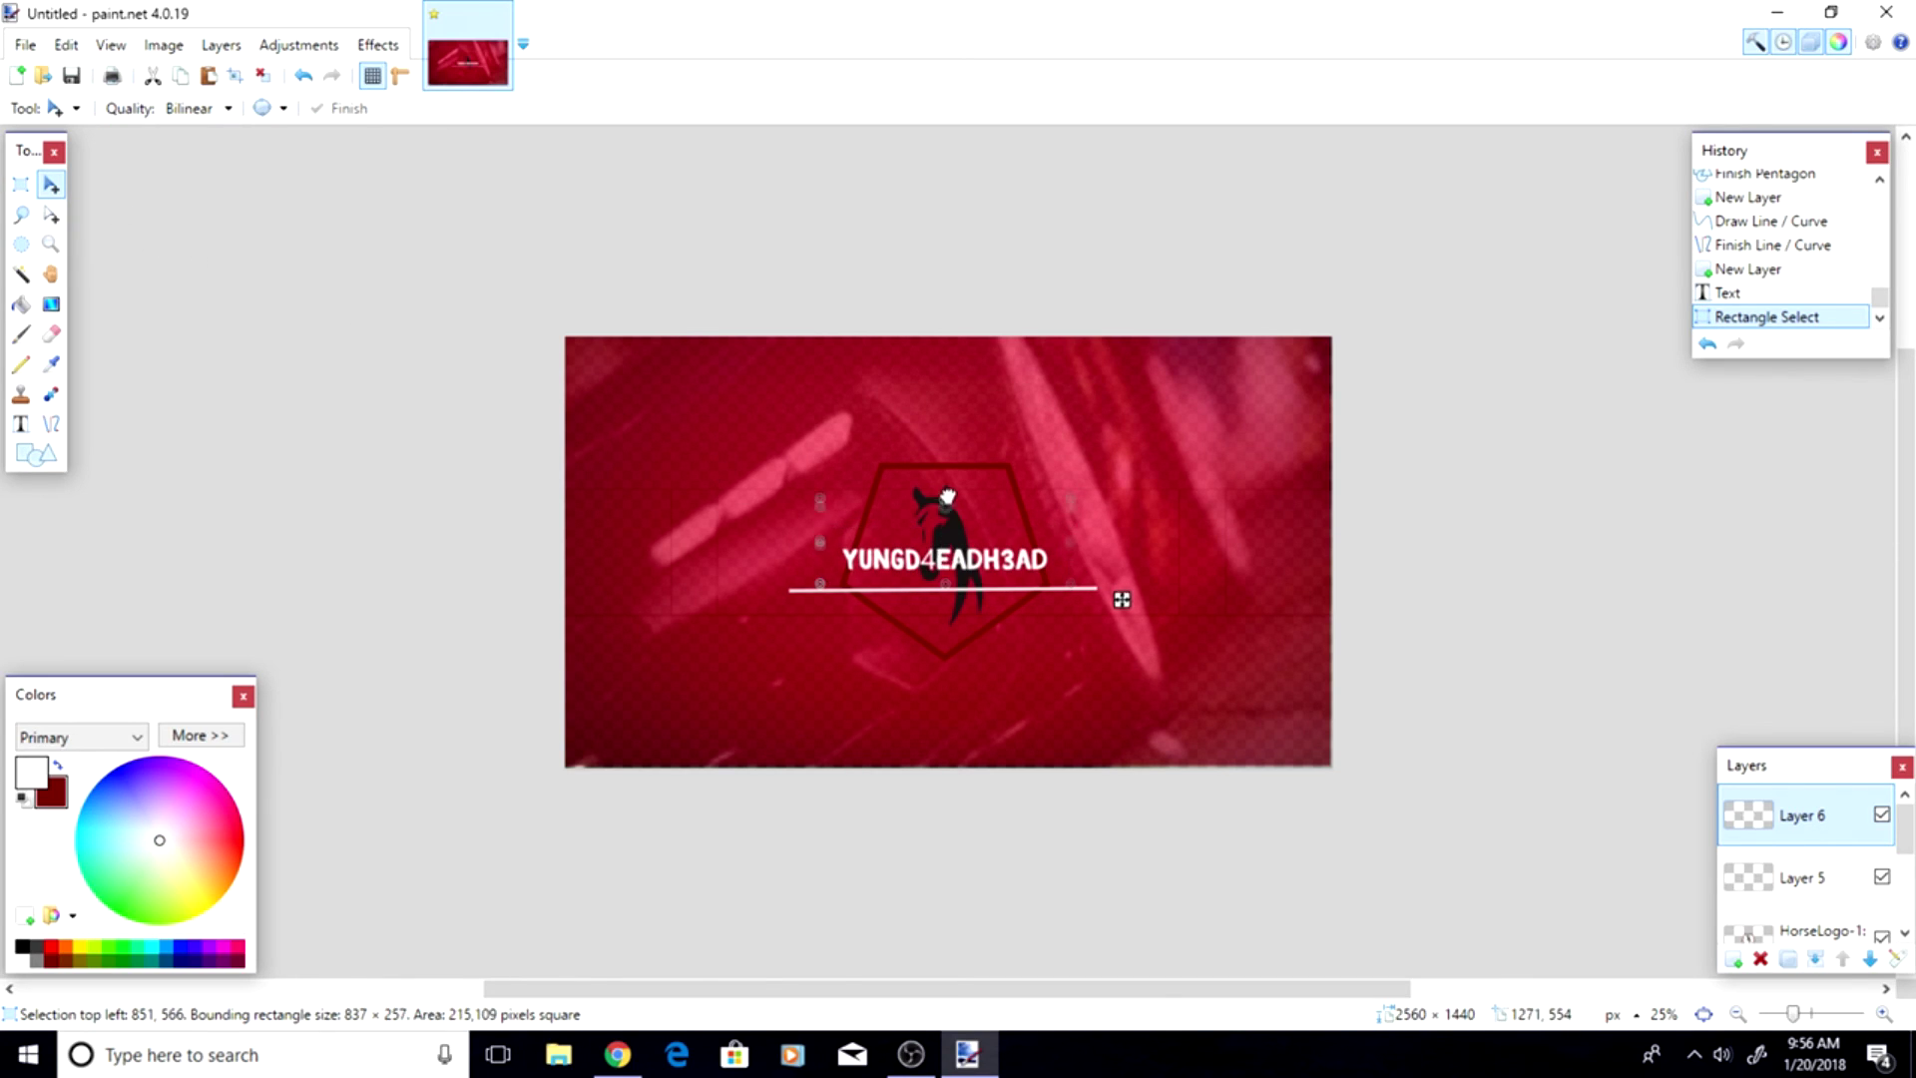
drag(820, 534, 764, 531)
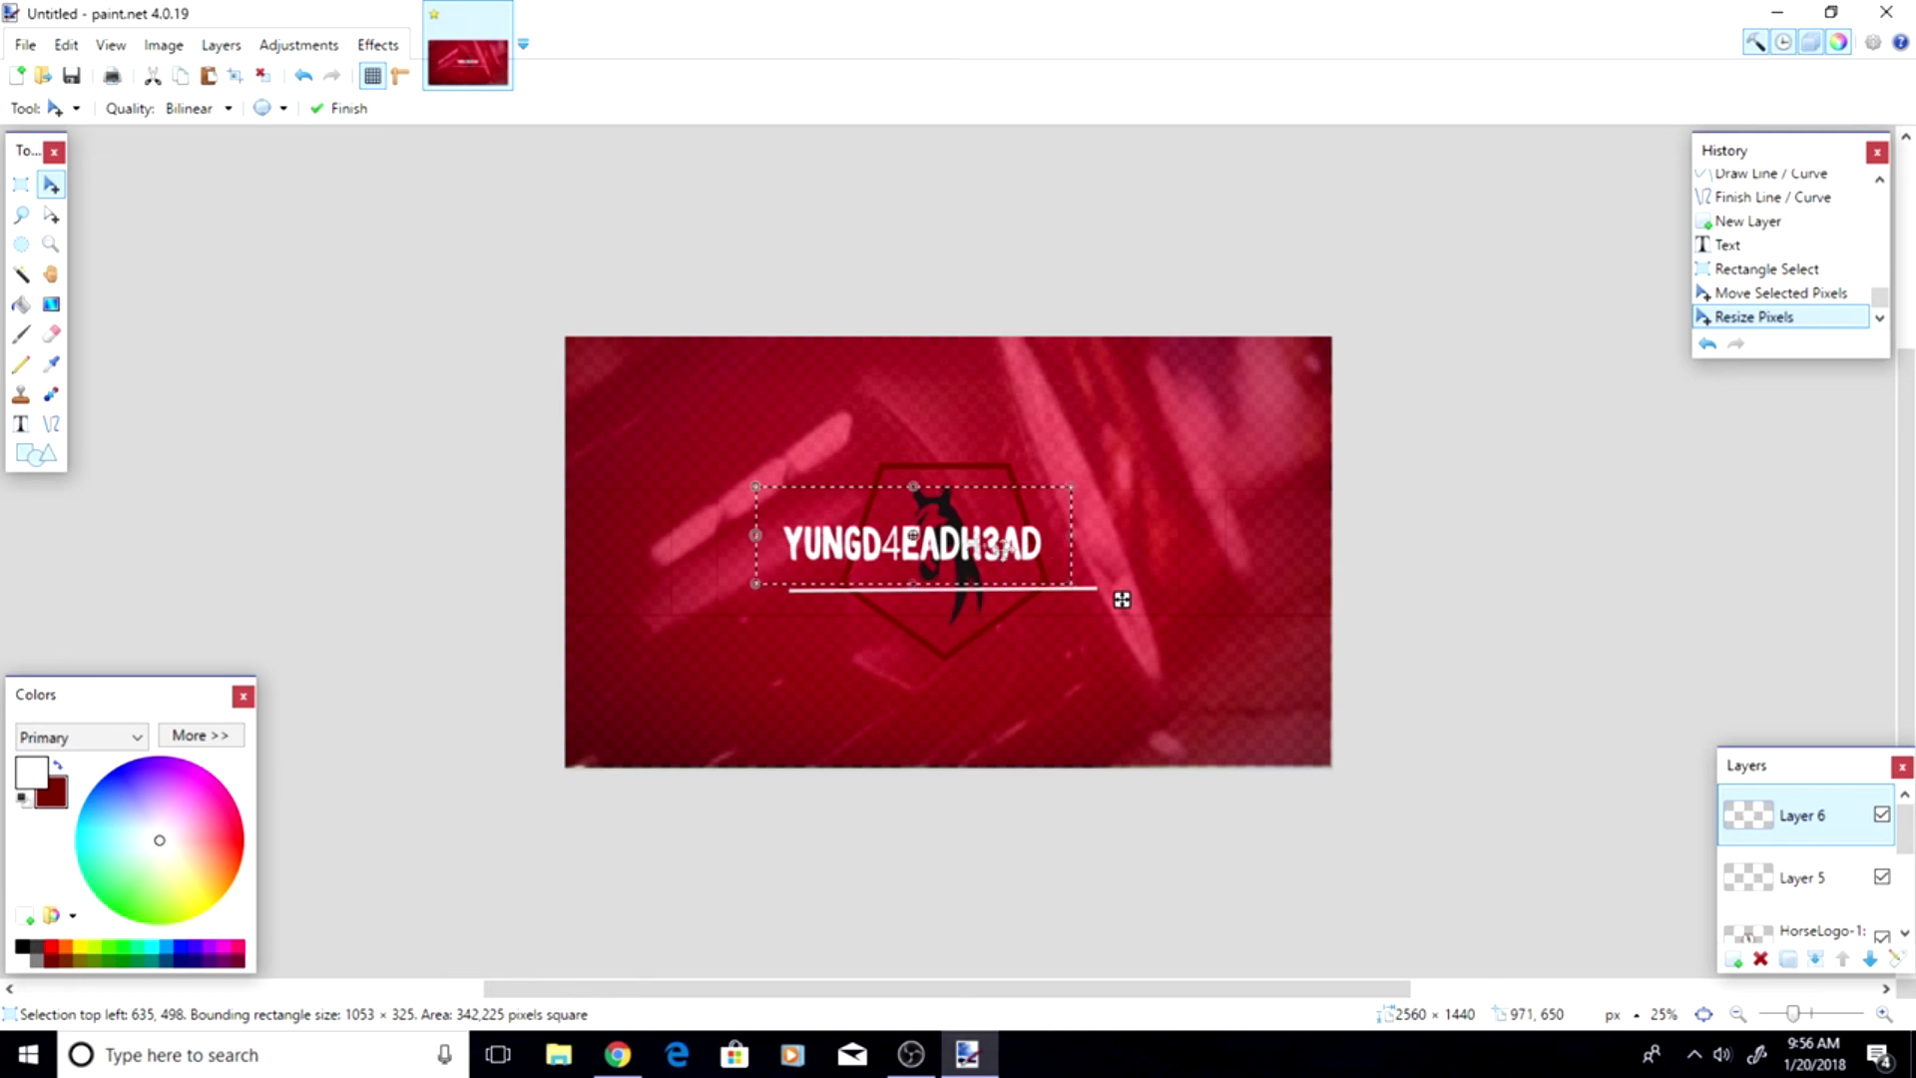
drag(1070, 536, 1132, 552)
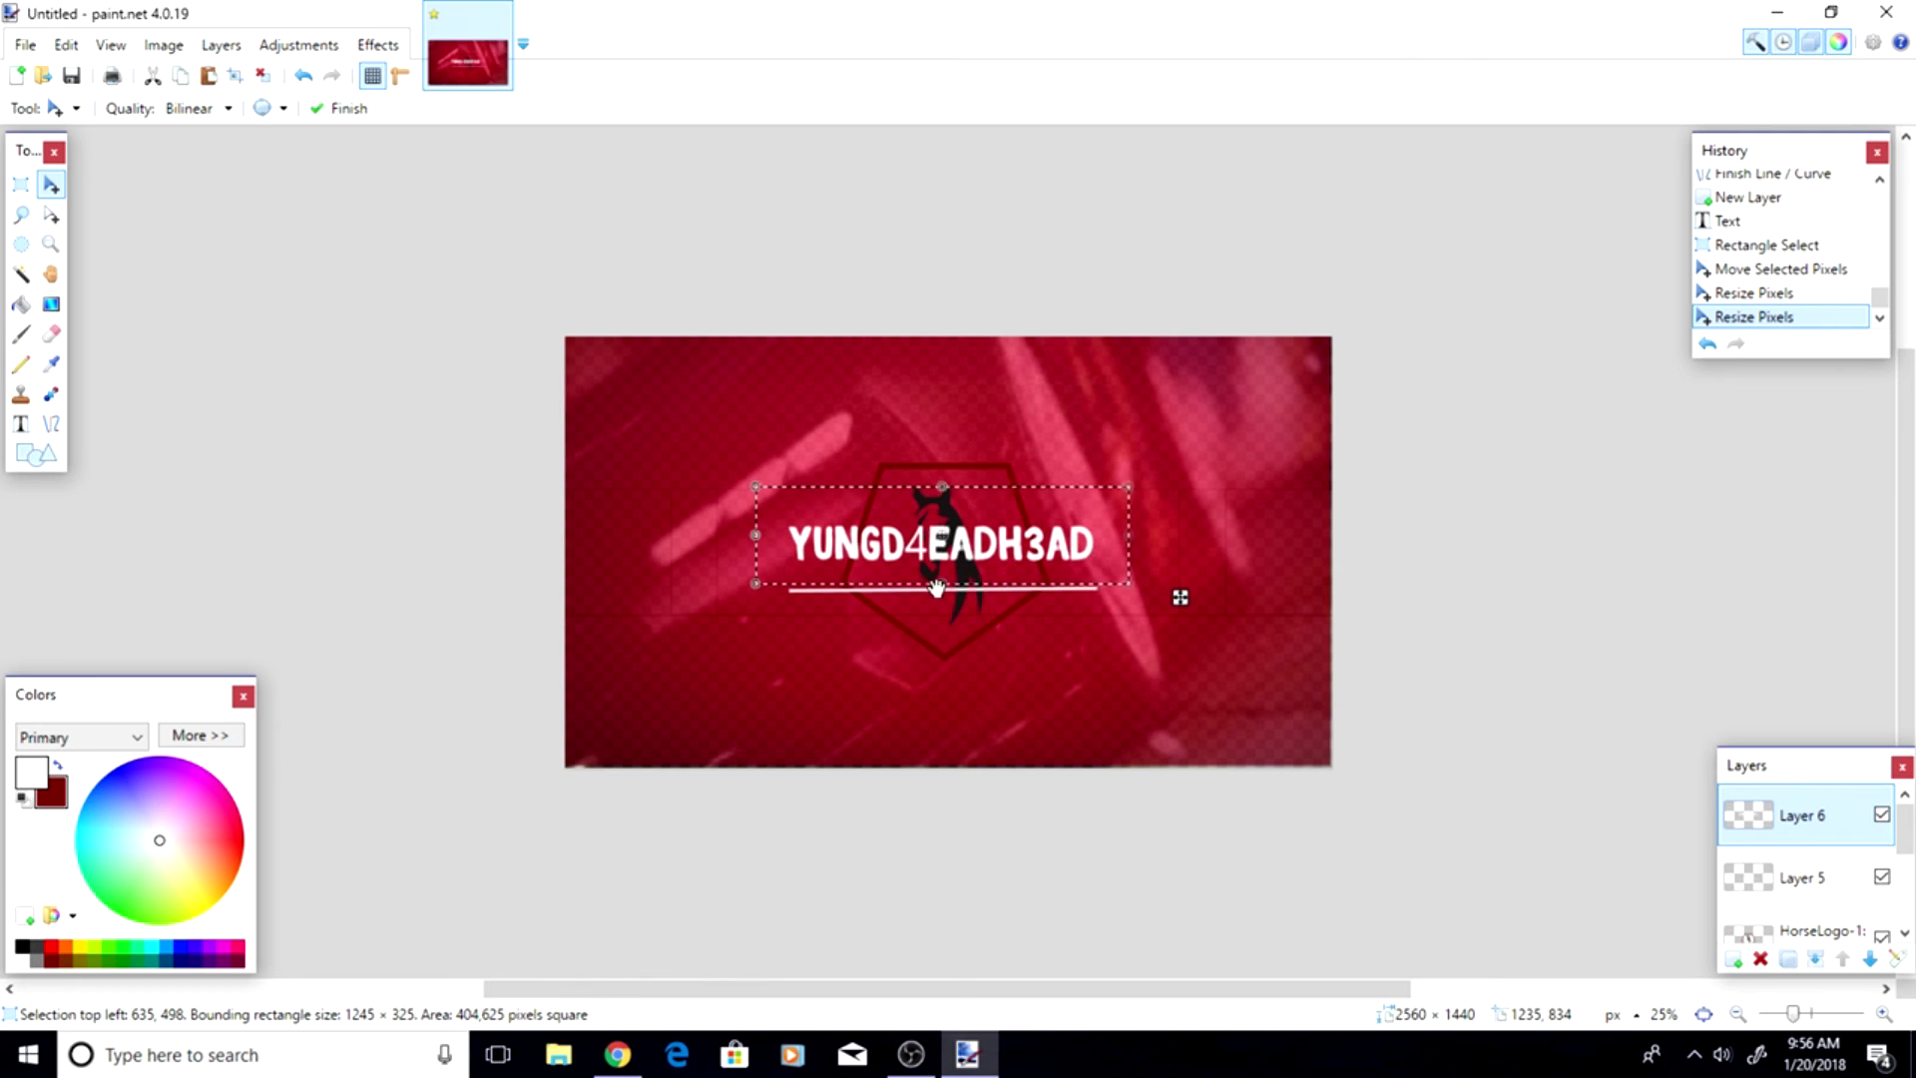
drag(940, 584, 970, 579)
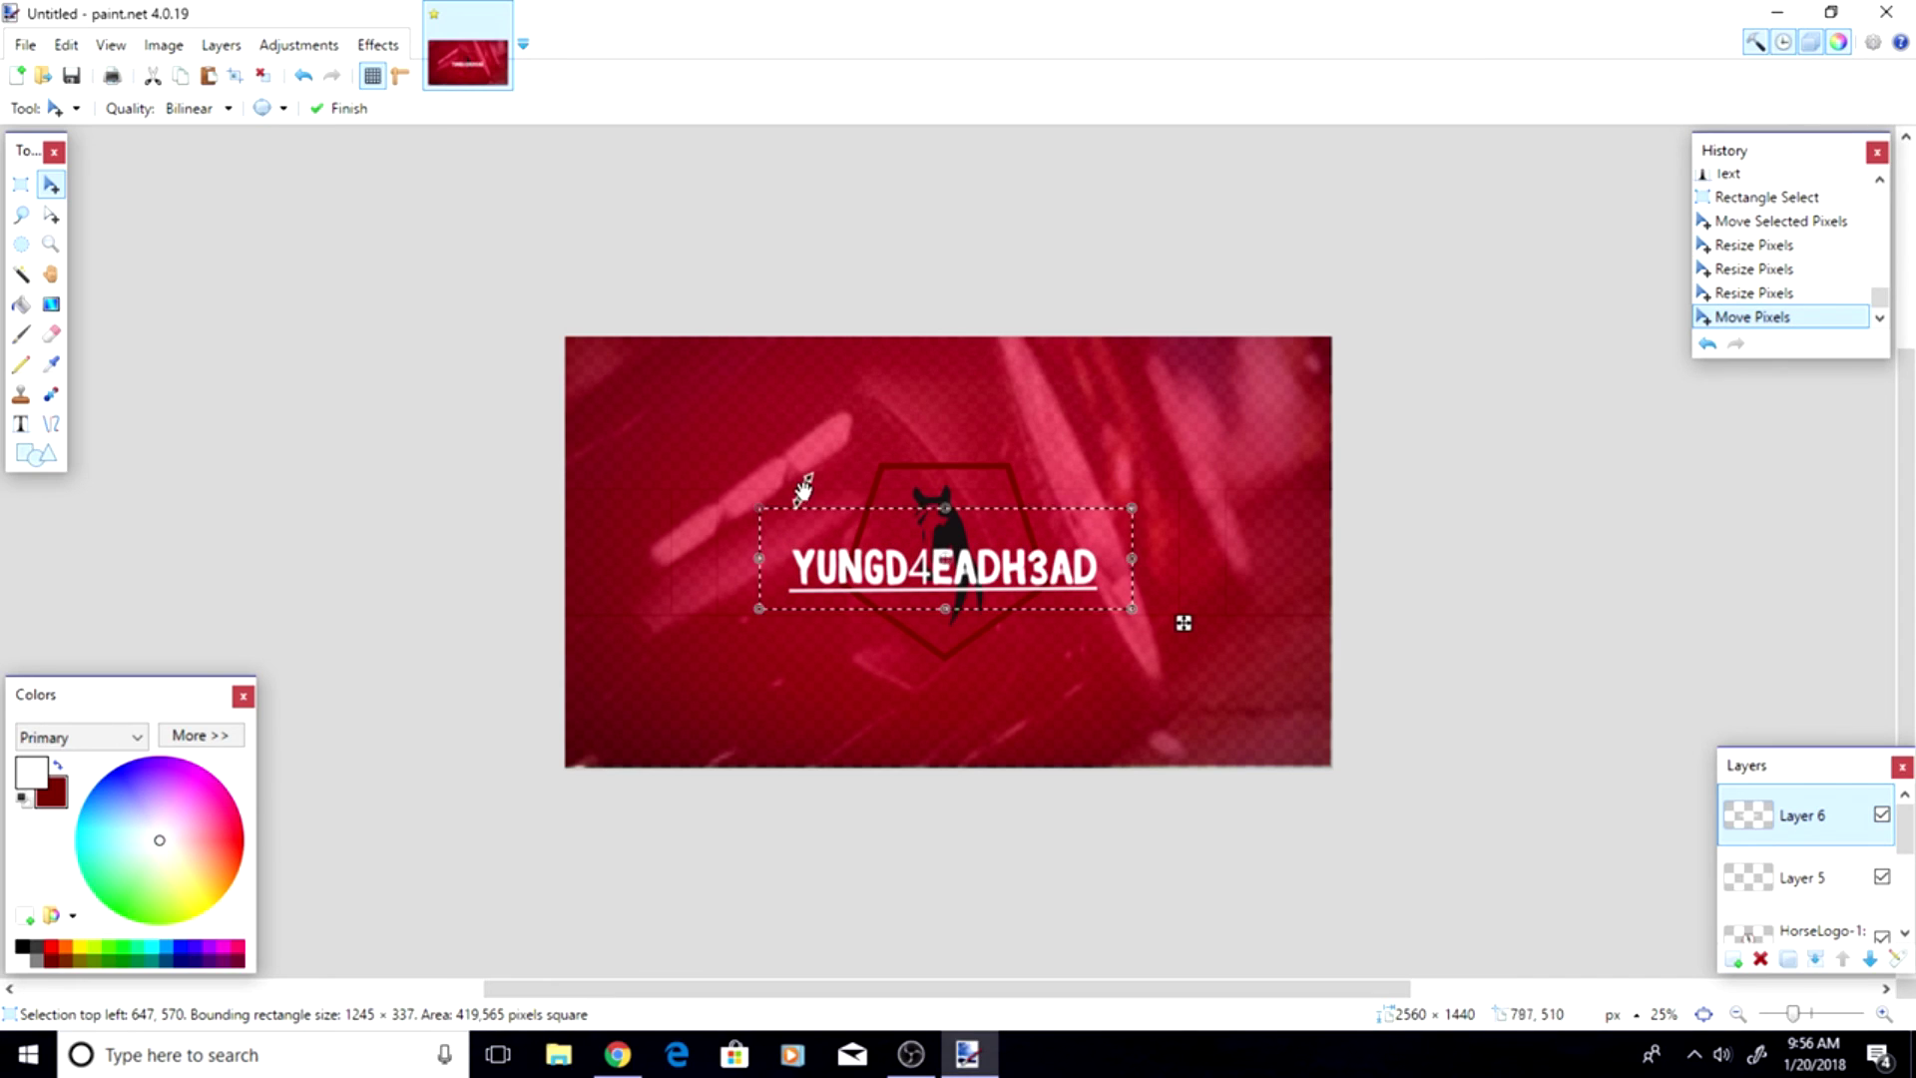
click(266, 79)
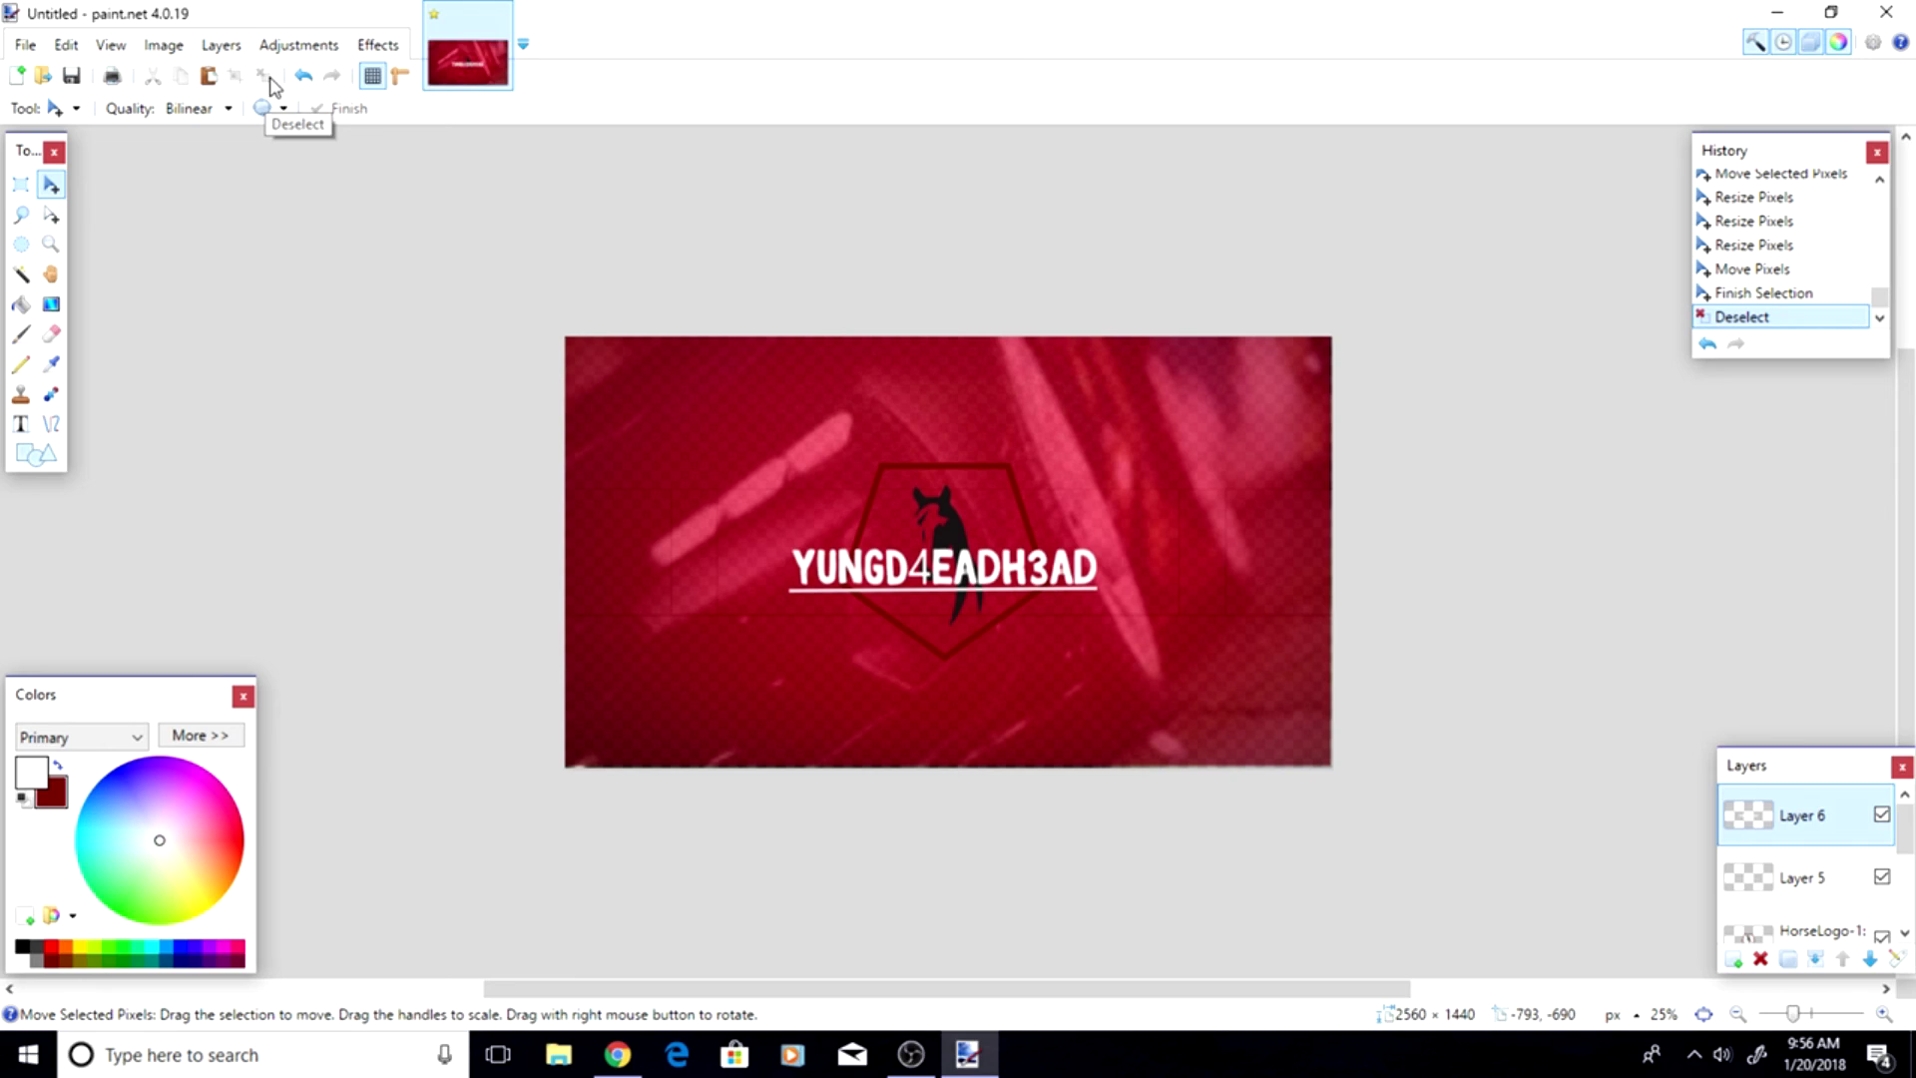
click(51, 423)
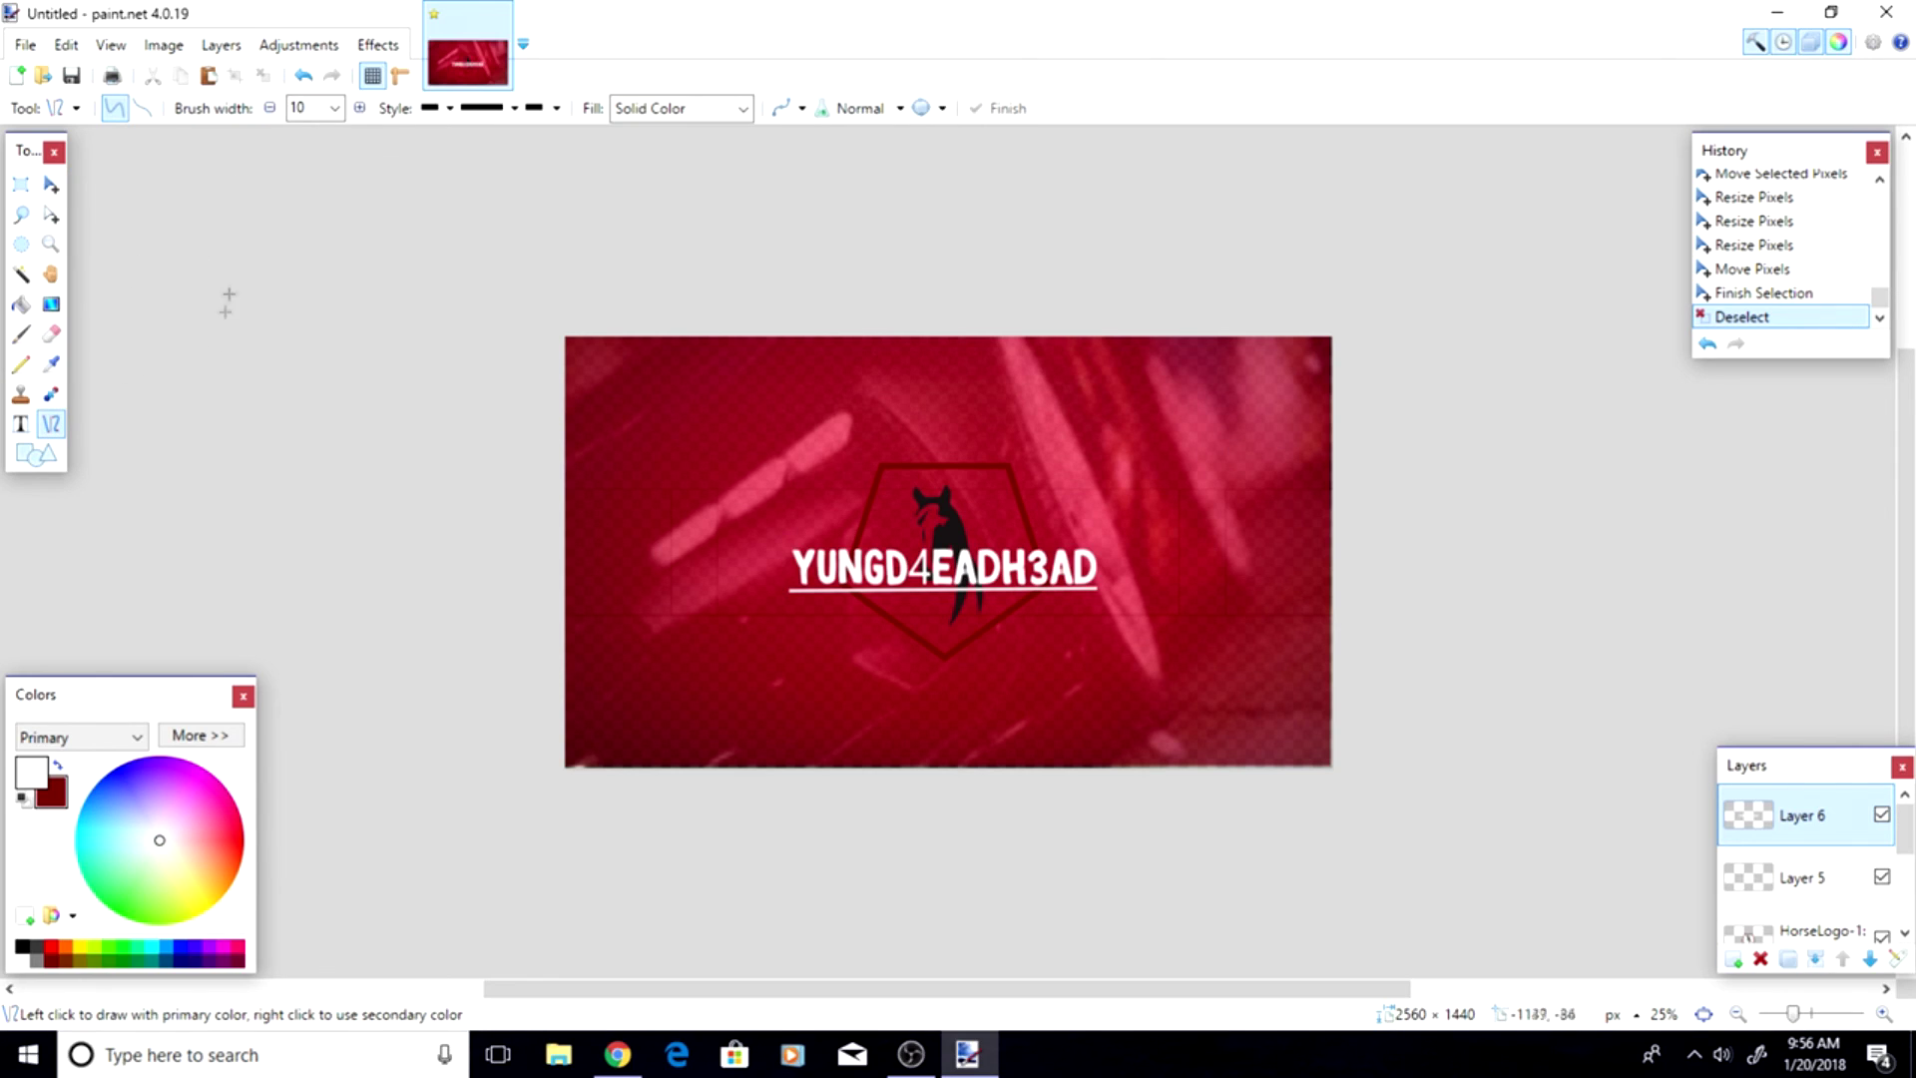
click(32, 457)
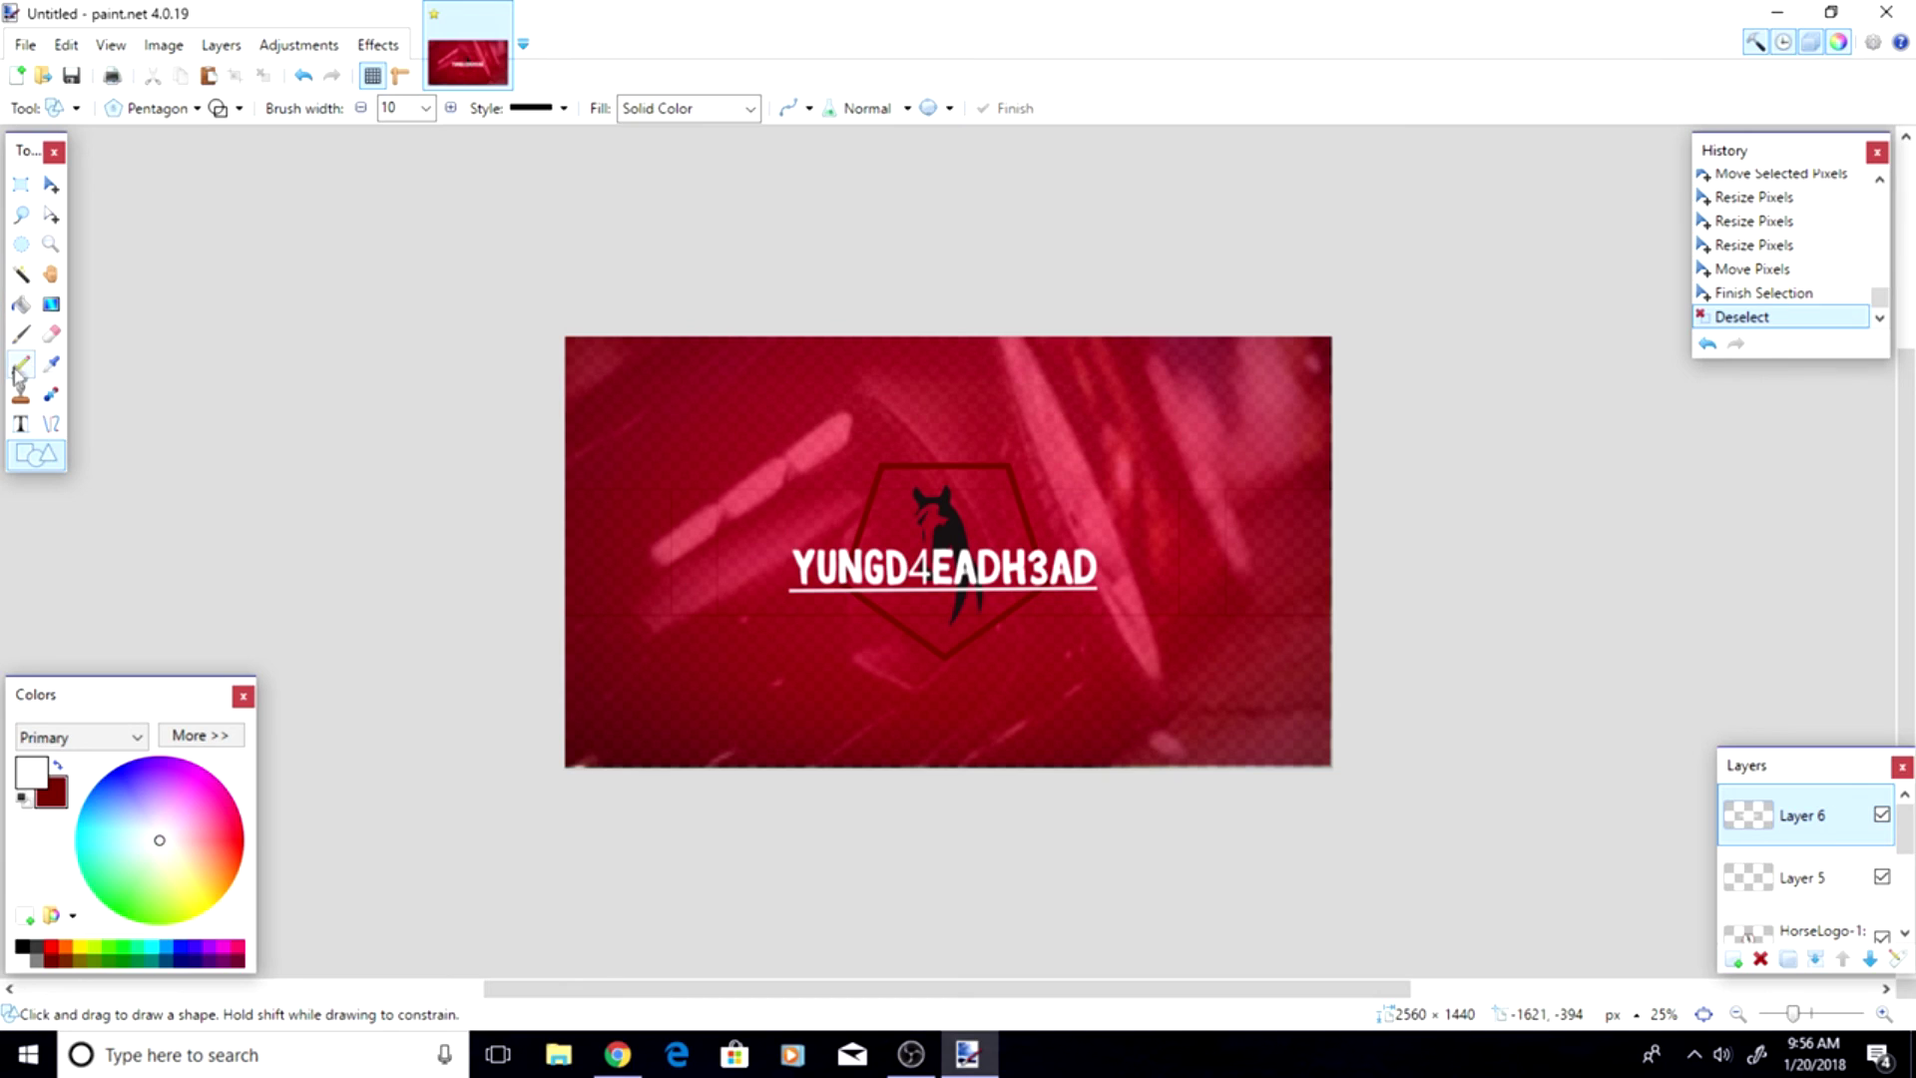
- Add a new empty top layer, make dark red the primary colour, and begin importing an image
click(21, 333)
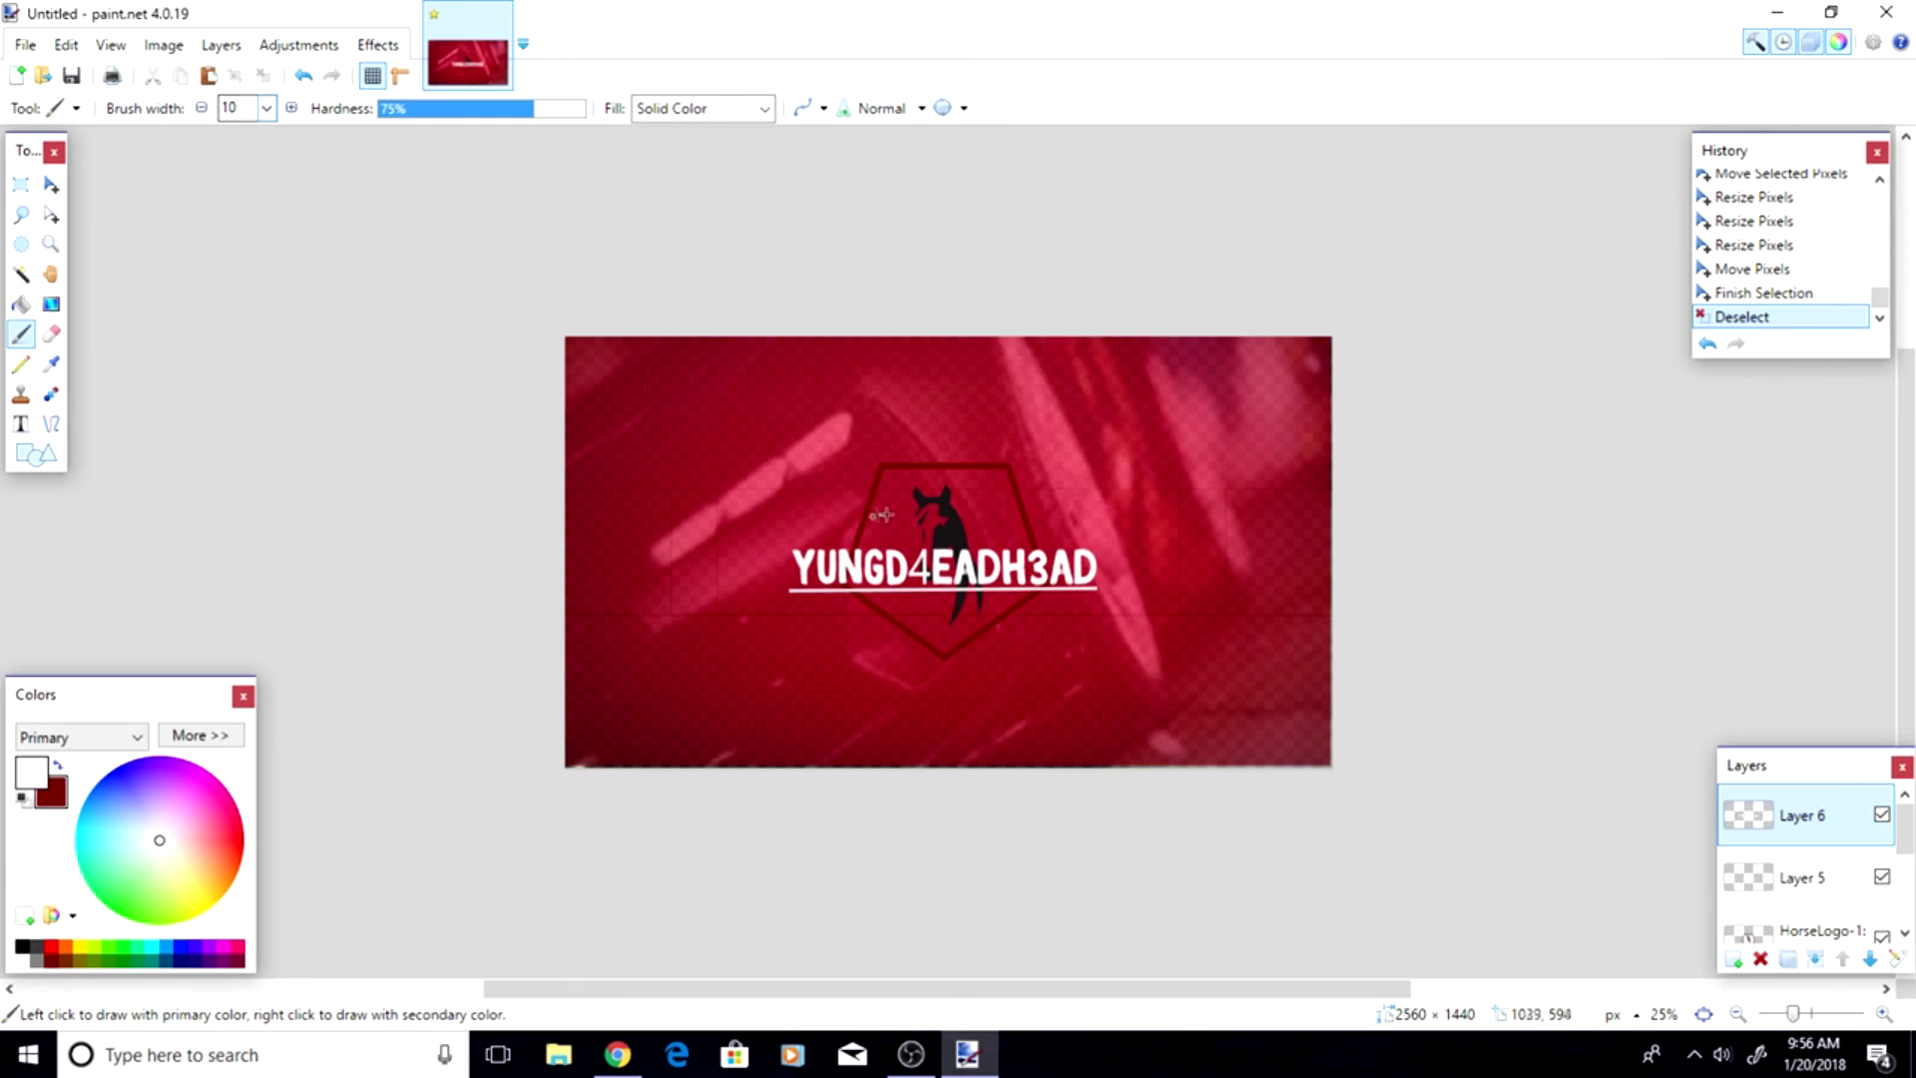
click(1737, 960)
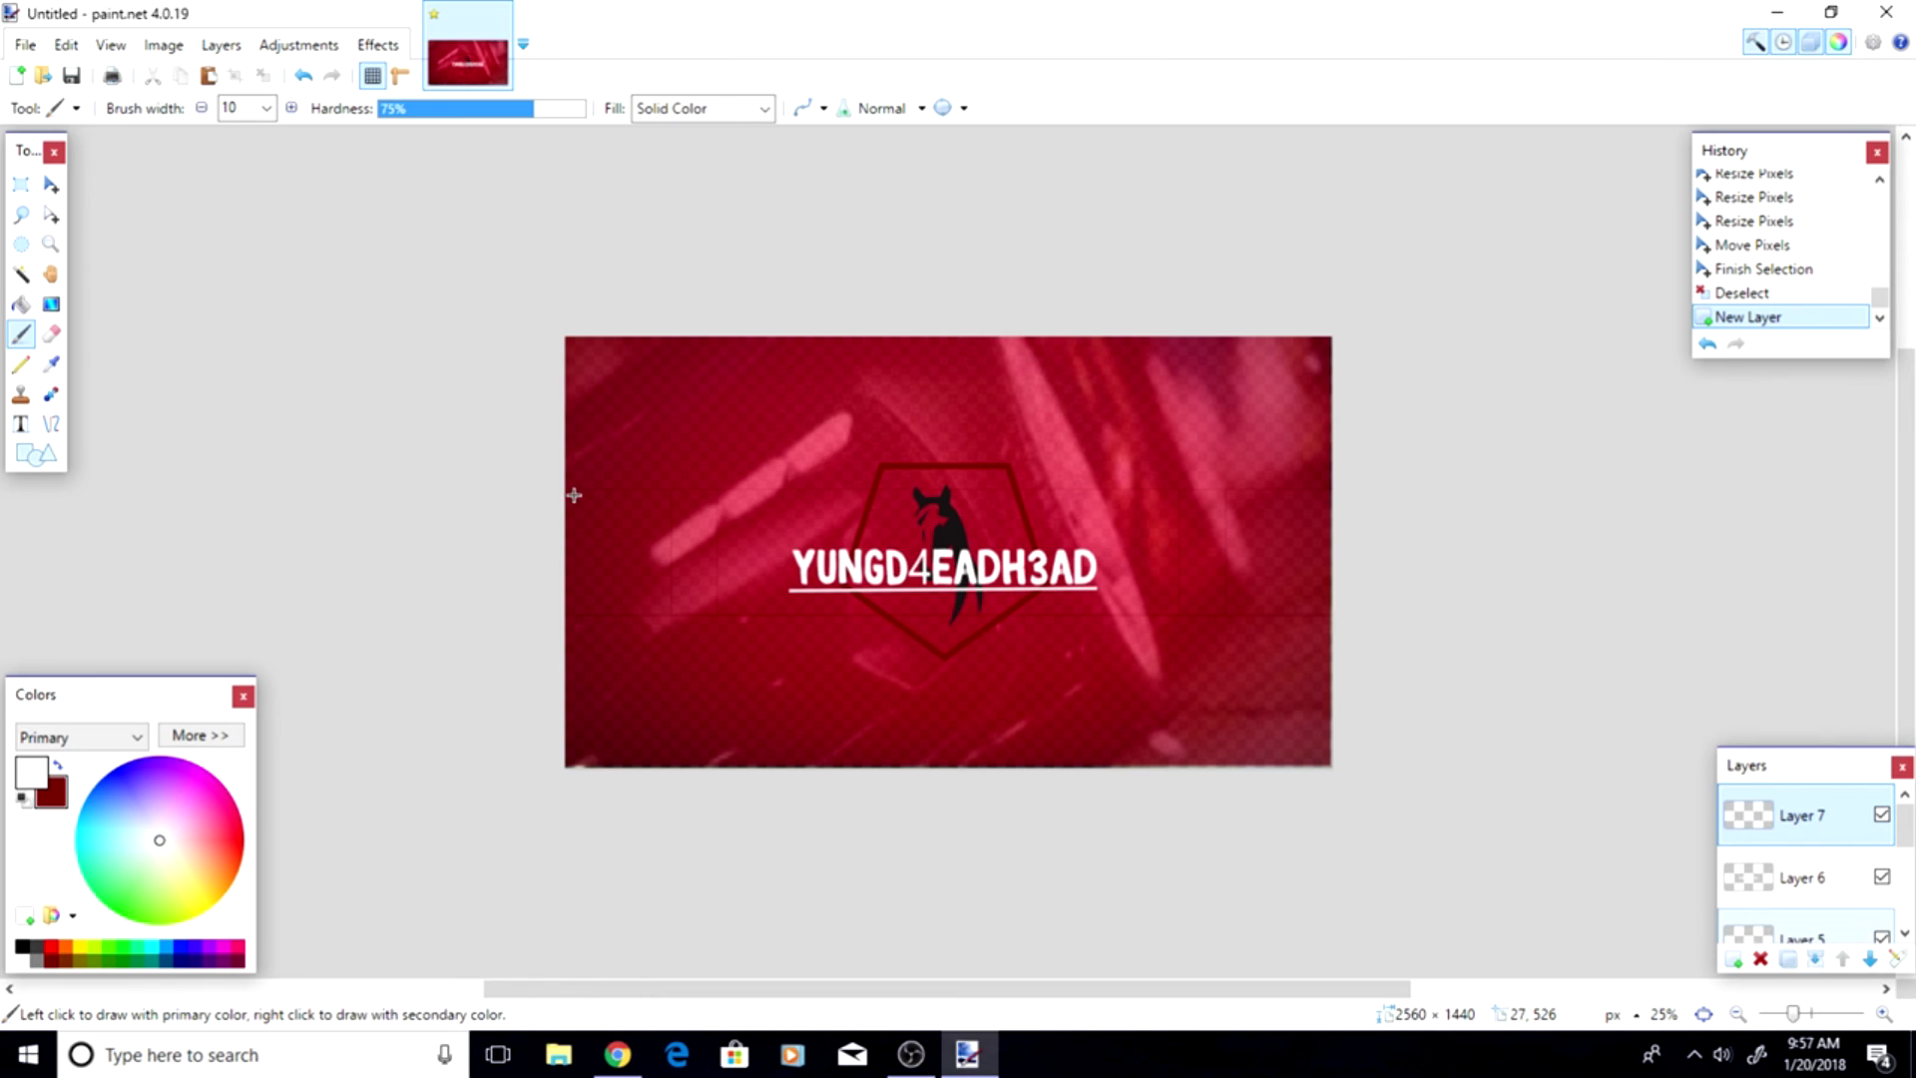
click(57, 765)
click(66, 45)
click(279, 182)
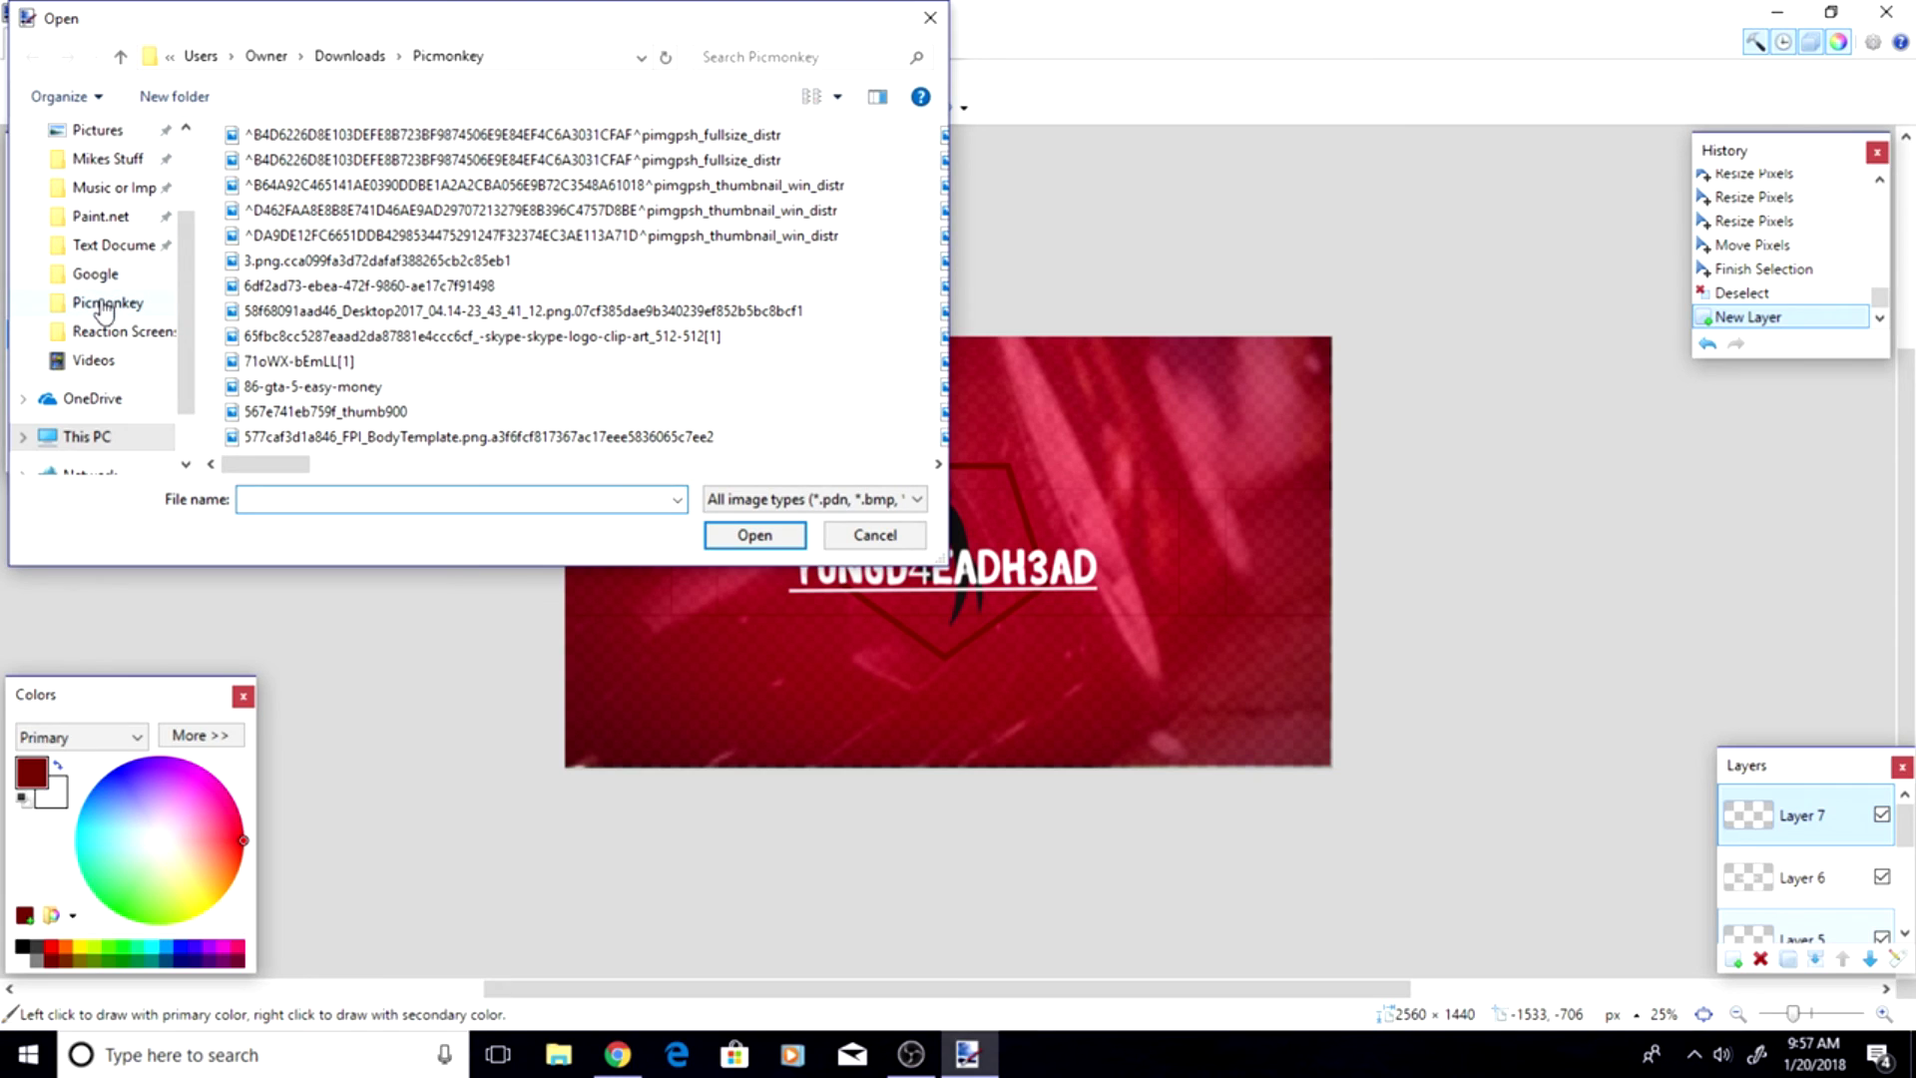
- Import the white glow image from the Picmonkey folder and drag it onto the logo's centre
click(103, 303)
scroll(464, 388, down, 2)
scroll(464, 387, down, 2)
scroll(464, 387, down, 2)
scroll(464, 387, down, 2)
scroll(464, 387, down, 3)
scroll(464, 387, up, 3)
scroll(725, 344, down, 3)
scroll(848, 269, down, 2)
scroll(848, 270, down, 2)
scroll(848, 270, down, 2)
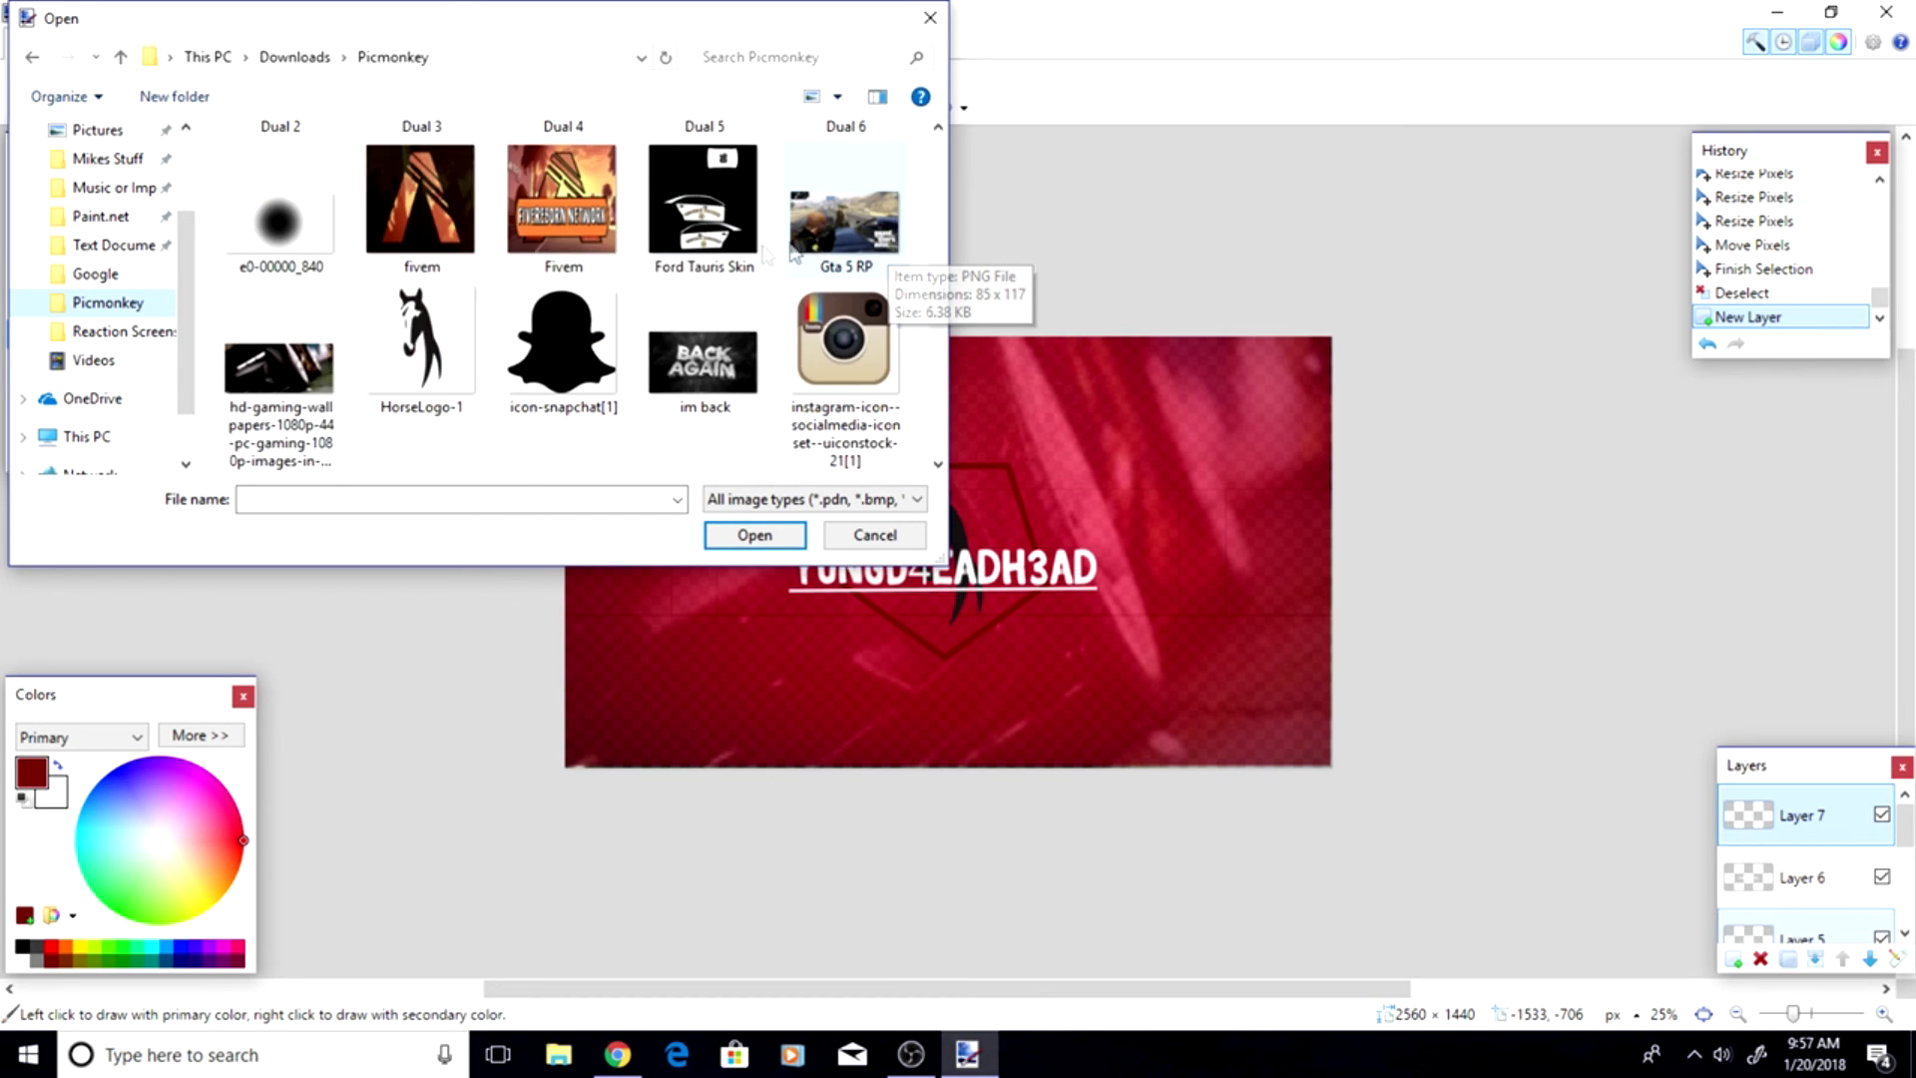
scroll(349, 275, down, 2)
scroll(389, 275, down, 2)
scroll(529, 299, down, 2)
scroll(618, 314, down, 2)
scroll(626, 314, down, 2)
scroll(678, 317, up, 3)
scroll(748, 325, up, 3)
scroll(820, 334, up, 3)
scroll(821, 334, up, 3)
scroll(822, 333, up, 3)
scroll(822, 333, up, 3)
scroll(824, 335, up, 1)
scroll(824, 332, up, 2)
scroll(821, 325, down, 2)
scroll(830, 334, down, 2)
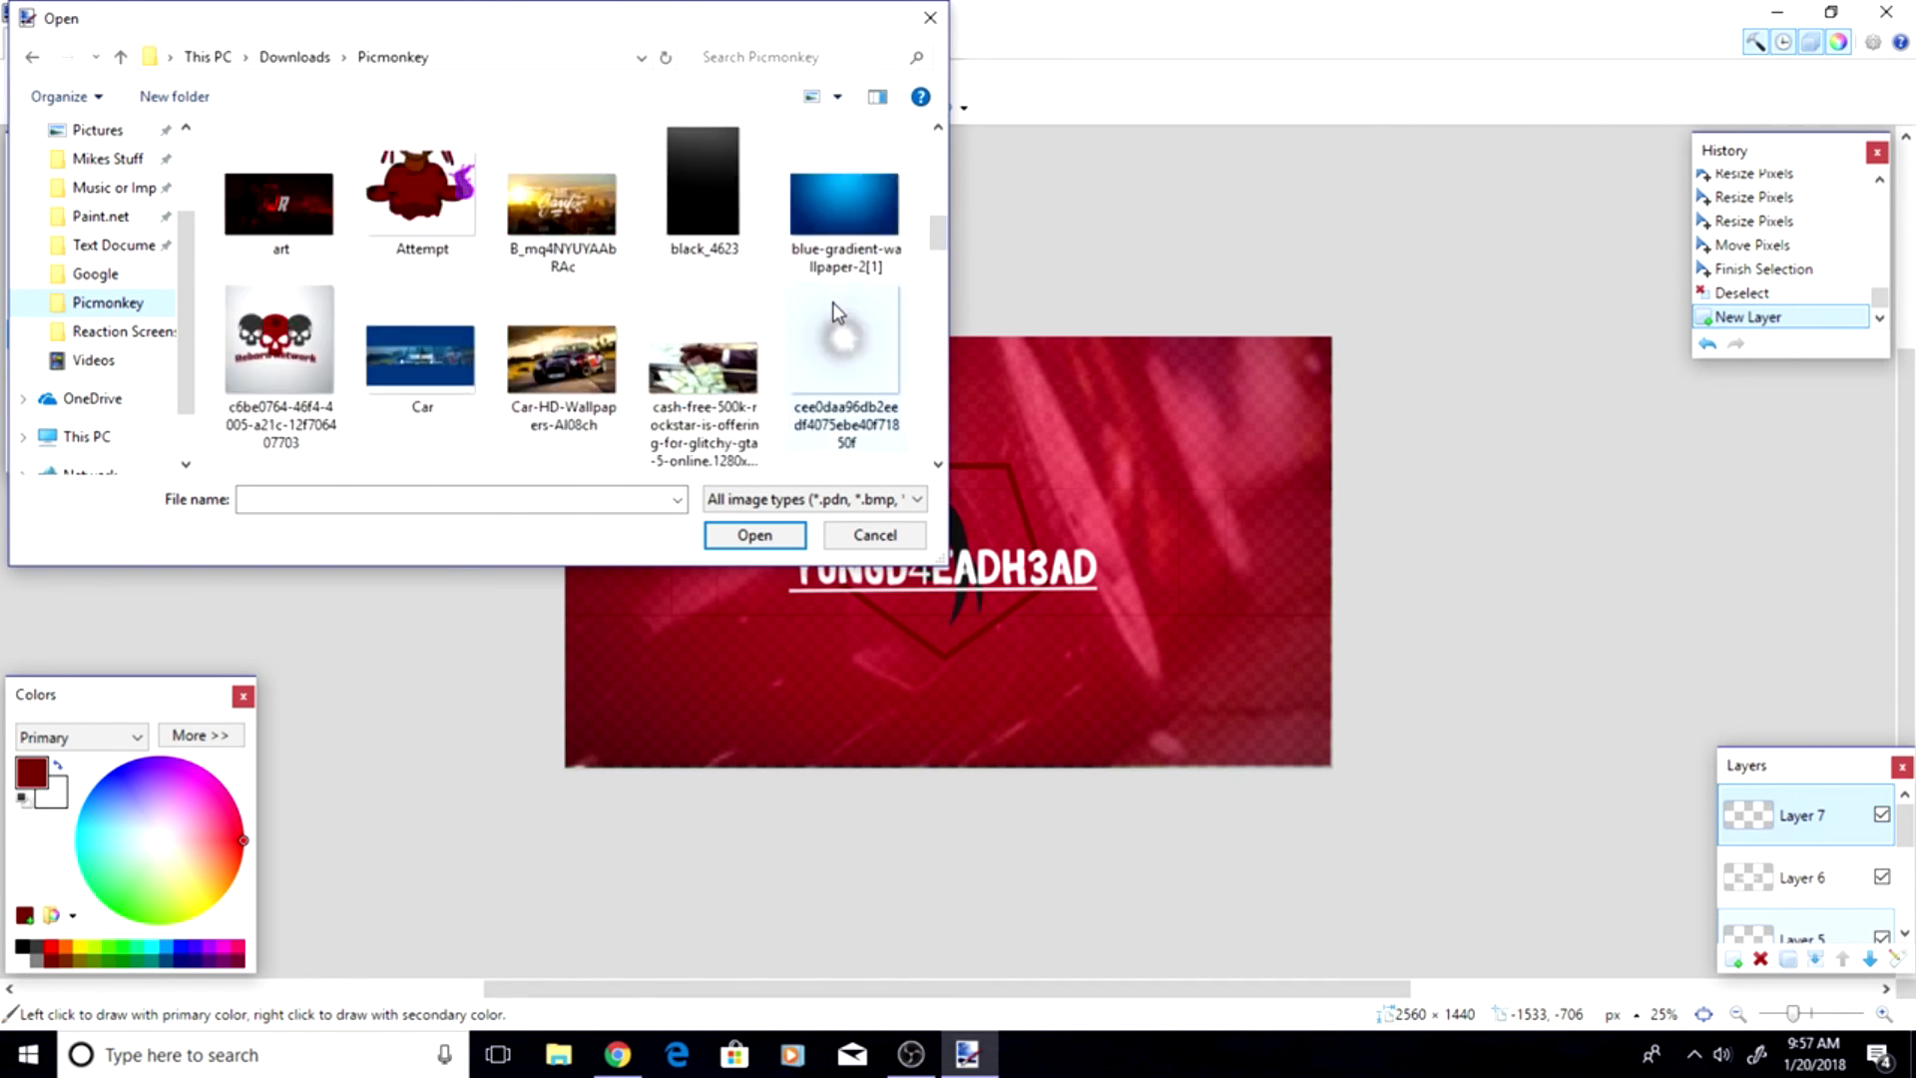
scroll(836, 299, down, 2)
click(838, 226)
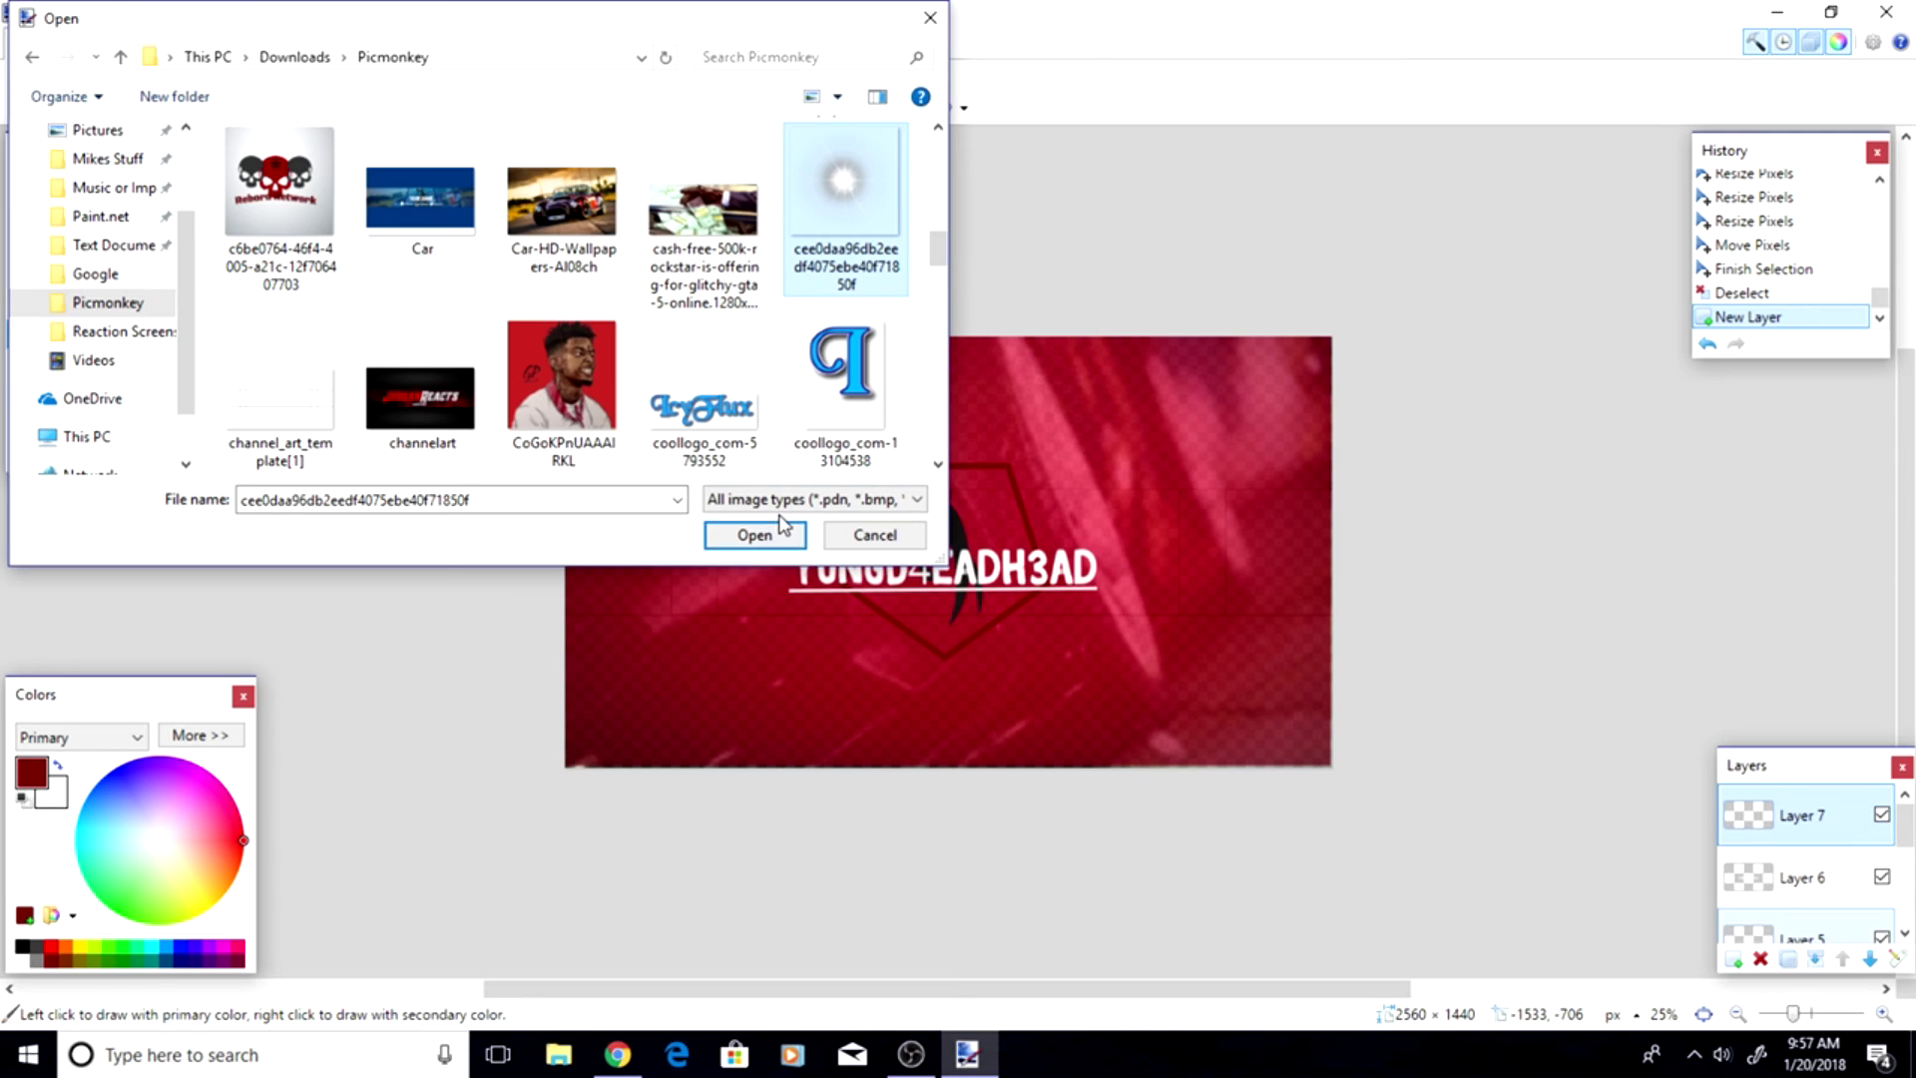
click(789, 534)
drag(668, 420, 973, 514)
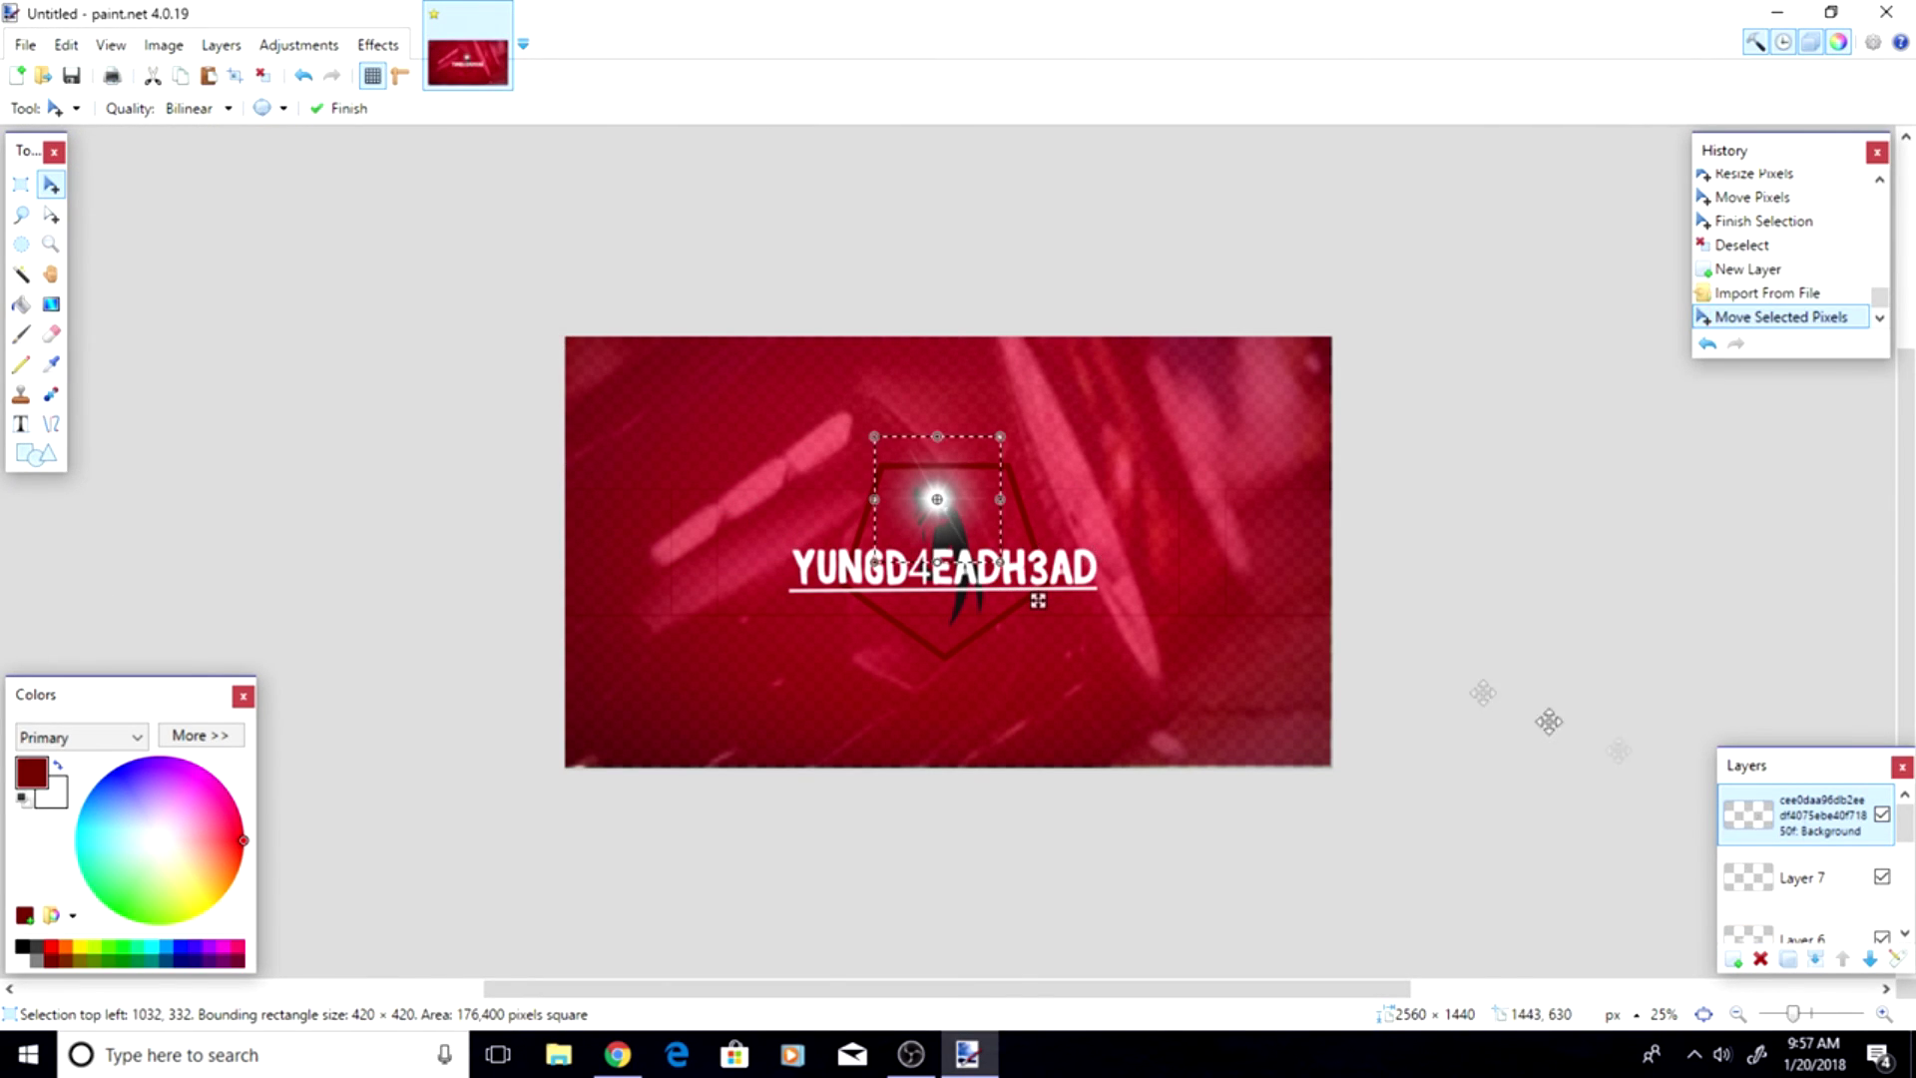
- Move the glow layer down three places and widen the glow on both sides
click(1869, 960)
click(1869, 960)
click(1869, 960)
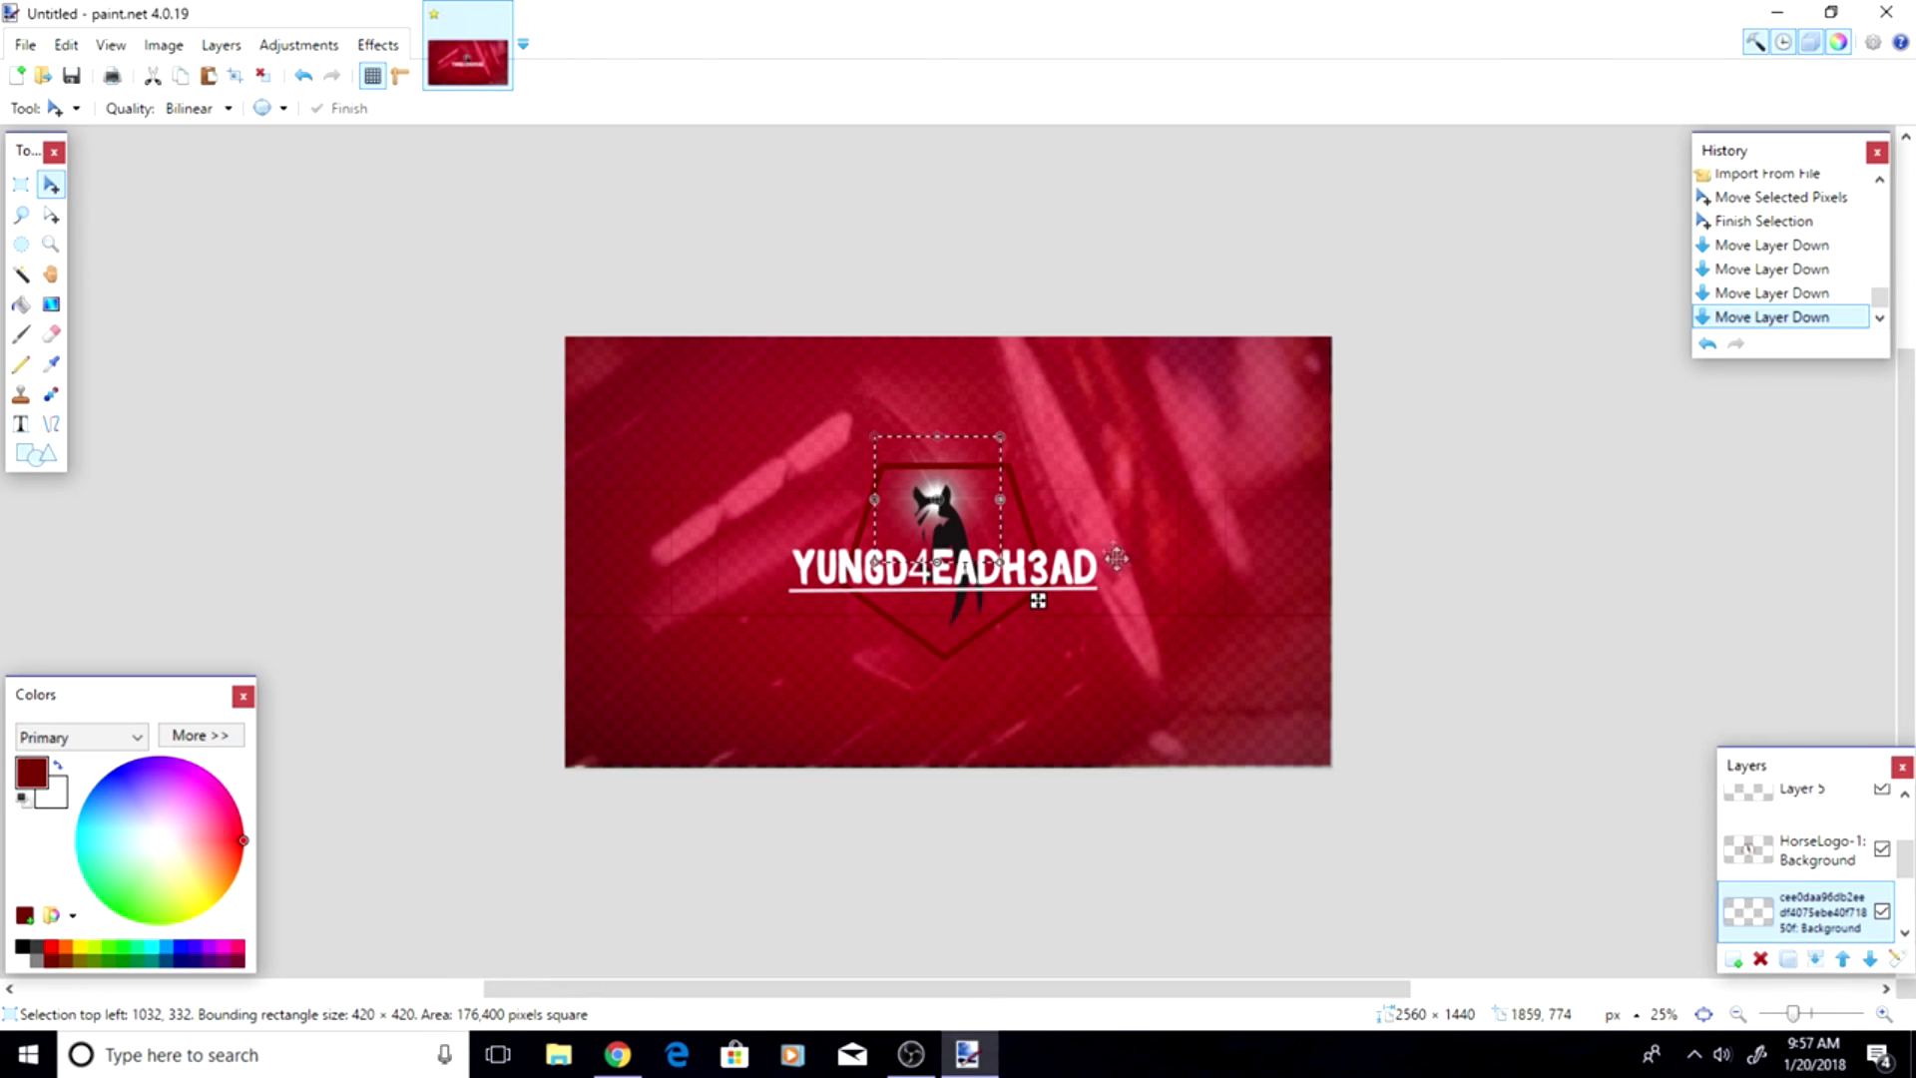
drag(875, 499, 720, 499)
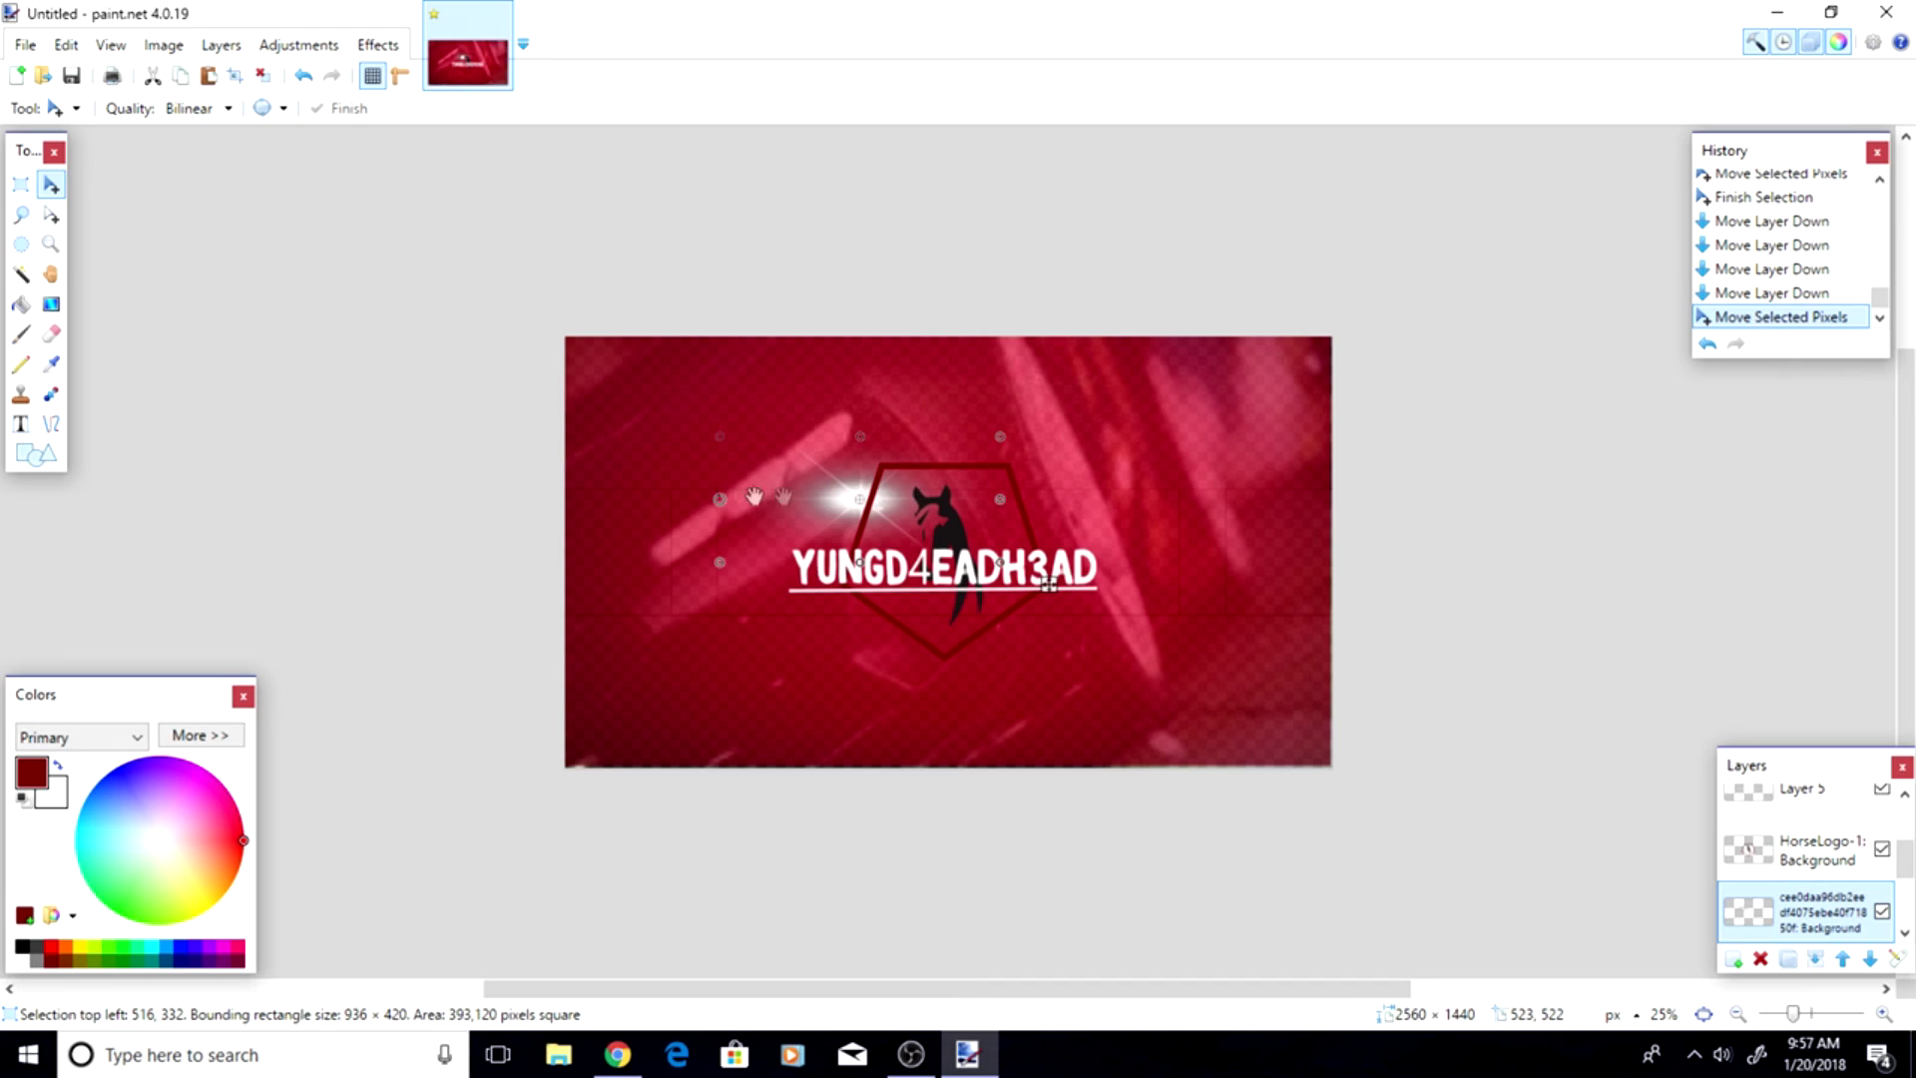
drag(1085, 510, 1176, 526)
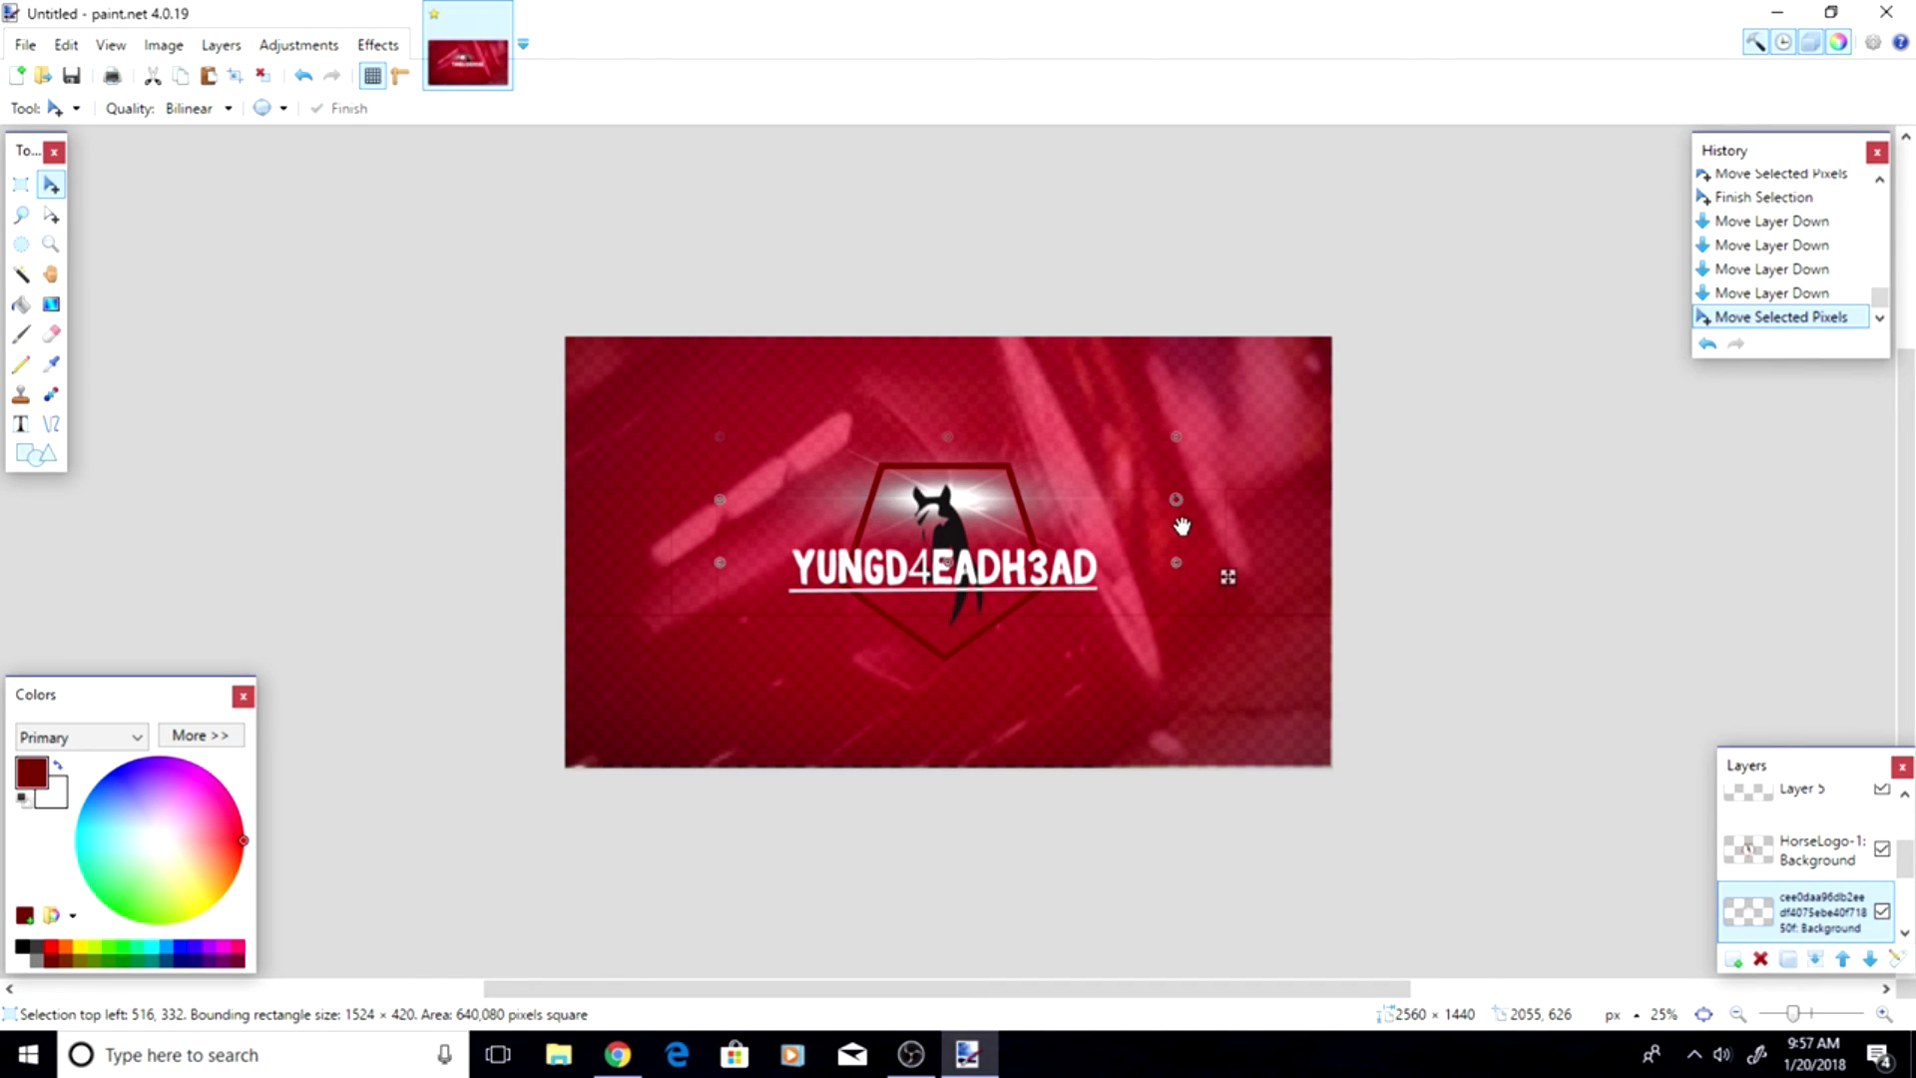
drag(719, 499, 688, 502)
drag(1171, 500, 1209, 505)
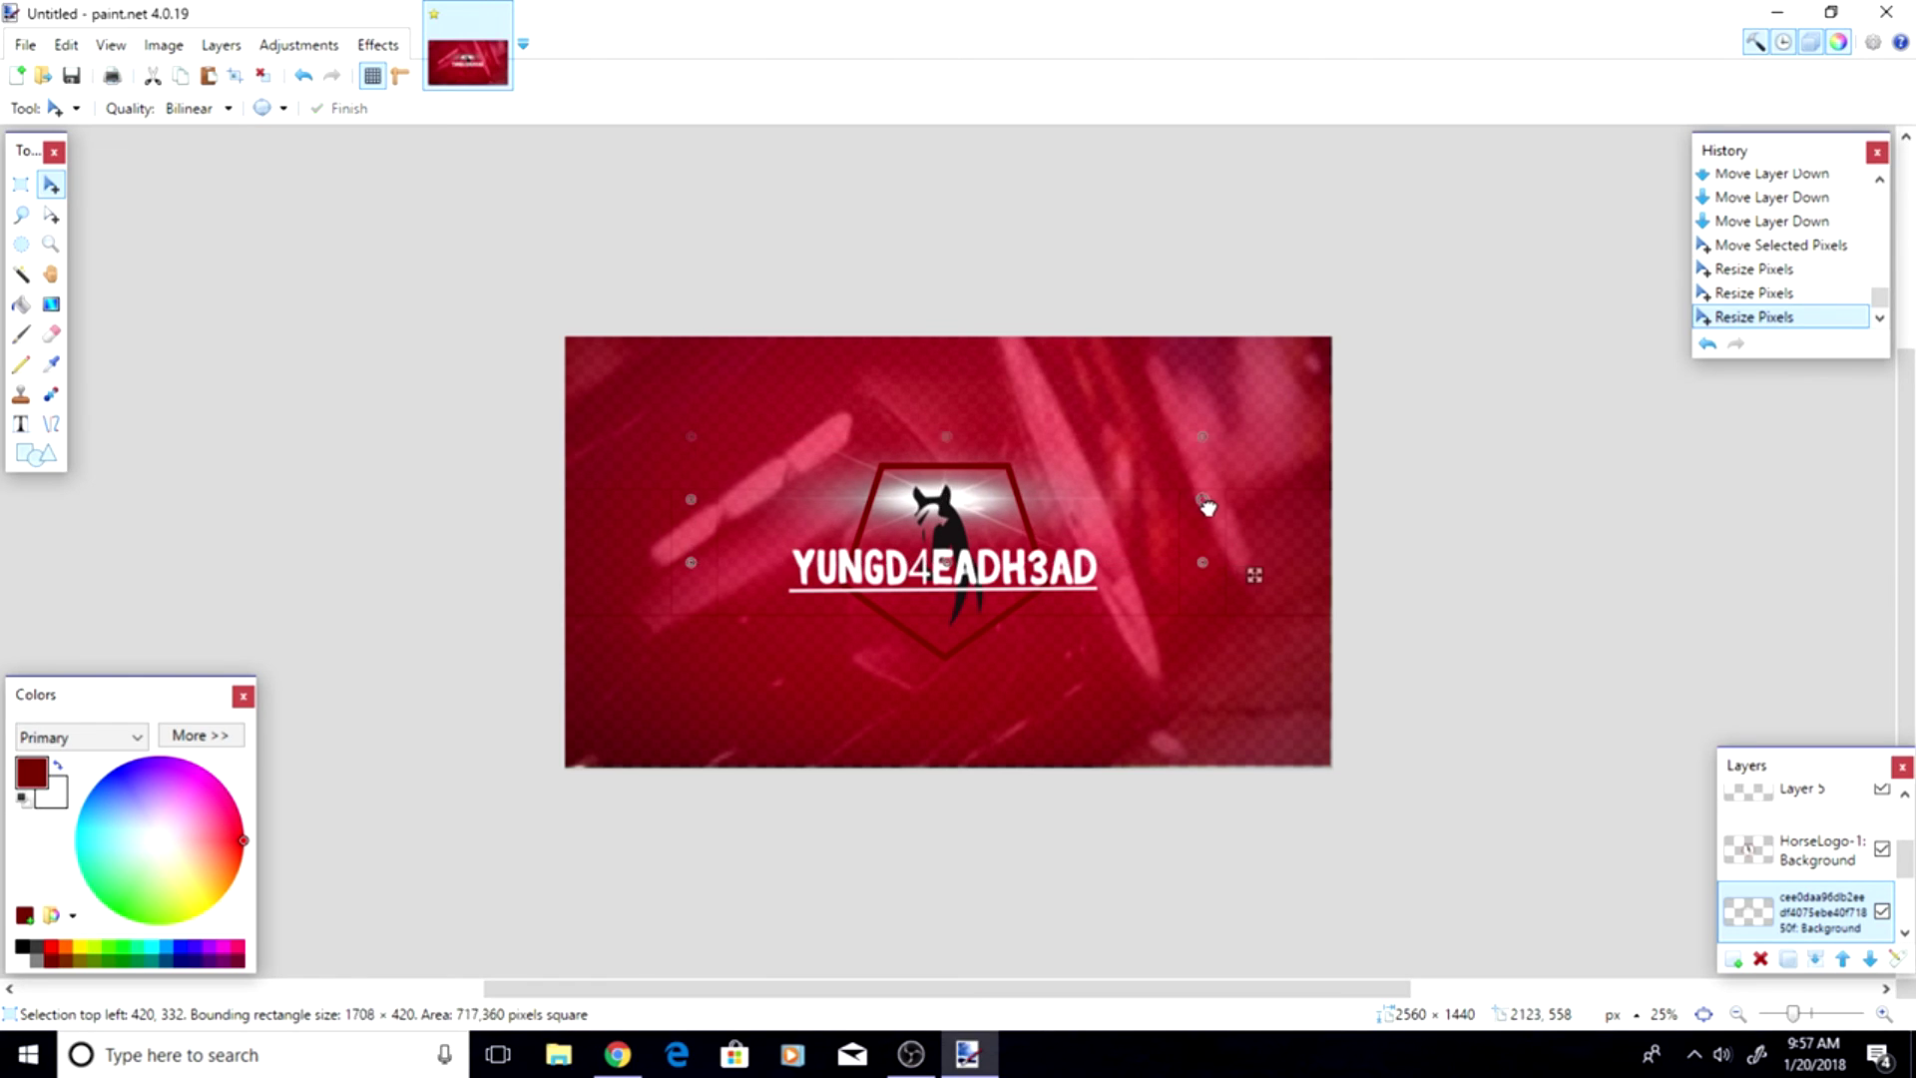
- Finish the glow transform, nudge it slightly left, and deselect
key(ctrl+d)
drag(1059, 500, 1056, 501)
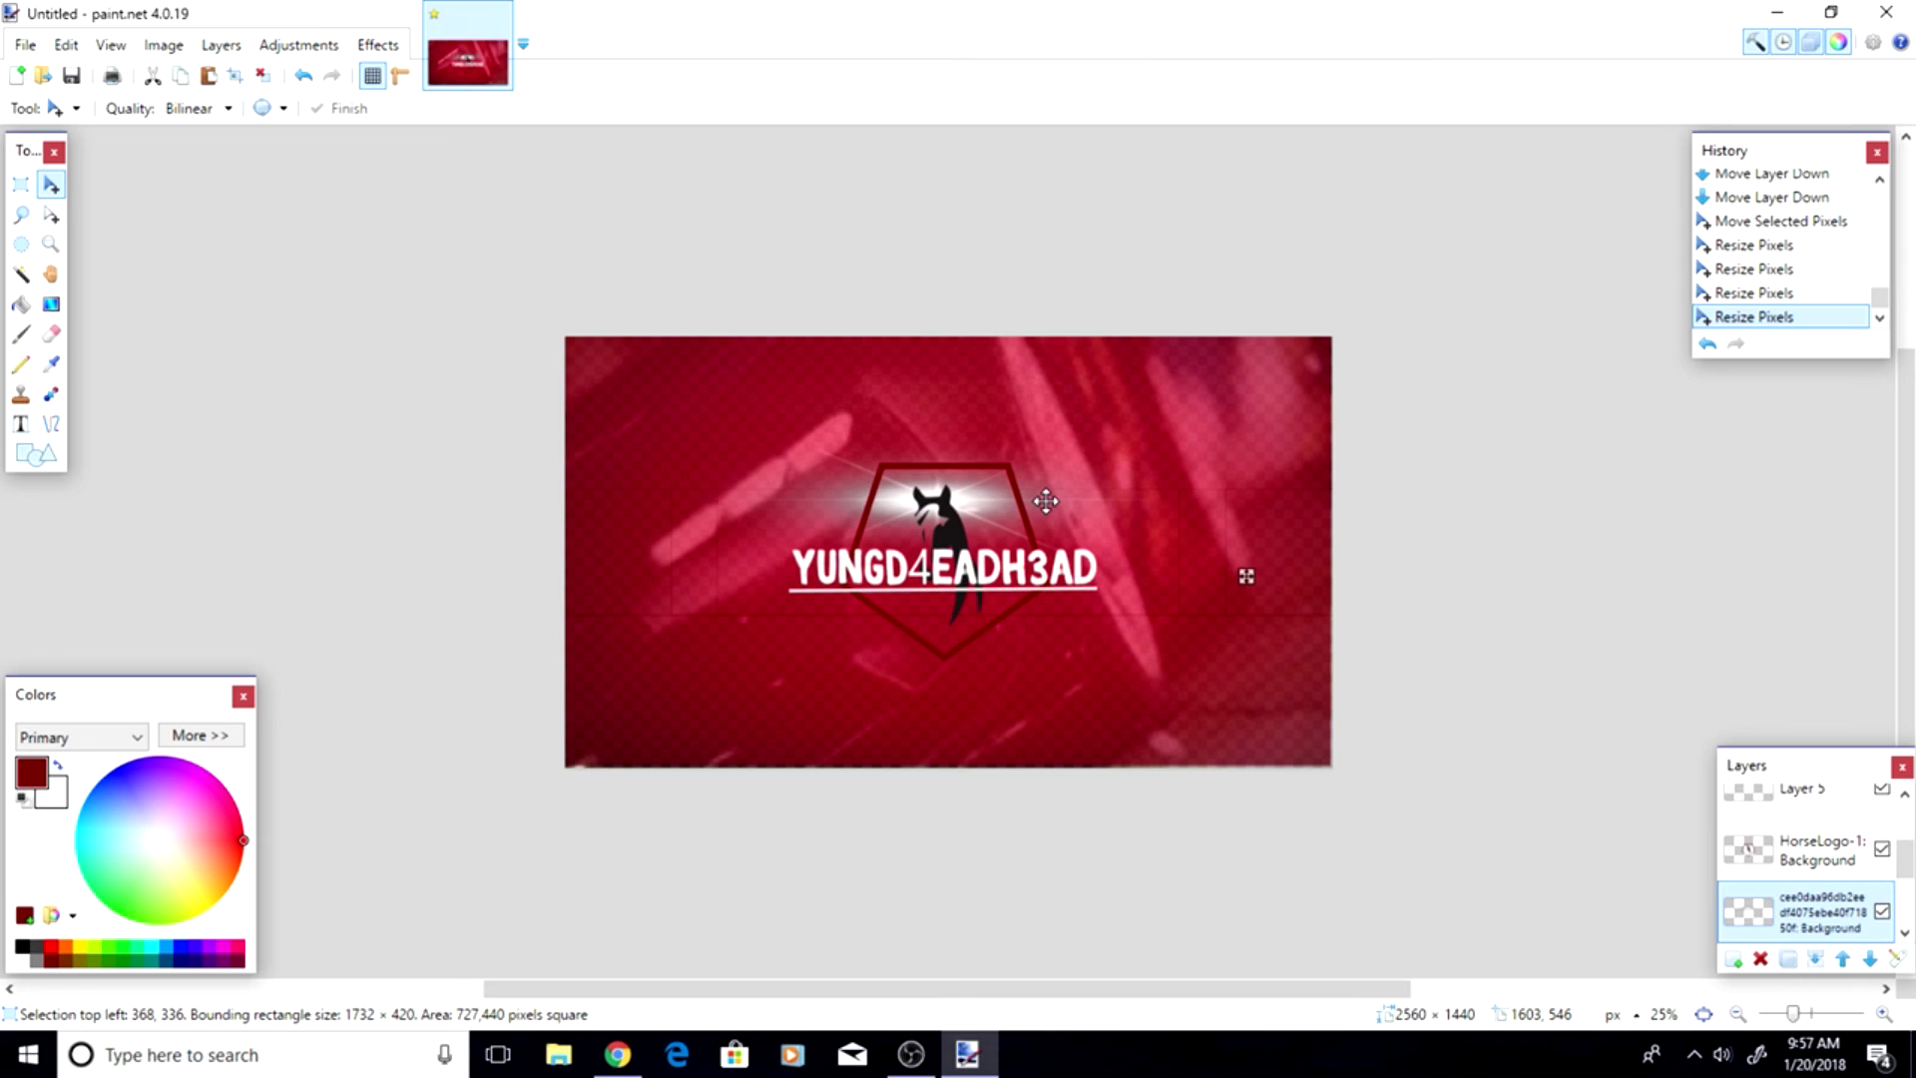
click(1046, 501)
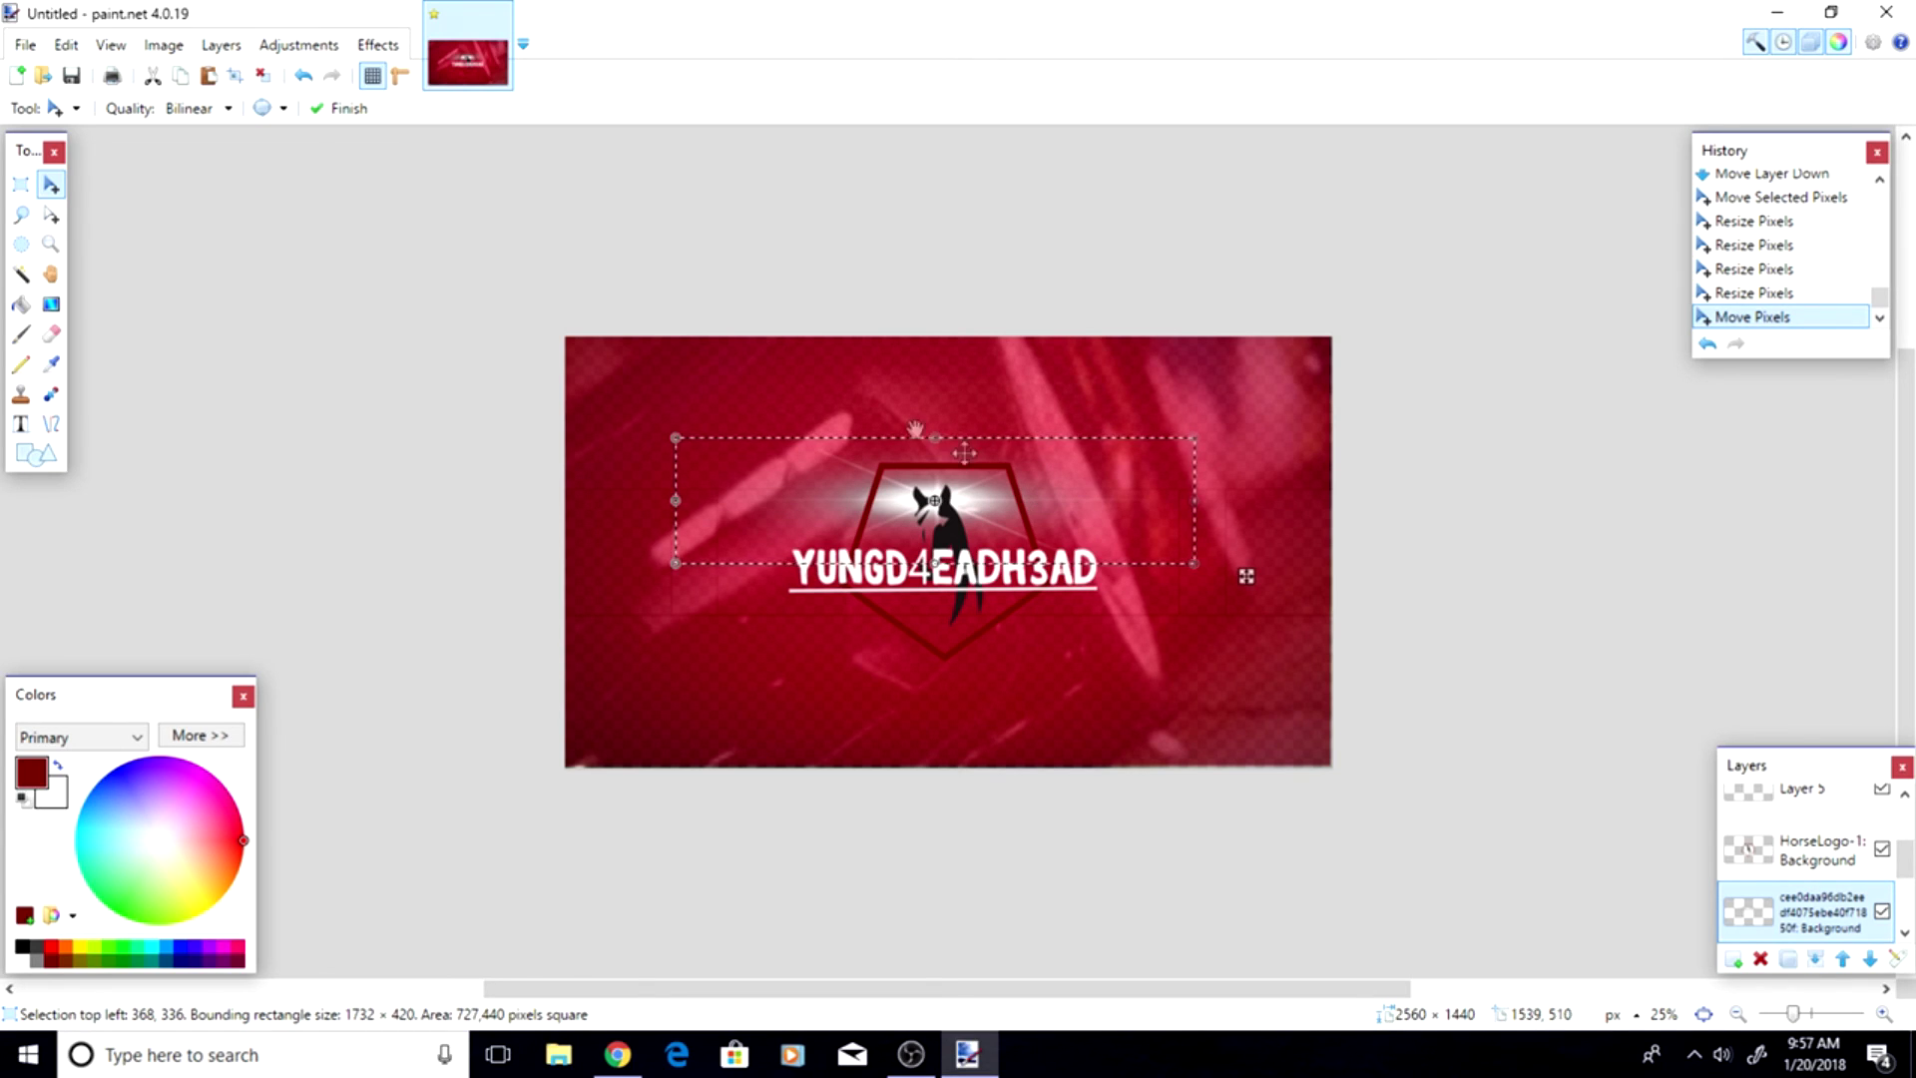
click(266, 79)
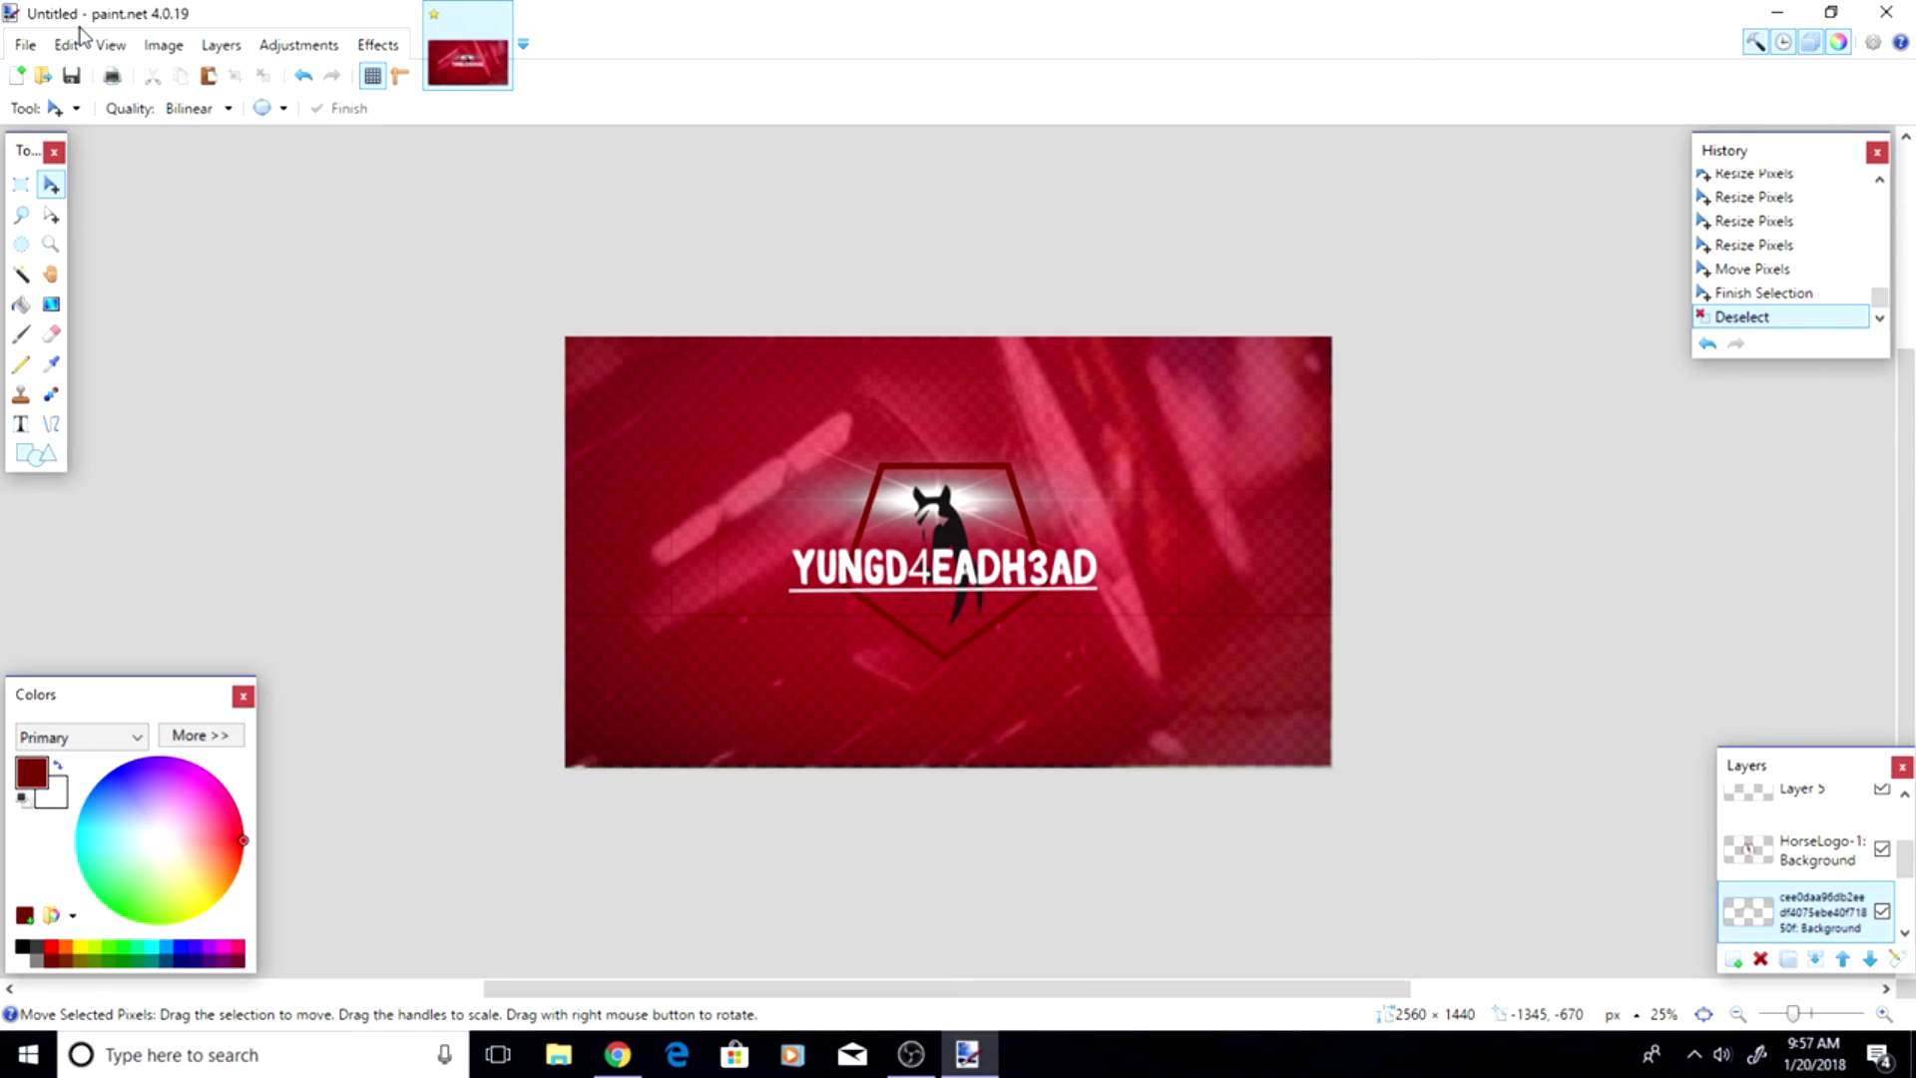
click(52, 423)
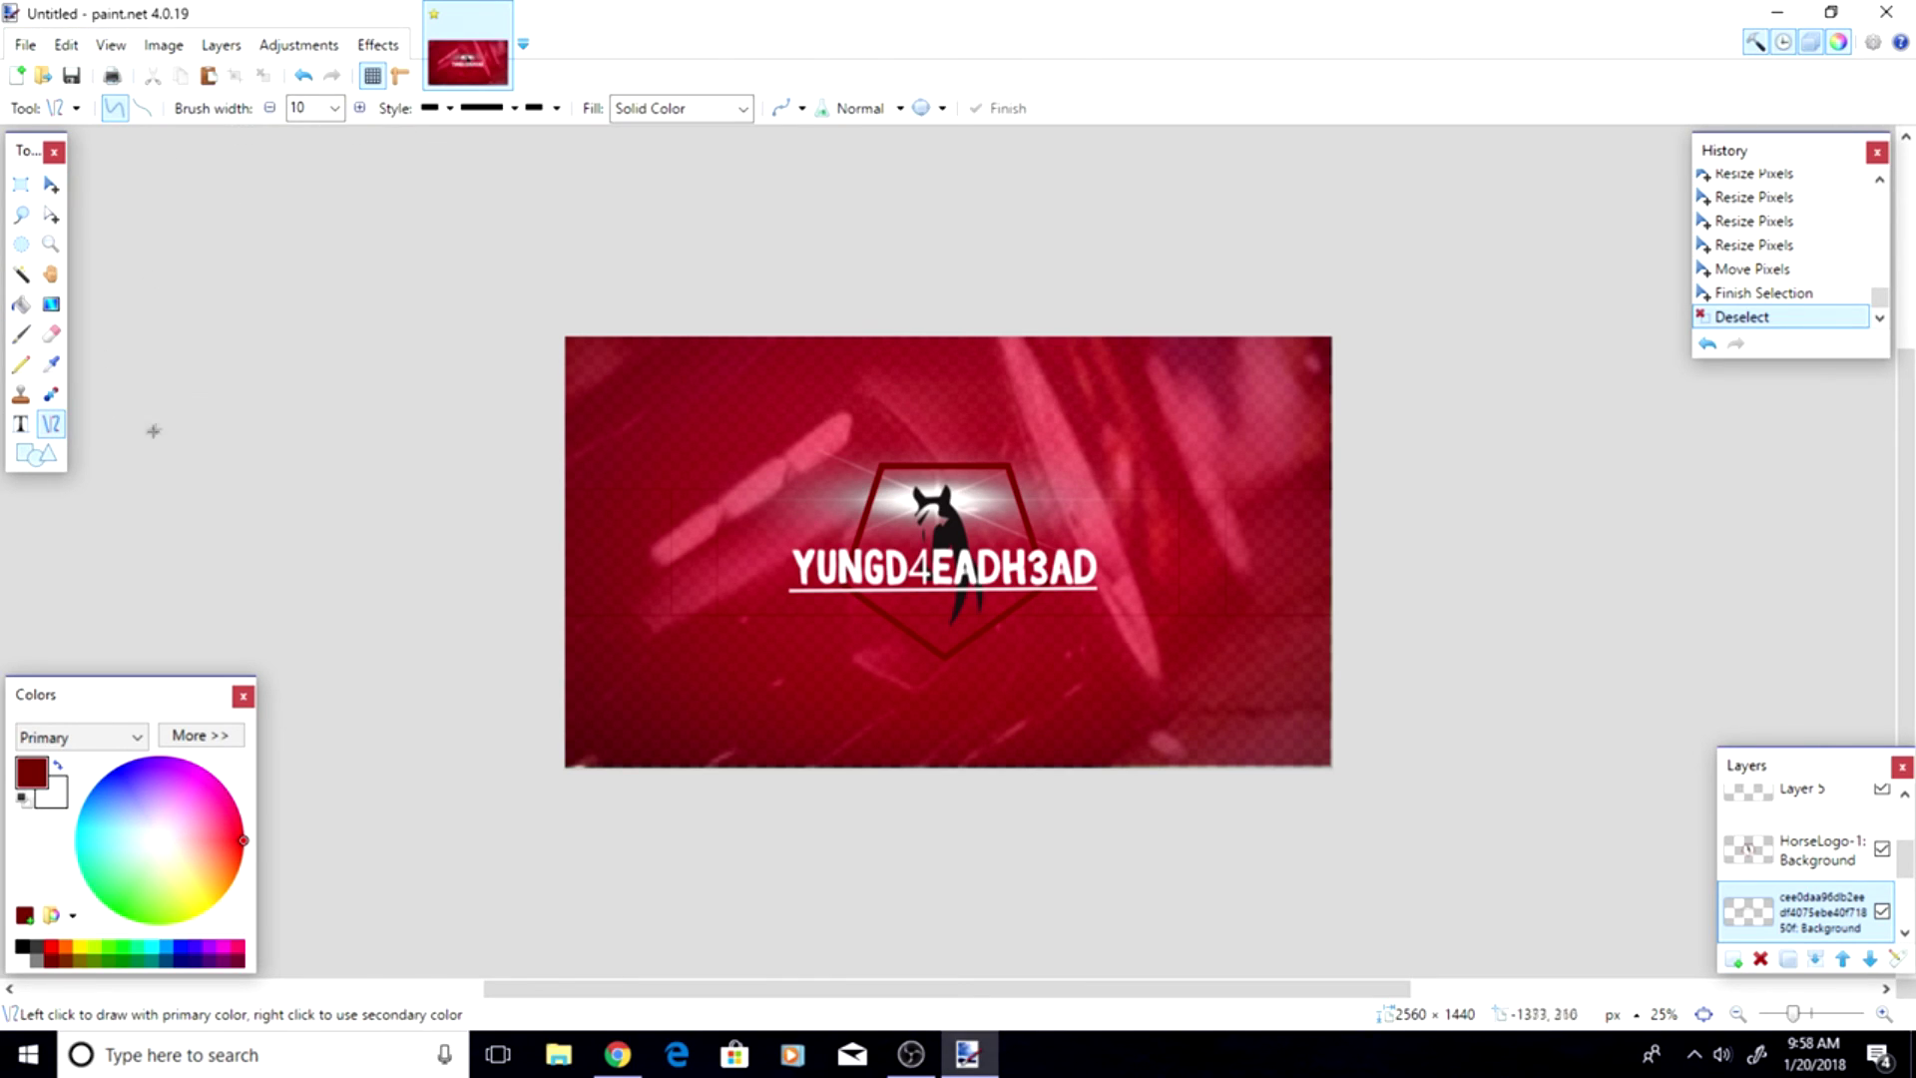
- Add a new empty layer and move it up one level
click(21, 334)
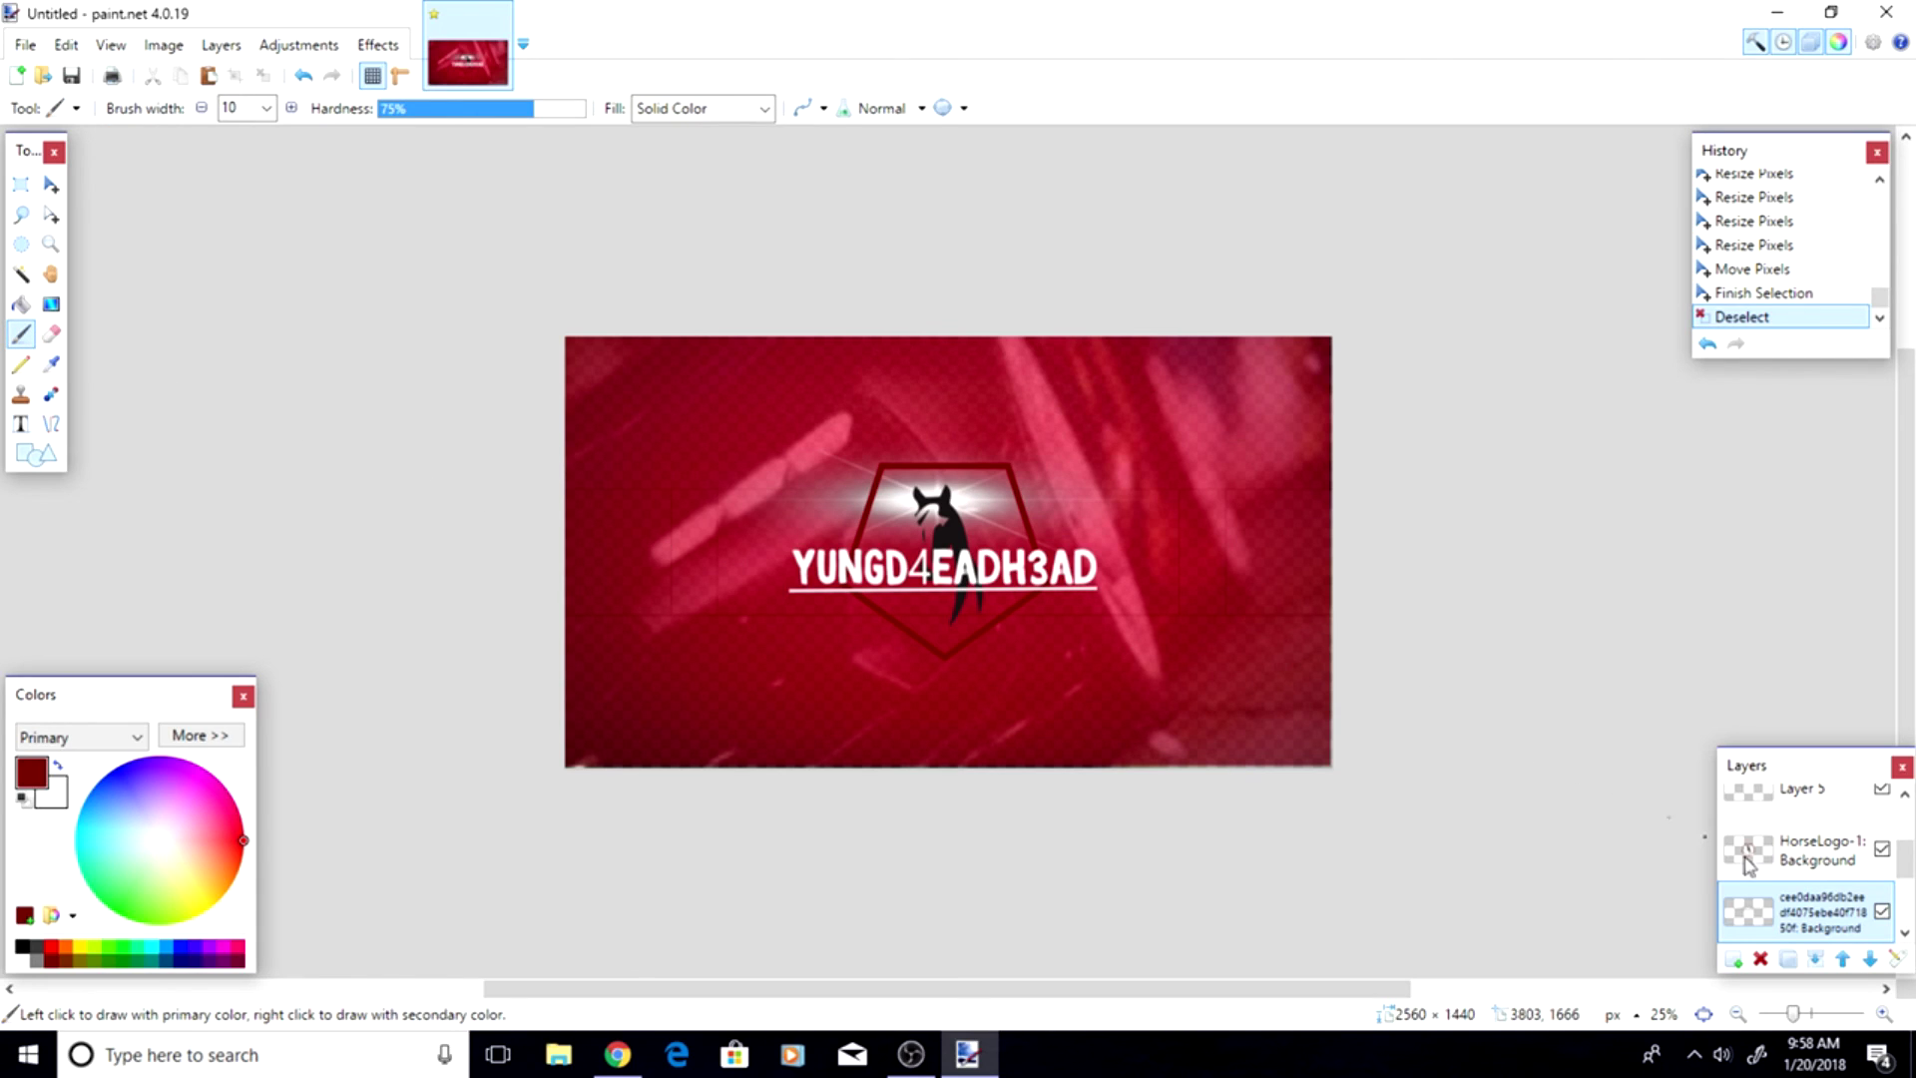
scroll(1748, 861, down, 2)
scroll(1772, 848, up, 2)
click(1735, 960)
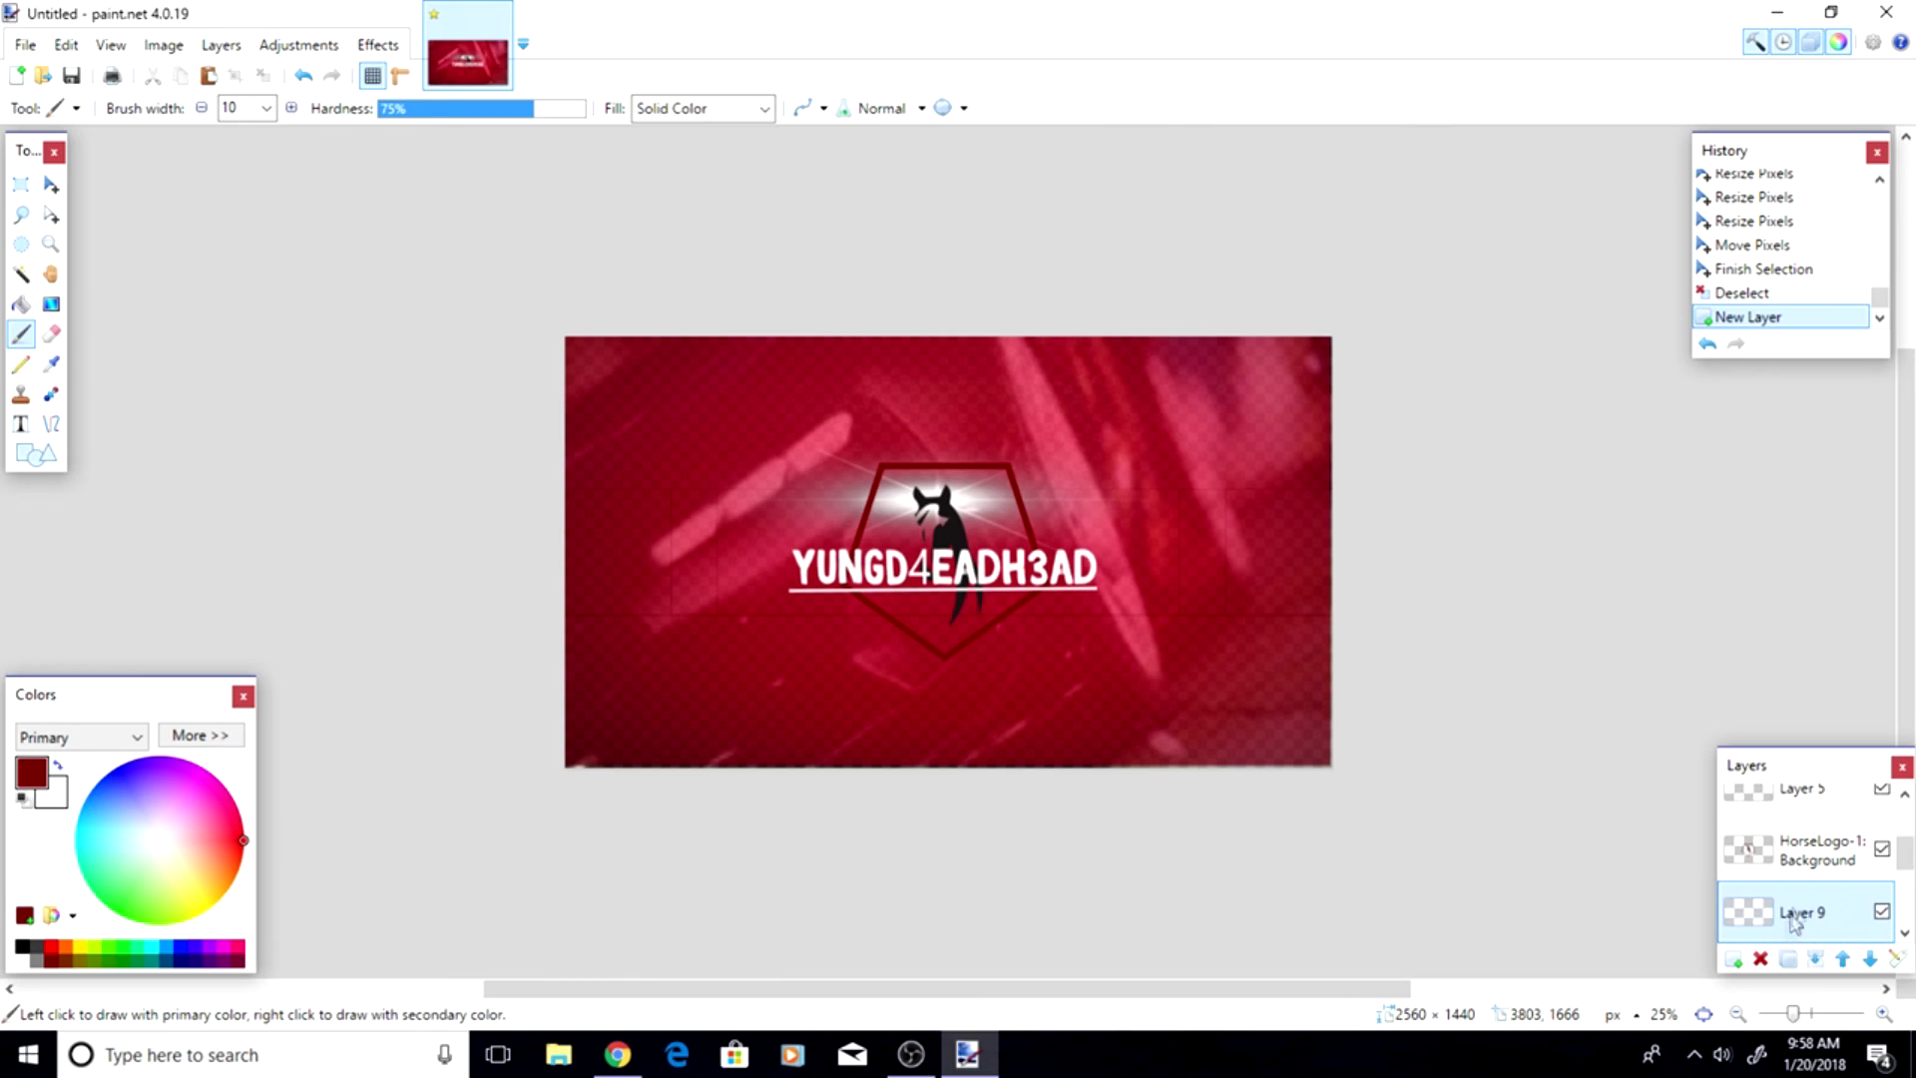
scroll(1796, 908, down, 3)
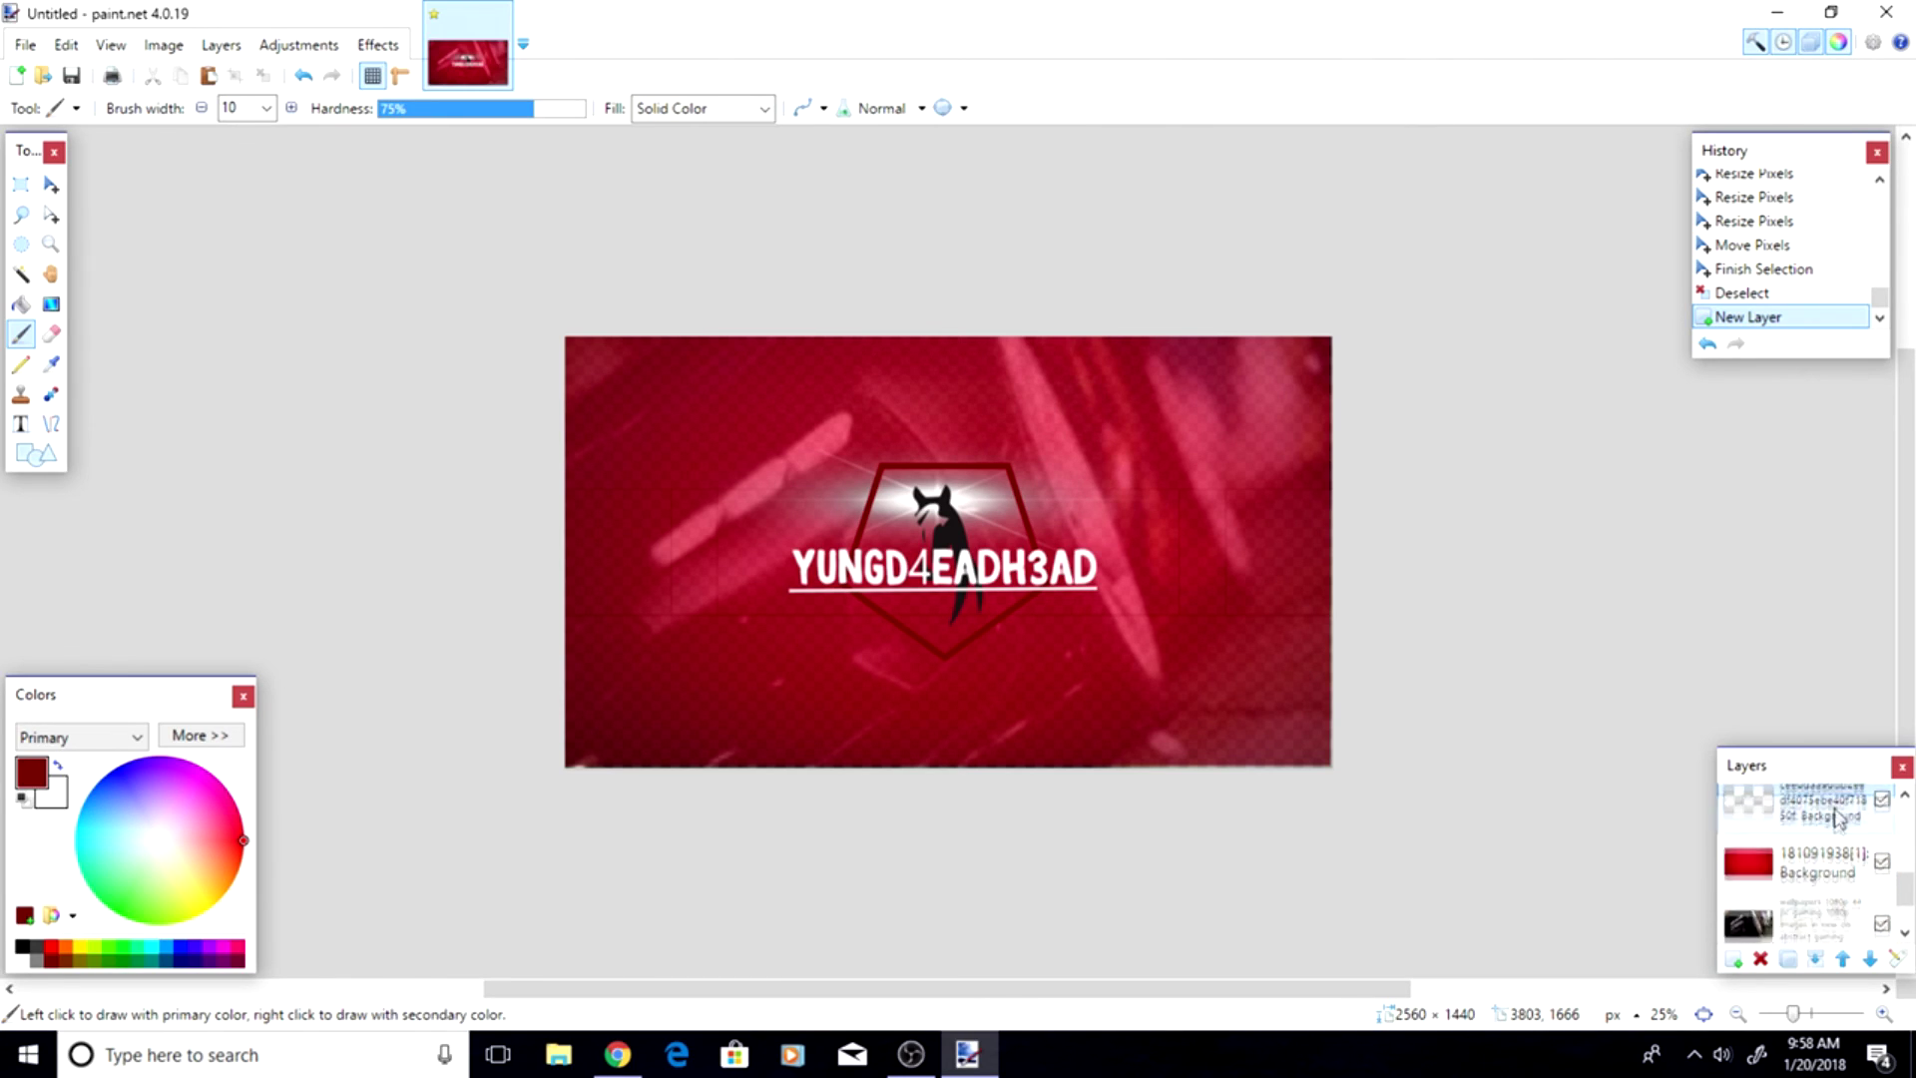
click(1843, 959)
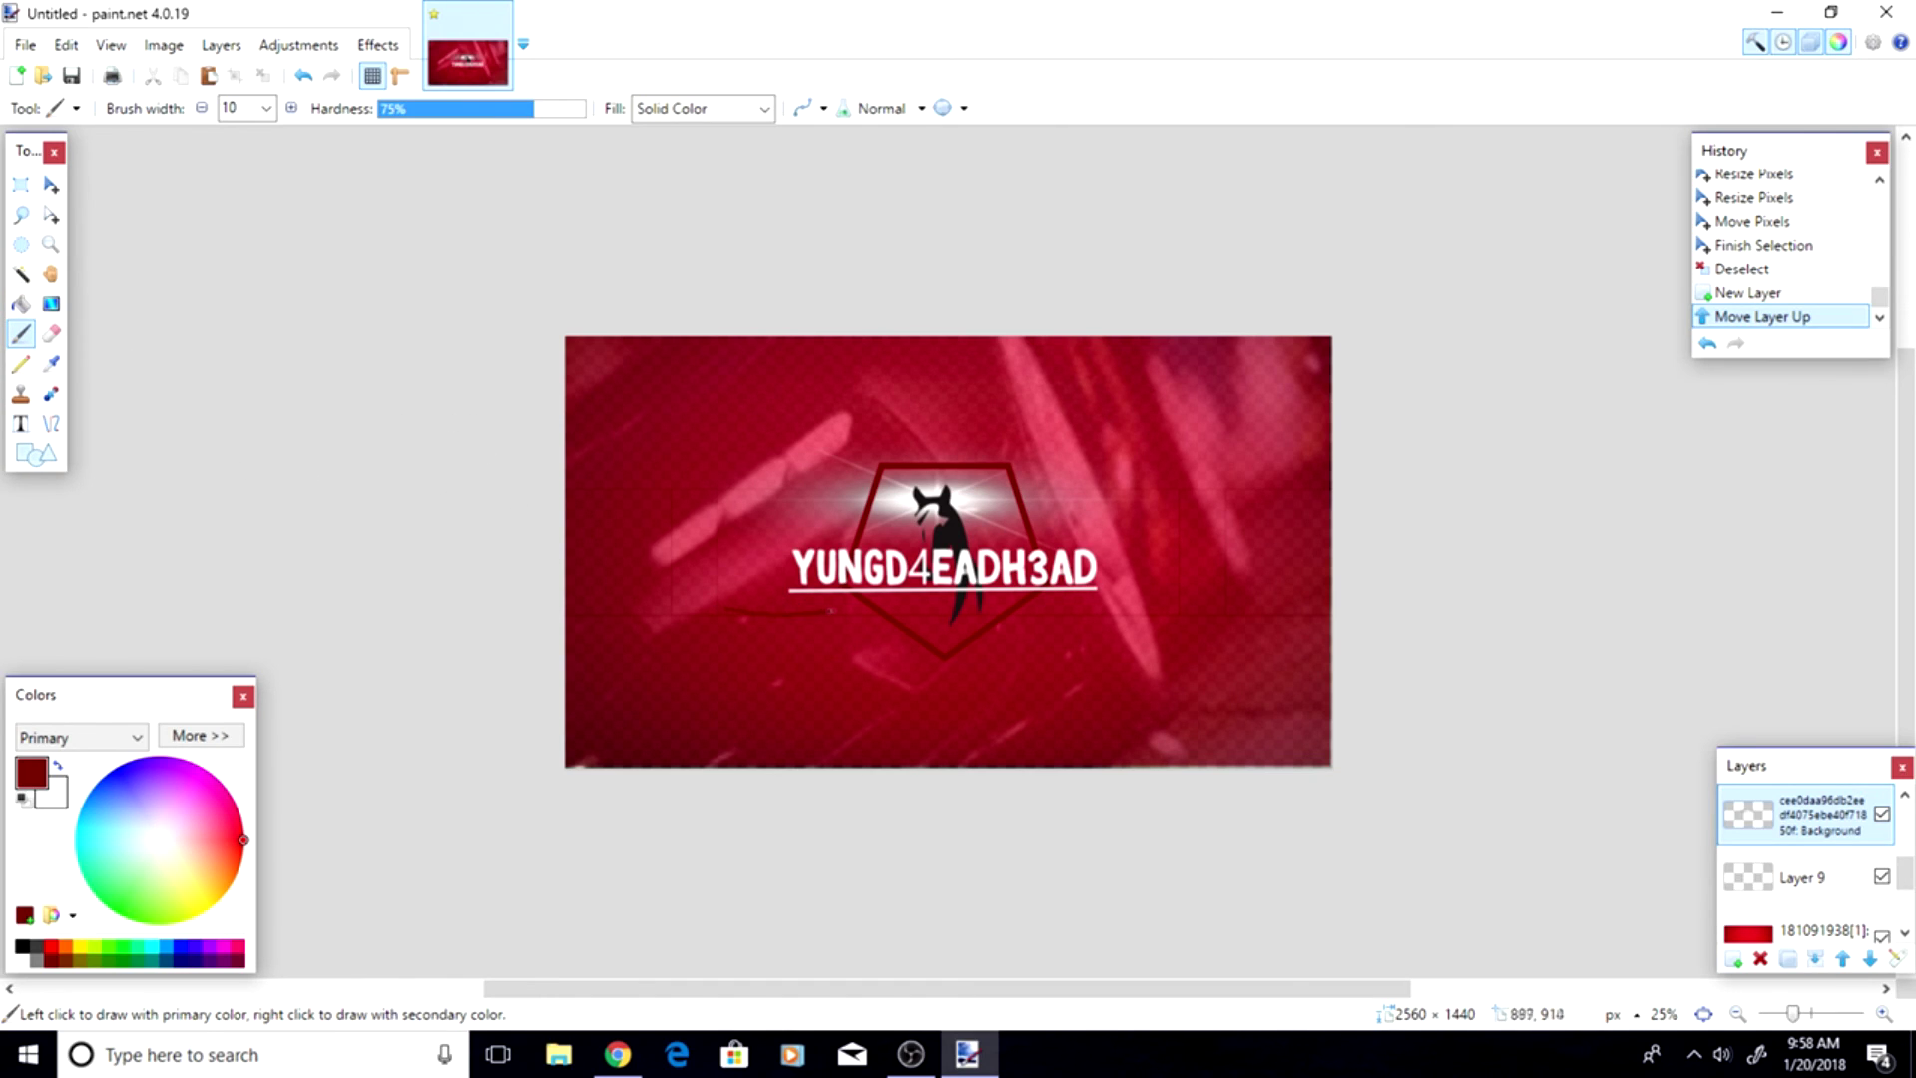
- Undo a stray brush stroke, select Layer 7, and add another empty layer on top
click(943, 608)
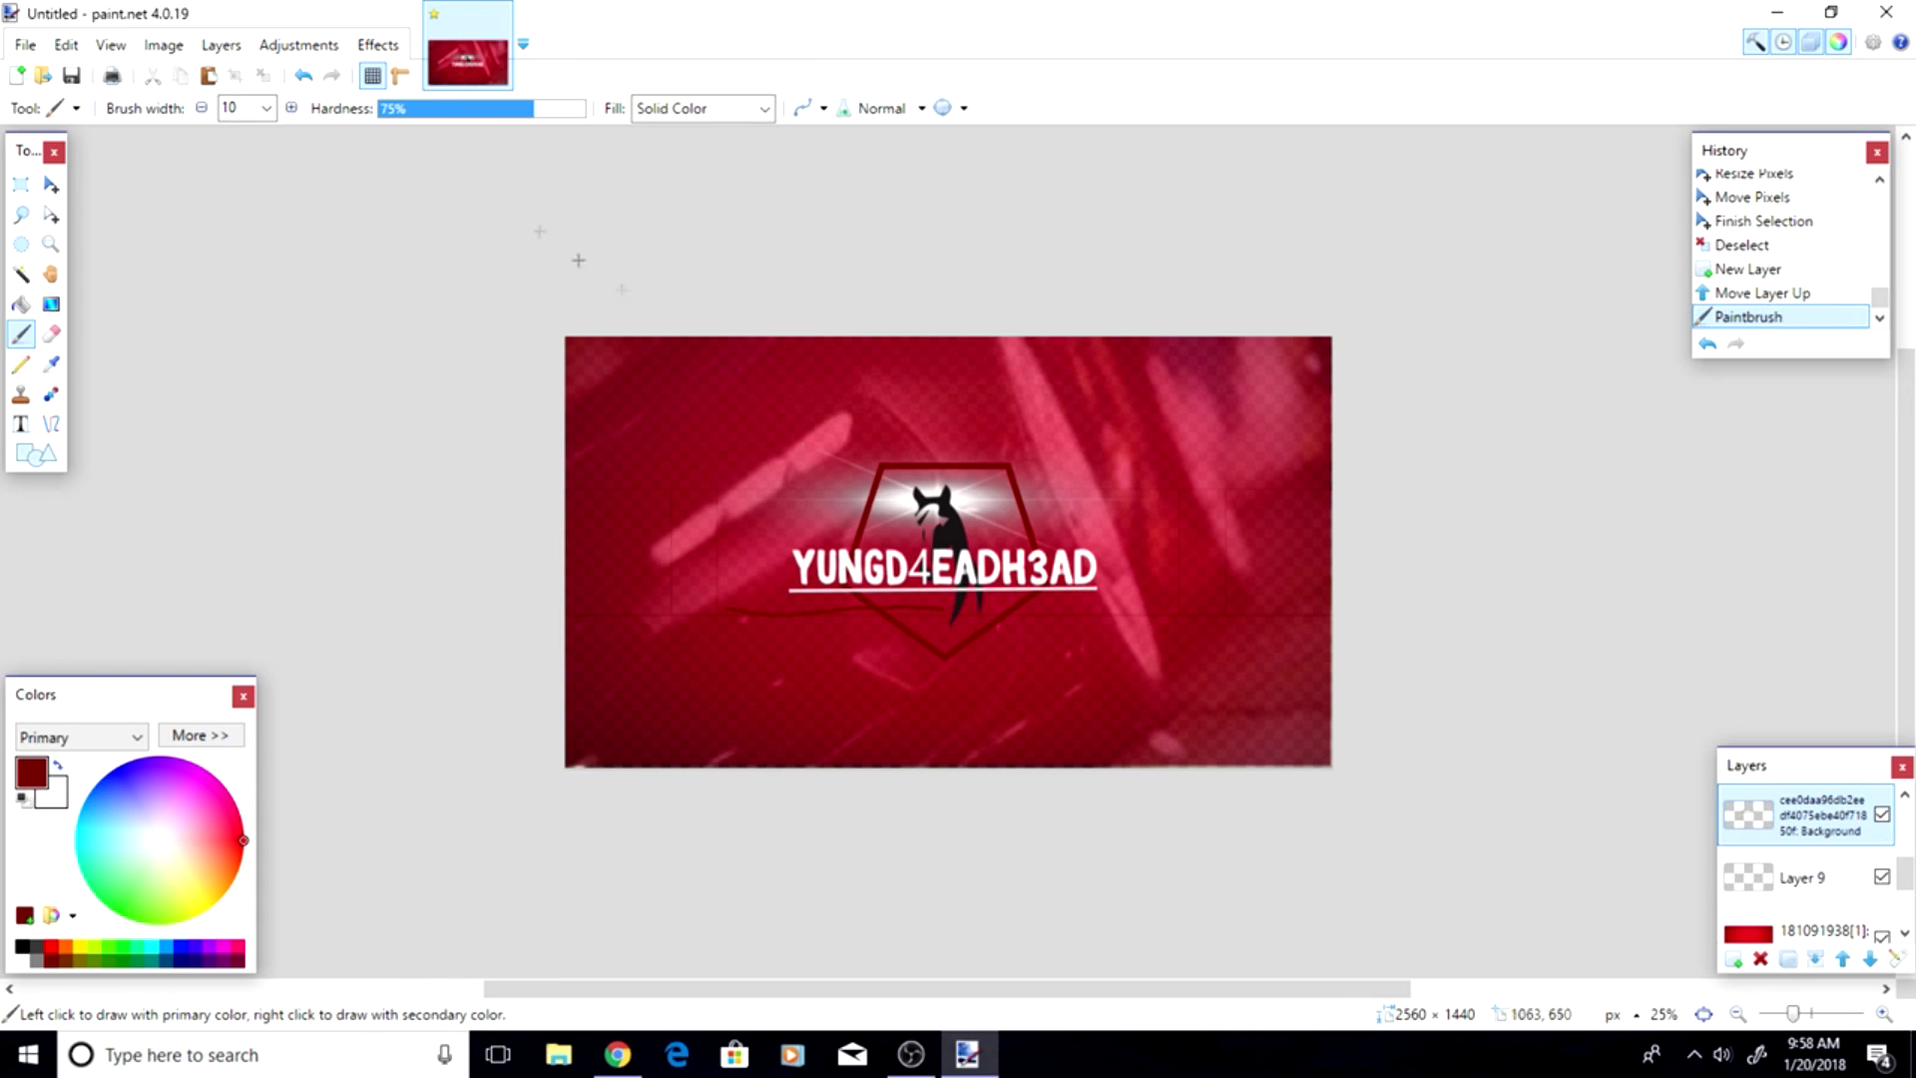
click(304, 75)
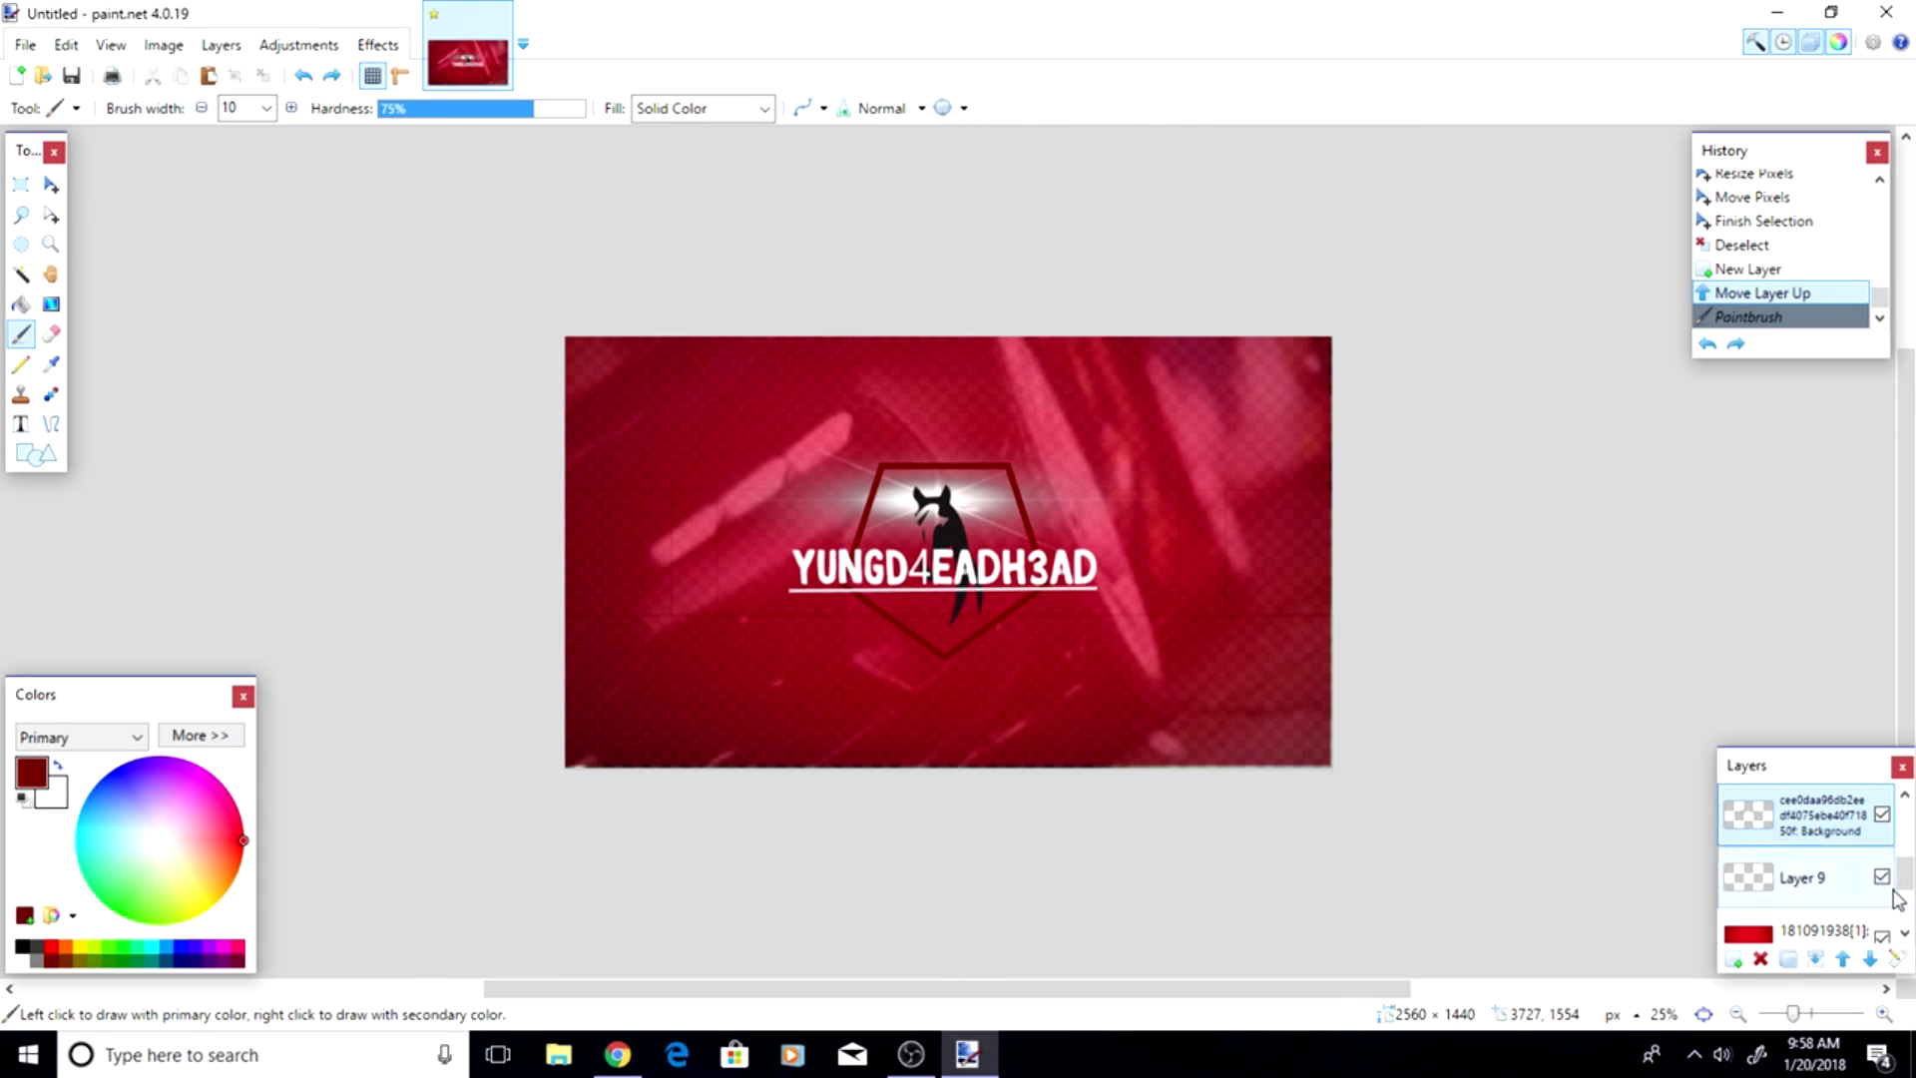
scroll(1806, 869, down, 3)
scroll(1834, 860, up, 4)
scroll(1834, 860, up, 3)
click(1778, 828)
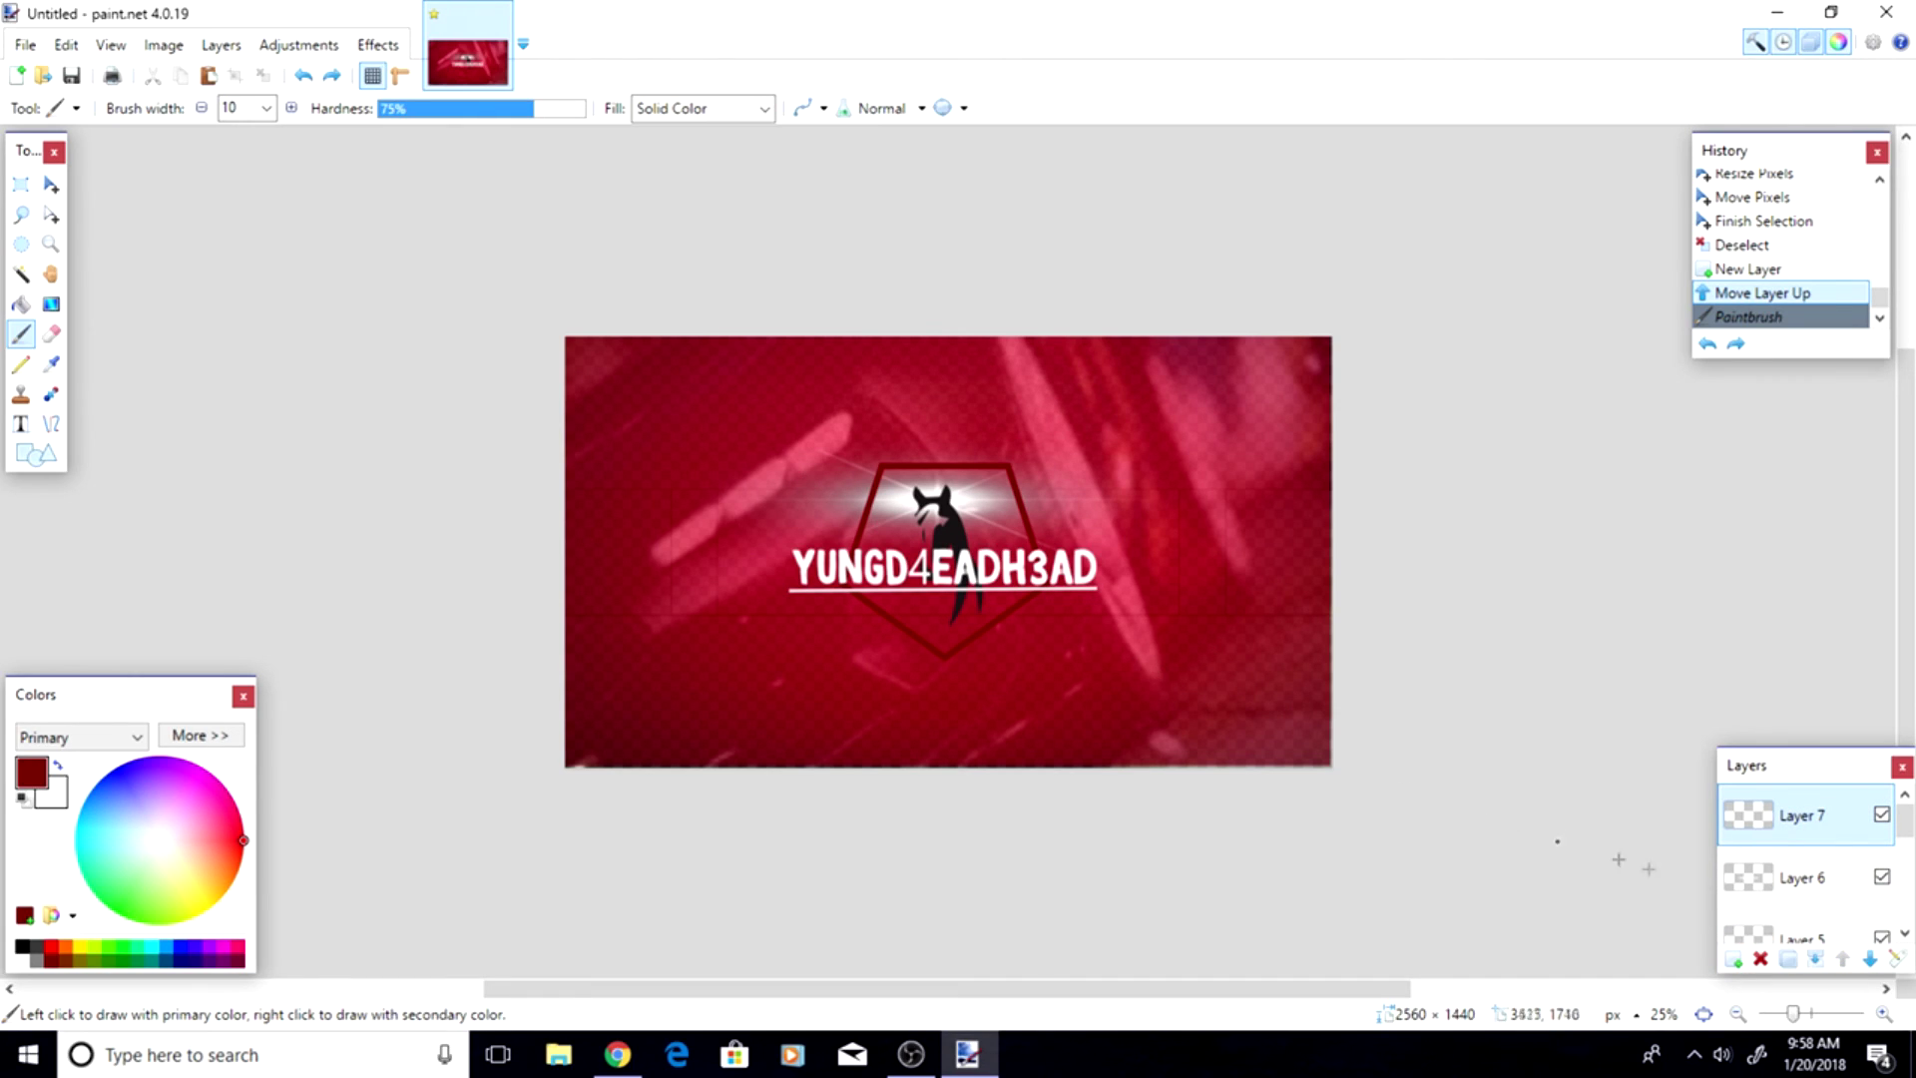
click(1734, 959)
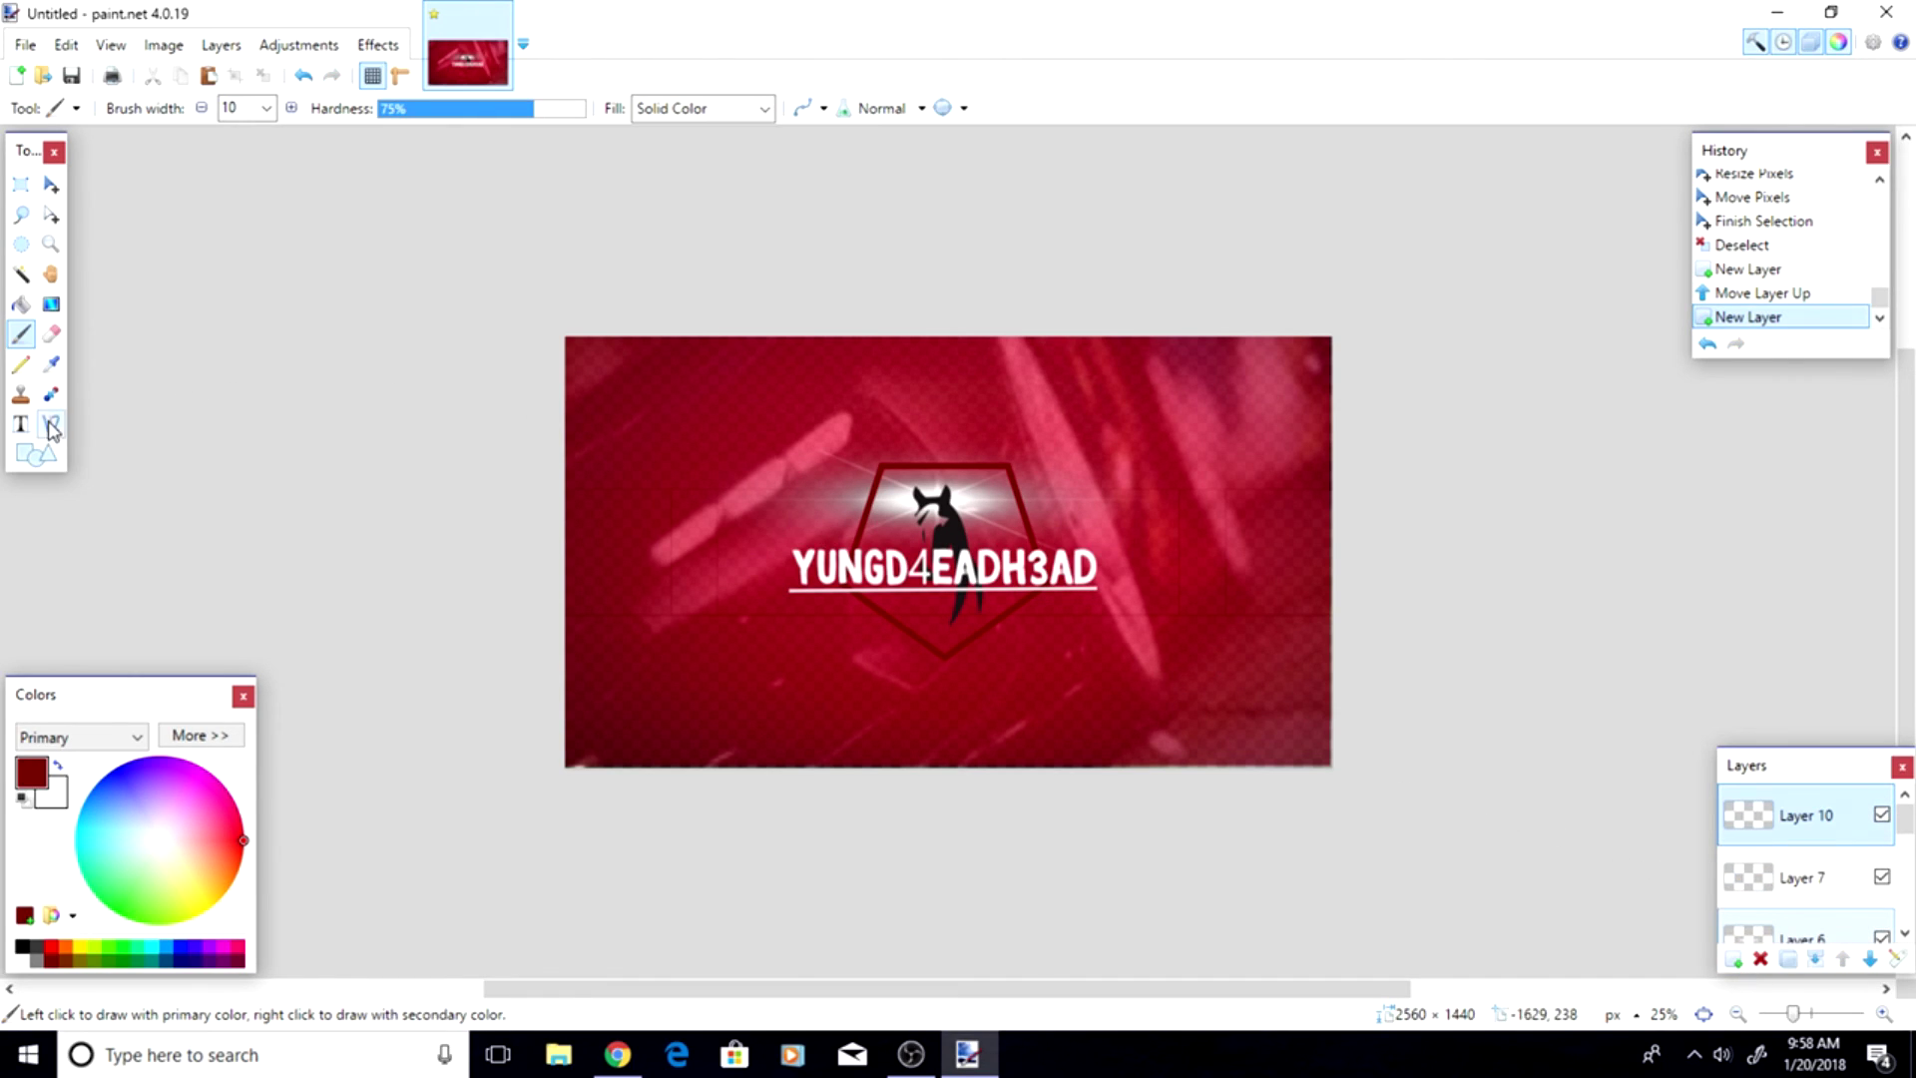
- Set the brush width to 90, then paint and undo a dark red test stroke
click(266, 108)
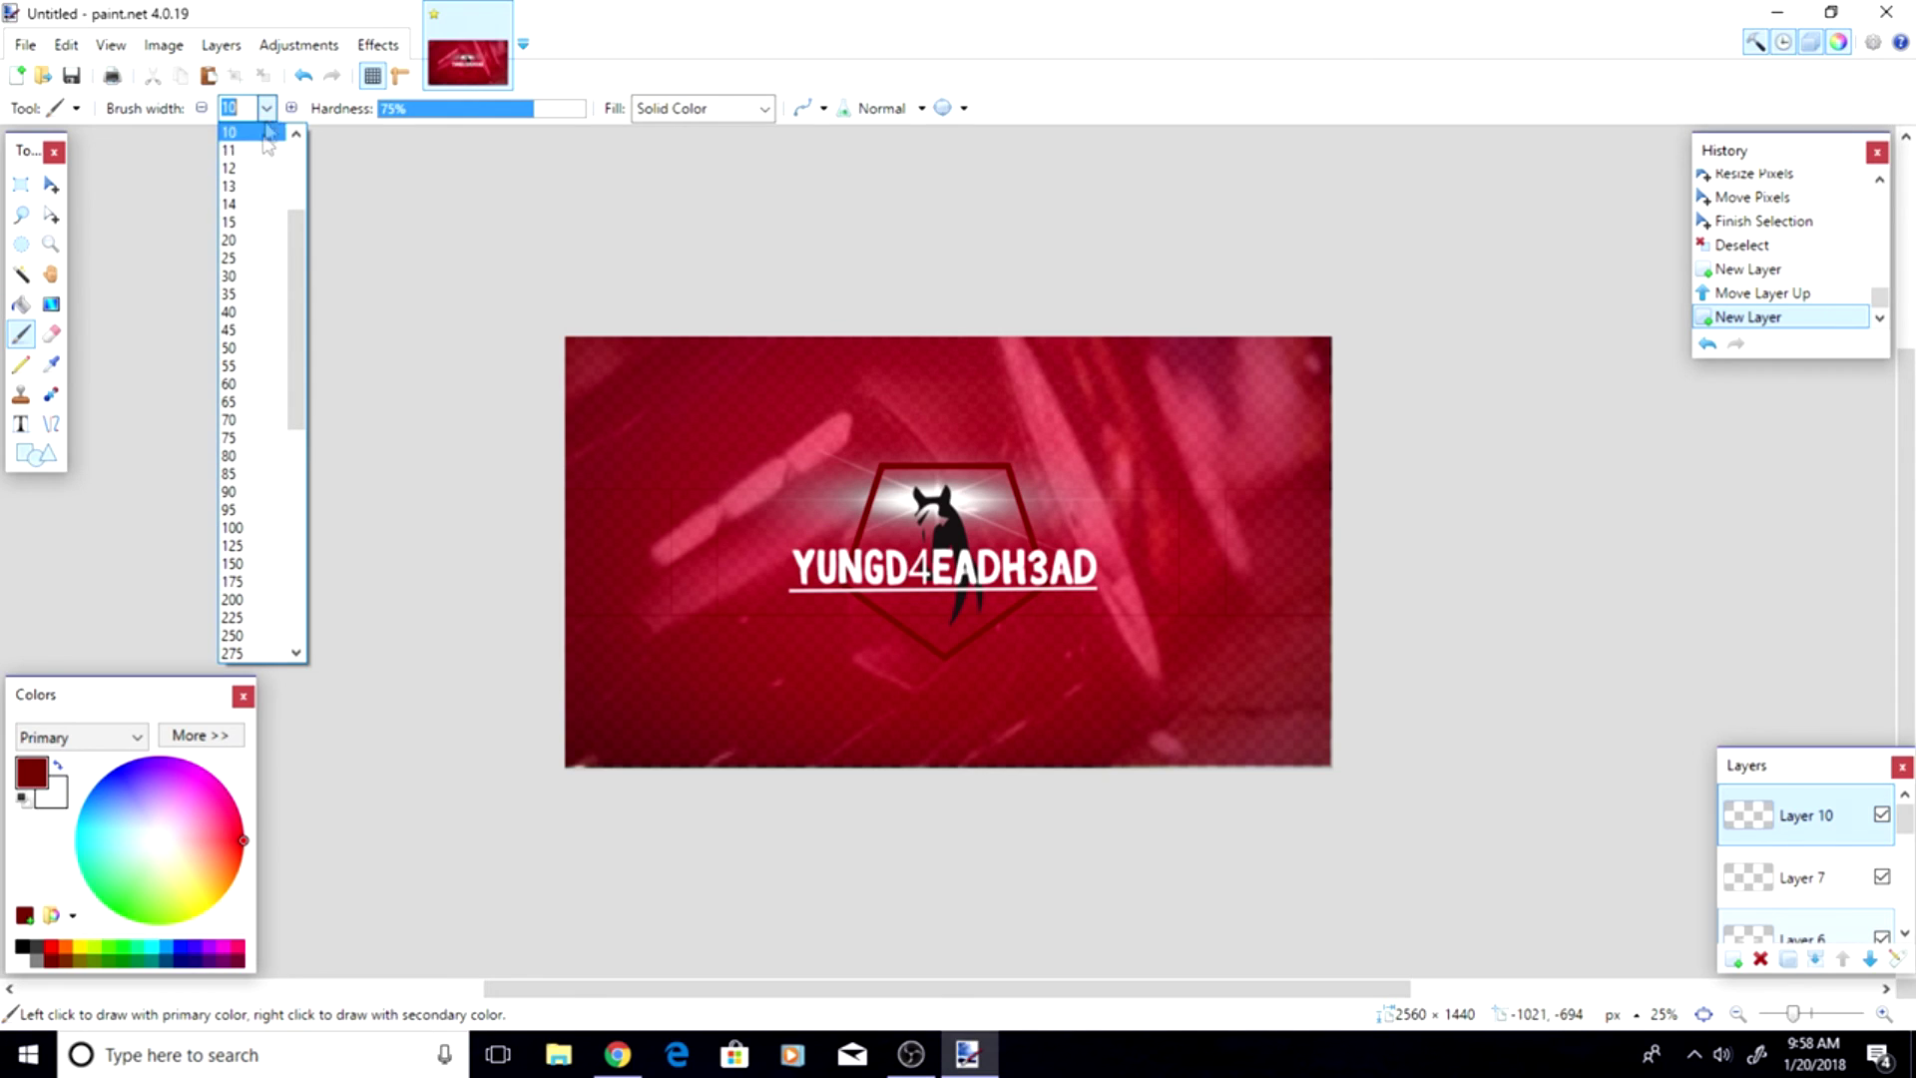
click(254, 290)
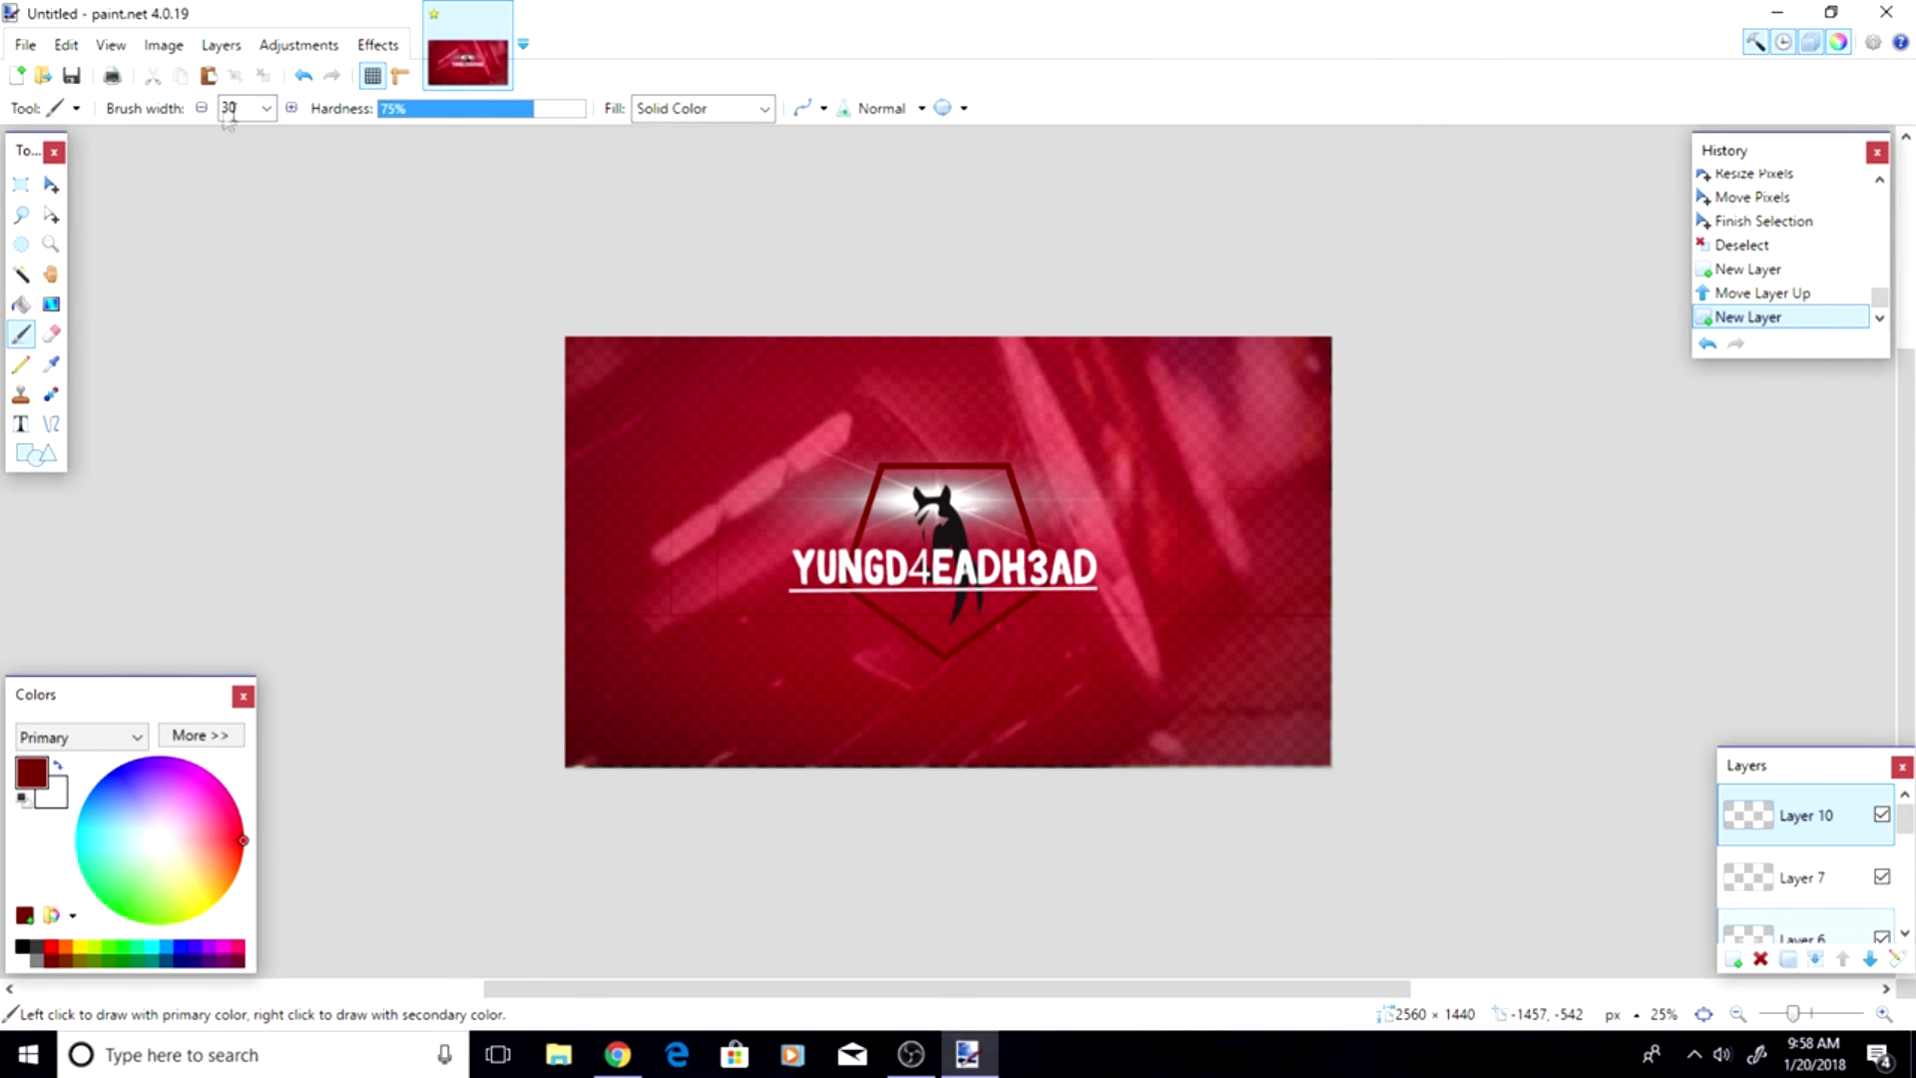
click(266, 108)
click(239, 354)
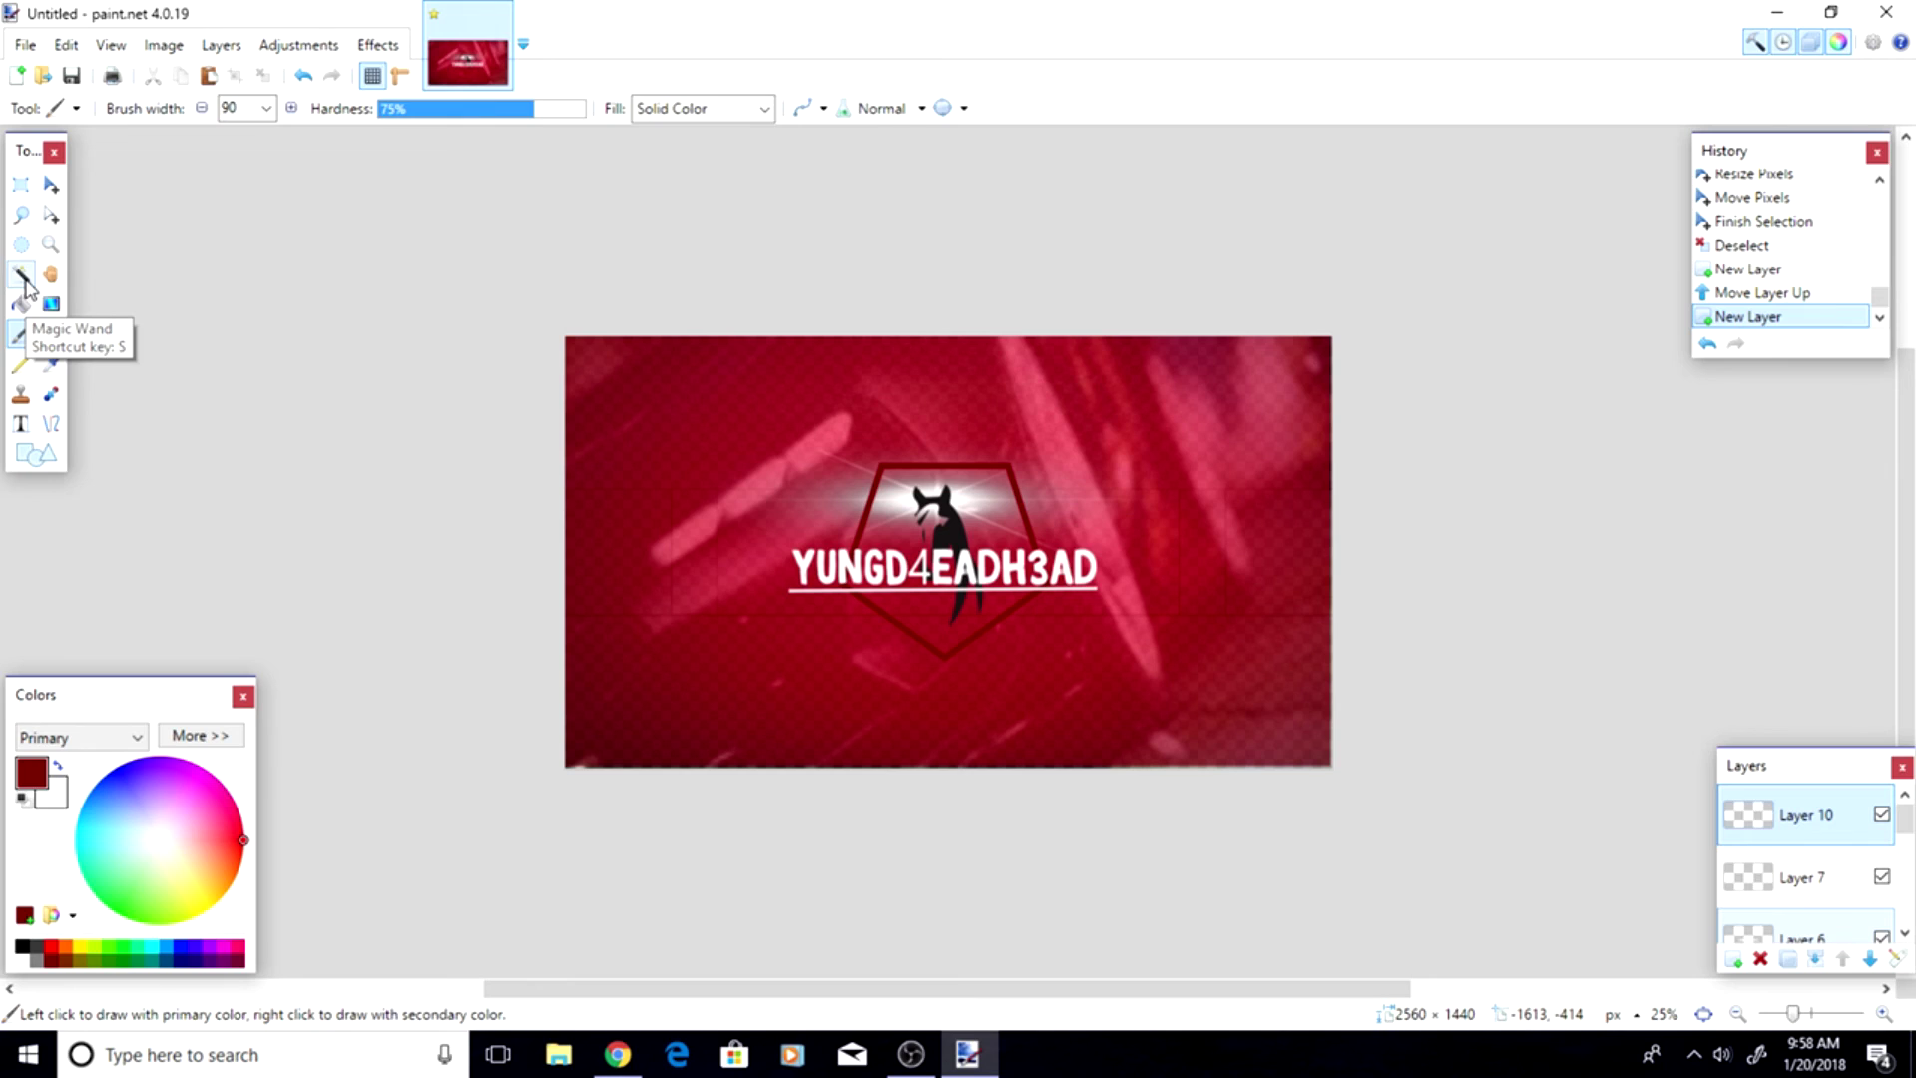
click(22, 276)
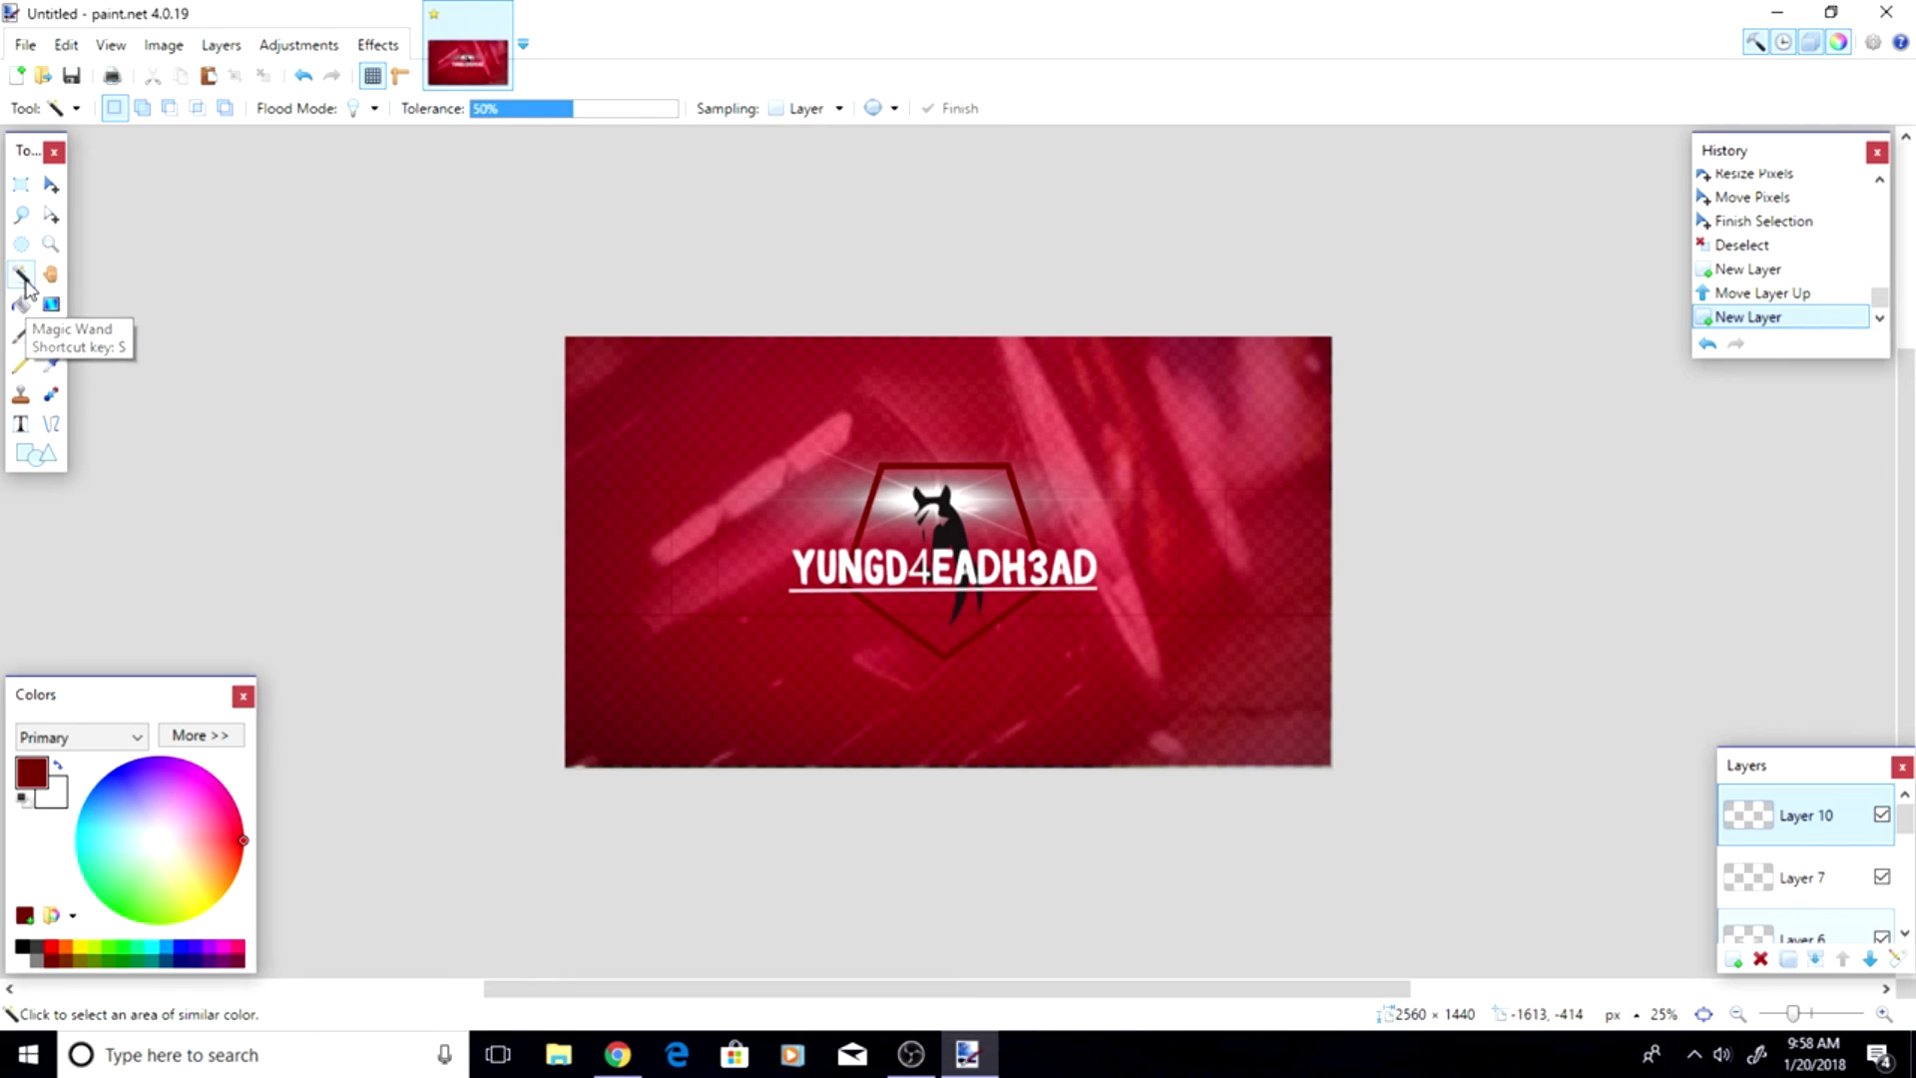
click(22, 335)
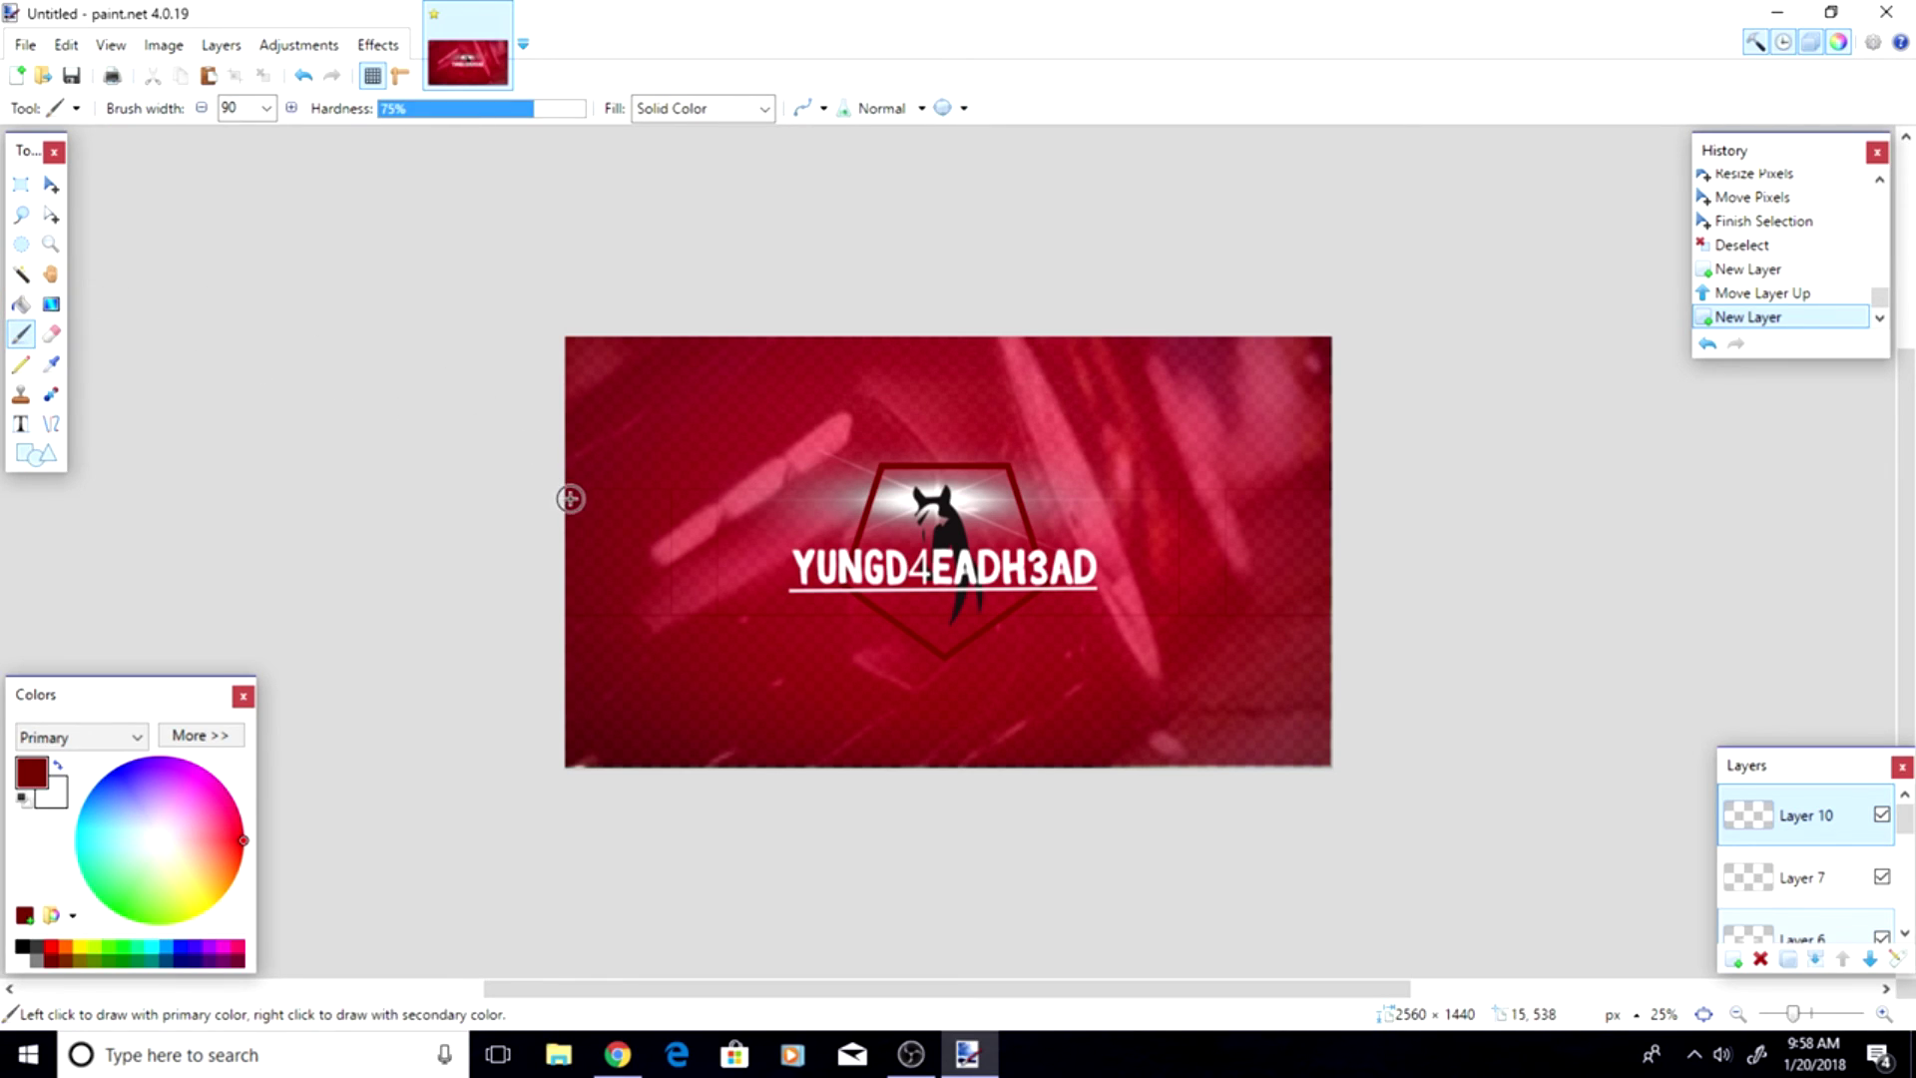
drag(583, 506, 651, 603)
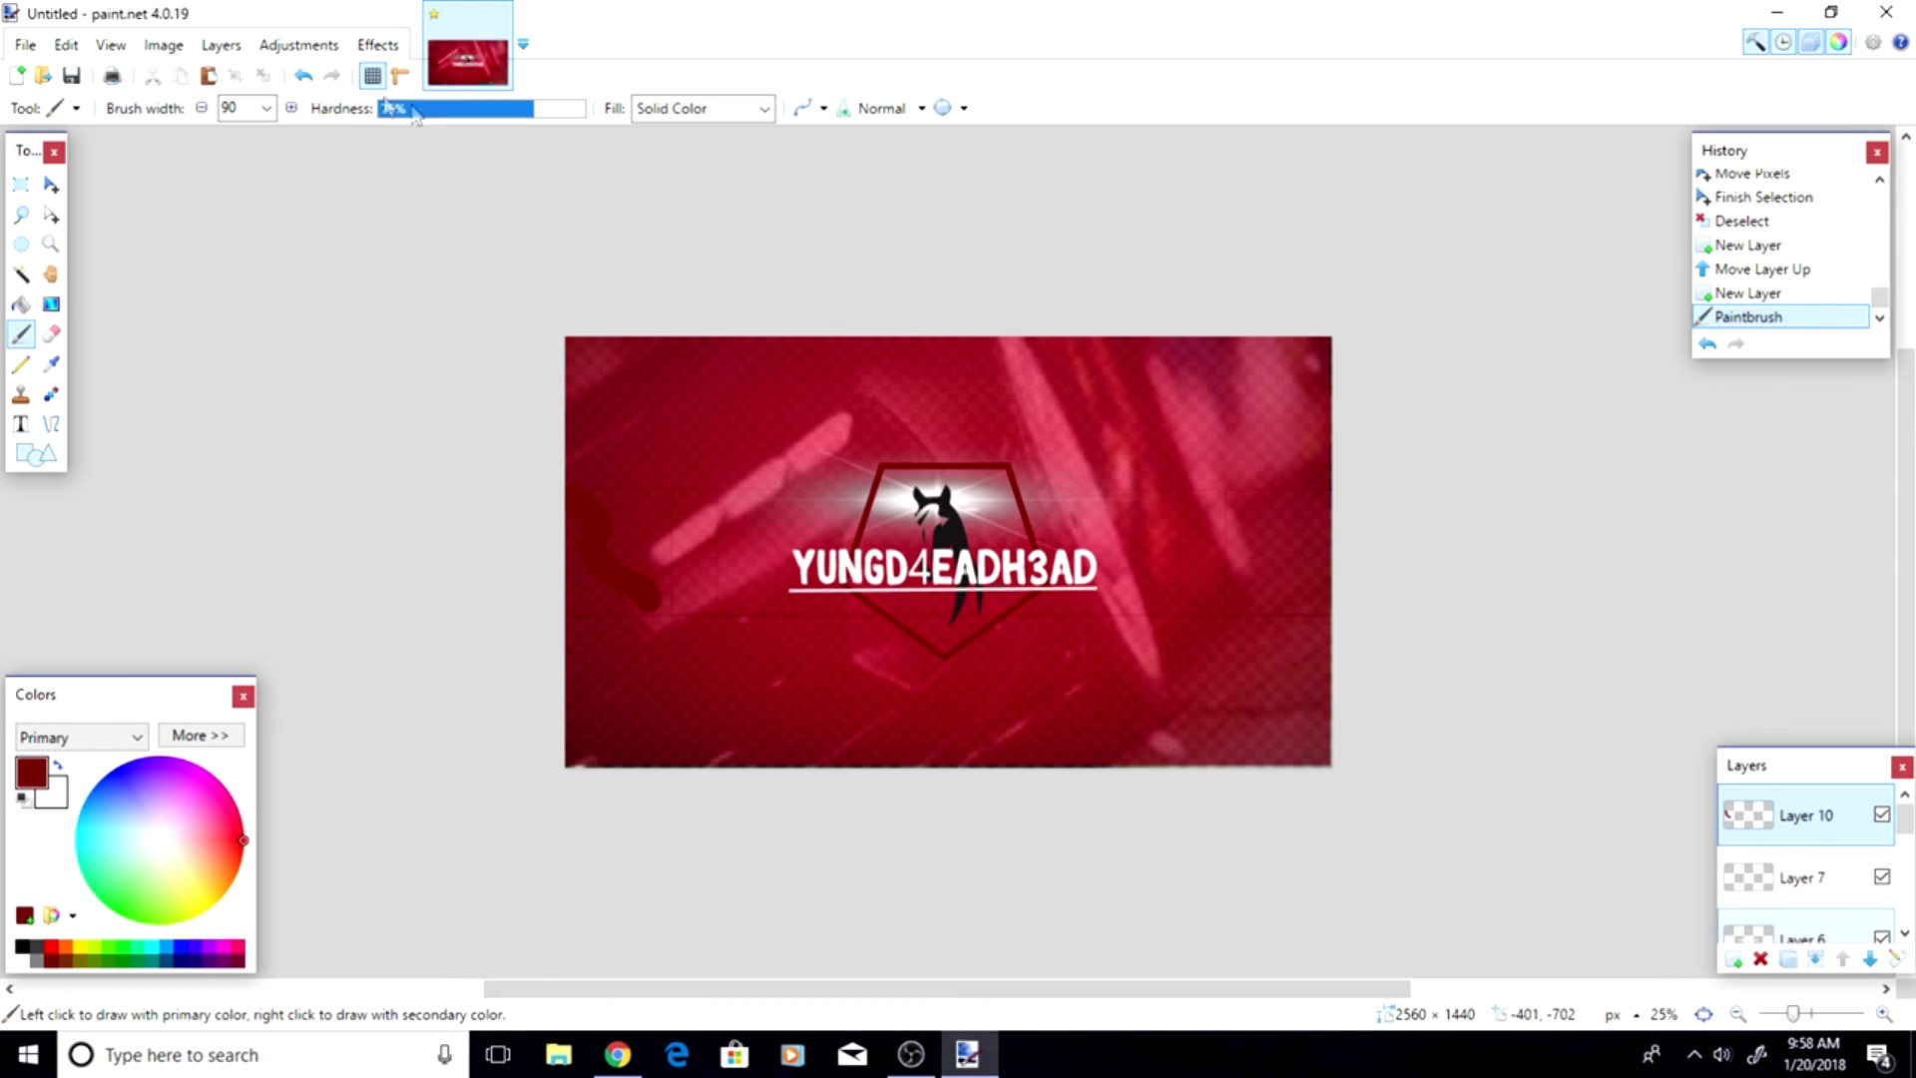
click(309, 76)
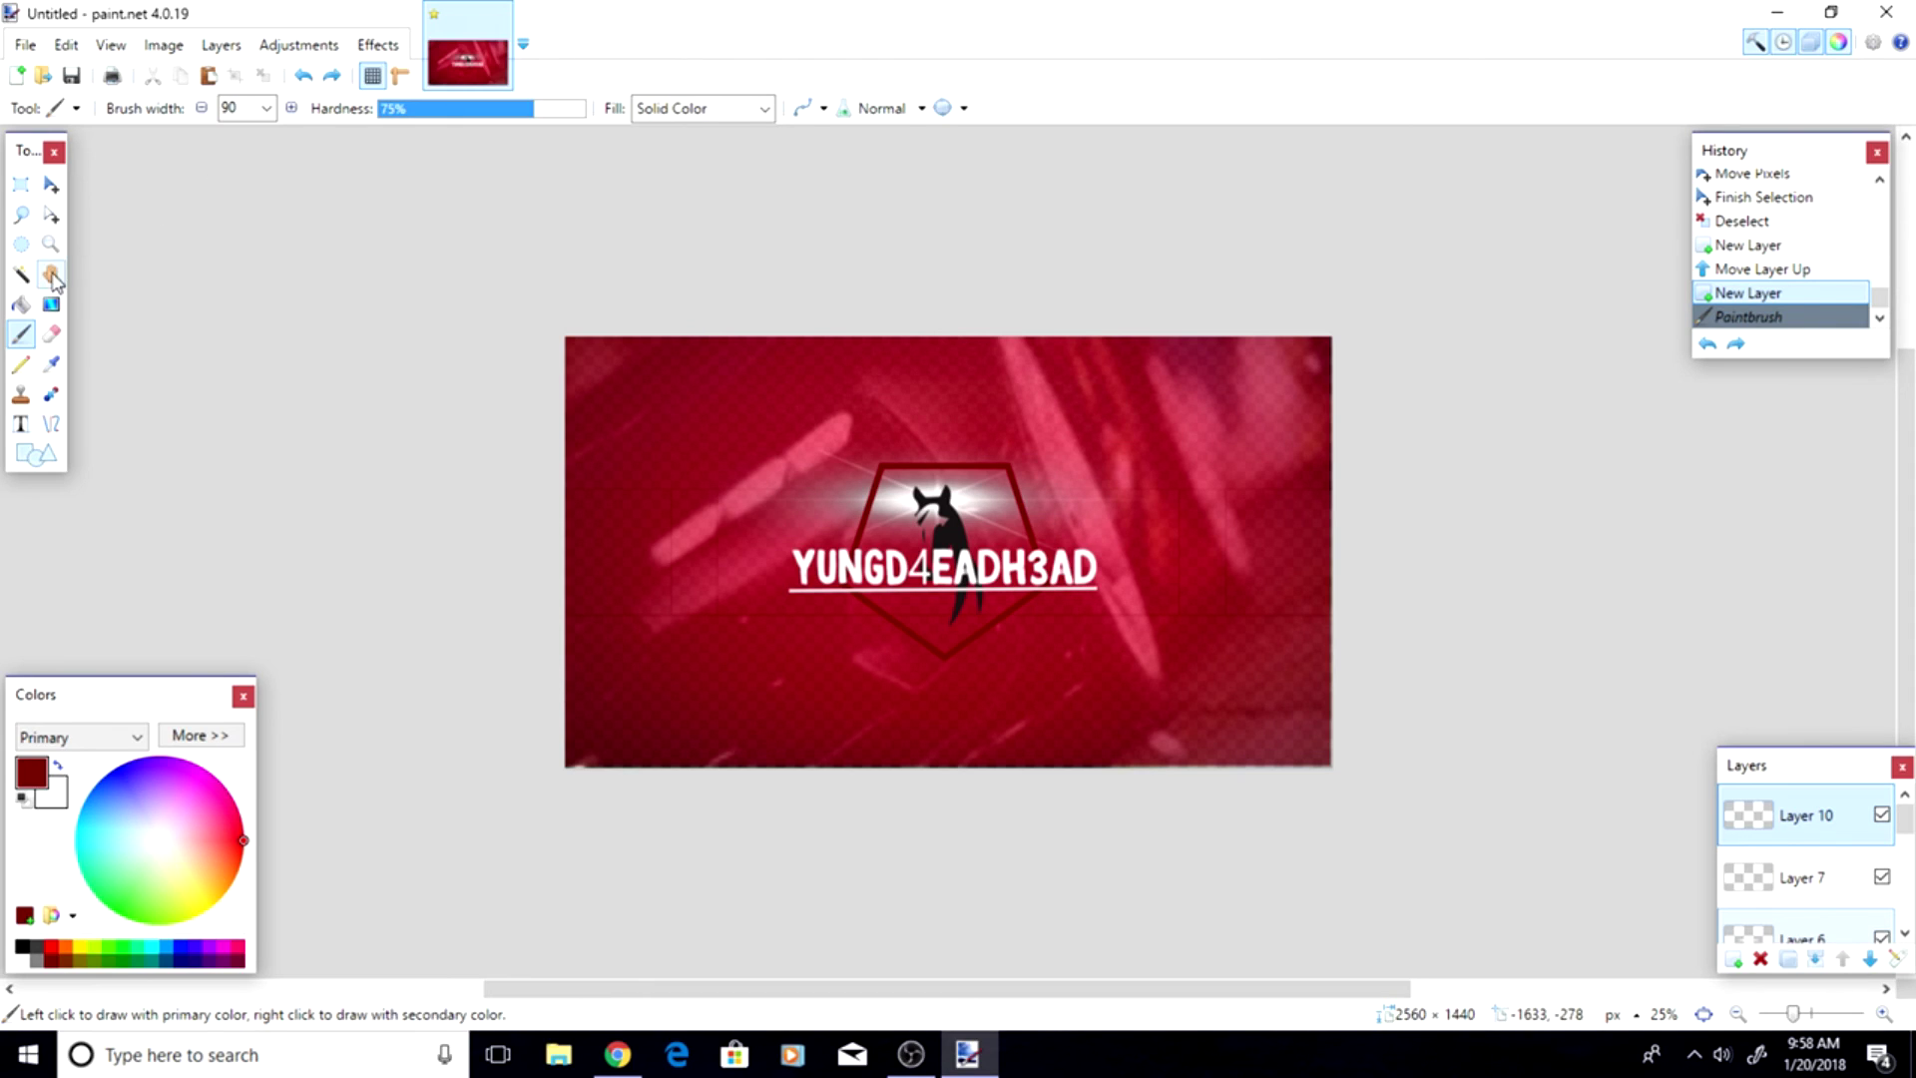
- Set the Line/Curve width to 10 and make white the drawing colour
click(52, 423)
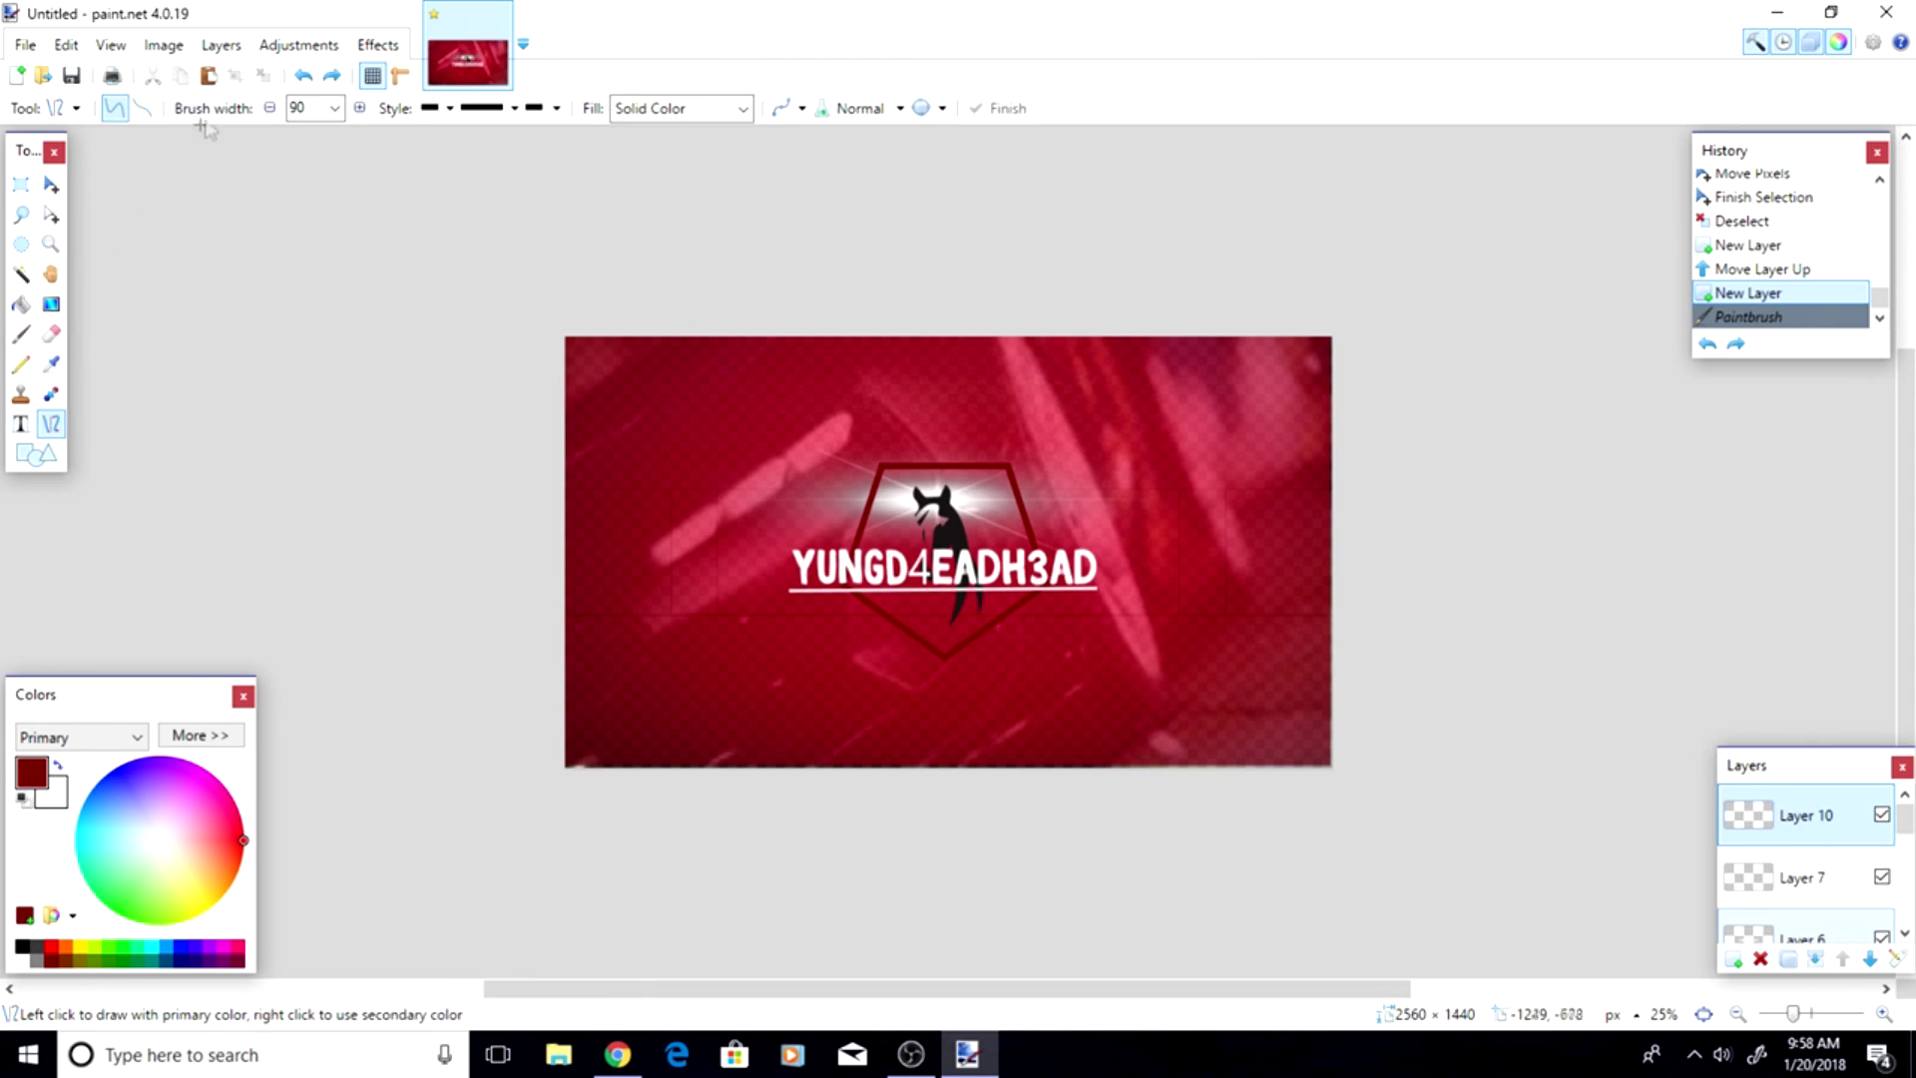
click(336, 108)
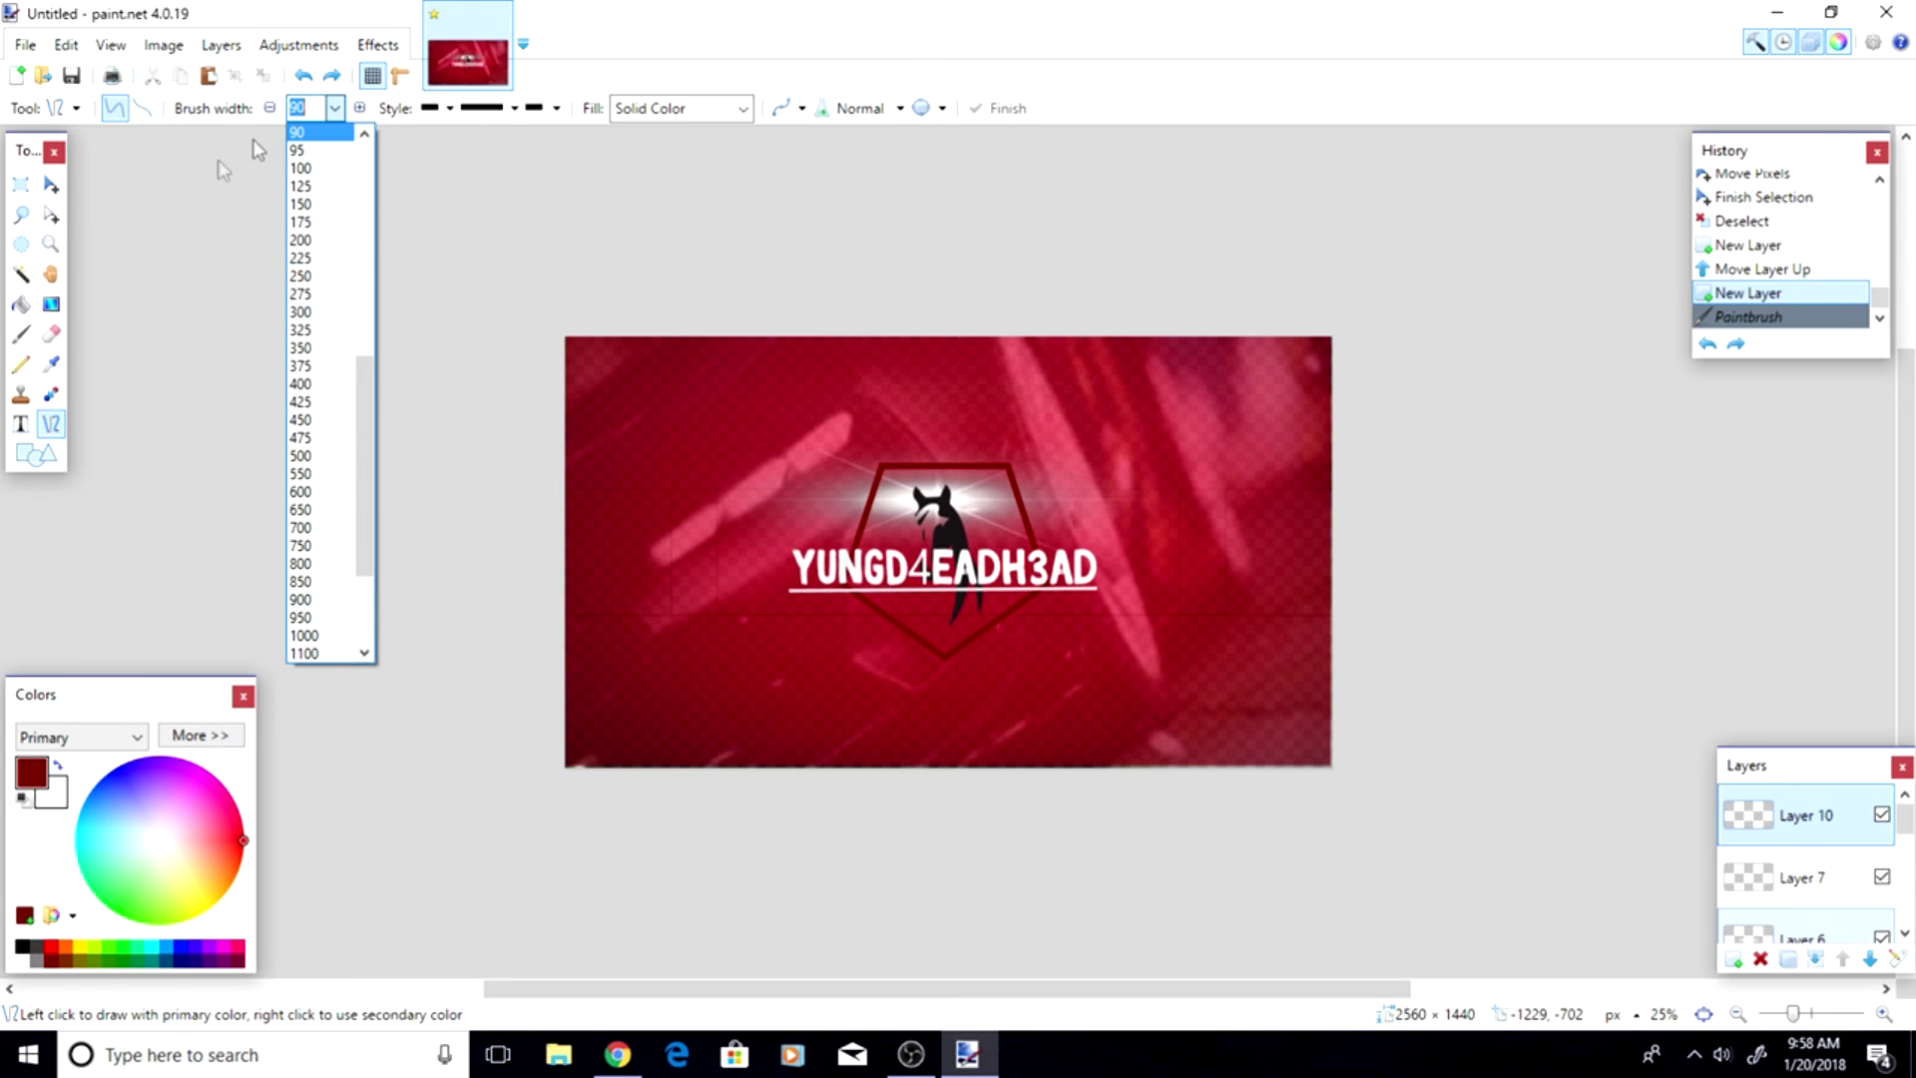
click(251, 245)
click(333, 110)
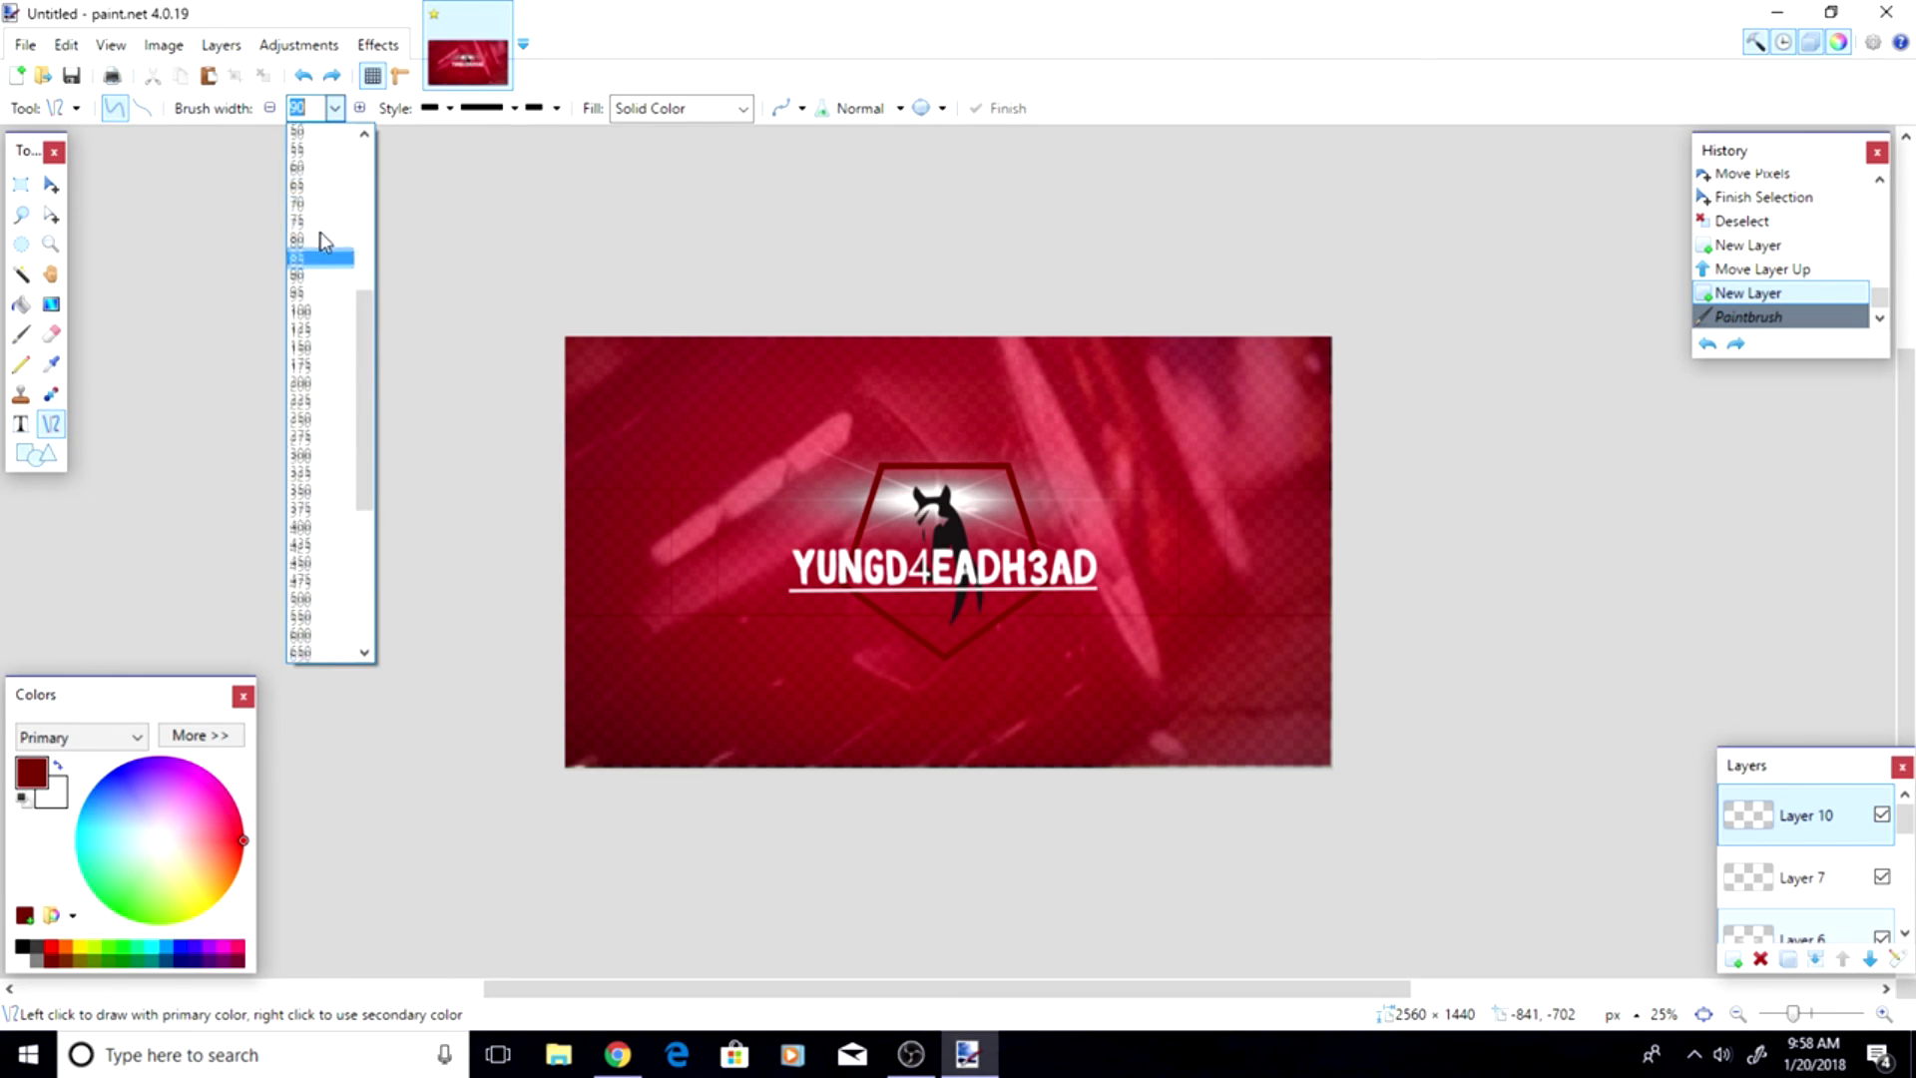
scroll(319, 175, up, 6)
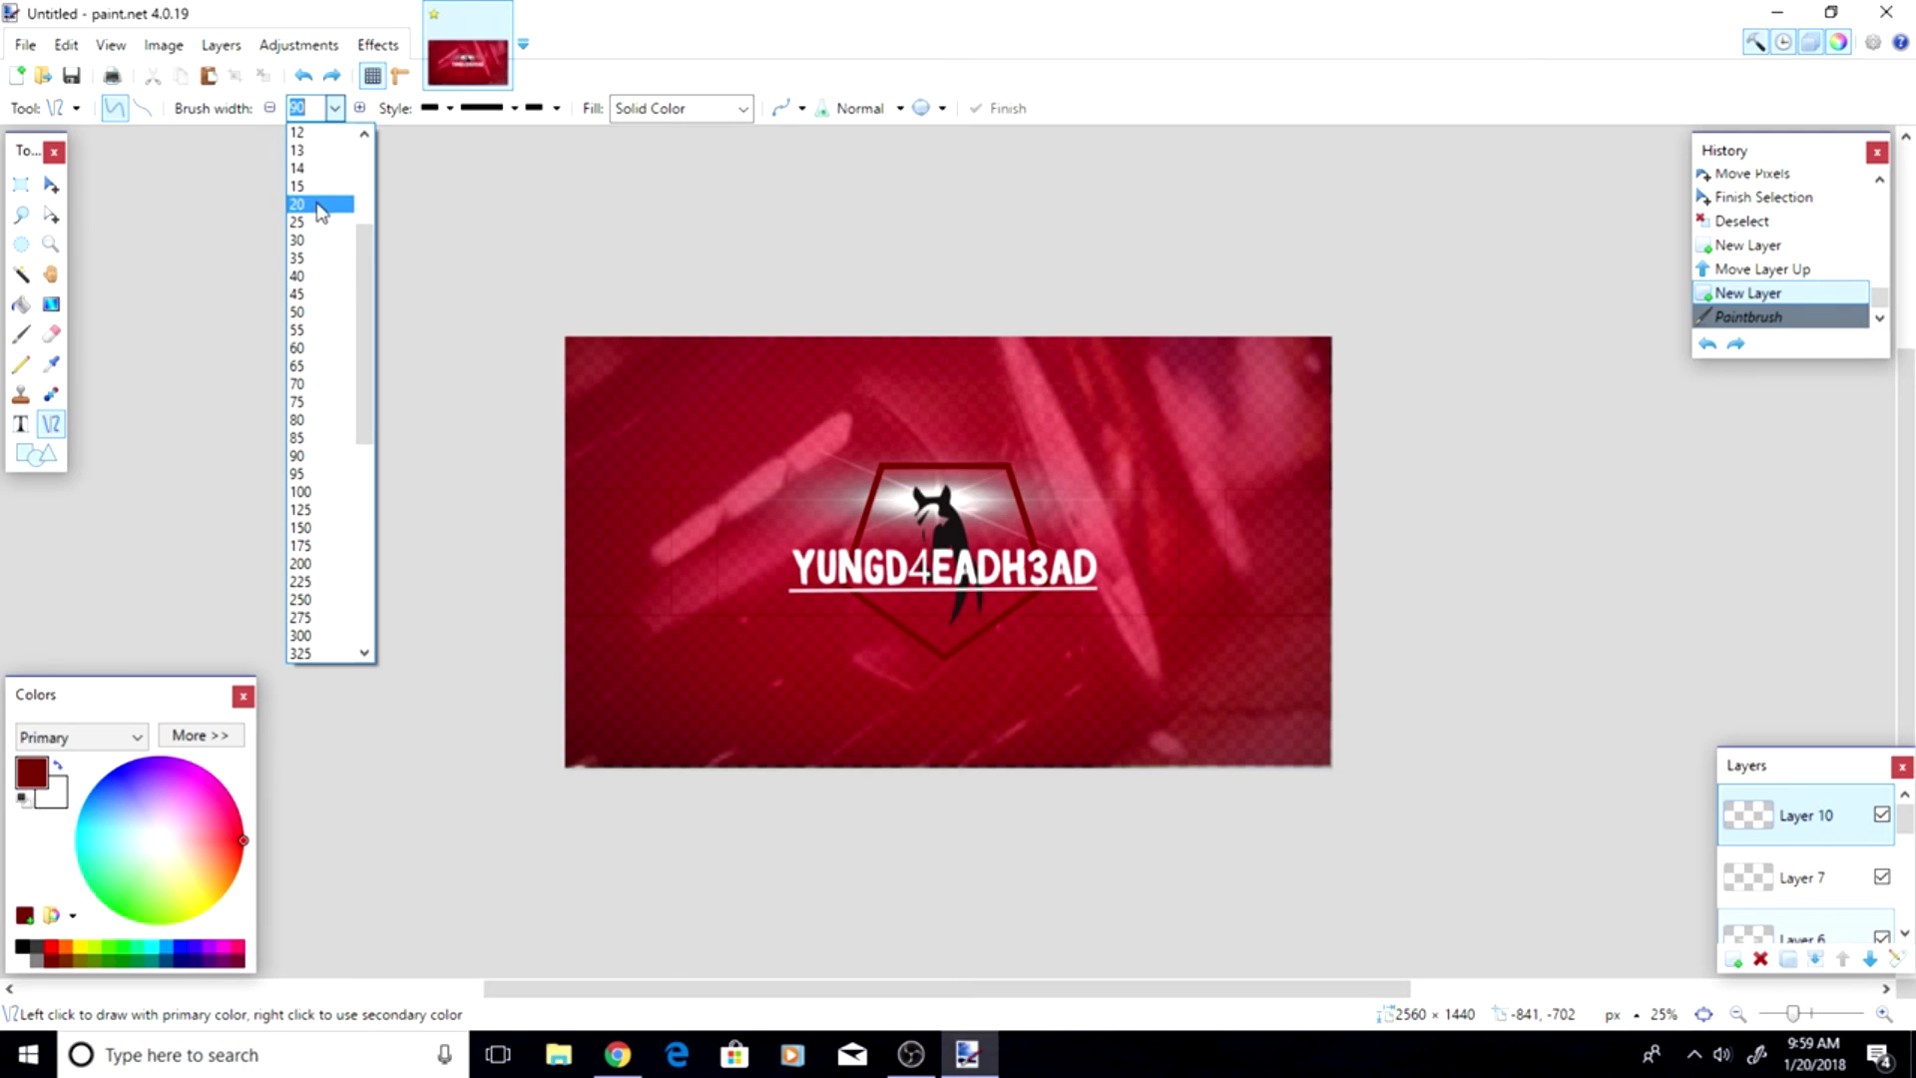
scroll(317, 250, up, 1)
scroll(322, 215, up, 1)
click(322, 206)
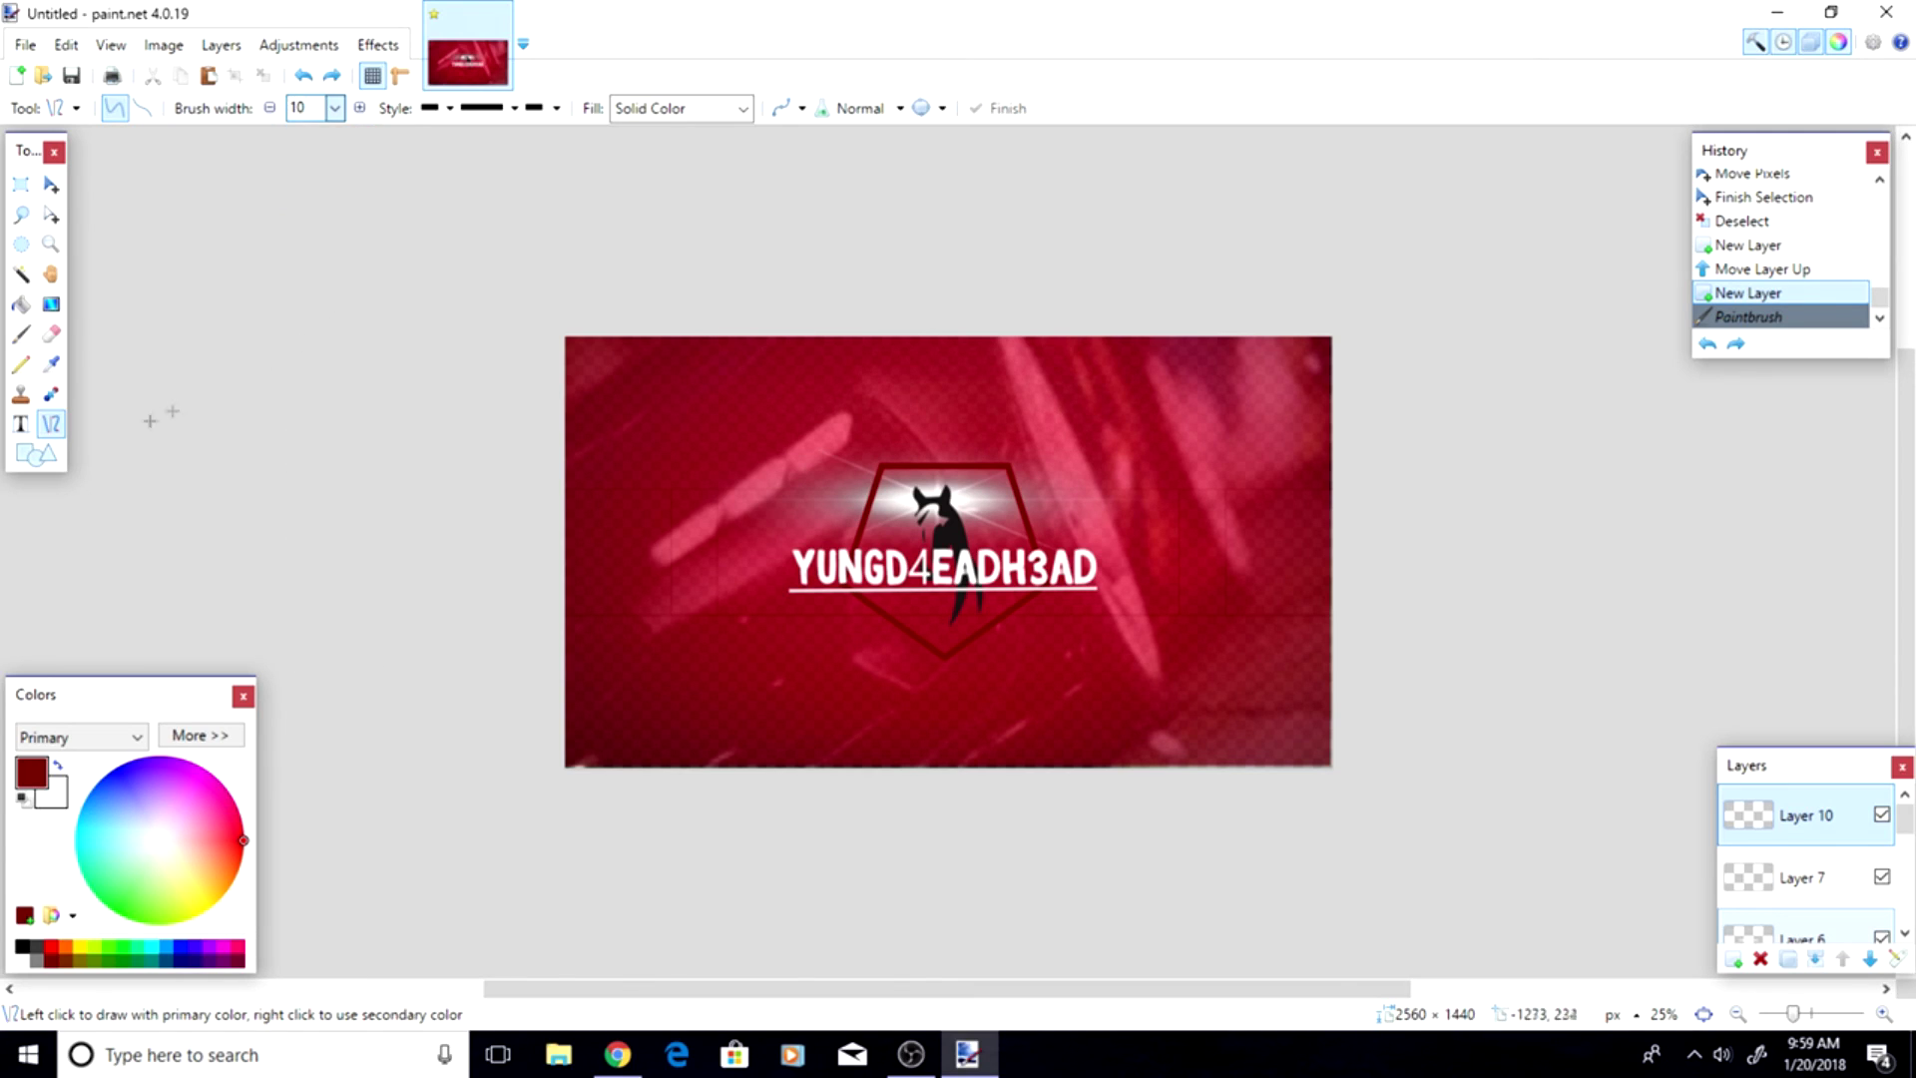
click(57, 766)
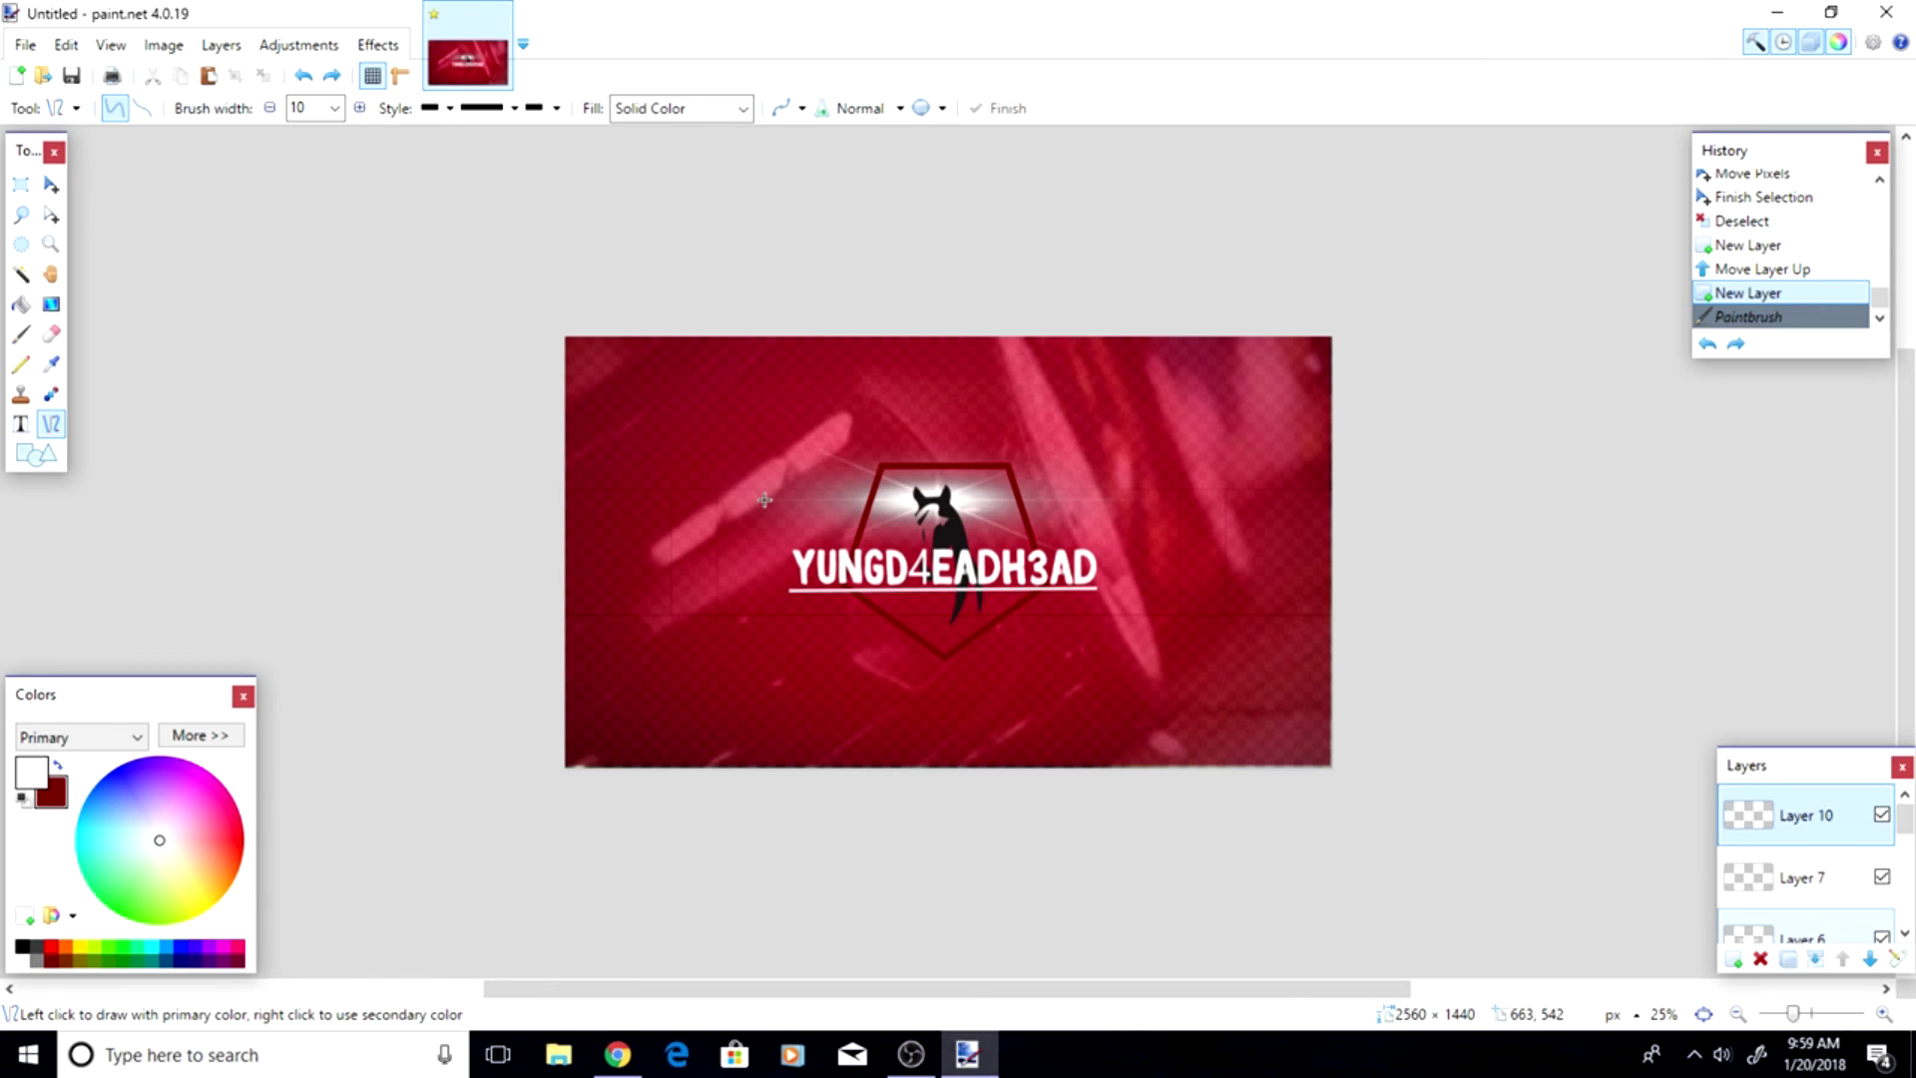
- Draw a white line left of the title and bend it into a curved bracket
drag(758, 499, 759, 581)
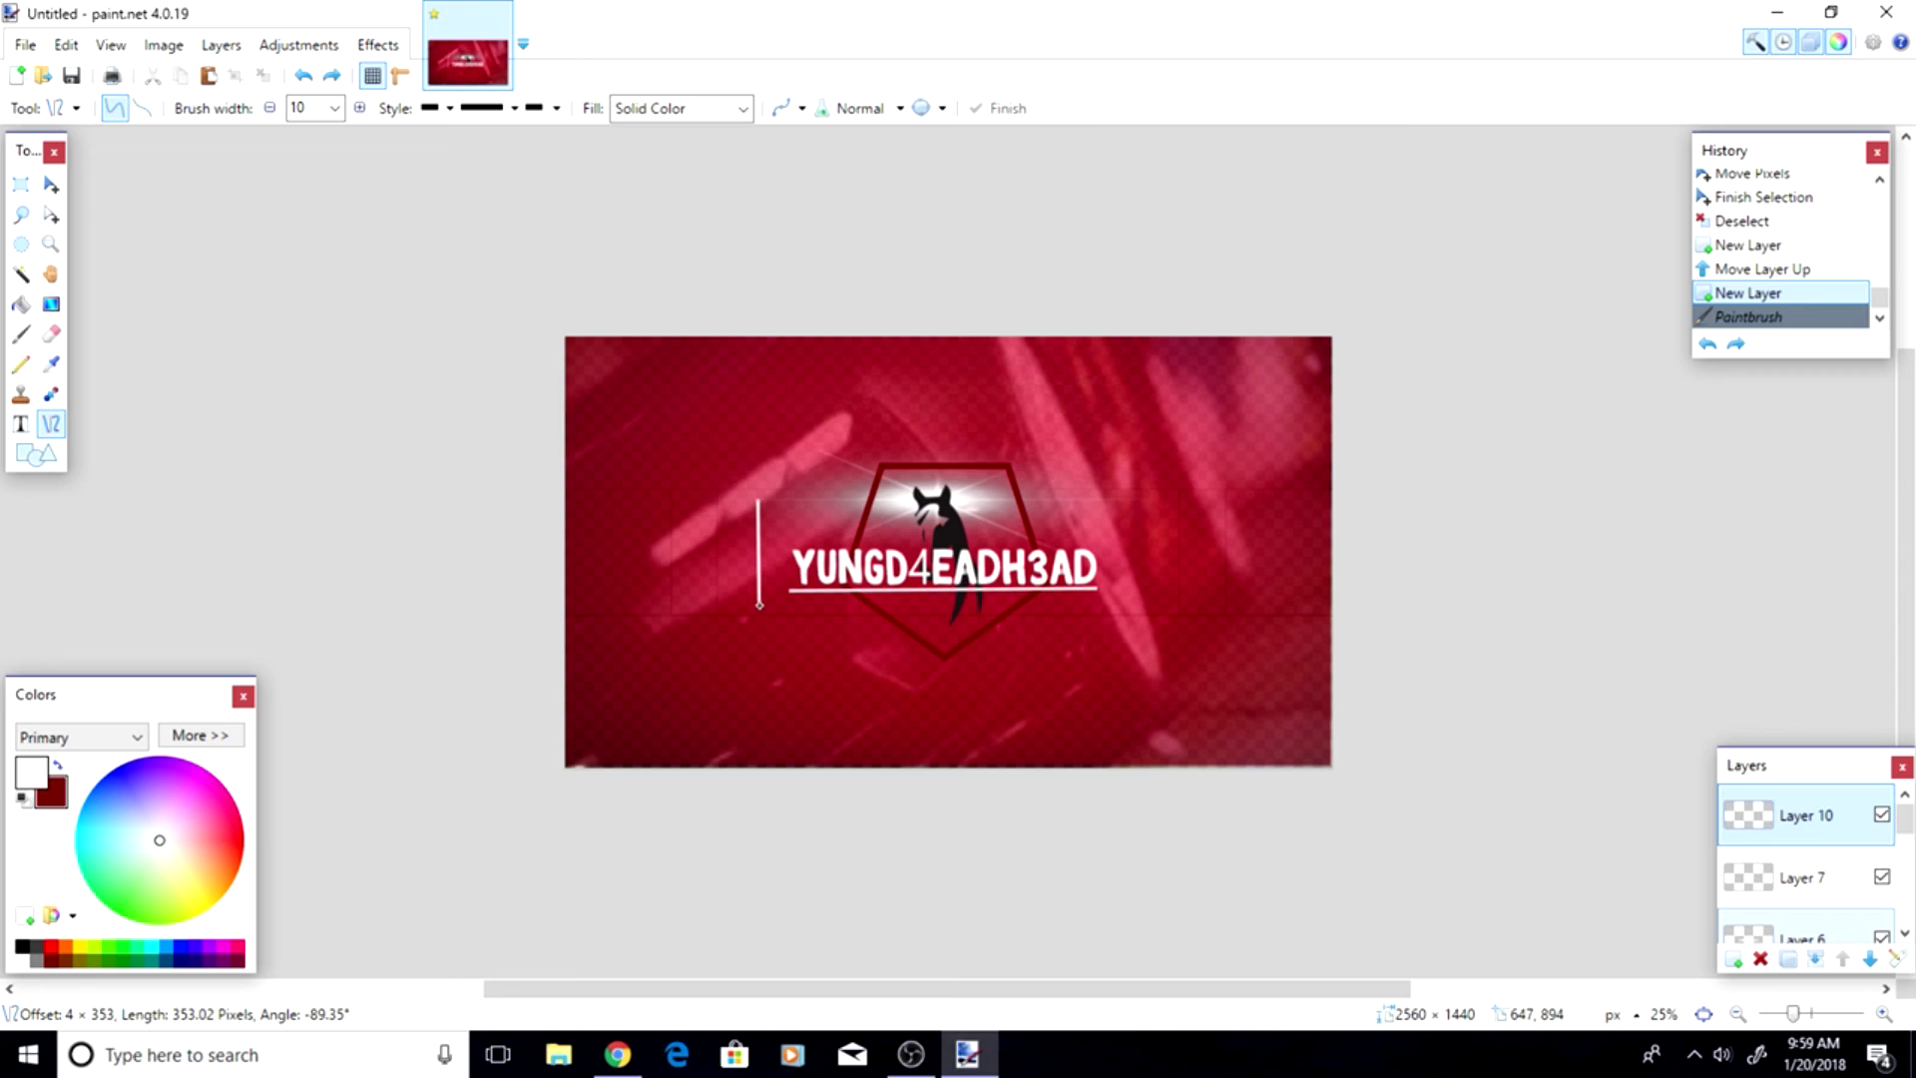
drag(759, 499, 778, 499)
drag(759, 605, 788, 610)
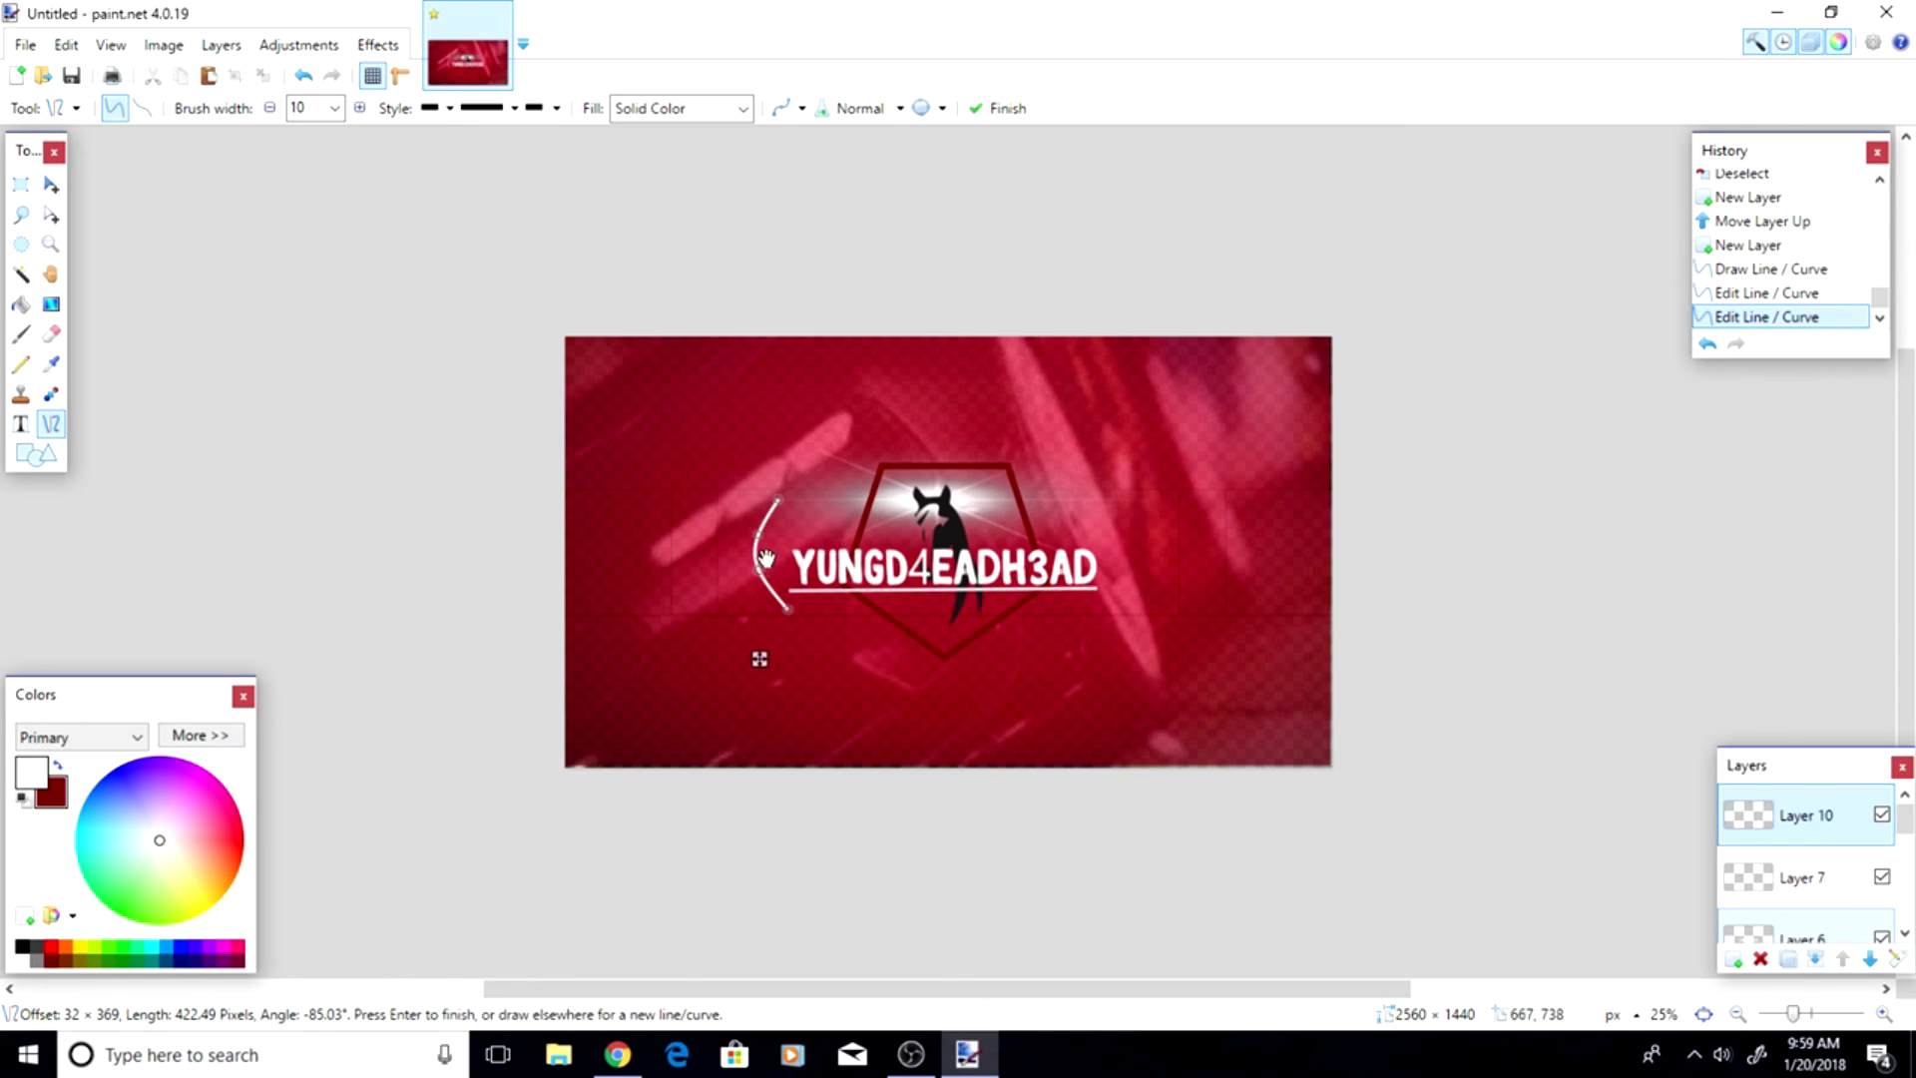
drag(793, 611, 790, 606)
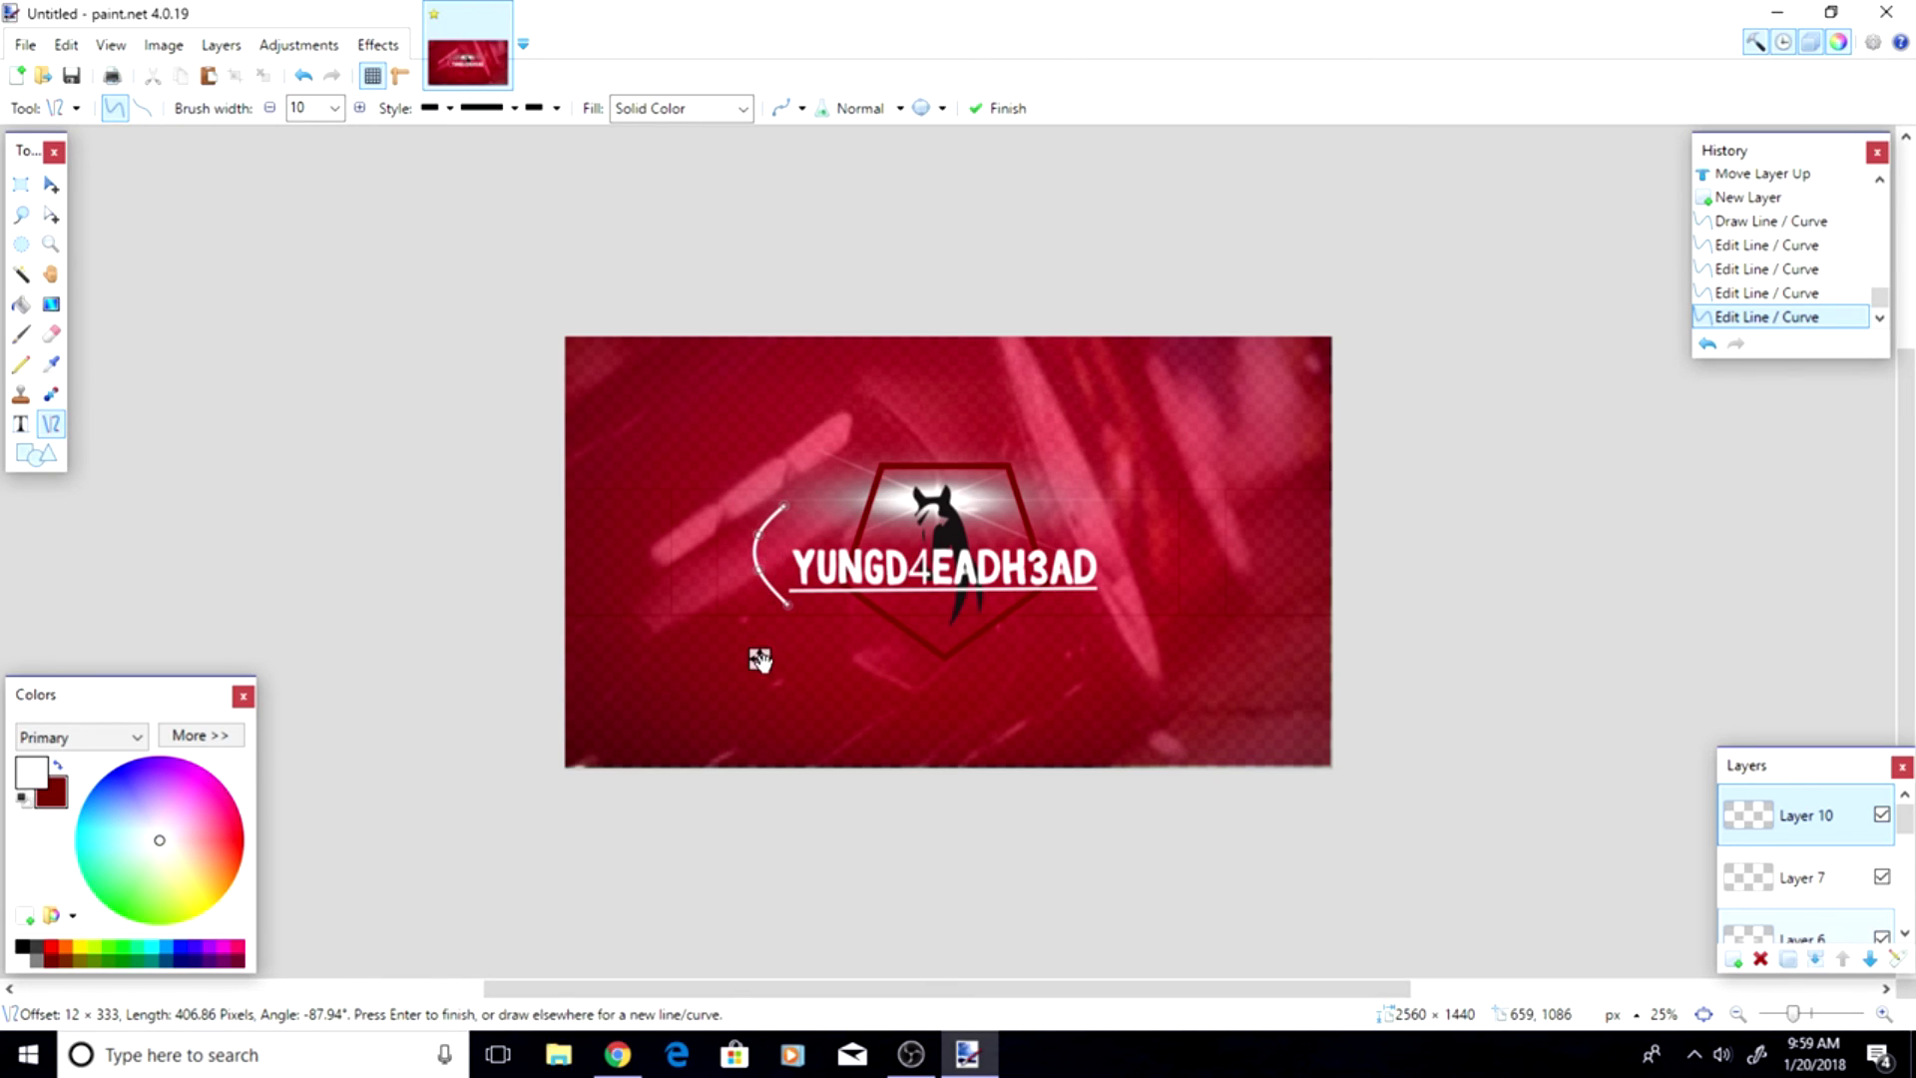
drag(792, 599, 739, 657)
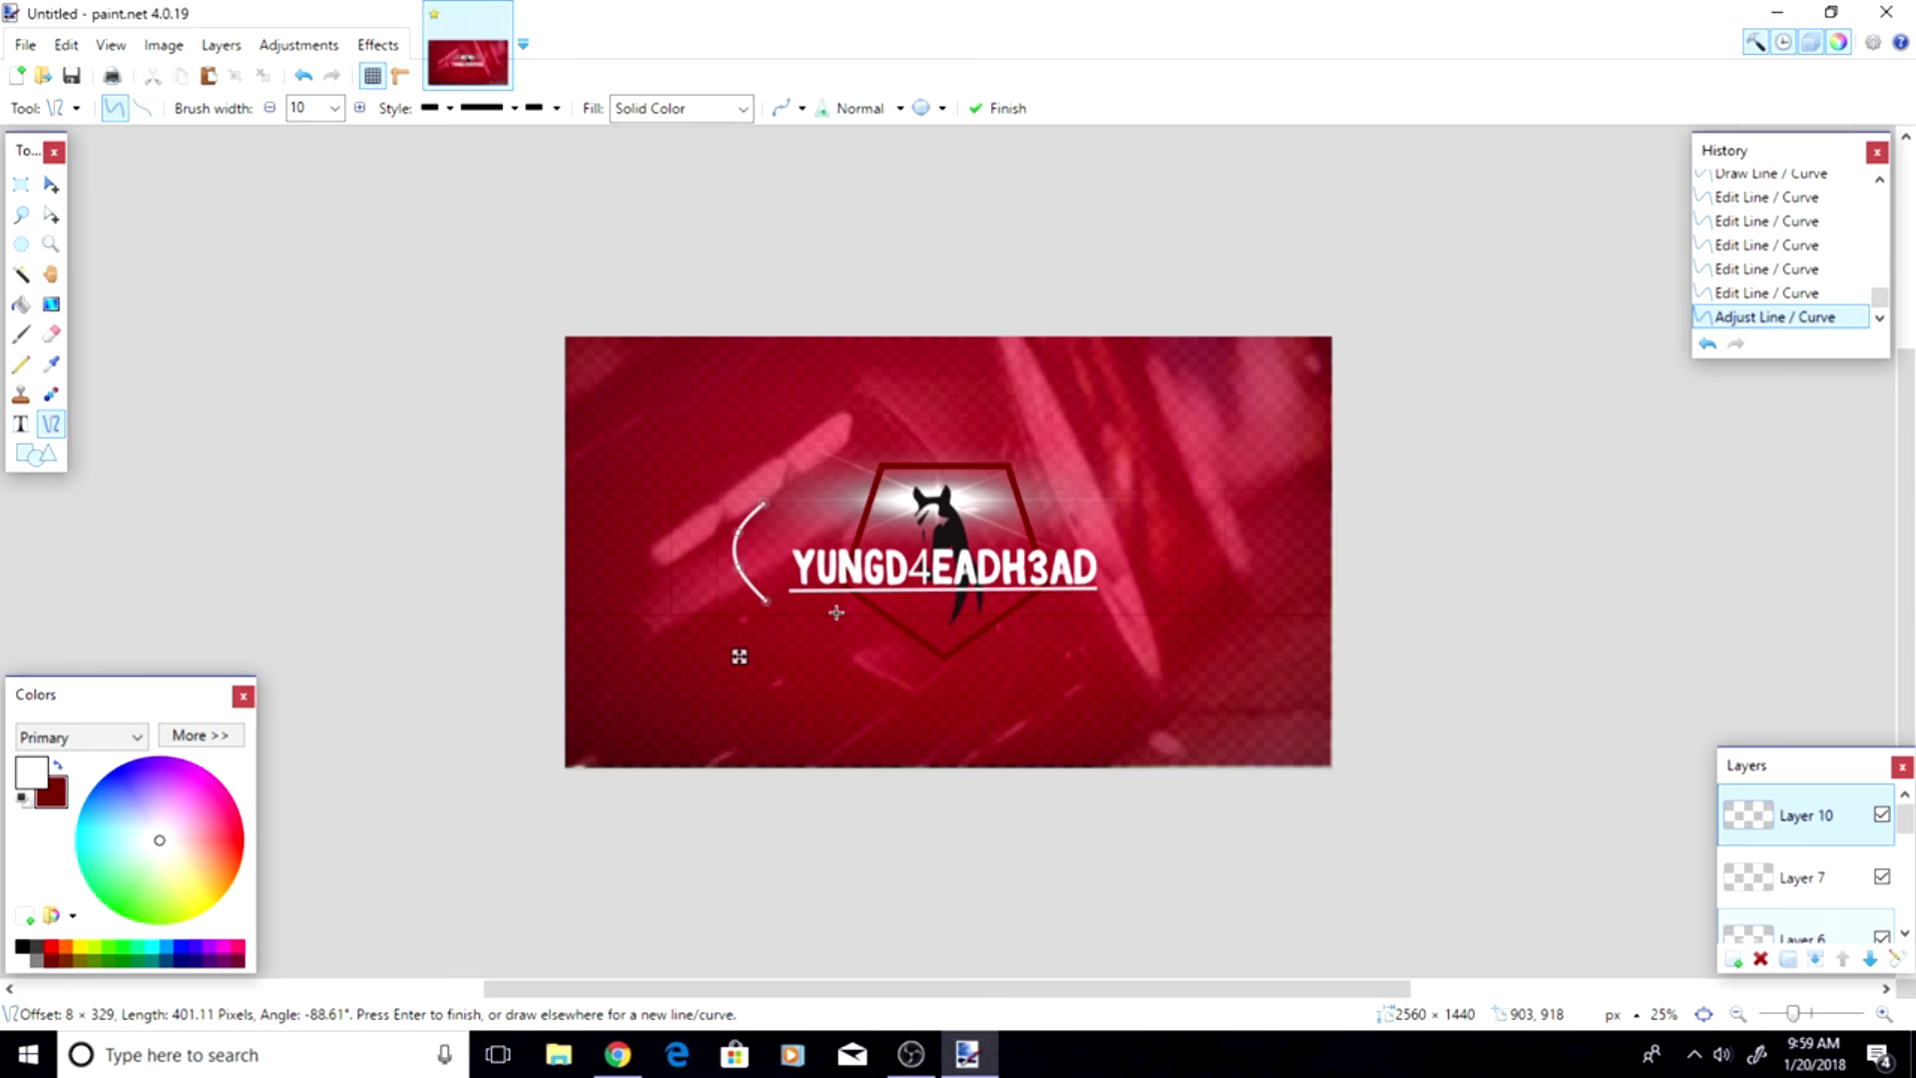
click(313, 80)
click(312, 80)
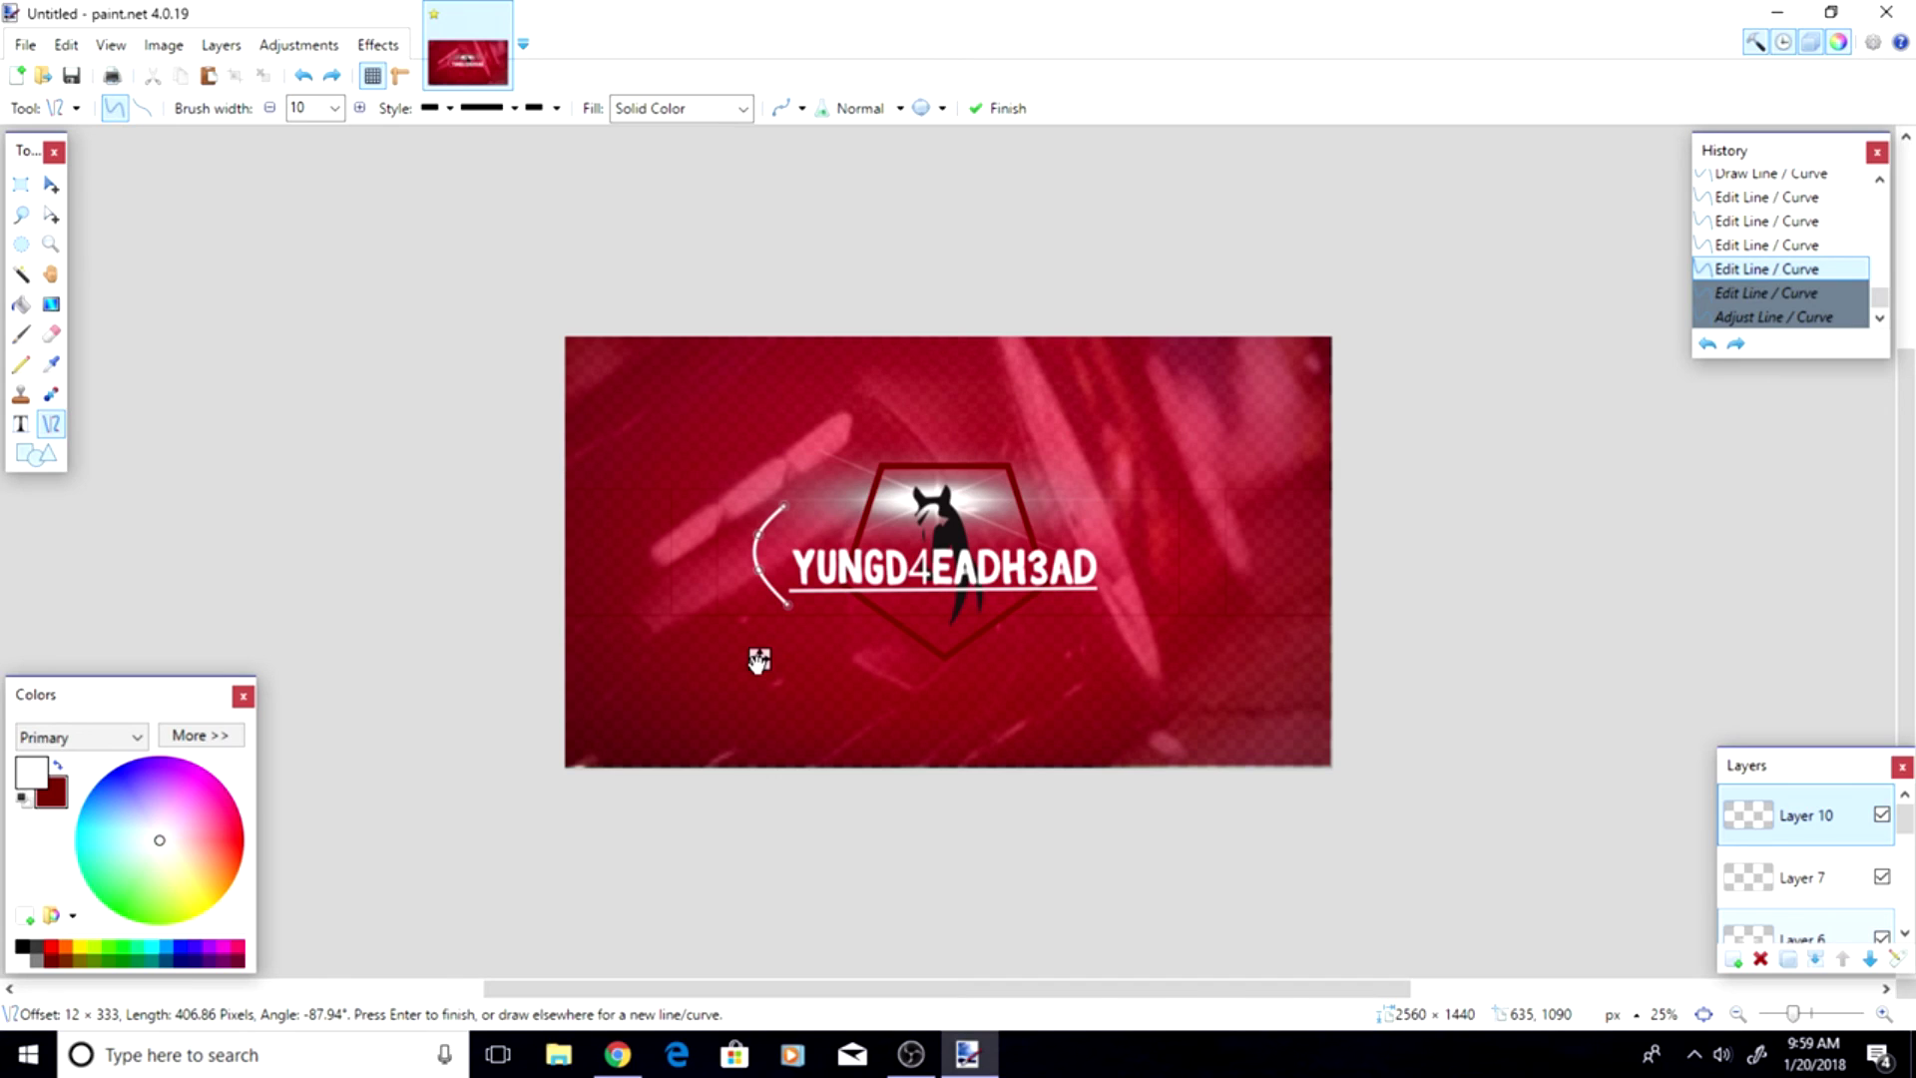
drag(759, 661, 740, 659)
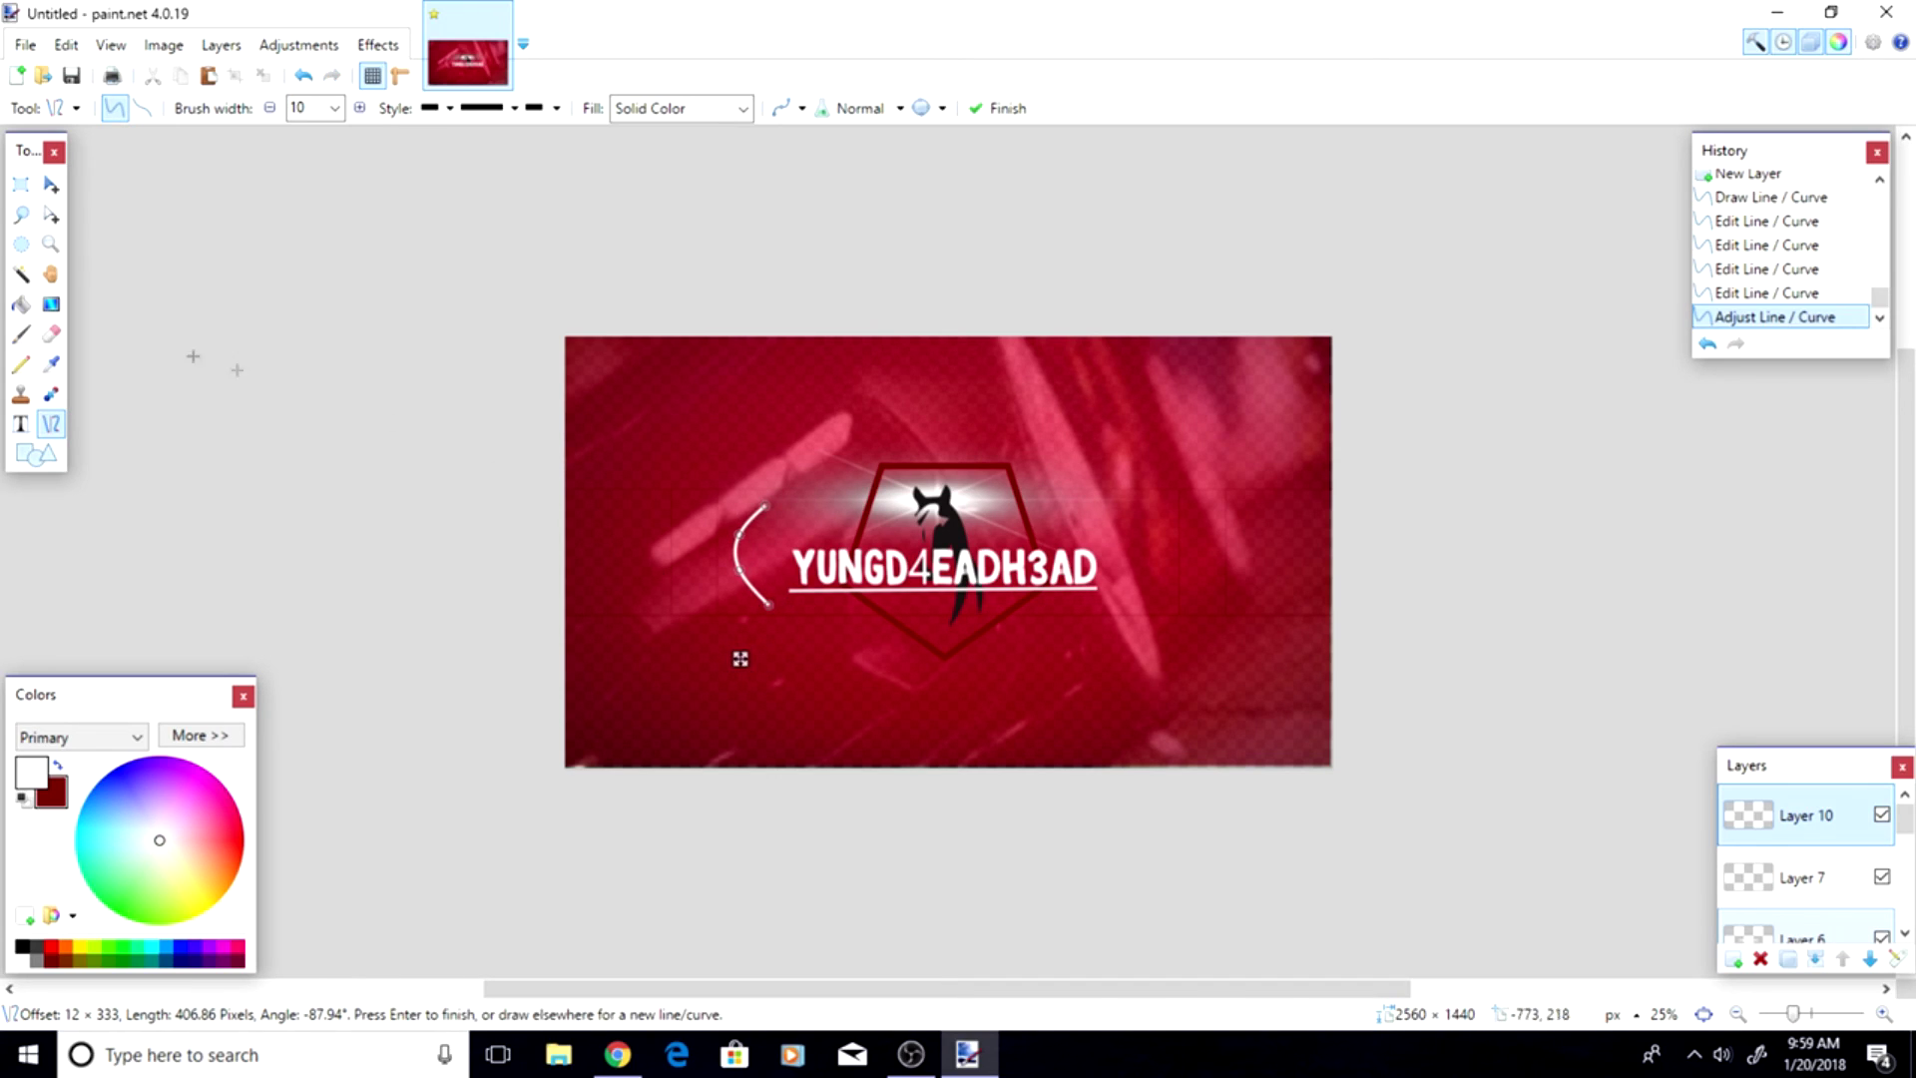
click(1788, 960)
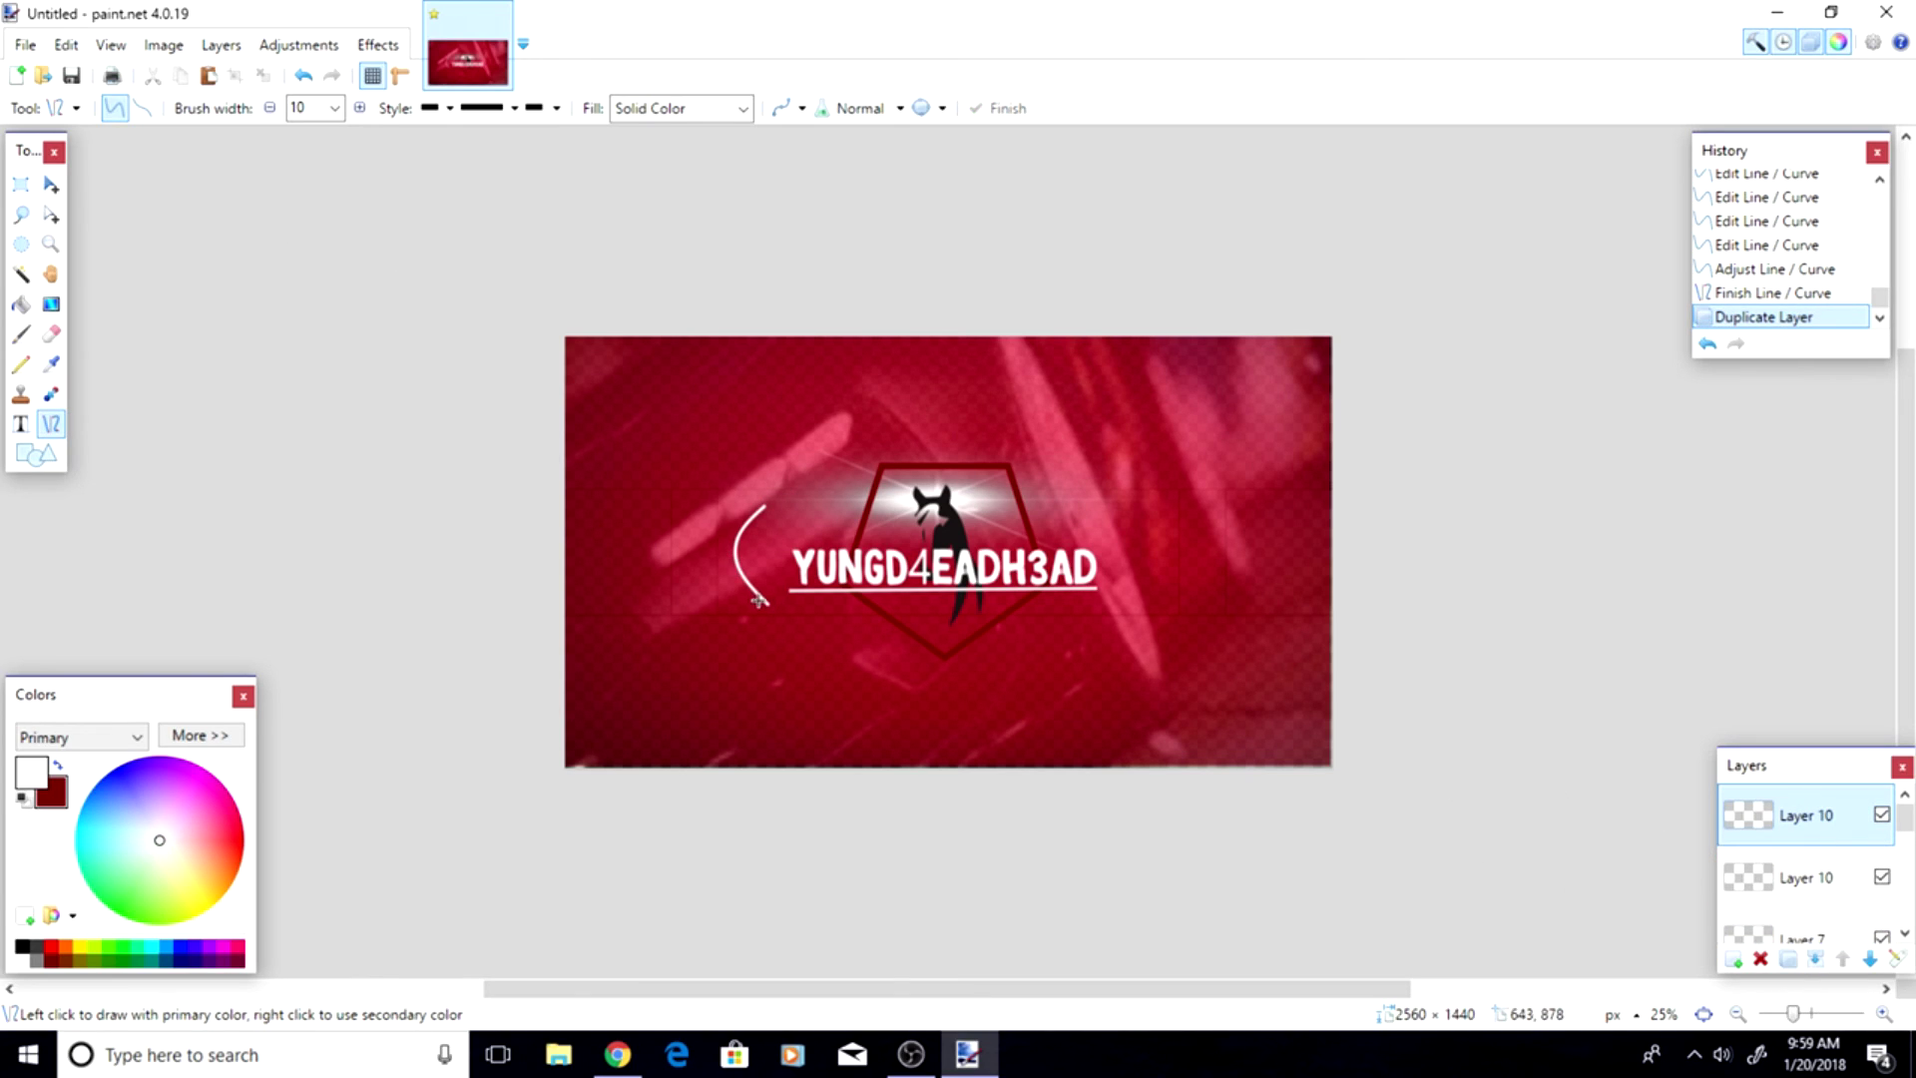
- Flip the copied bracket, place it right of the title, and deselect
click(48, 187)
drag(705, 549, 1126, 548)
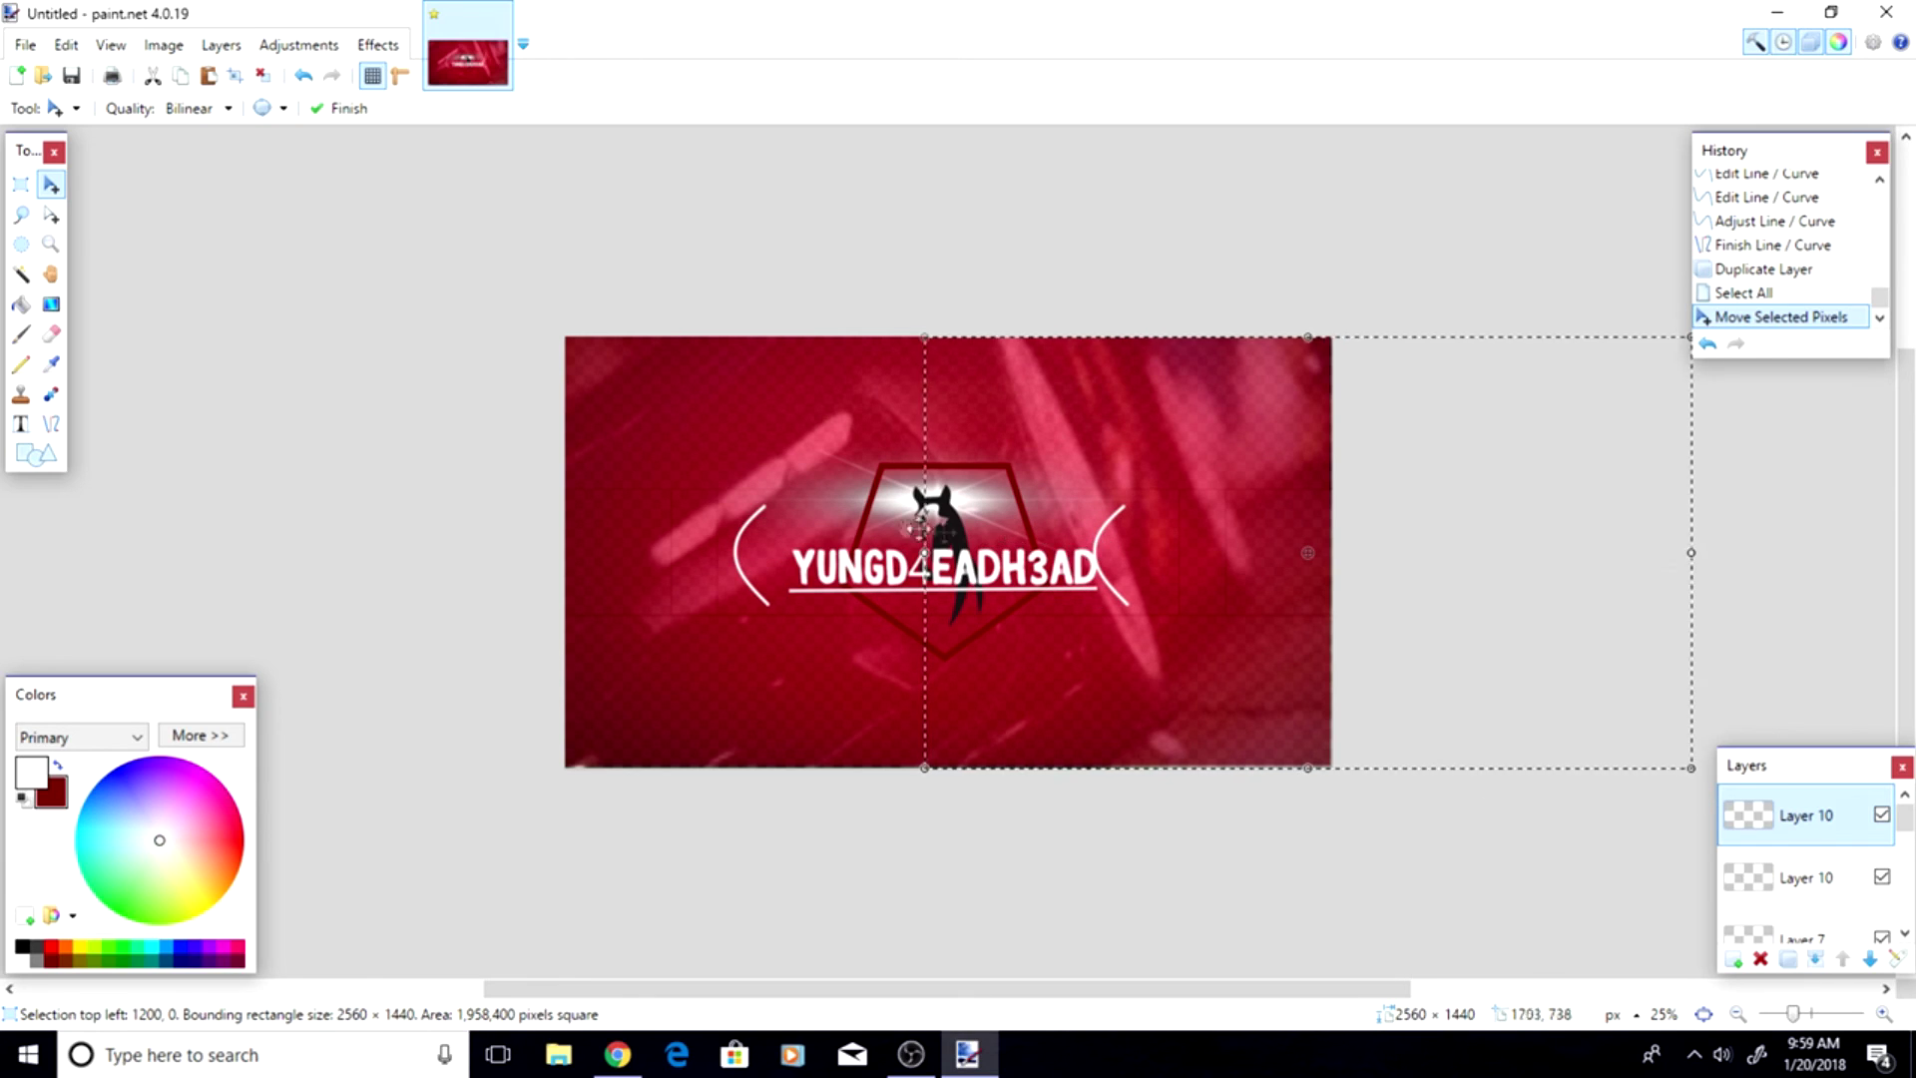
drag(1691, 553, 526, 809)
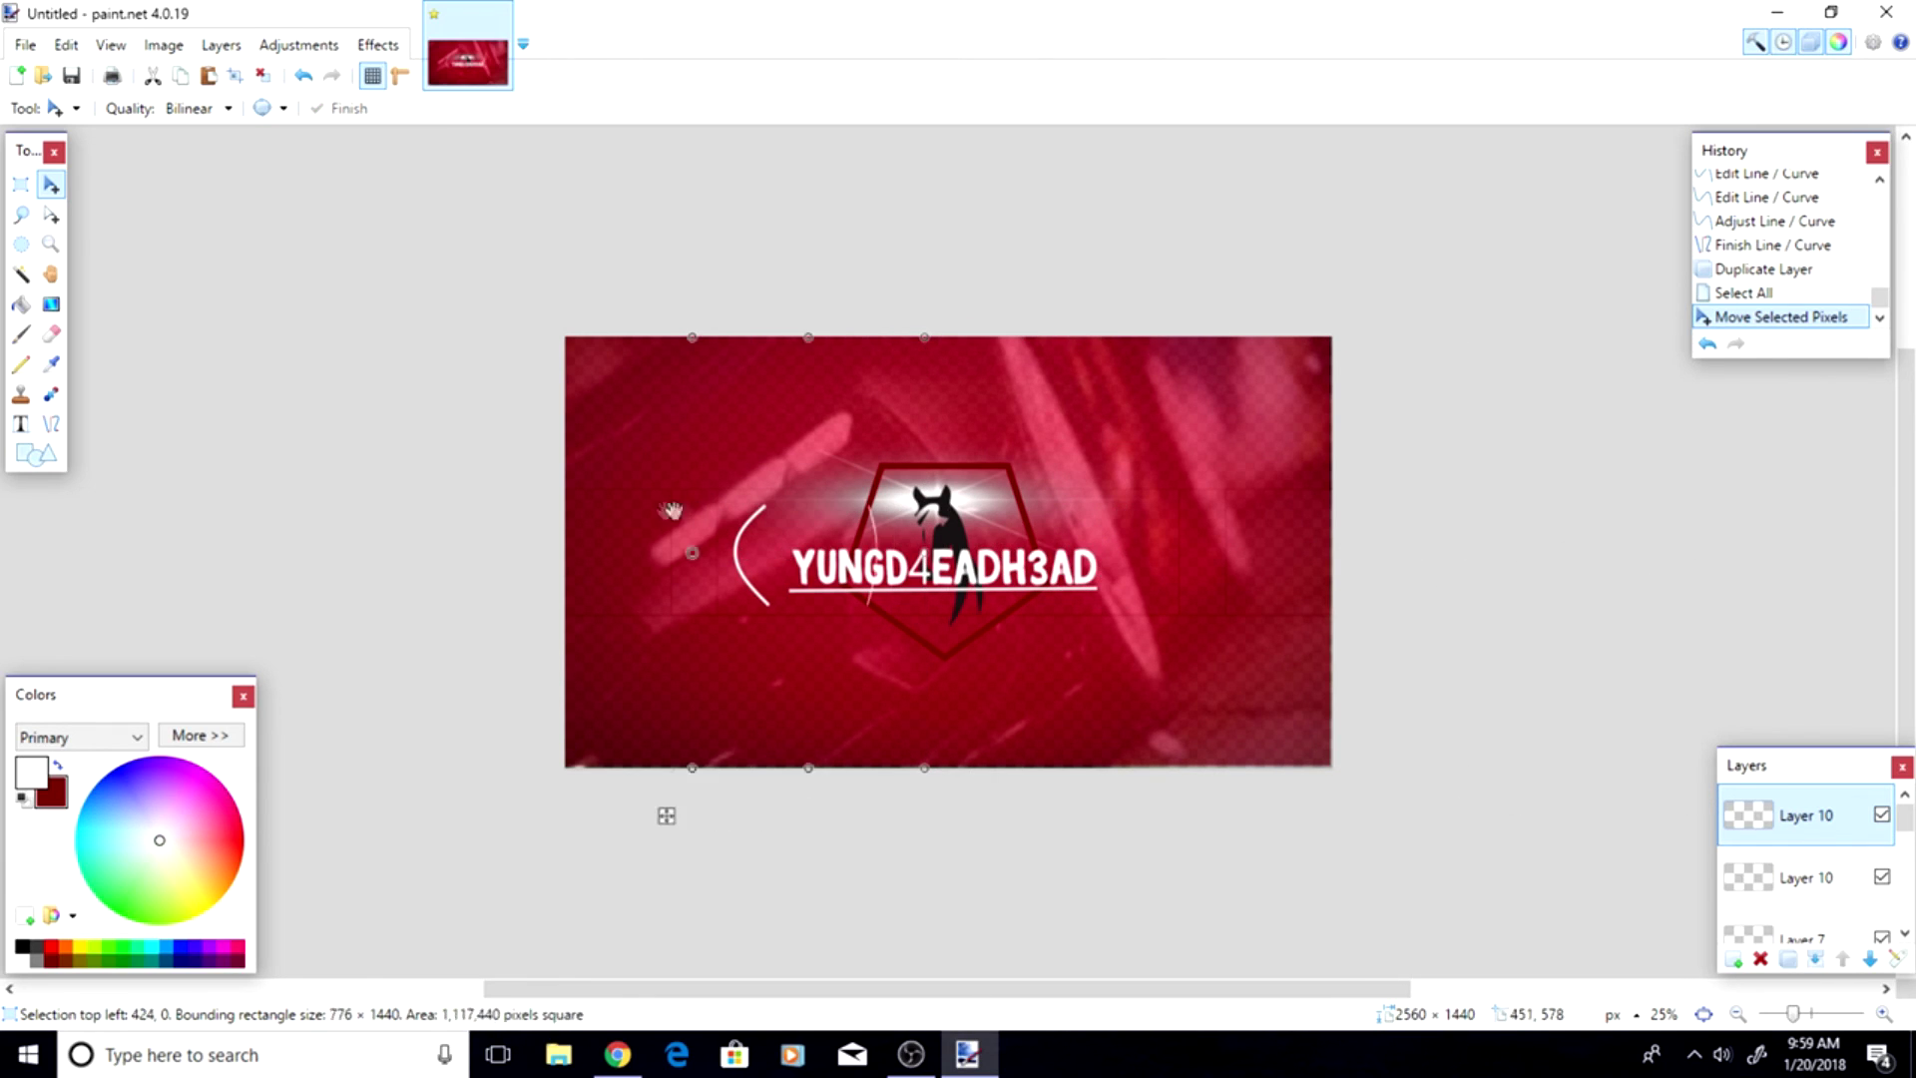
drag(918, 551, 1194, 572)
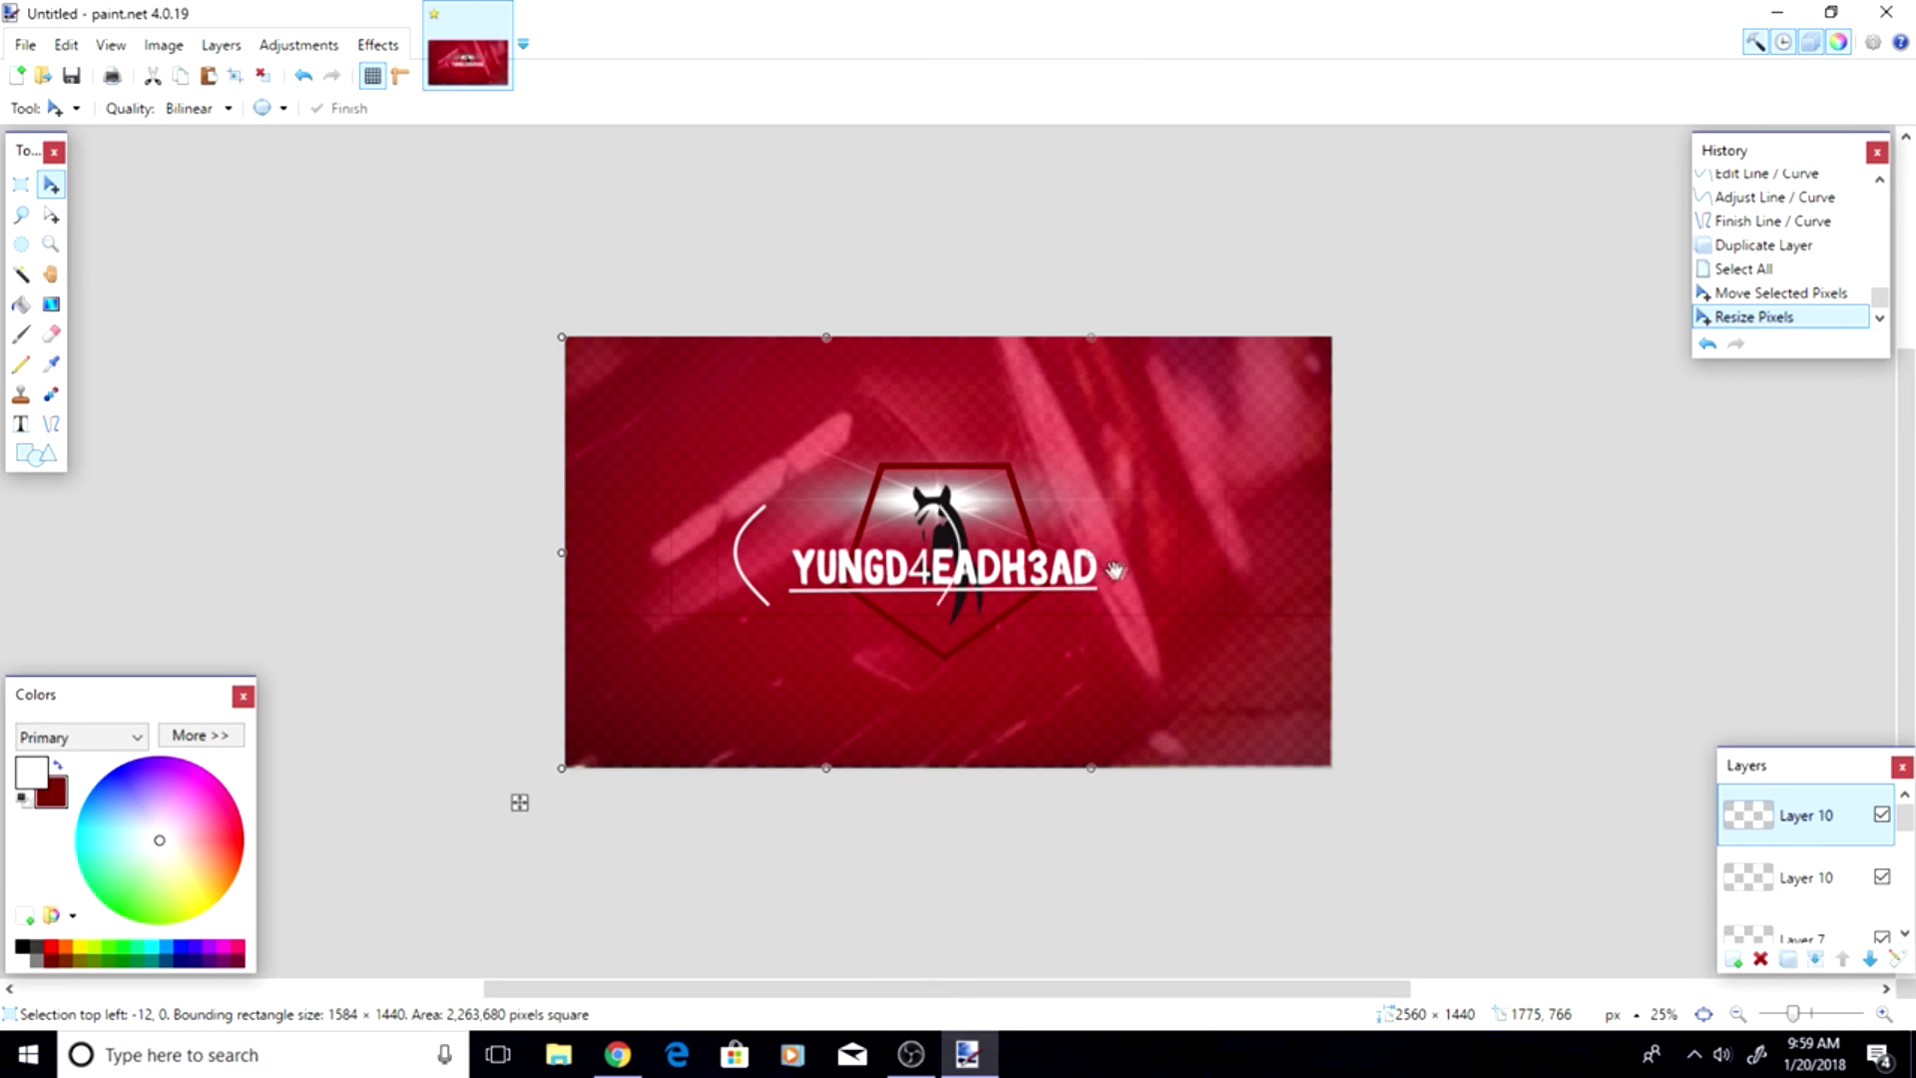
mouse_move(1194, 572)
mouse_down()
mouse_move(1211, 569)
mouse_move(1191, 573)
mouse_up()
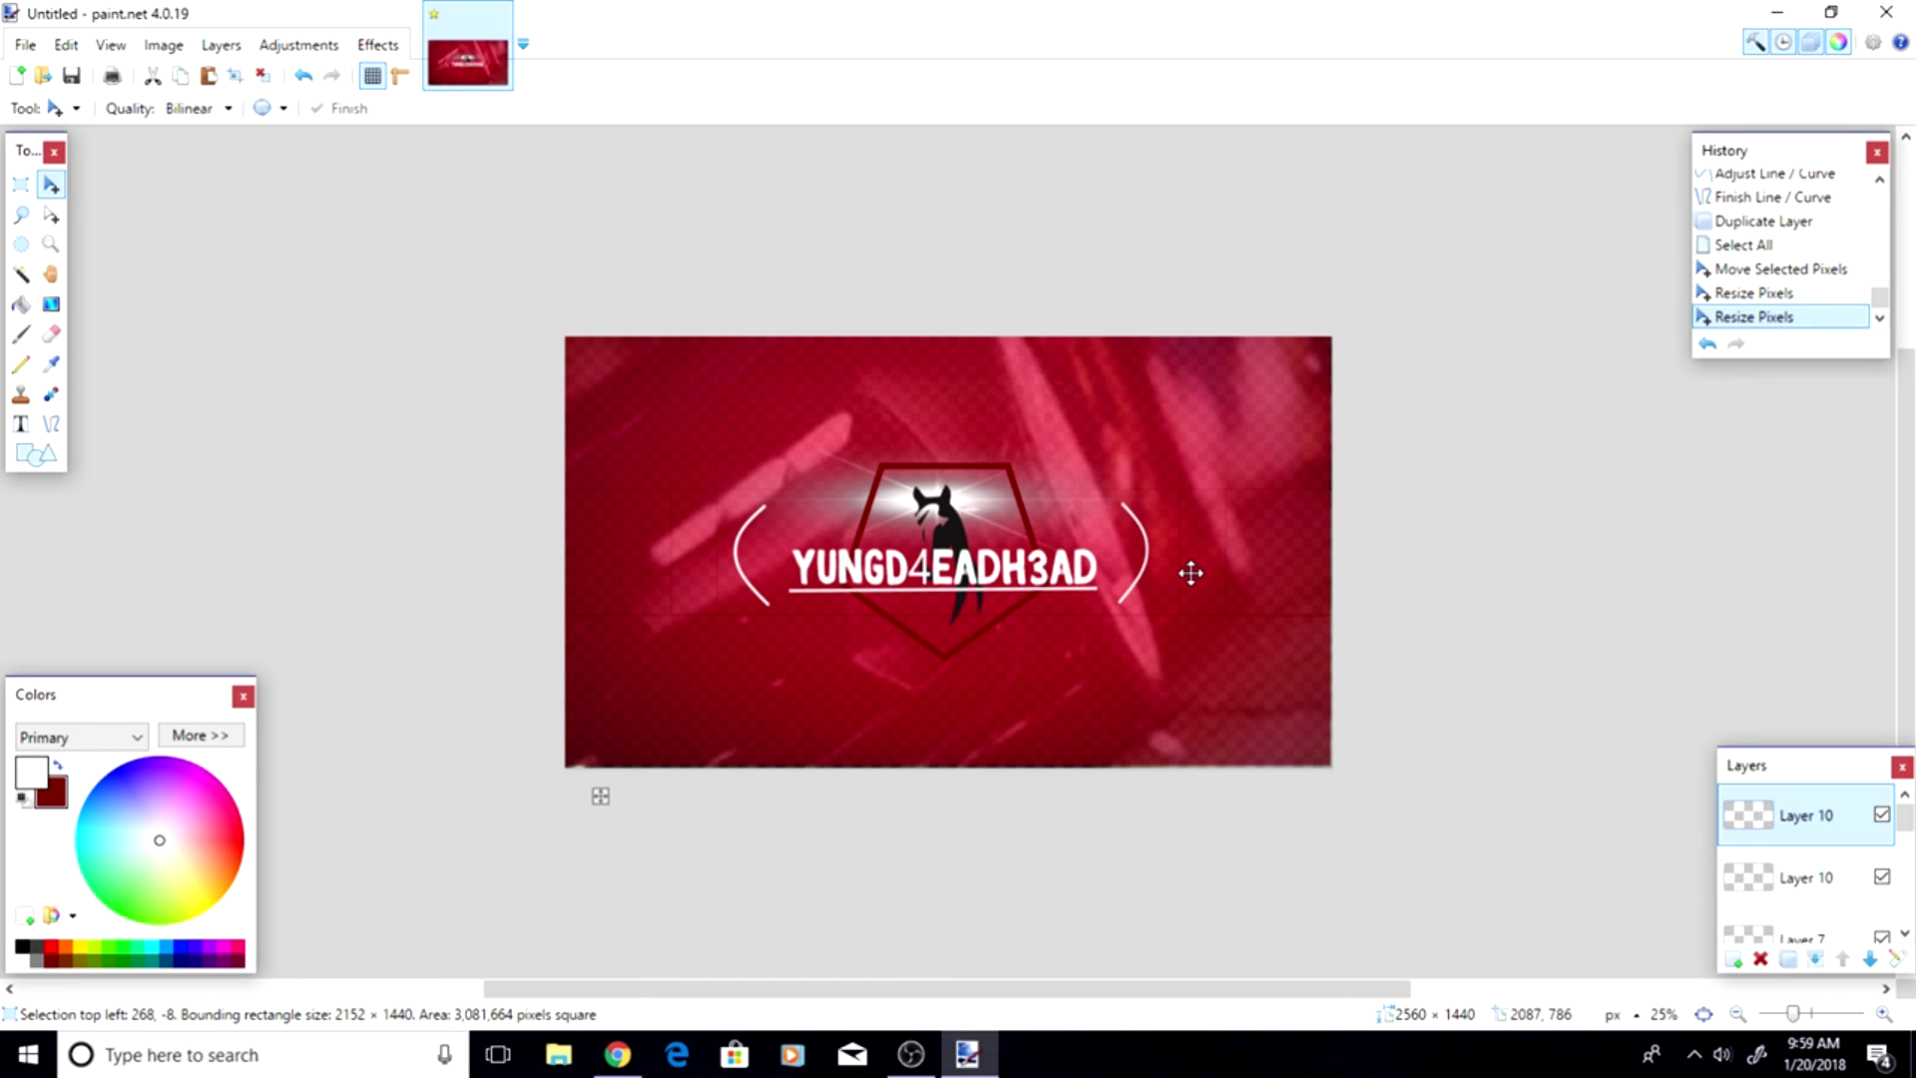
drag(1190, 572, 1183, 562)
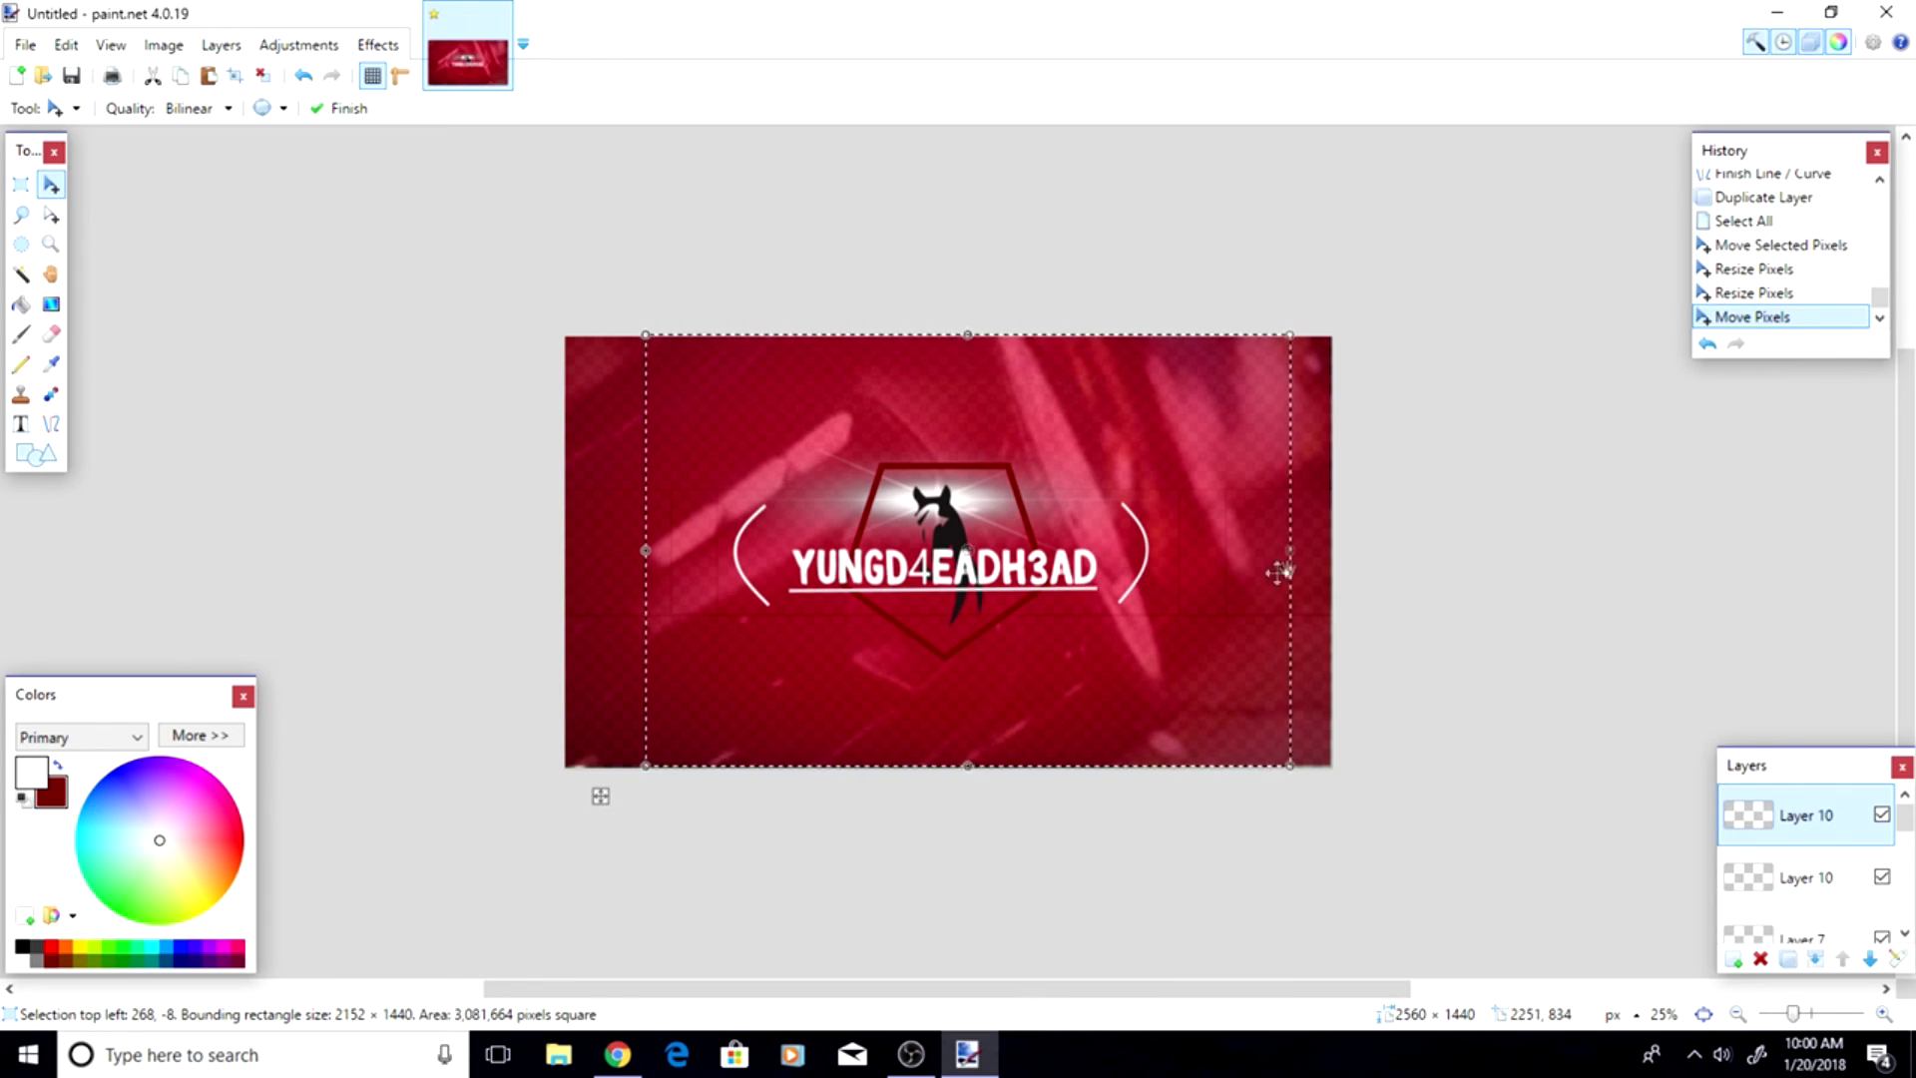
drag(1291, 552, 1309, 559)
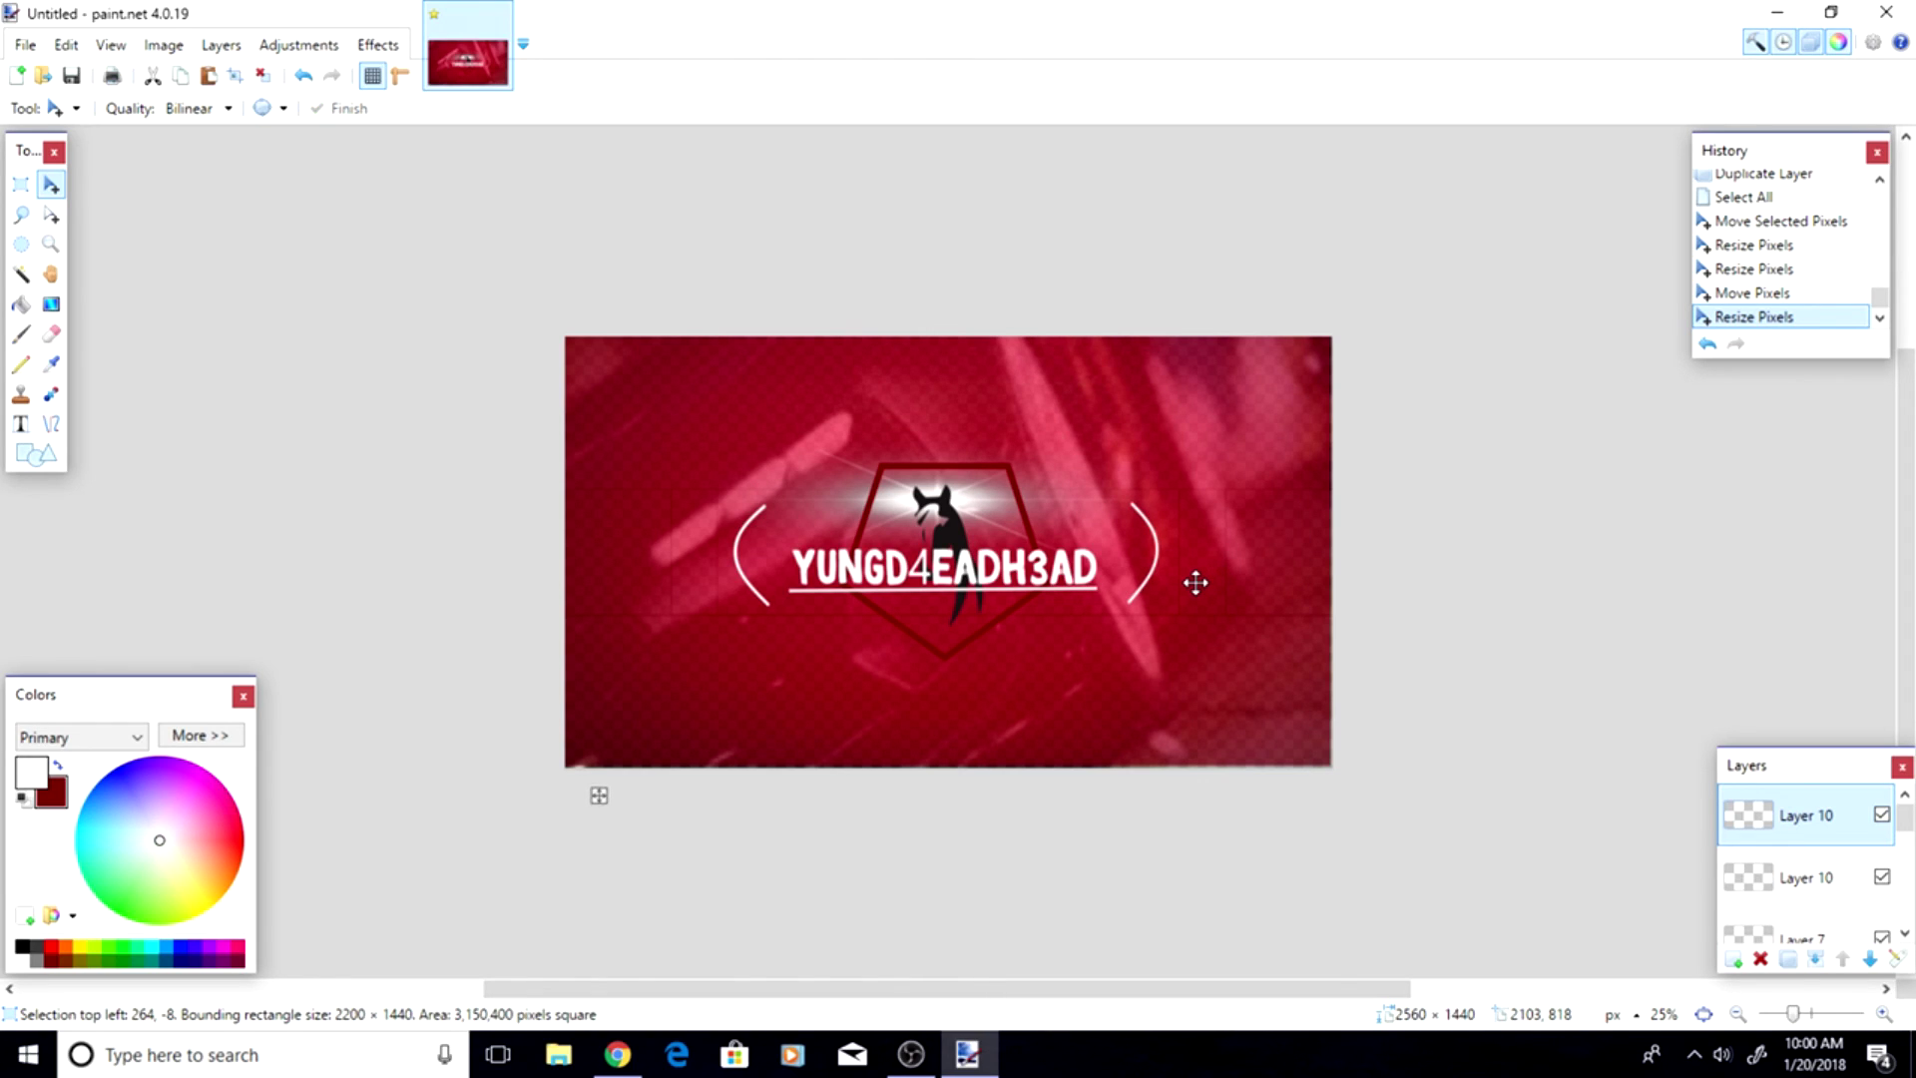
drag(1194, 583, 1189, 583)
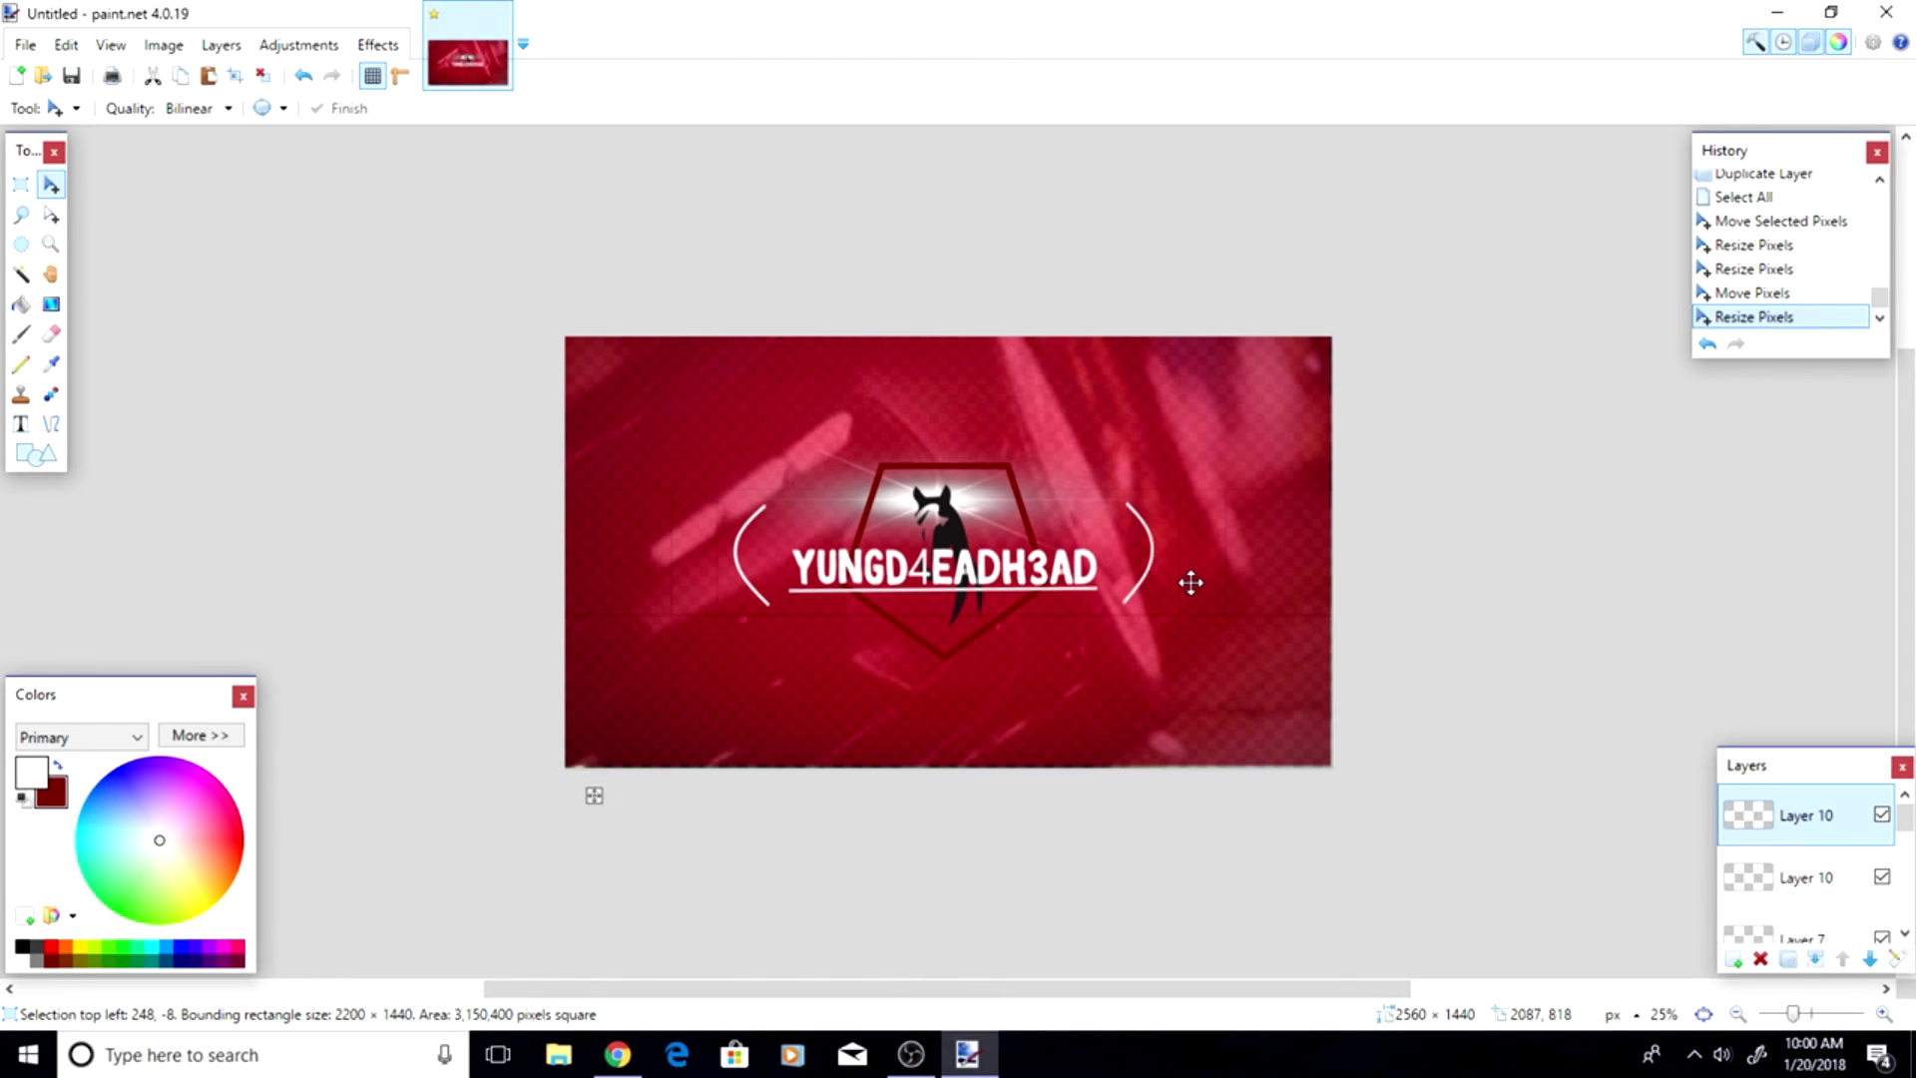
click(262, 77)
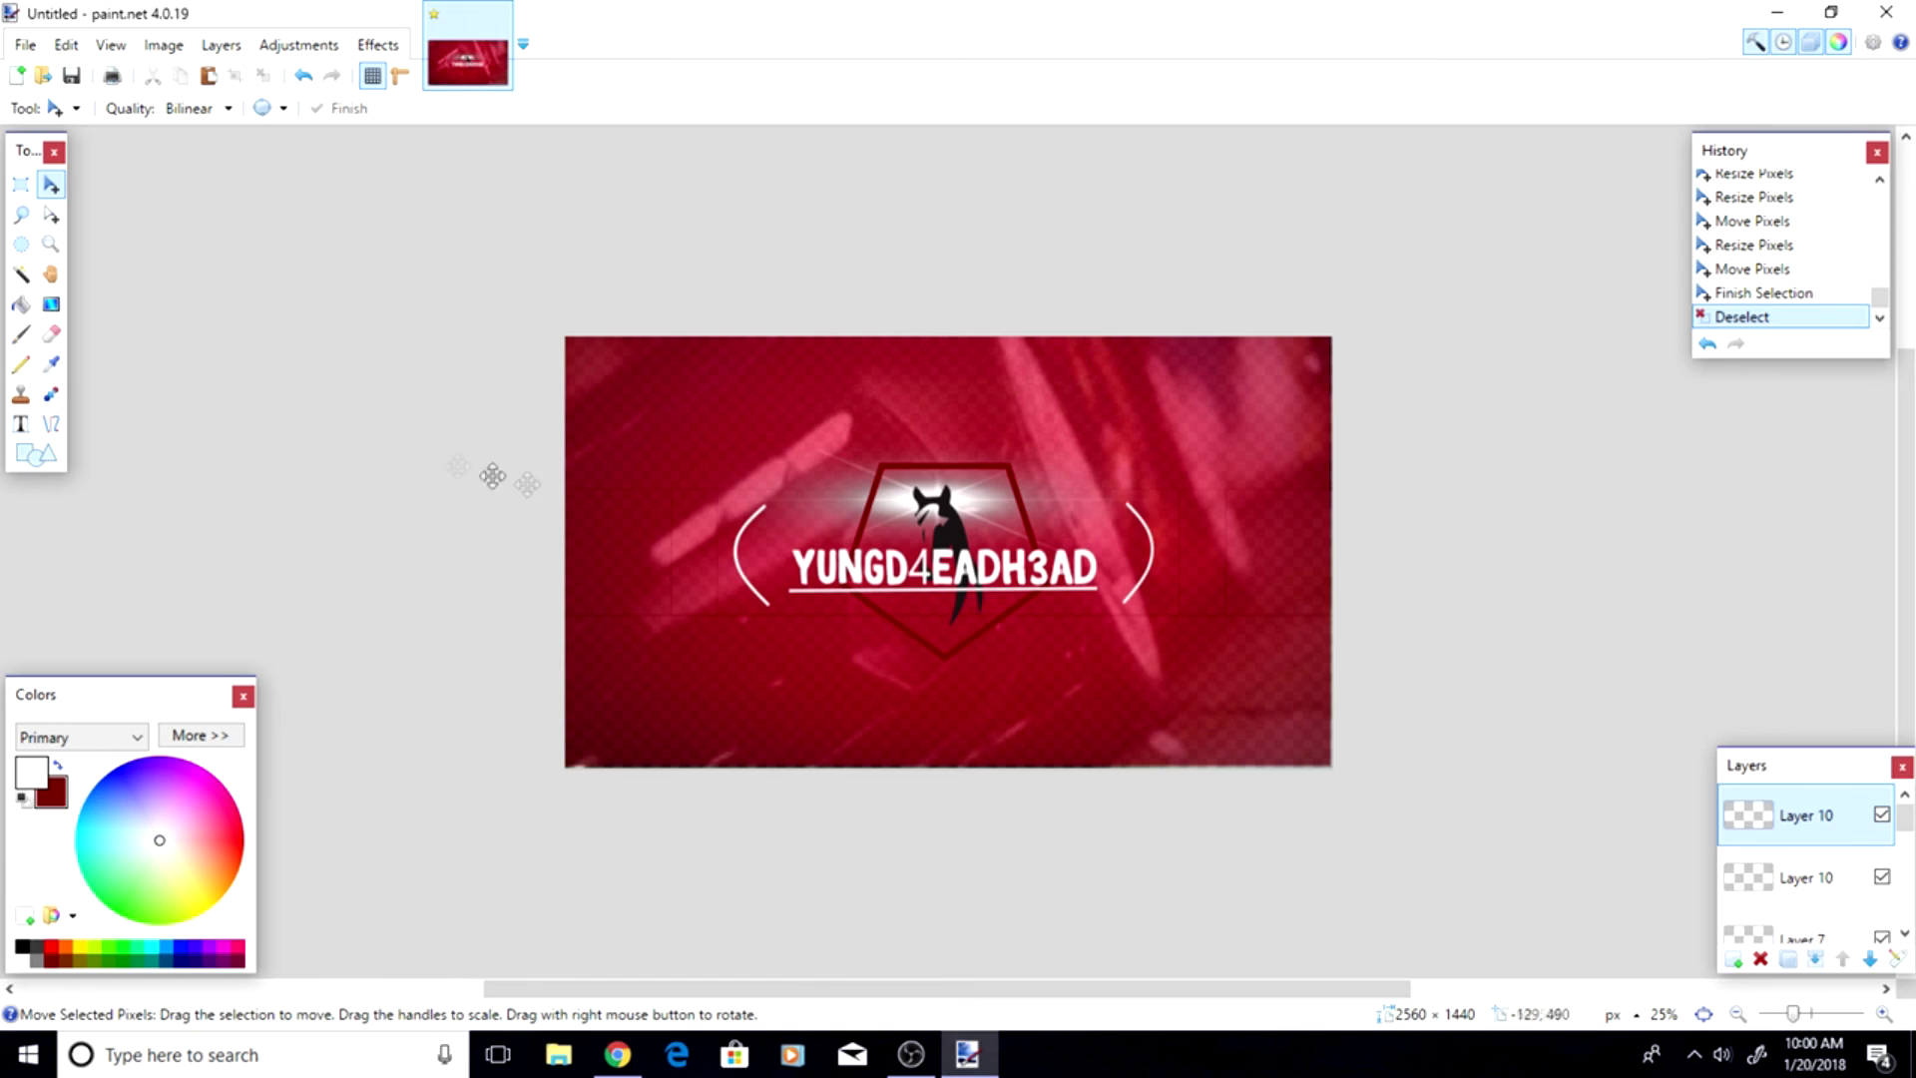
click(51, 424)
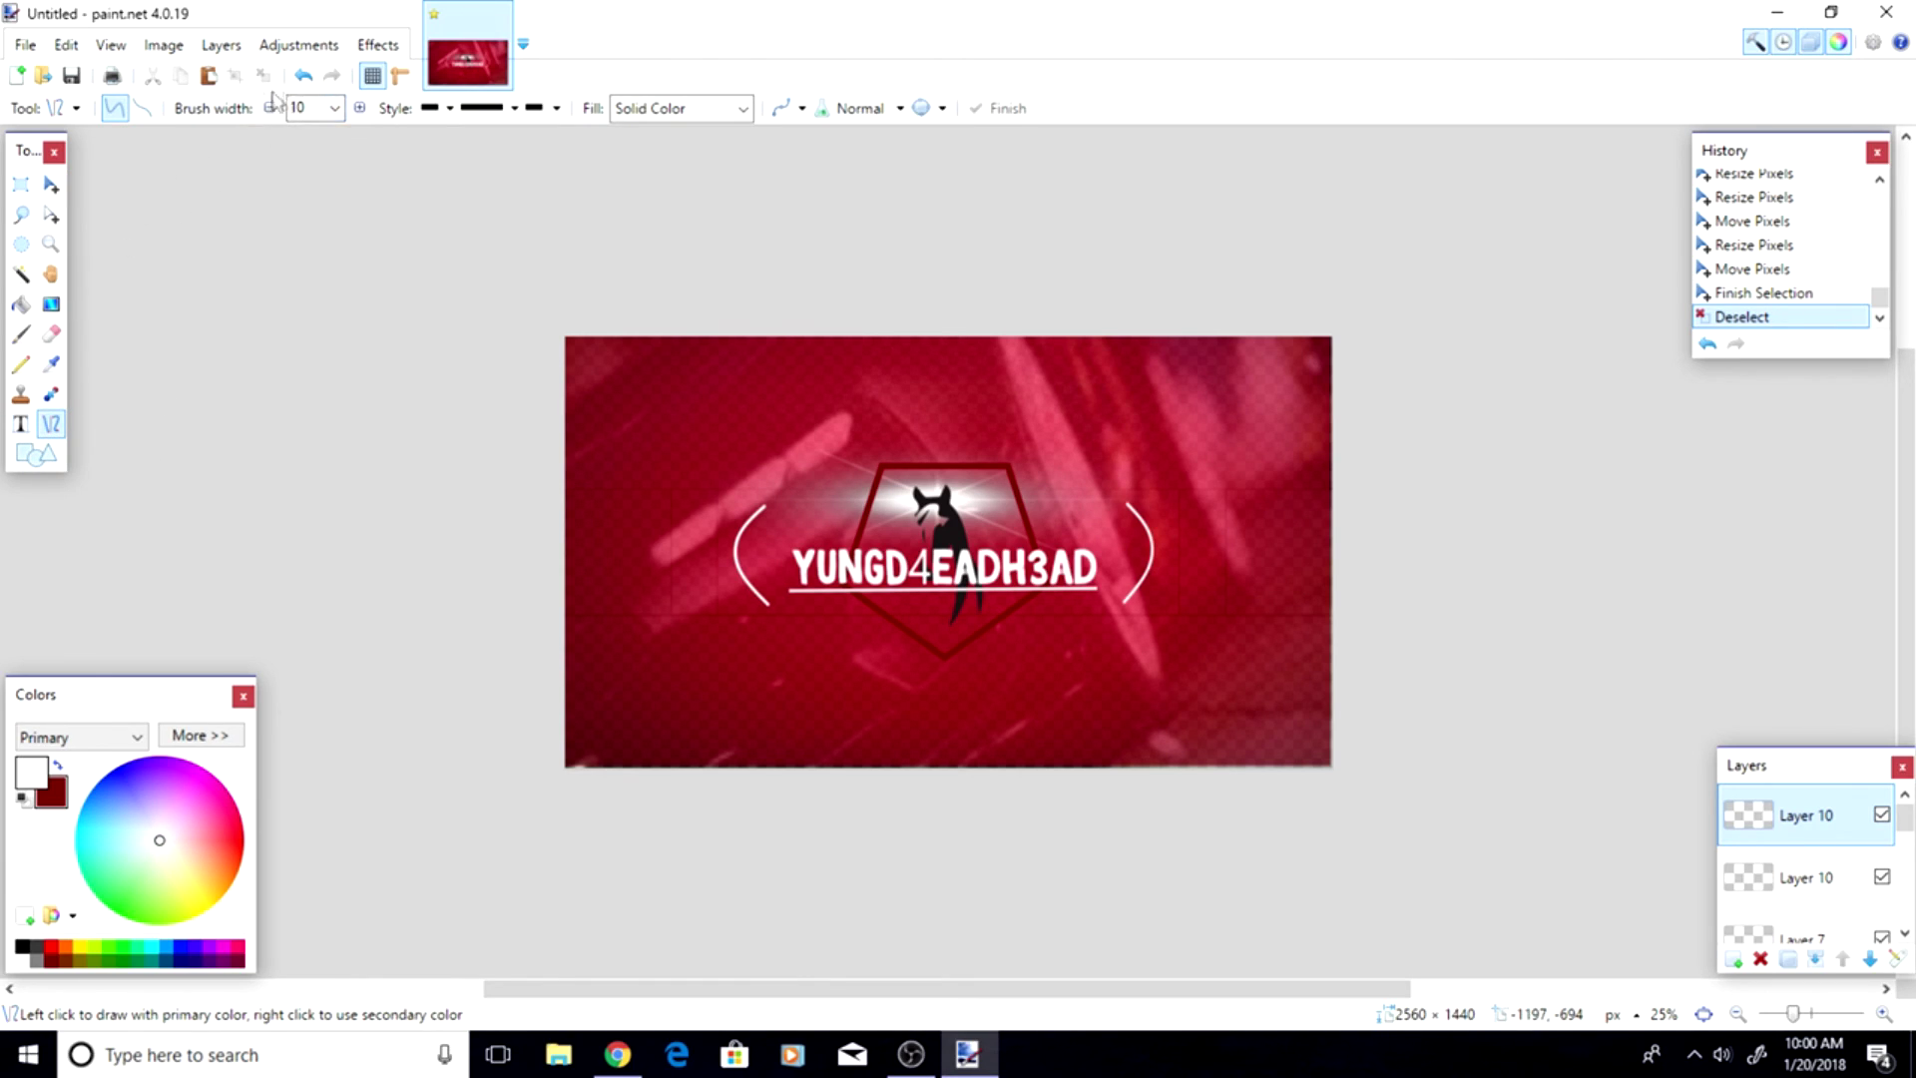
- Adjust the car wallpaper layer's opacity in Layer Properties to about 249
click(336, 108)
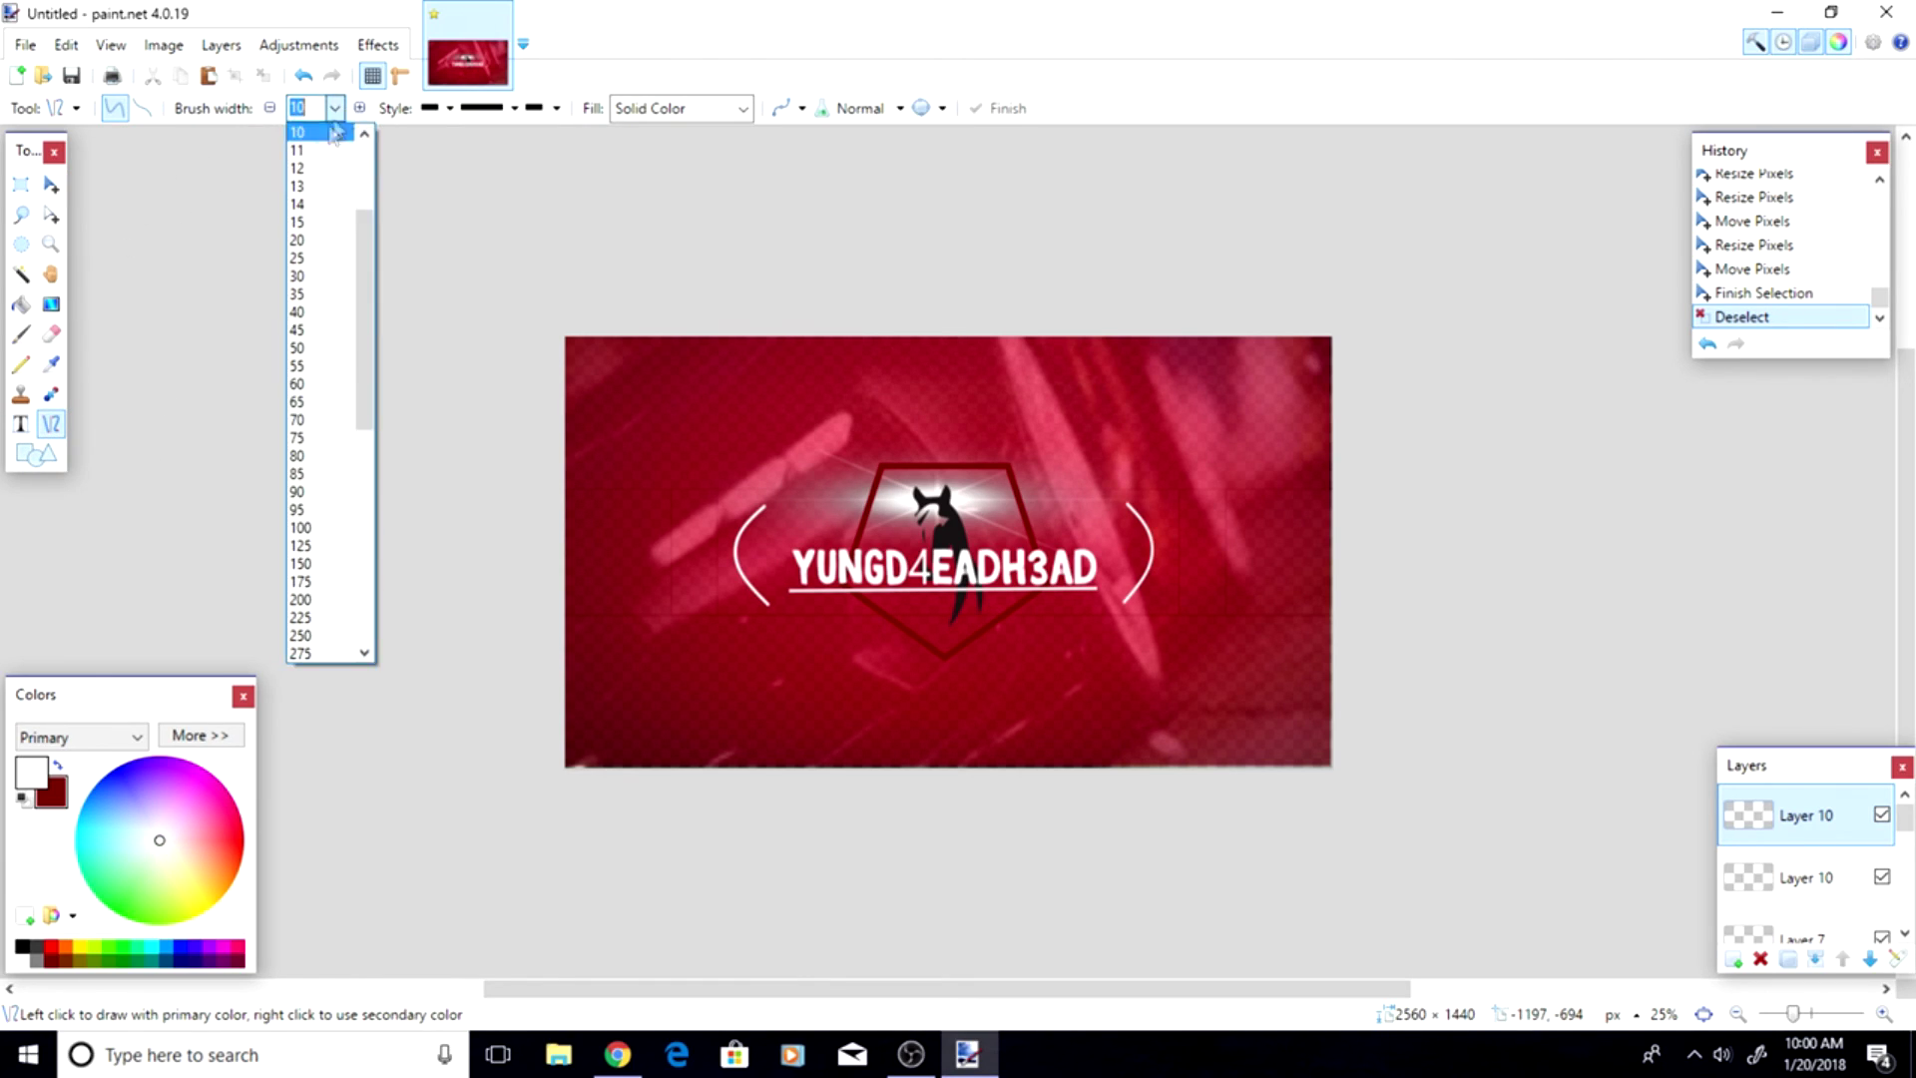
click(51, 432)
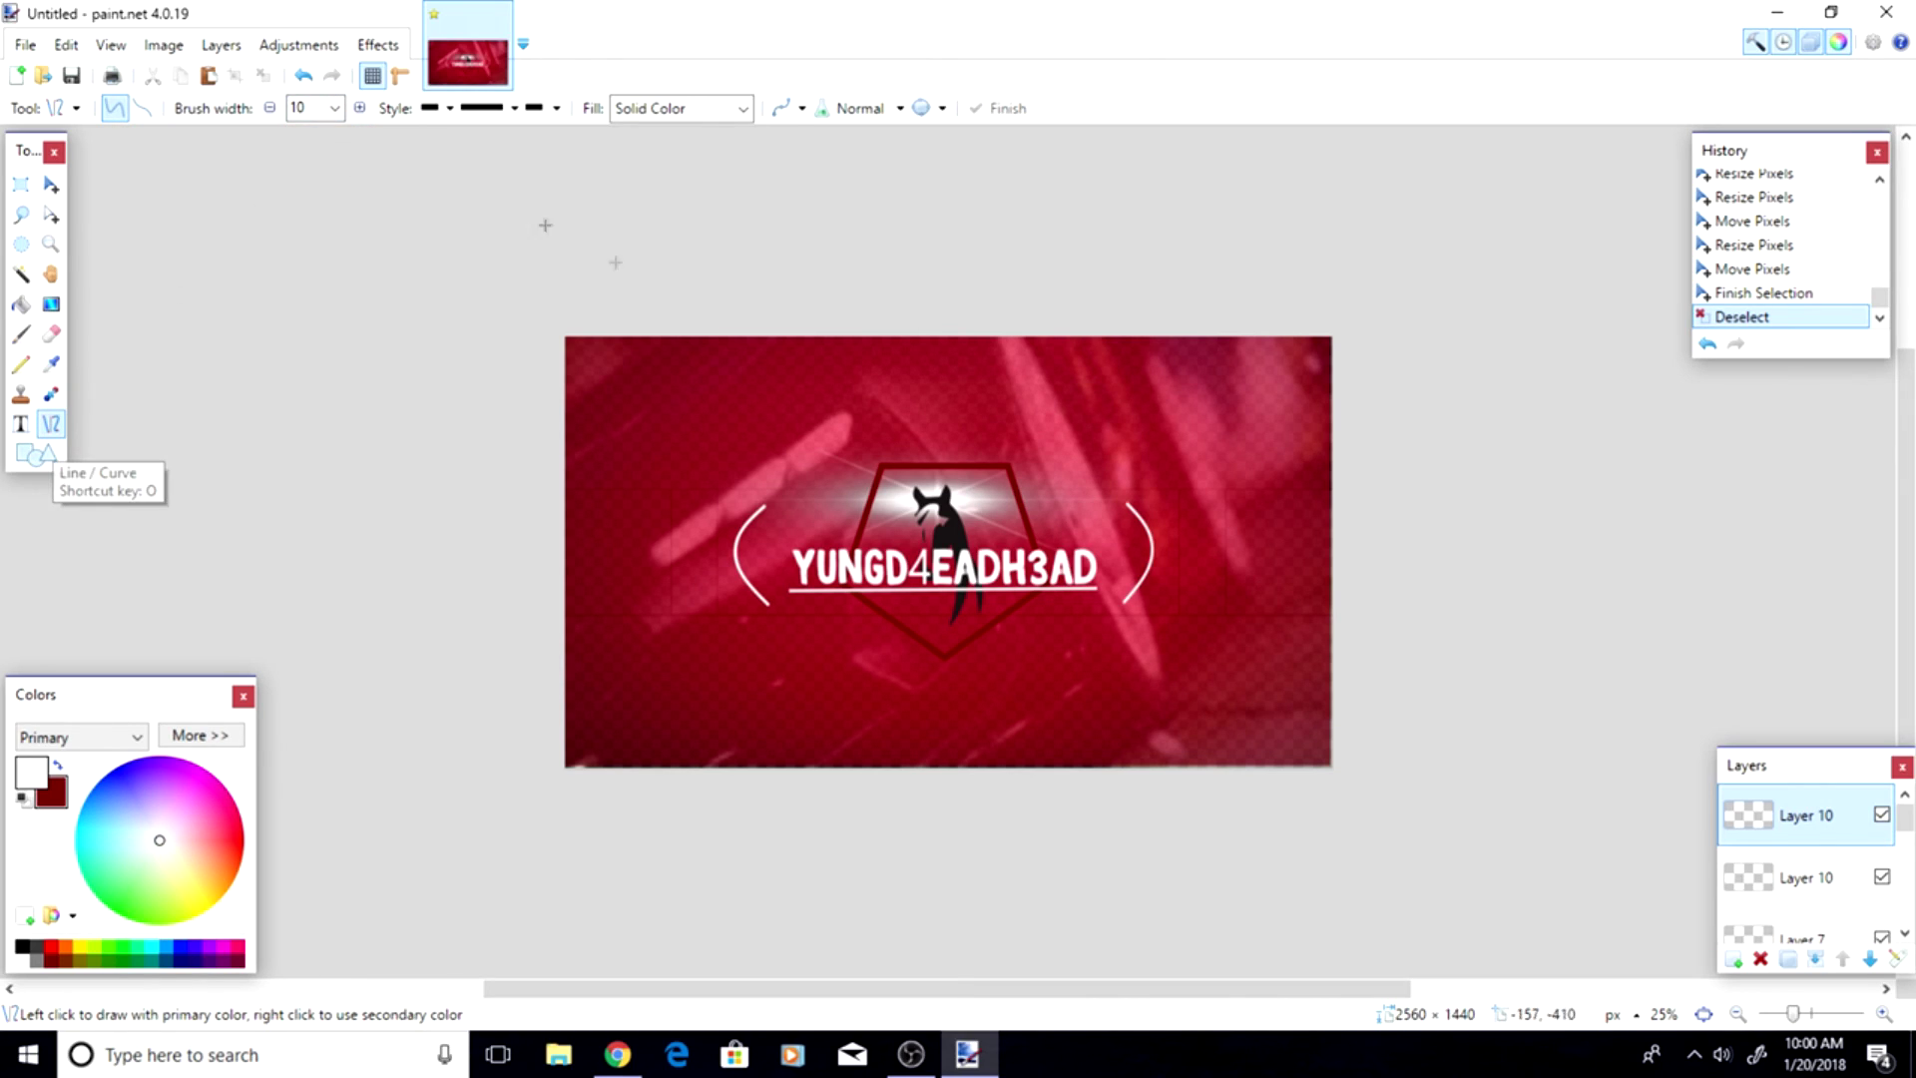
scroll(1756, 848, down, 3)
scroll(1761, 843, up, 2)
scroll(1796, 858, up, 1)
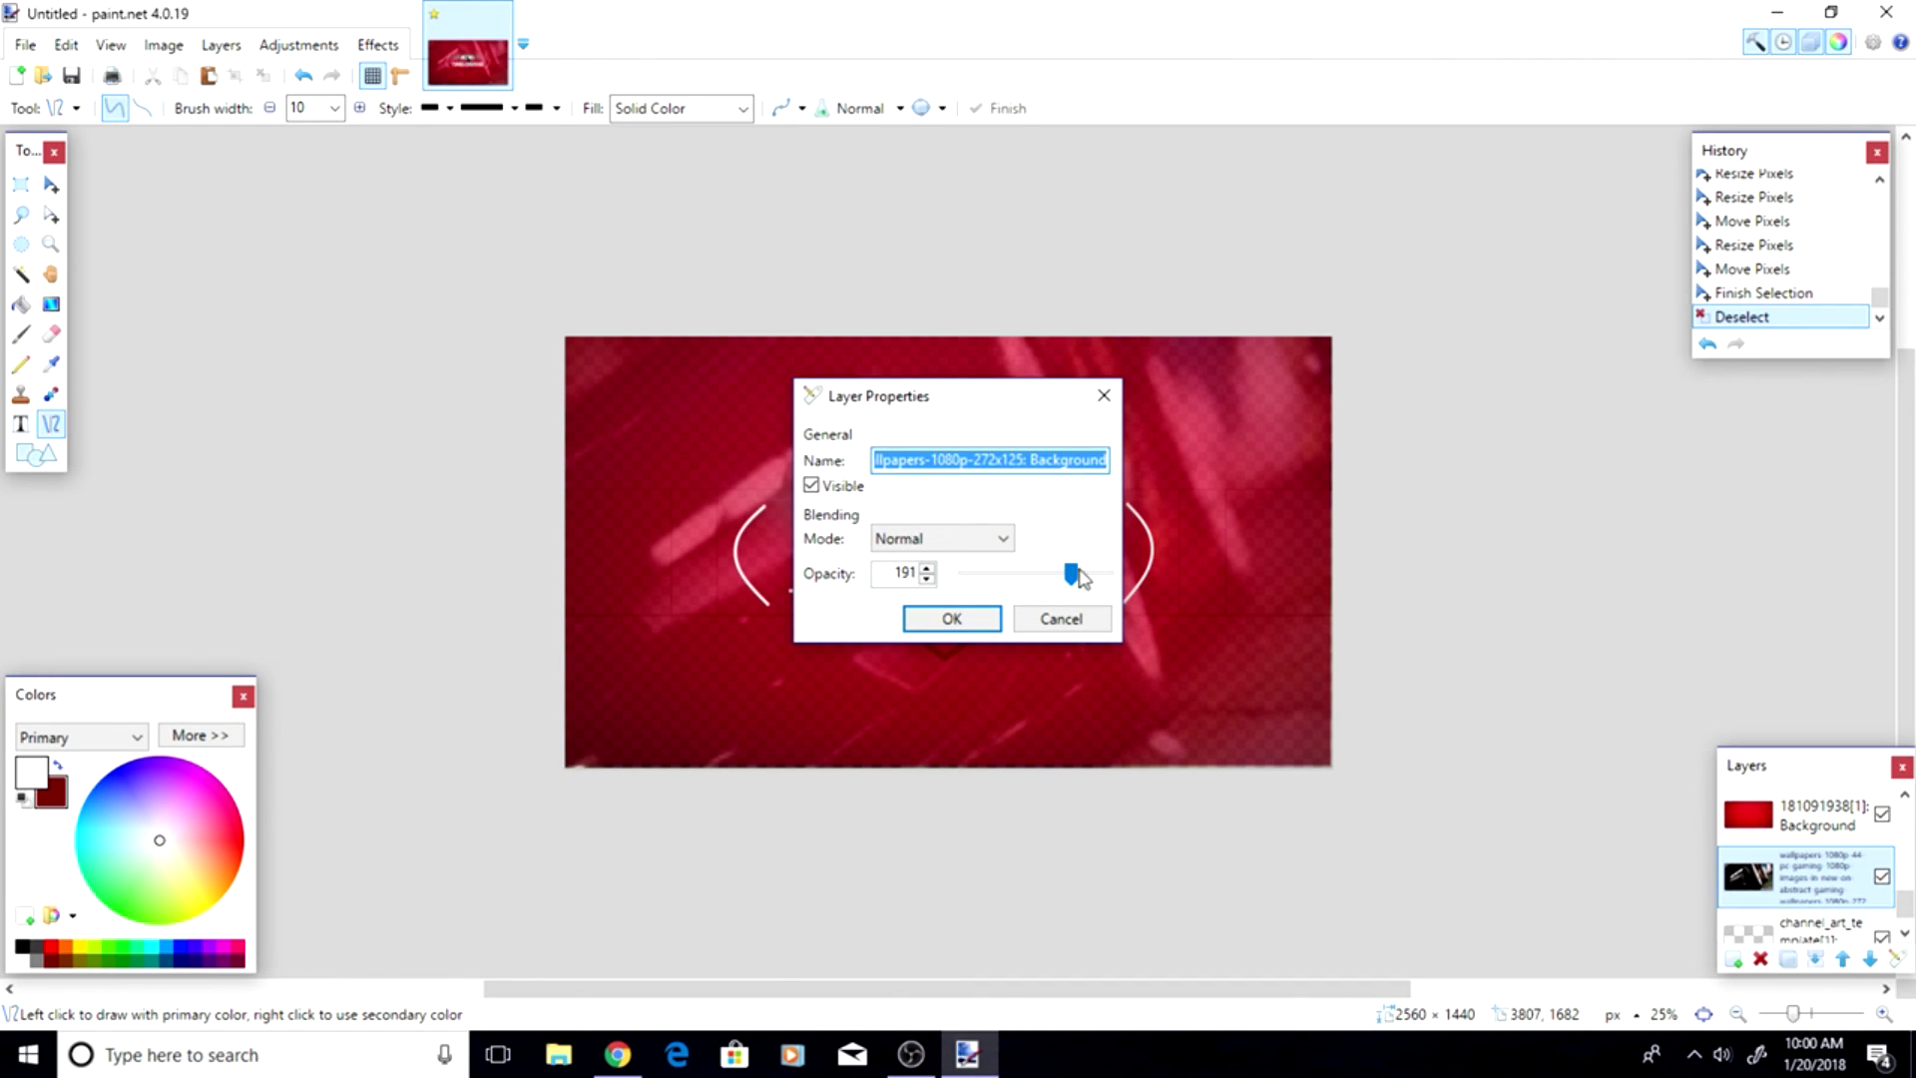
drag(1073, 575, 1112, 573)
click(959, 619)
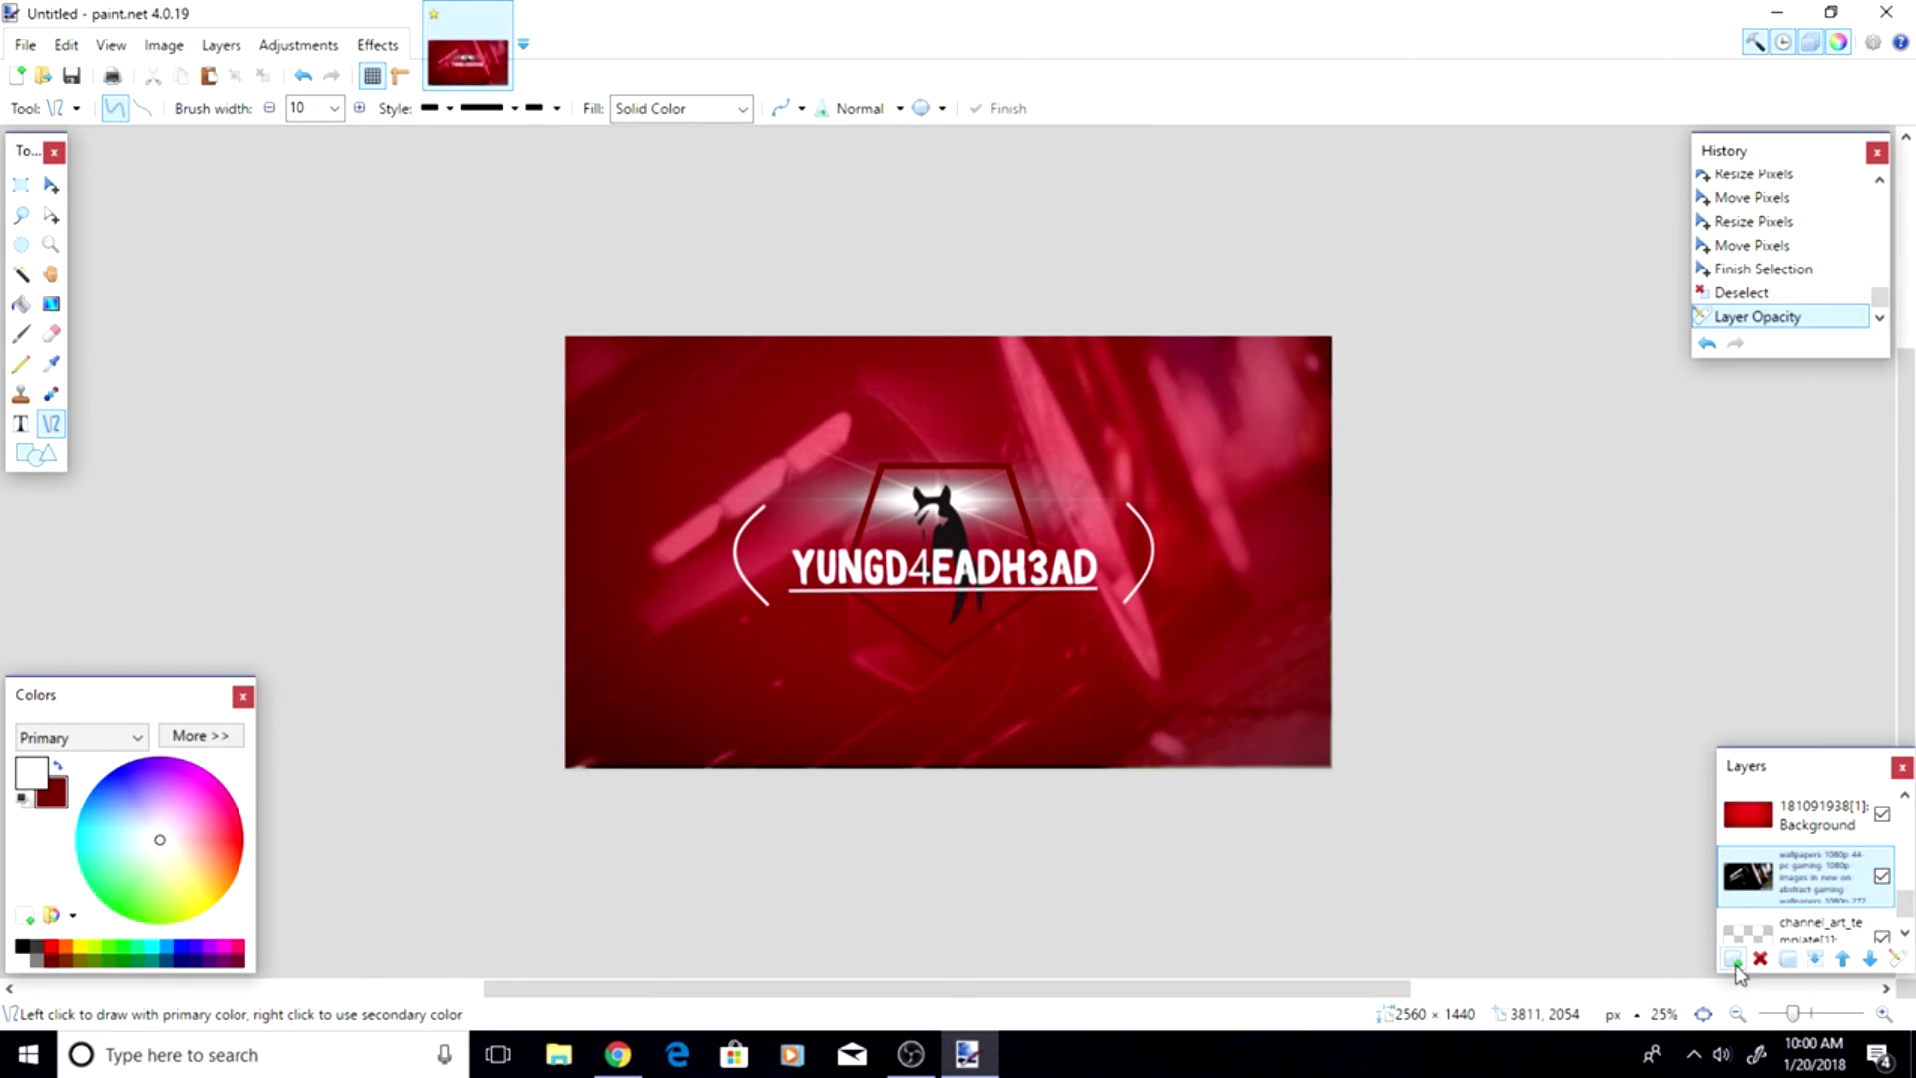
double_click(1806, 866)
drag(1106, 574, 1082, 574)
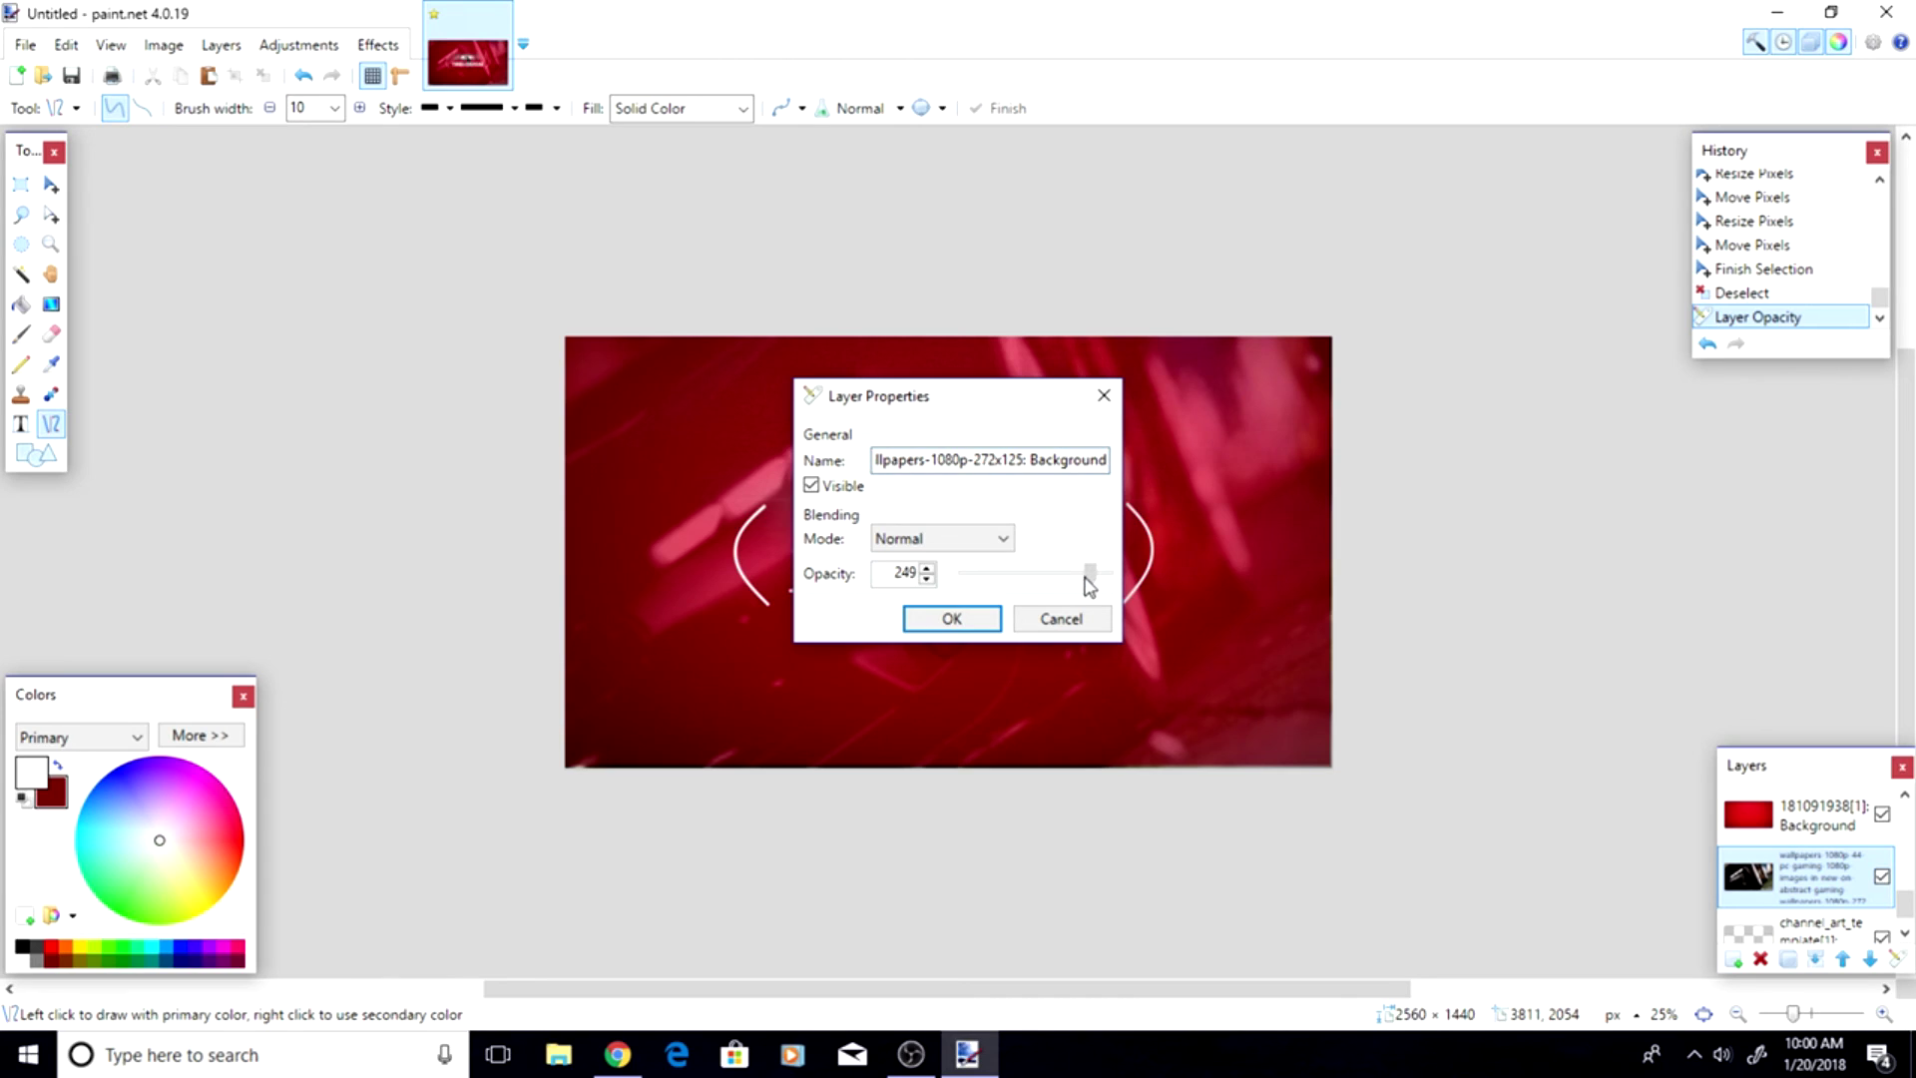
click(956, 616)
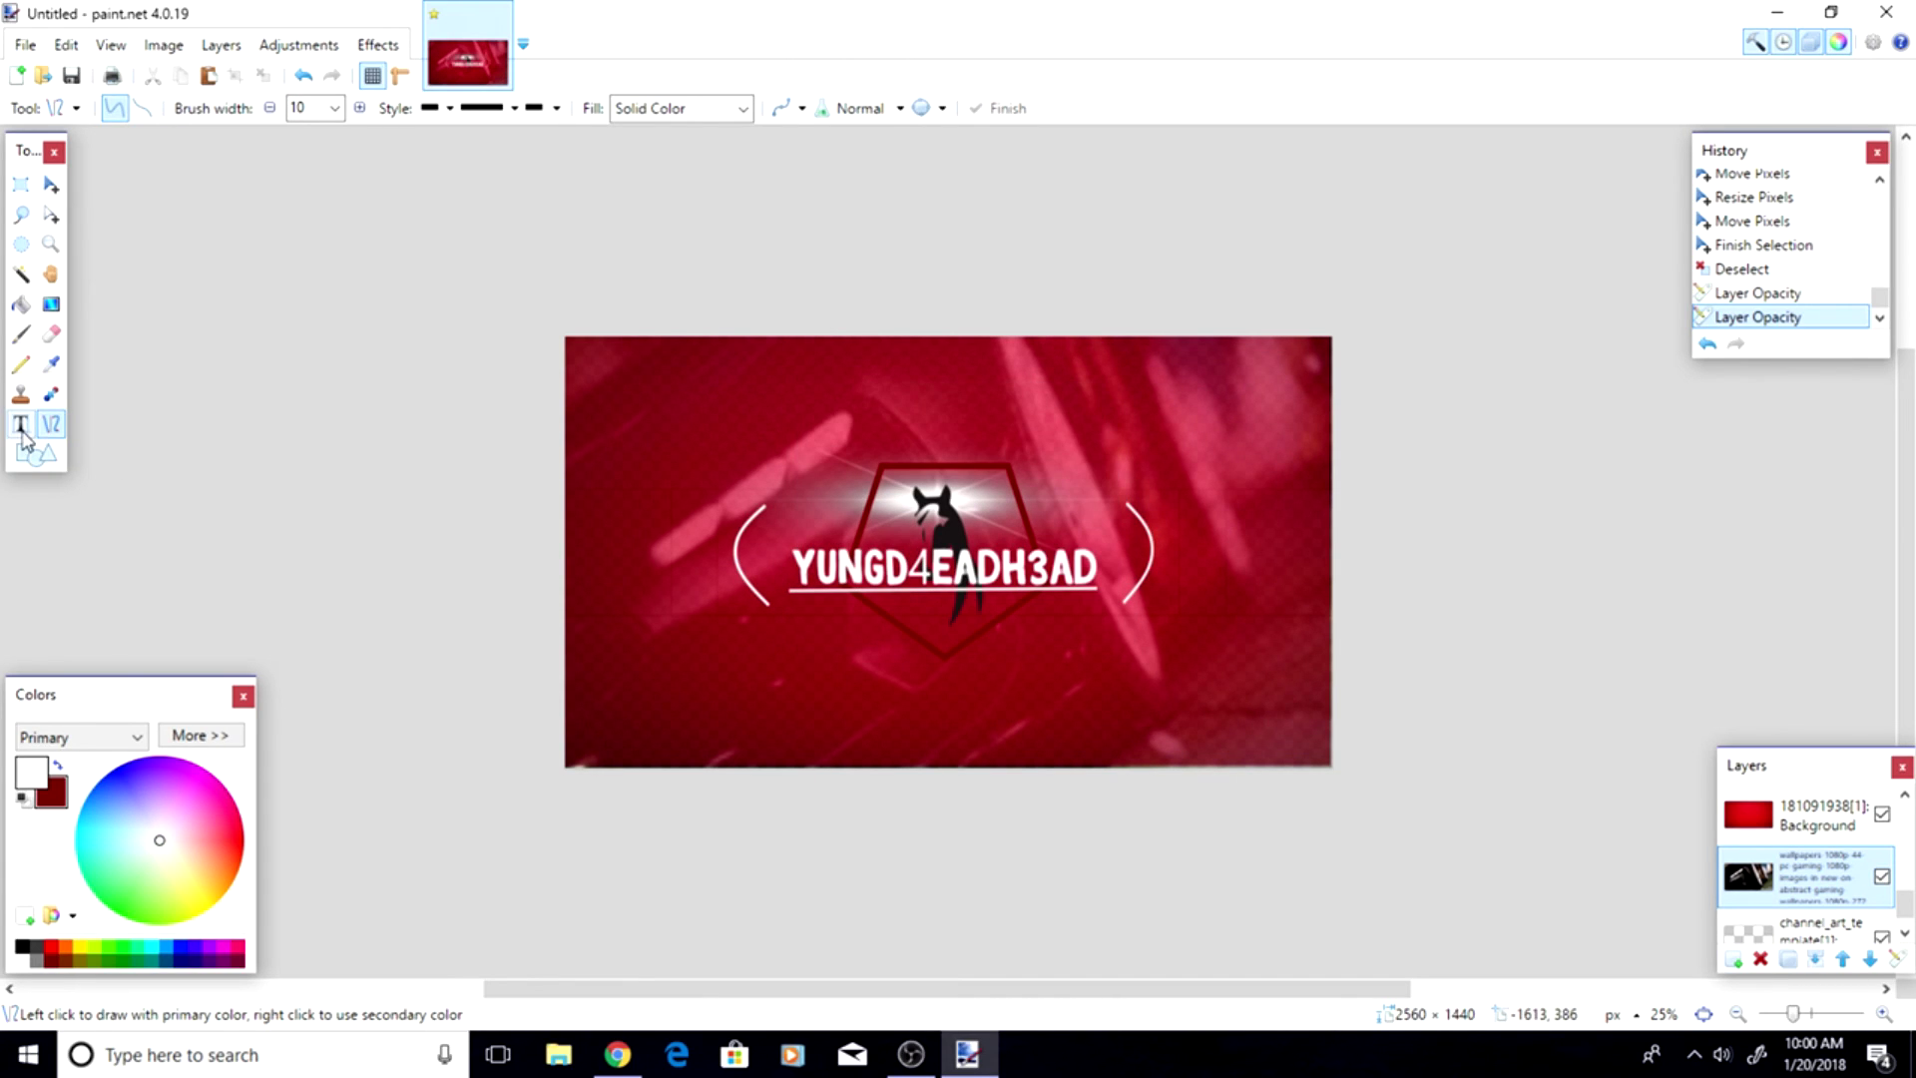
- Set the line width to 200, draw a trial thick line, then undo it
click(335, 108)
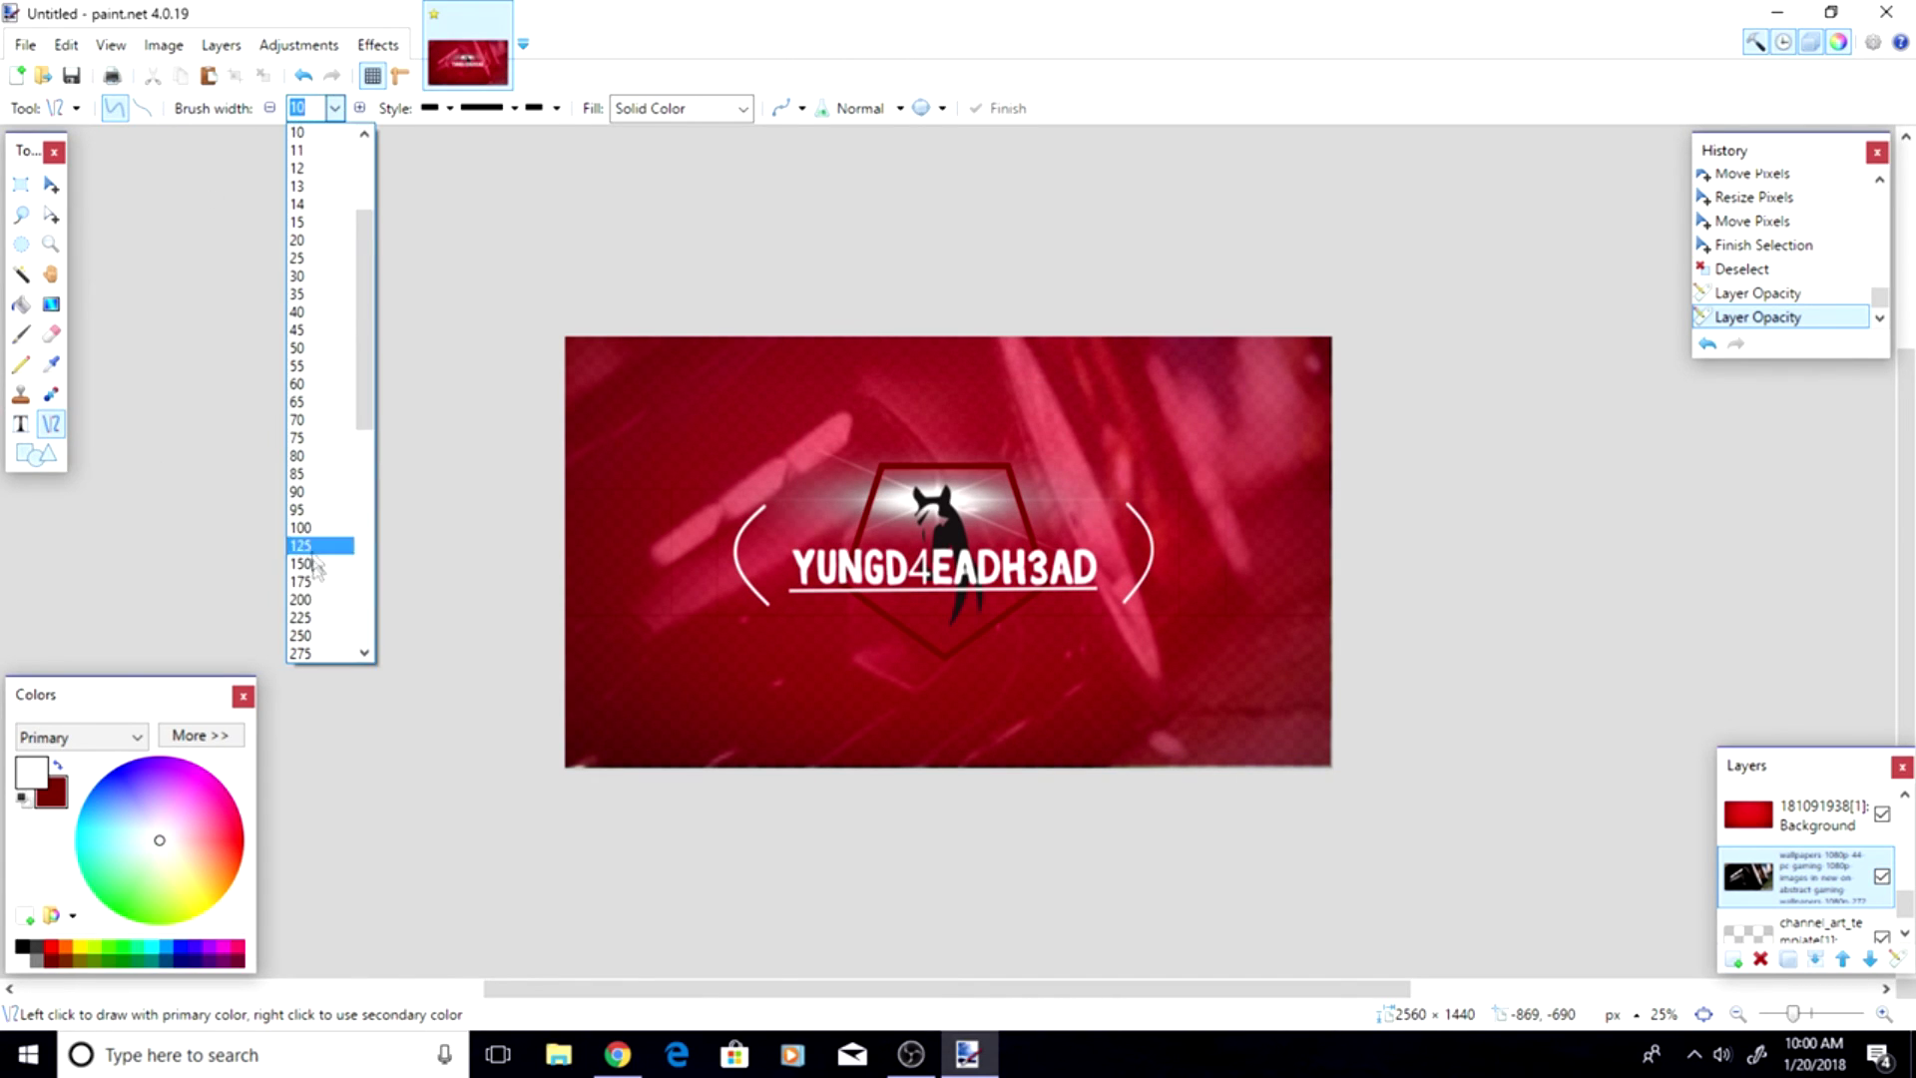
click(311, 590)
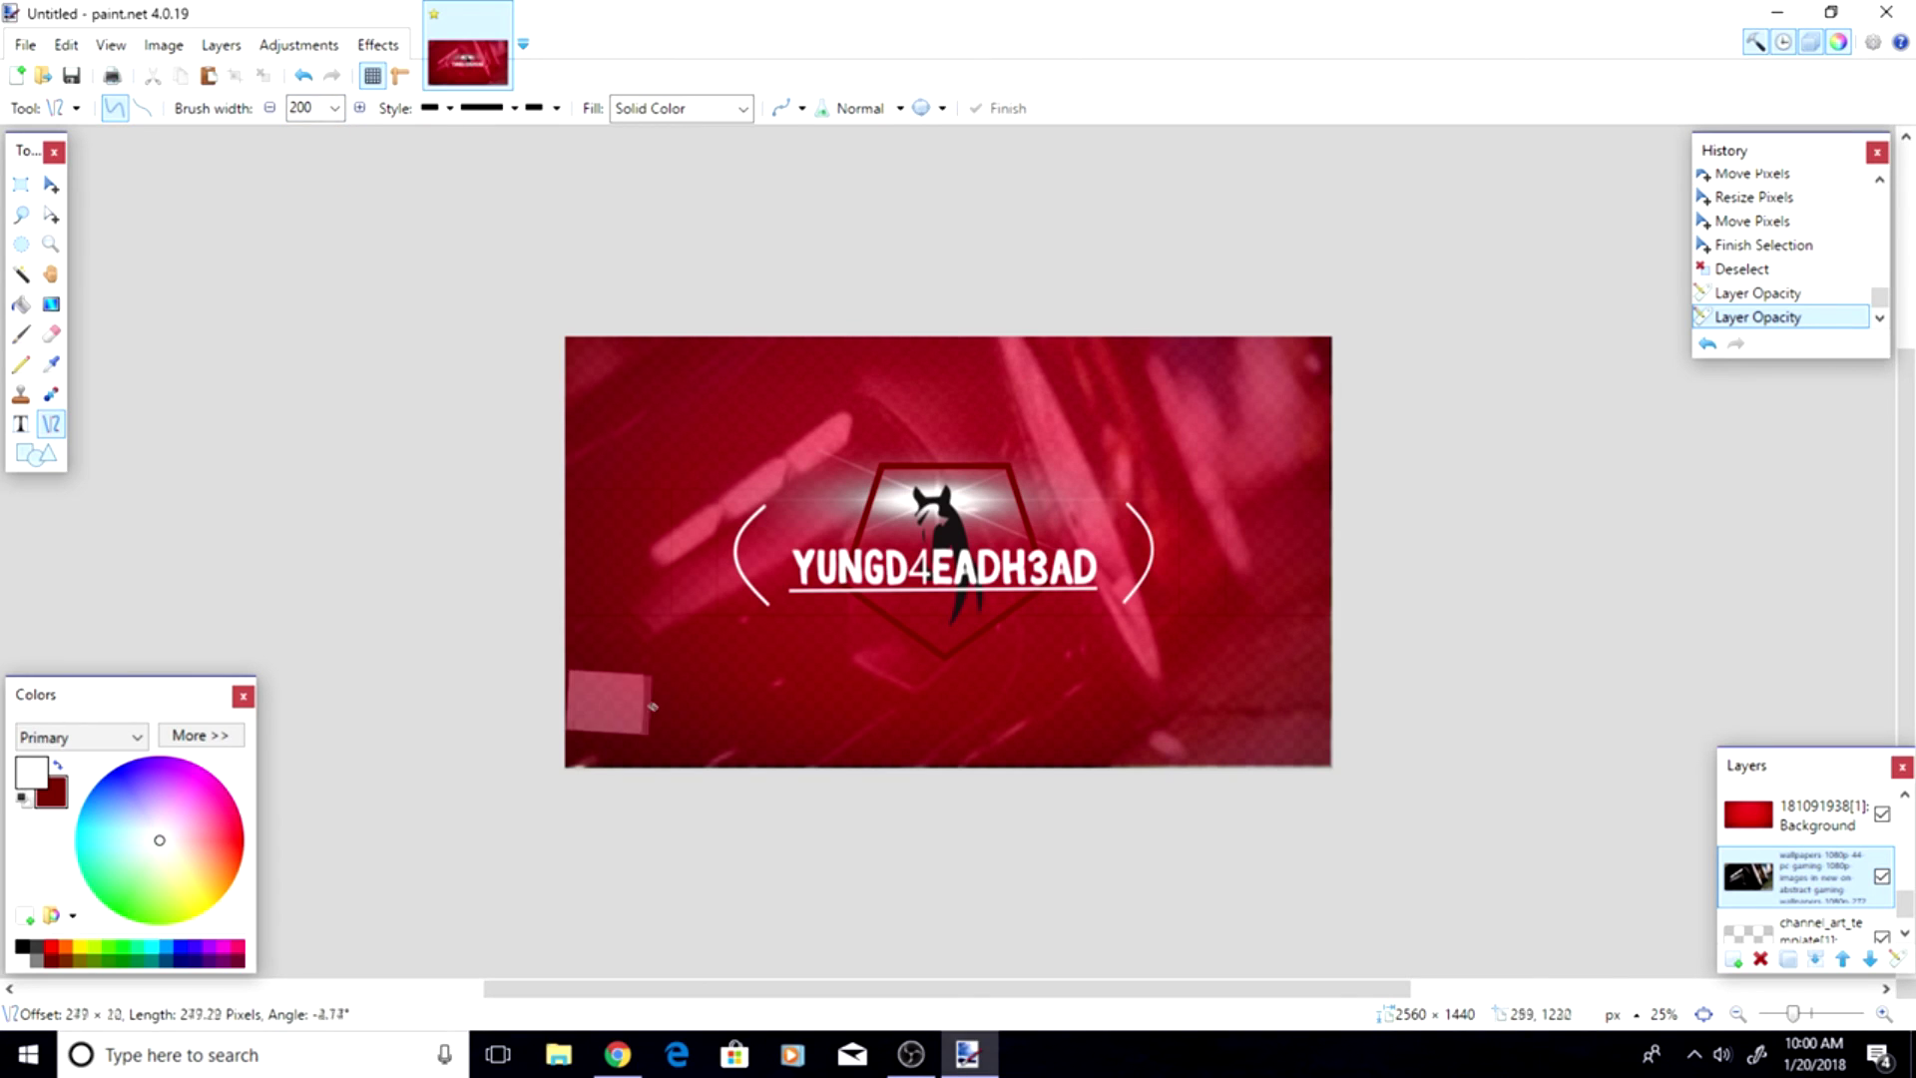
drag(567, 699, 673, 699)
click(303, 78)
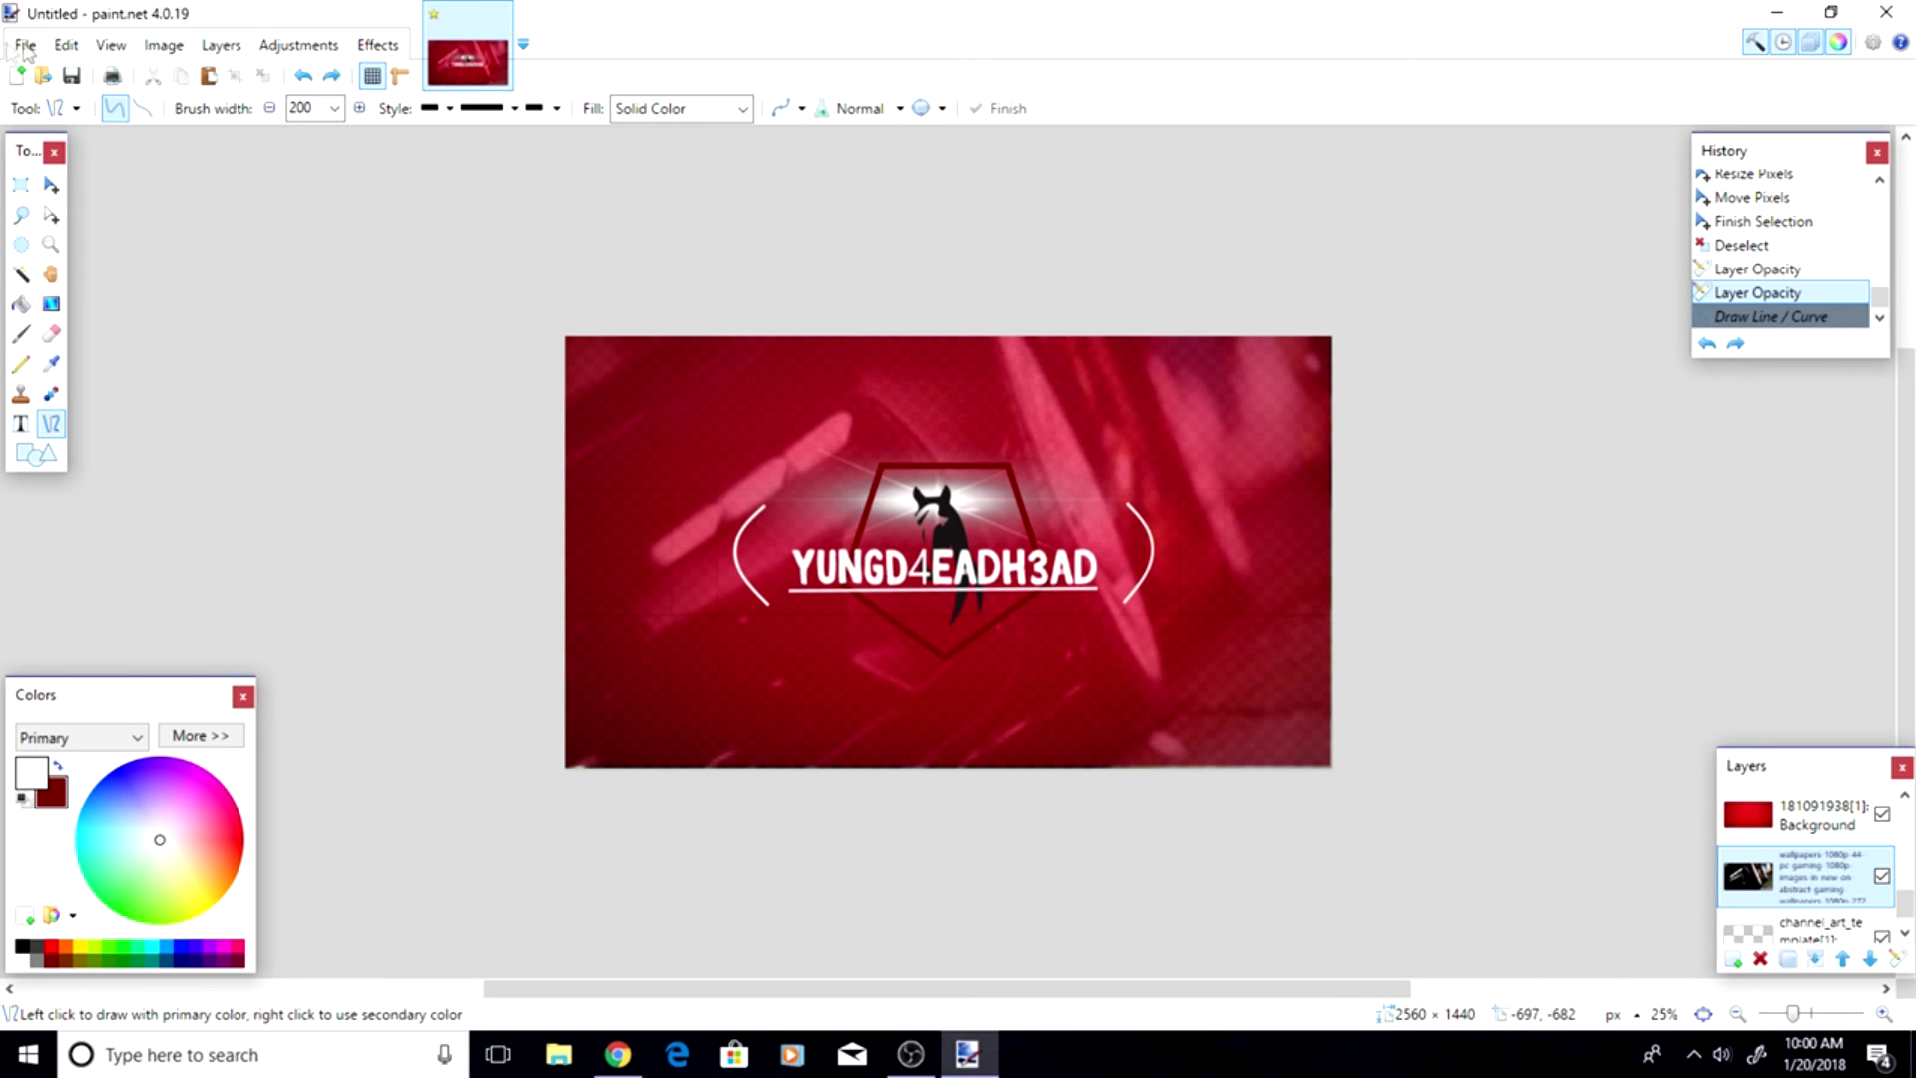
- Import black_4623 as a layer and stretch it across the banner's top
click(220, 45)
click(296, 183)
scroll(529, 339, down, 3)
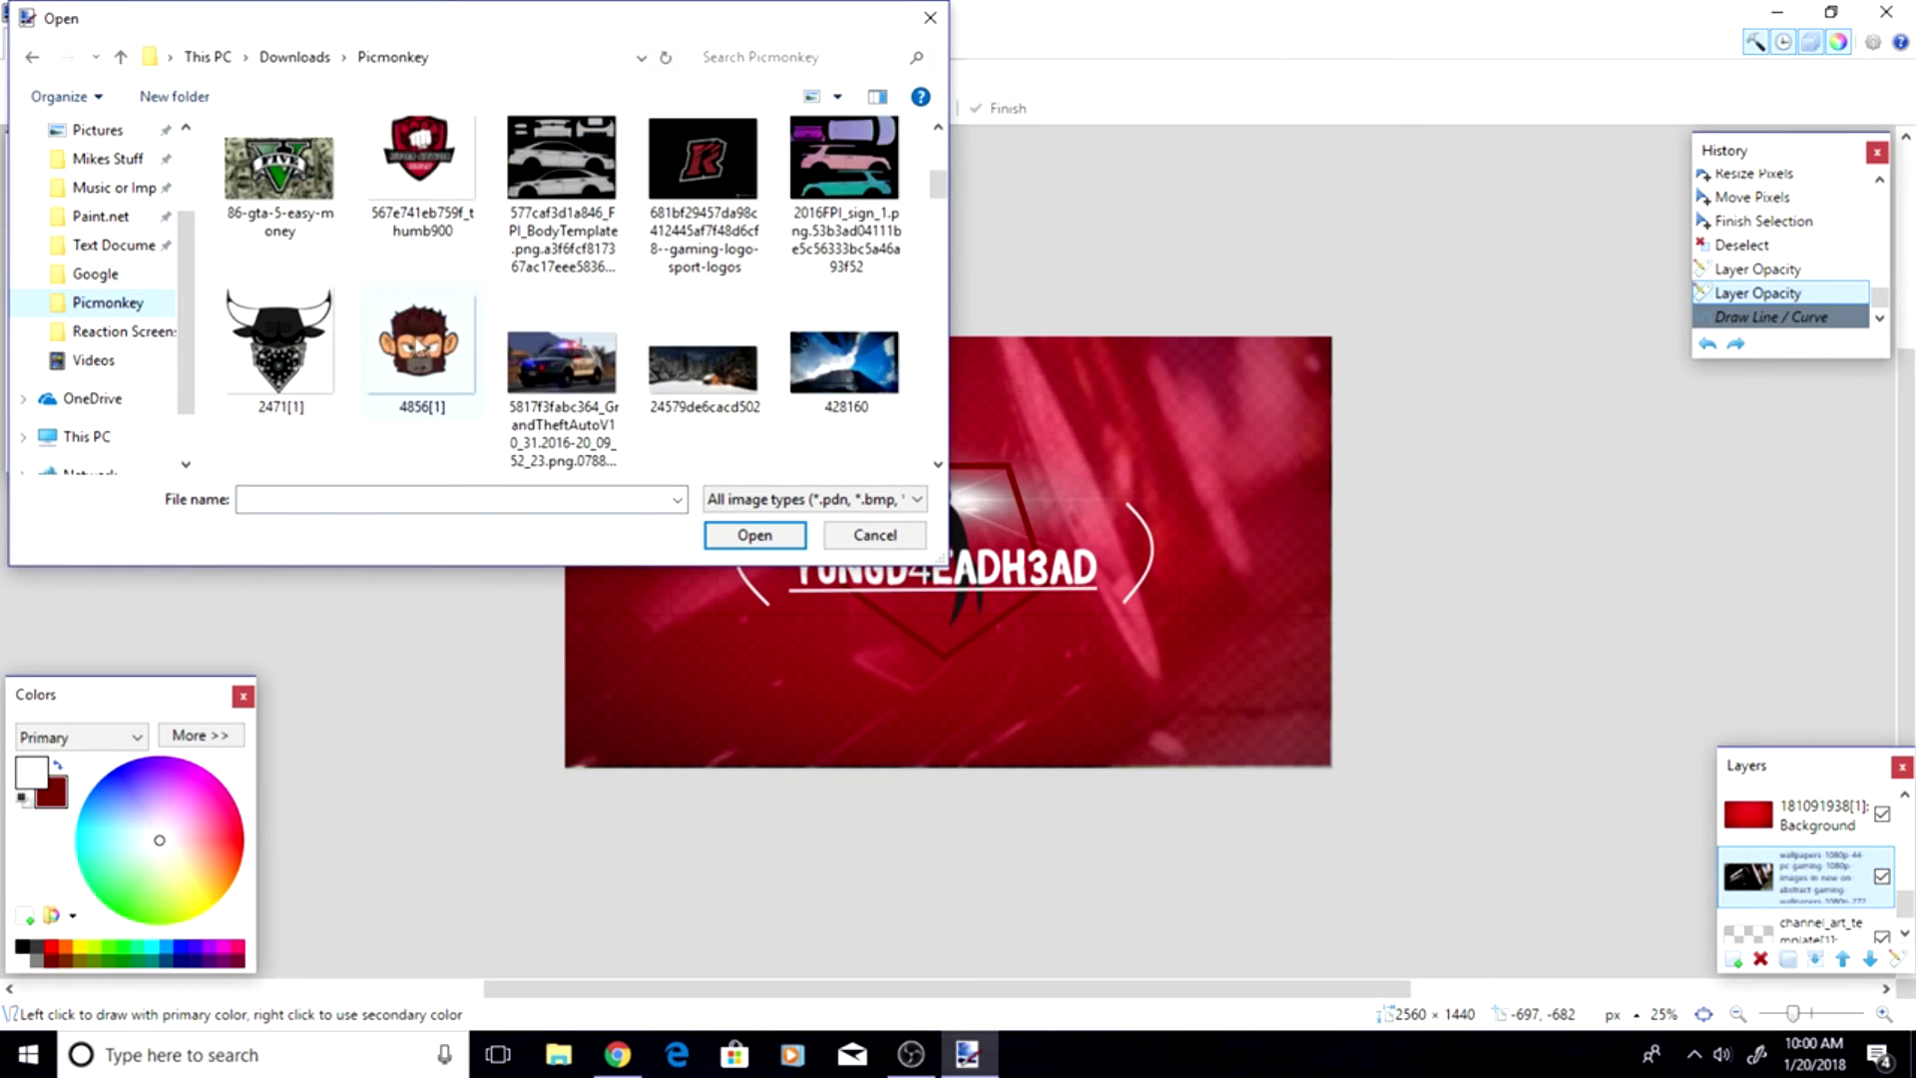
scroll(529, 340, down, 2)
click(704, 384)
click(728, 526)
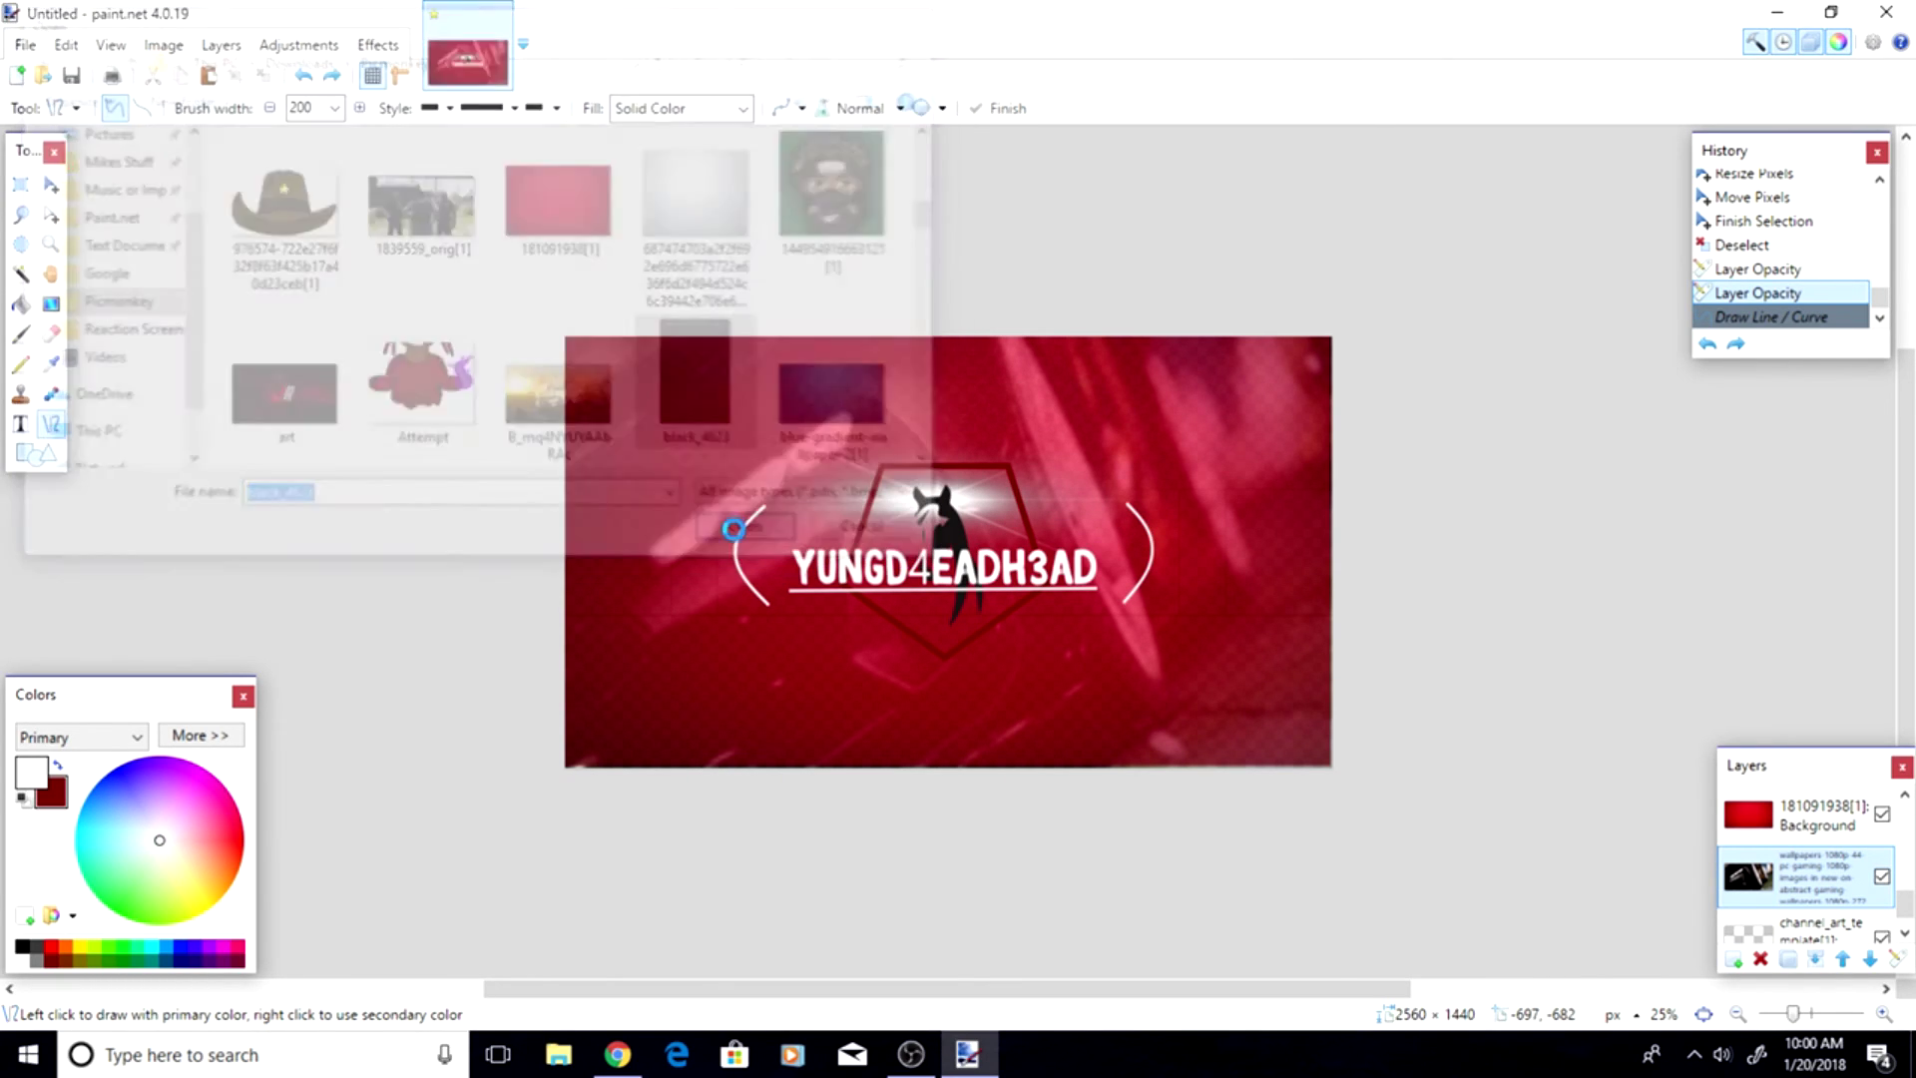
drag(803, 489, 1167, 489)
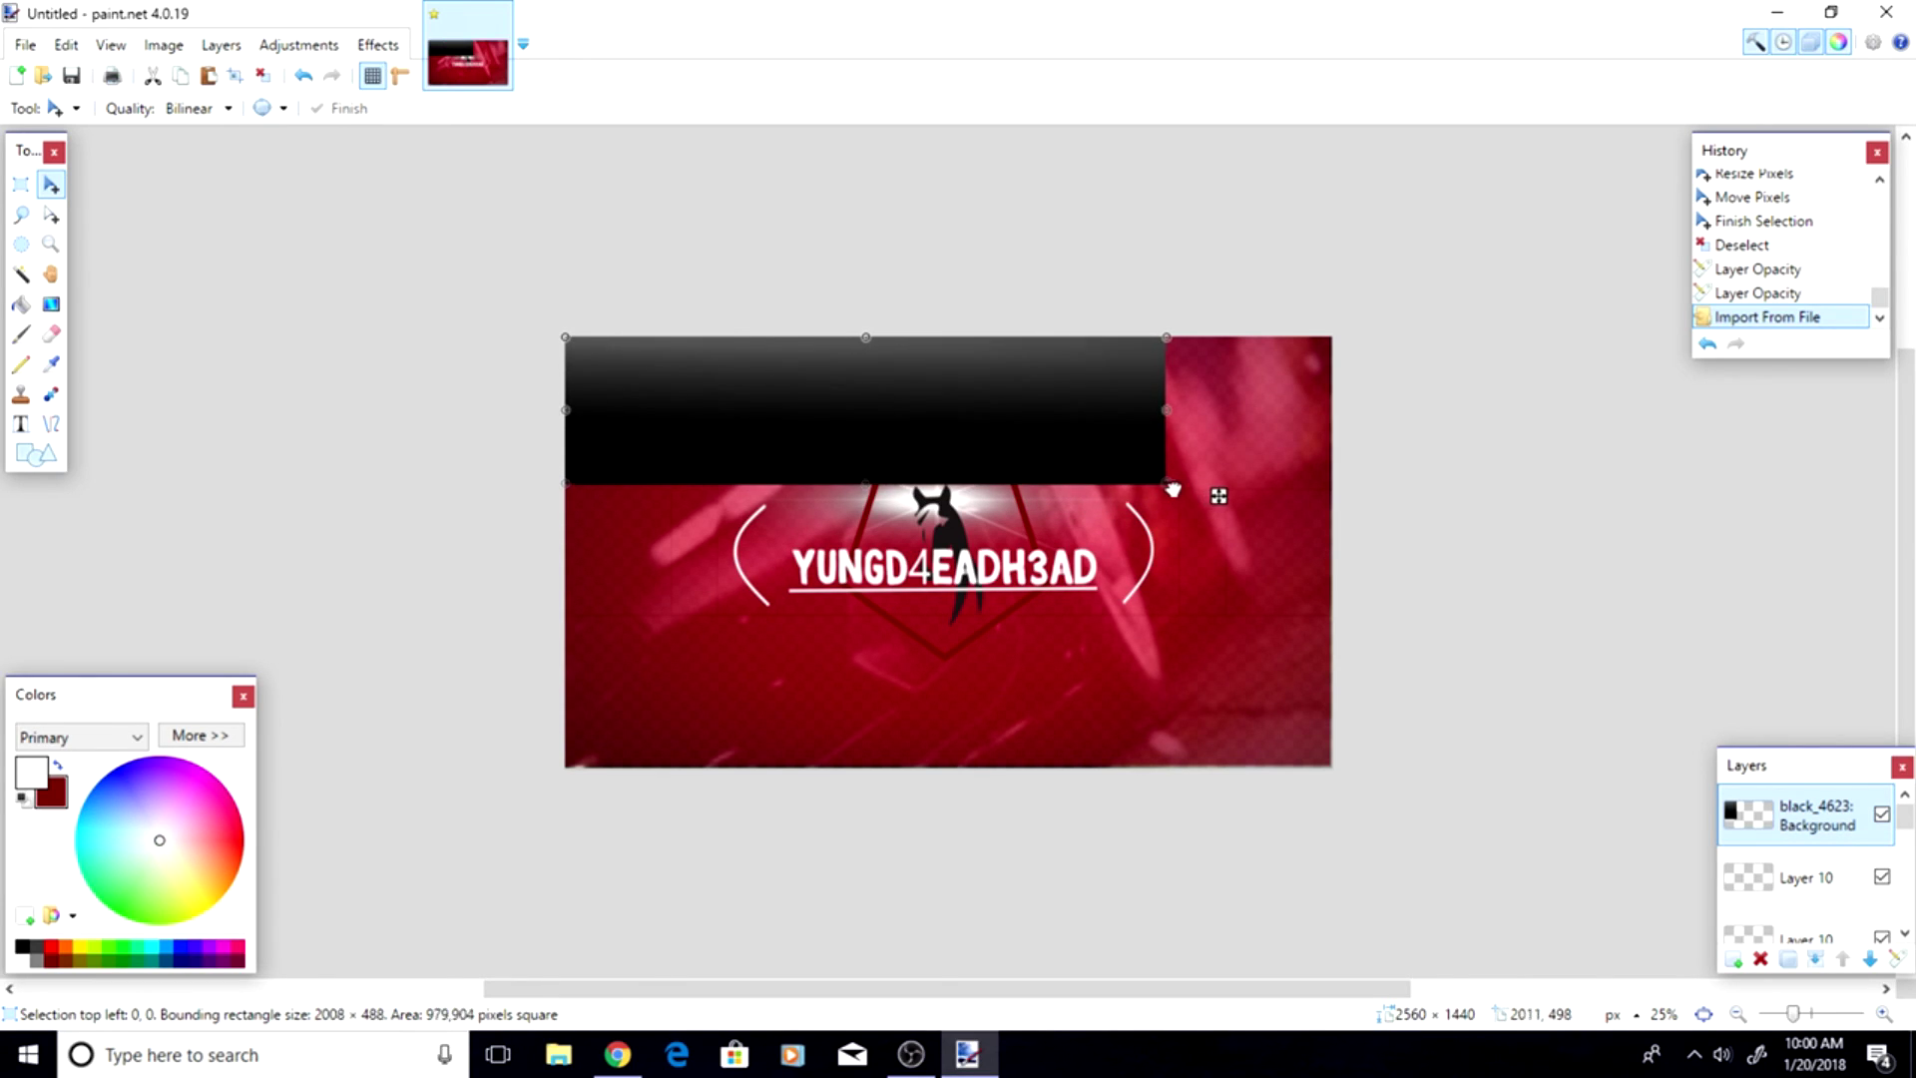
drag(1167, 489, 1332, 492)
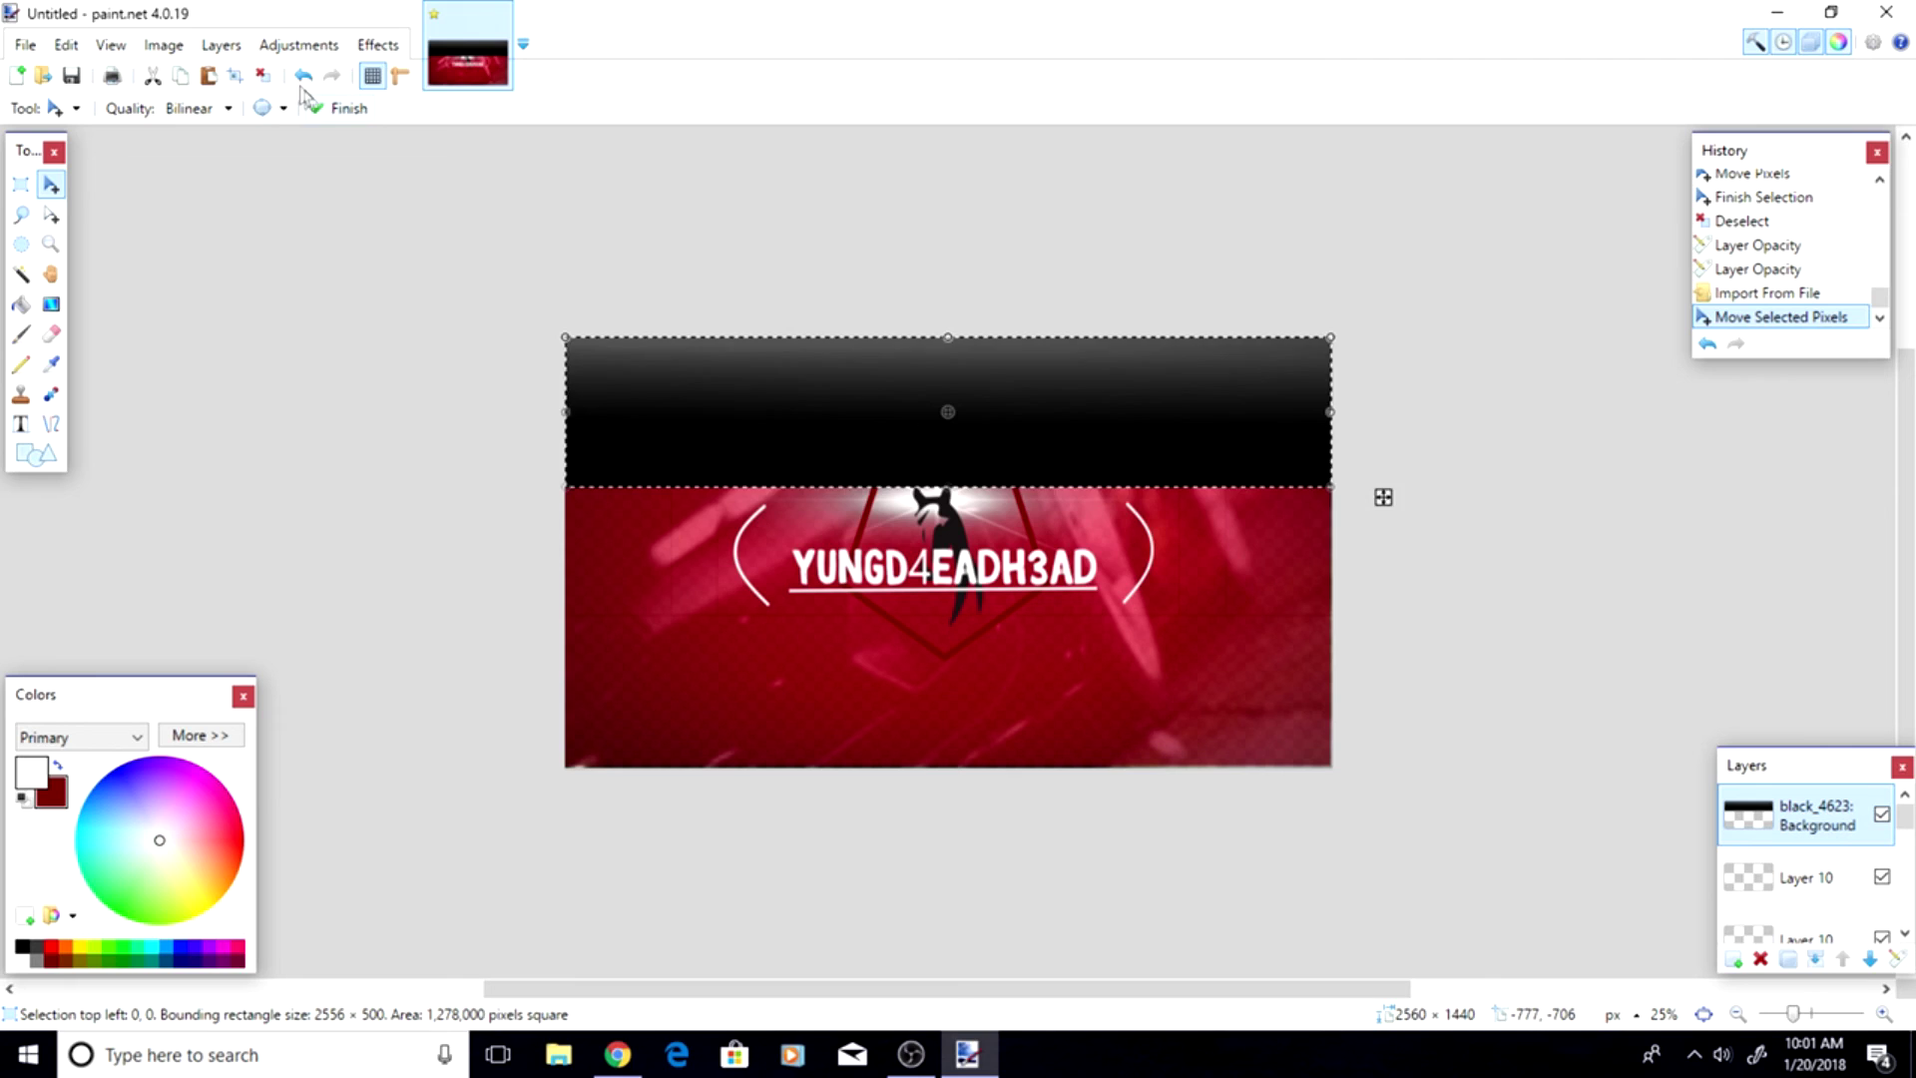
- Duplicate the black gradient layer and move the copy to the bottom edge
click(1789, 958)
mouse_move(996, 378)
mouse_down()
mouse_move(1027, 560)
mouse_move(1013, 685)
mouse_up()
scroll(1766, 896, down, 5)
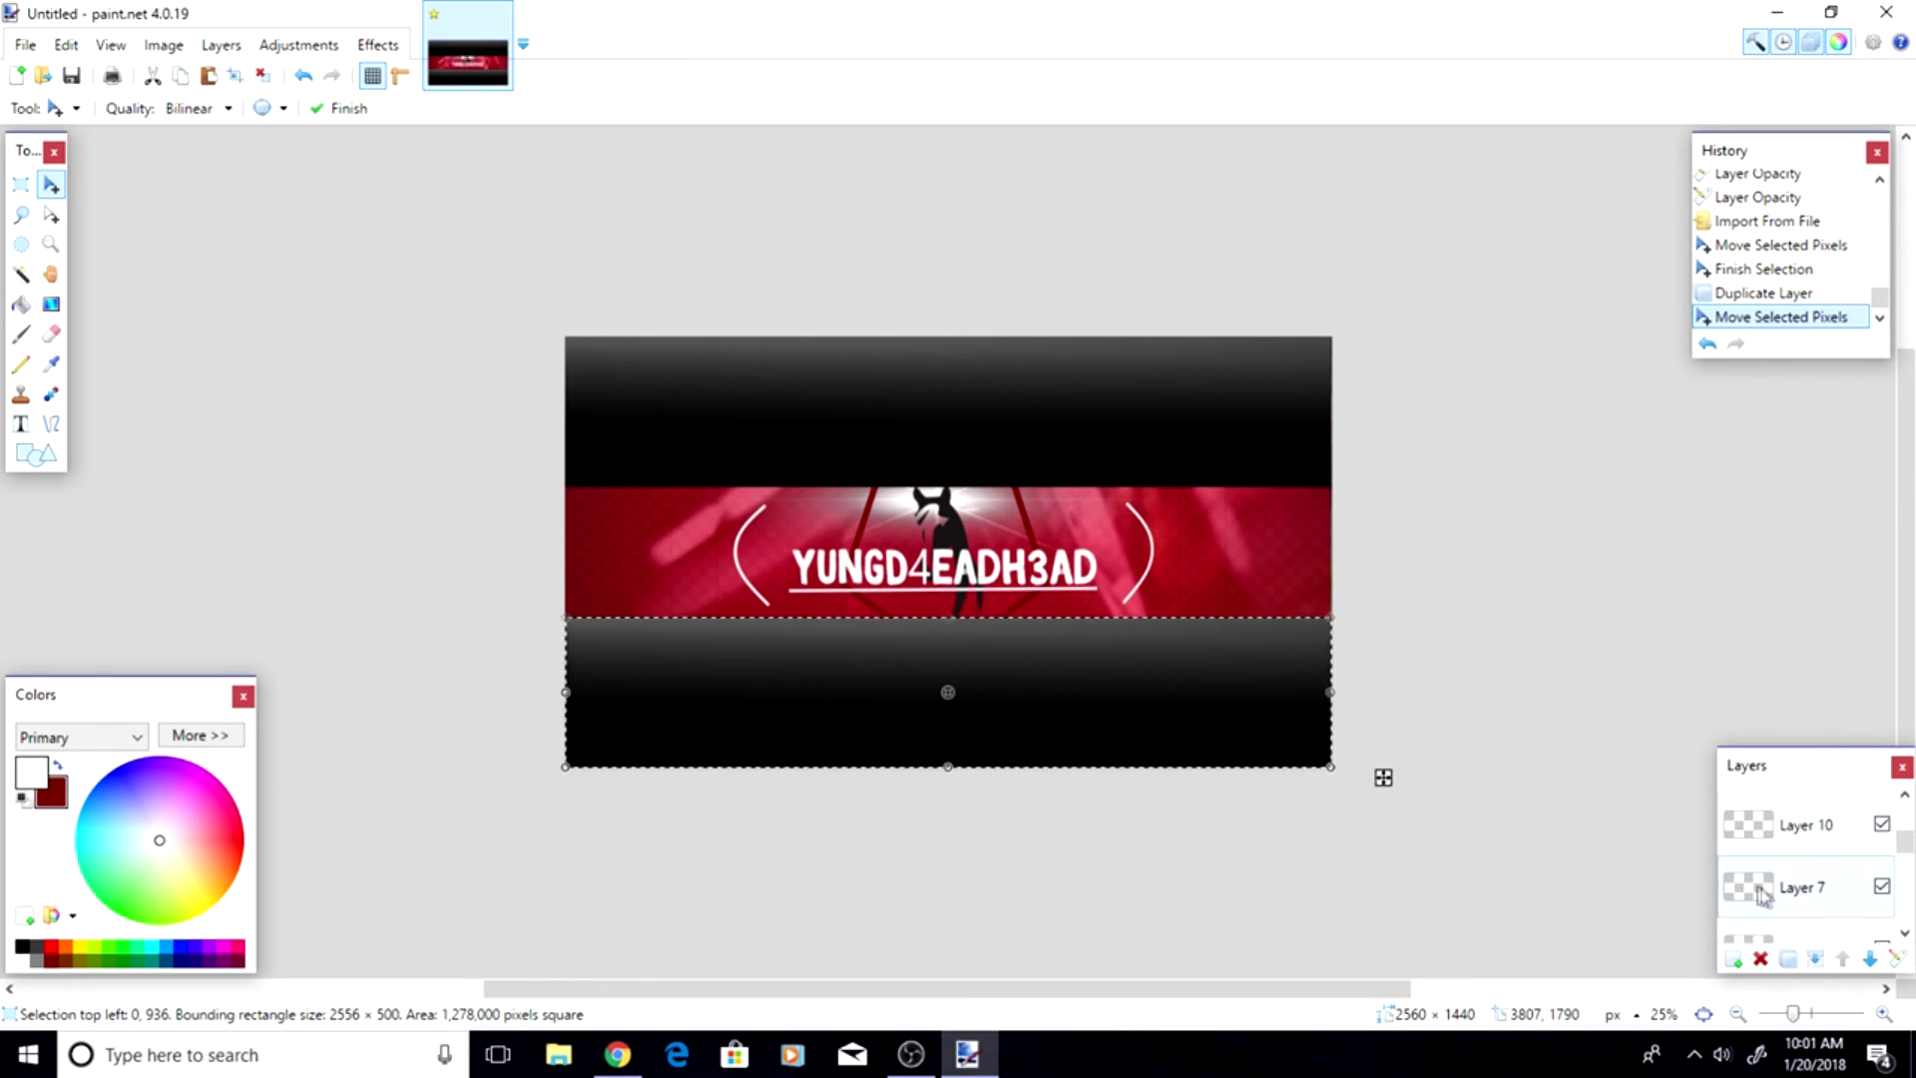
- Deselect to commit the bars, then lower the car wallpaper layer's opacity to 212
key(ctrl+d)
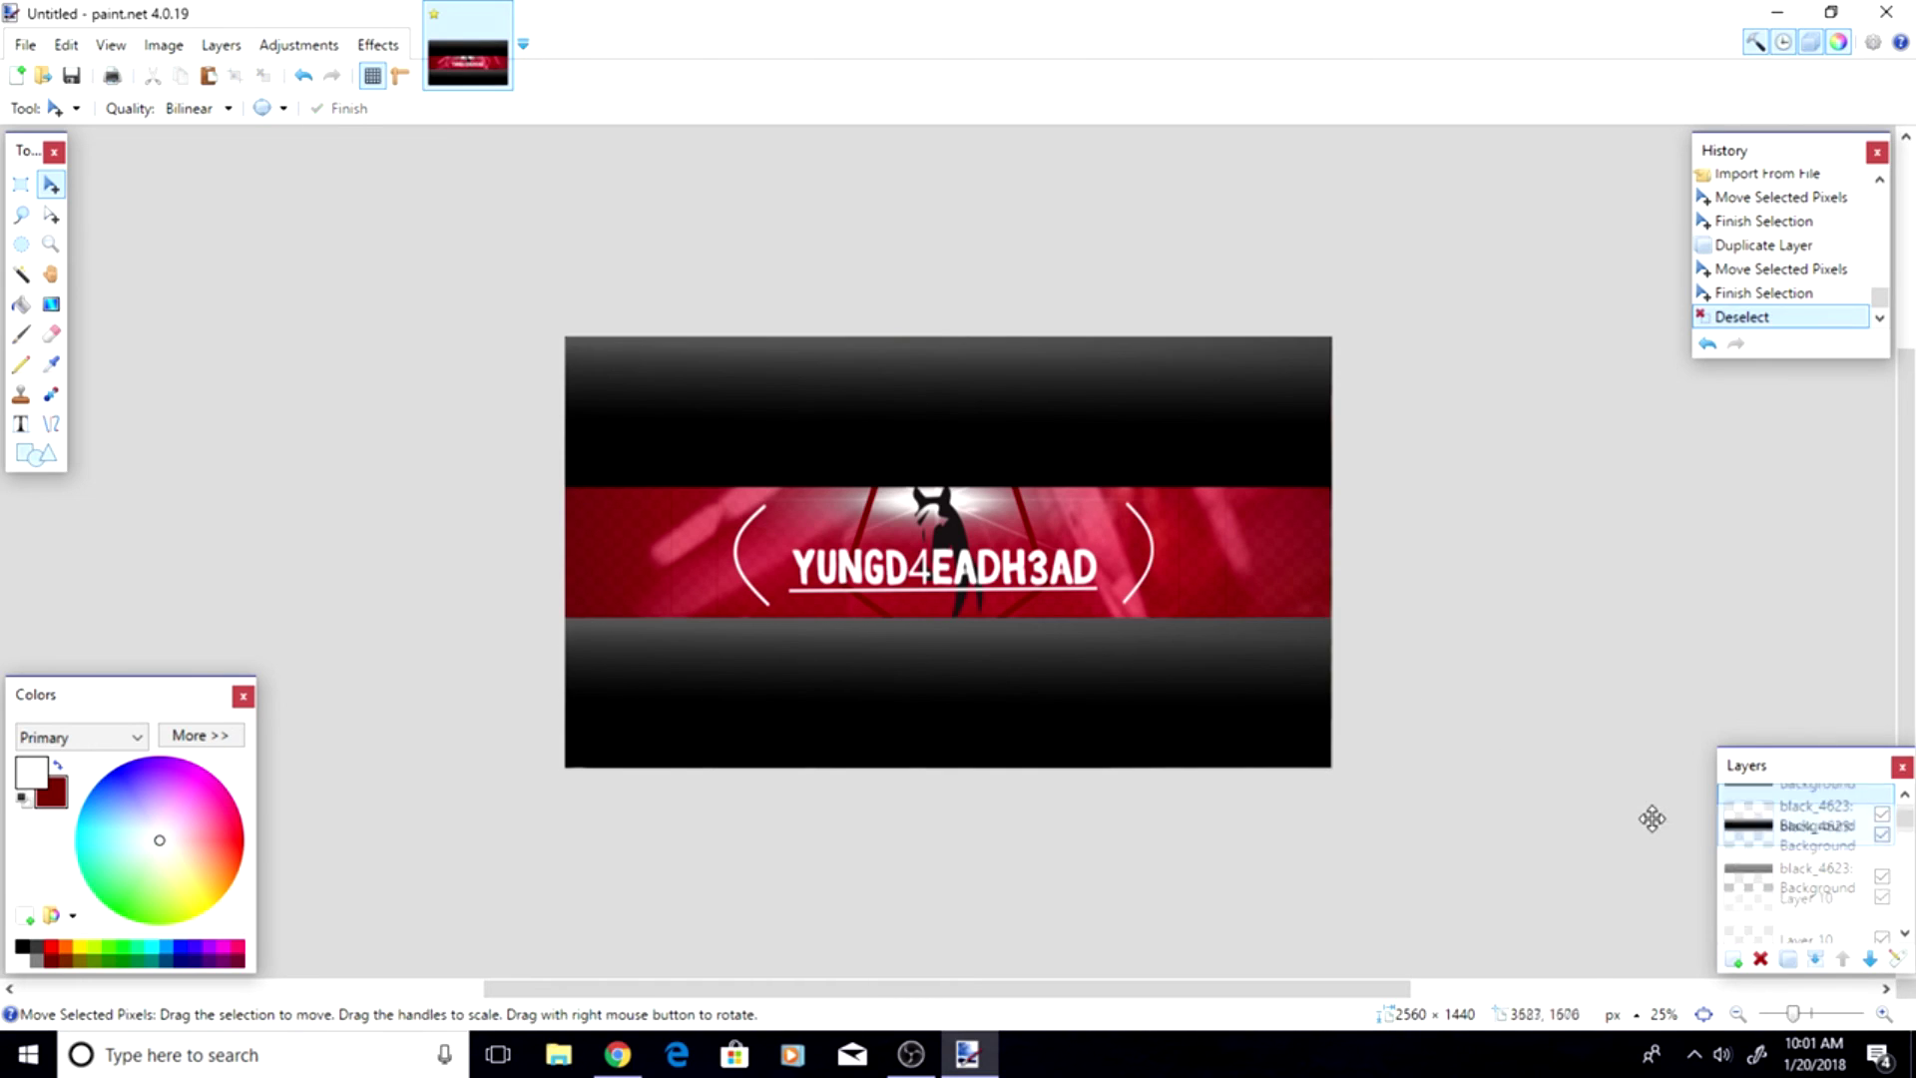
scroll(1793, 943, down, 2)
scroll(1794, 938, down, 2)
scroll(1793, 919, down, 2)
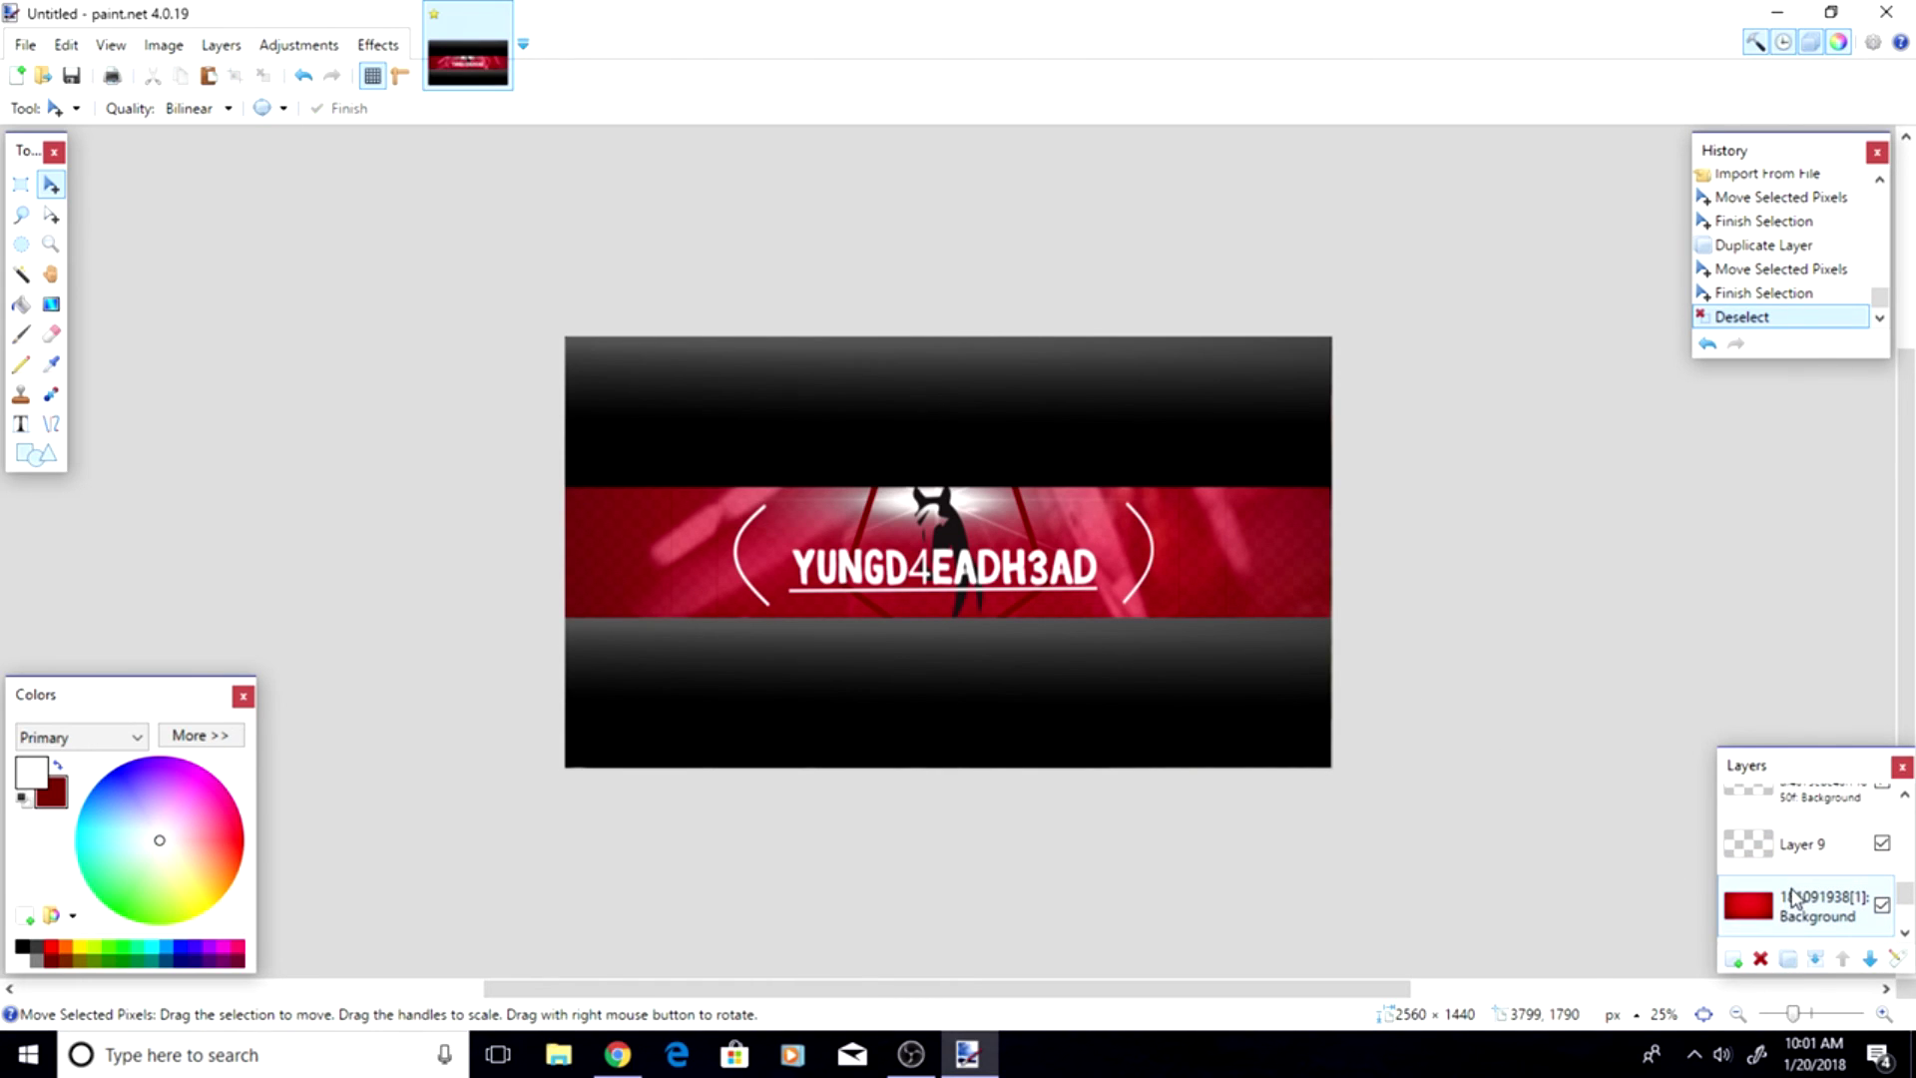
scroll(1794, 871, down, 2)
double_click(1794, 848)
drag(1103, 574, 1082, 574)
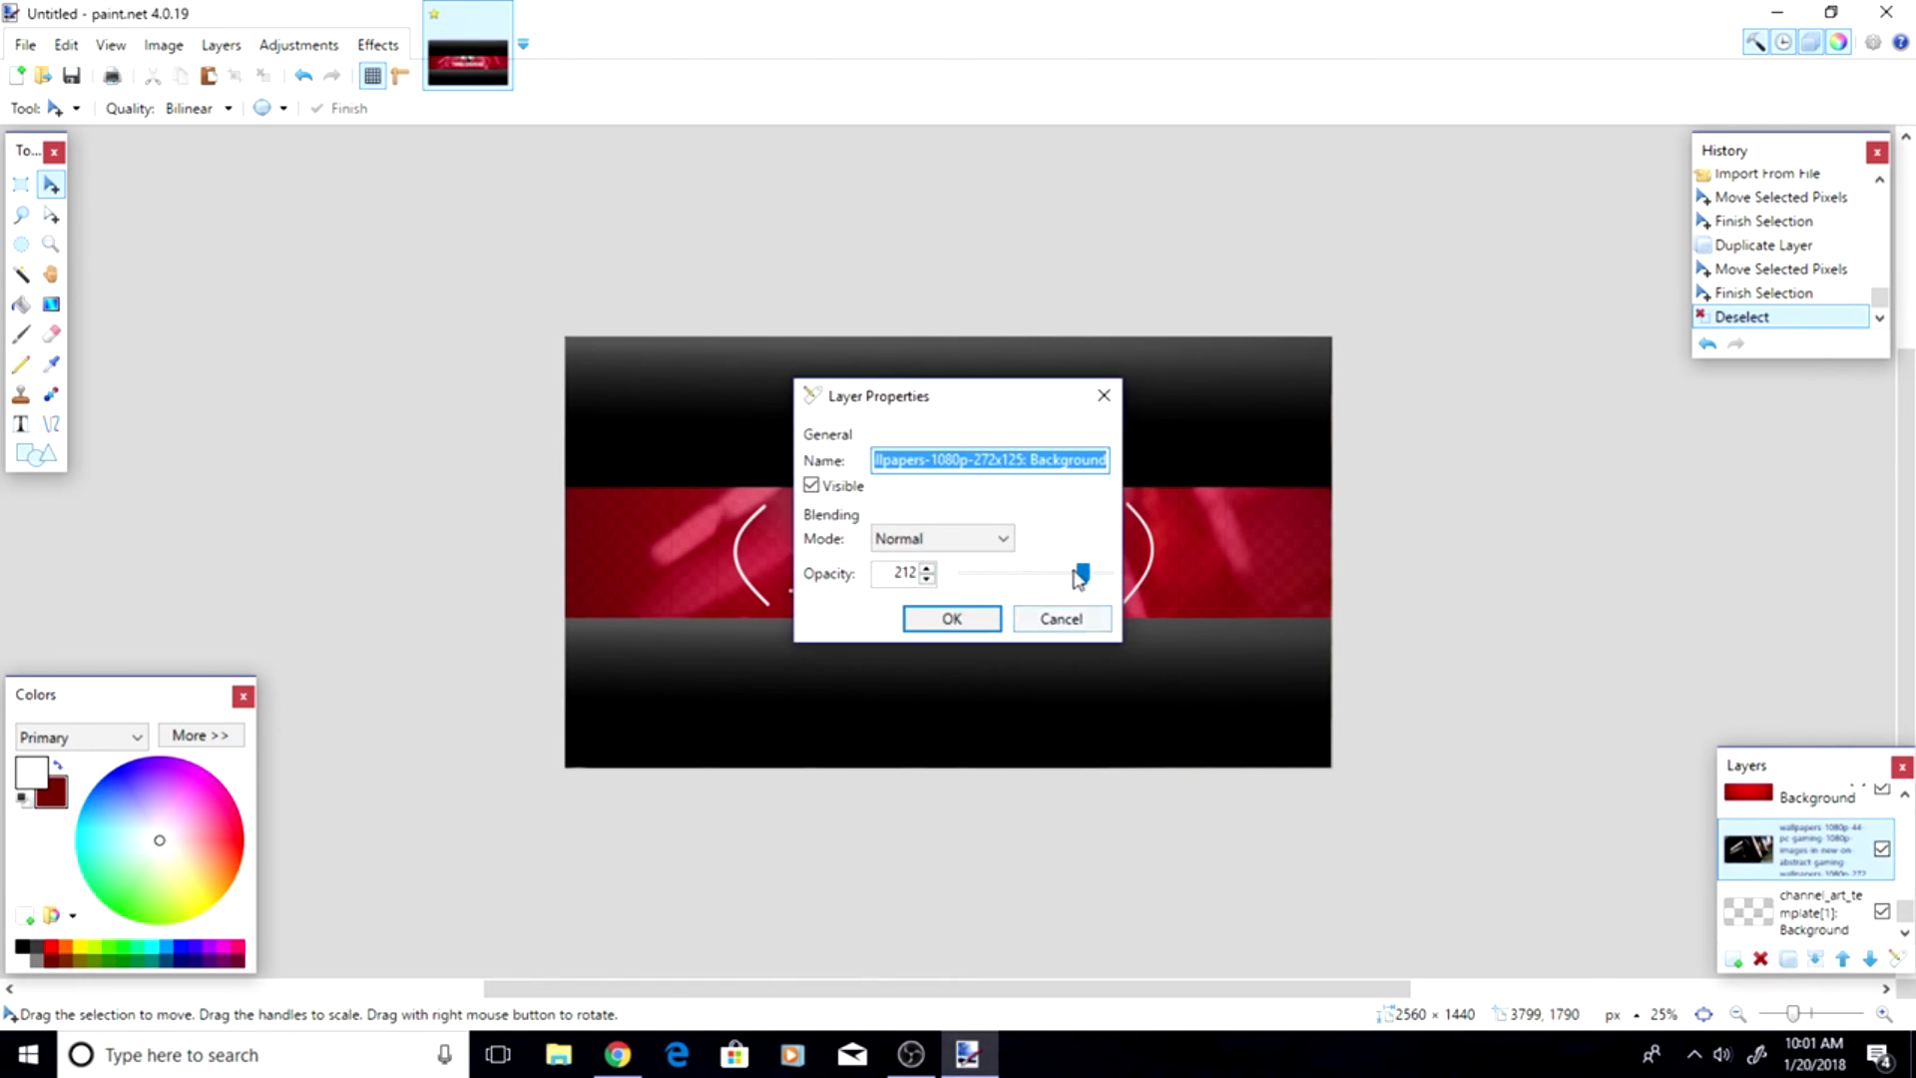
click(963, 619)
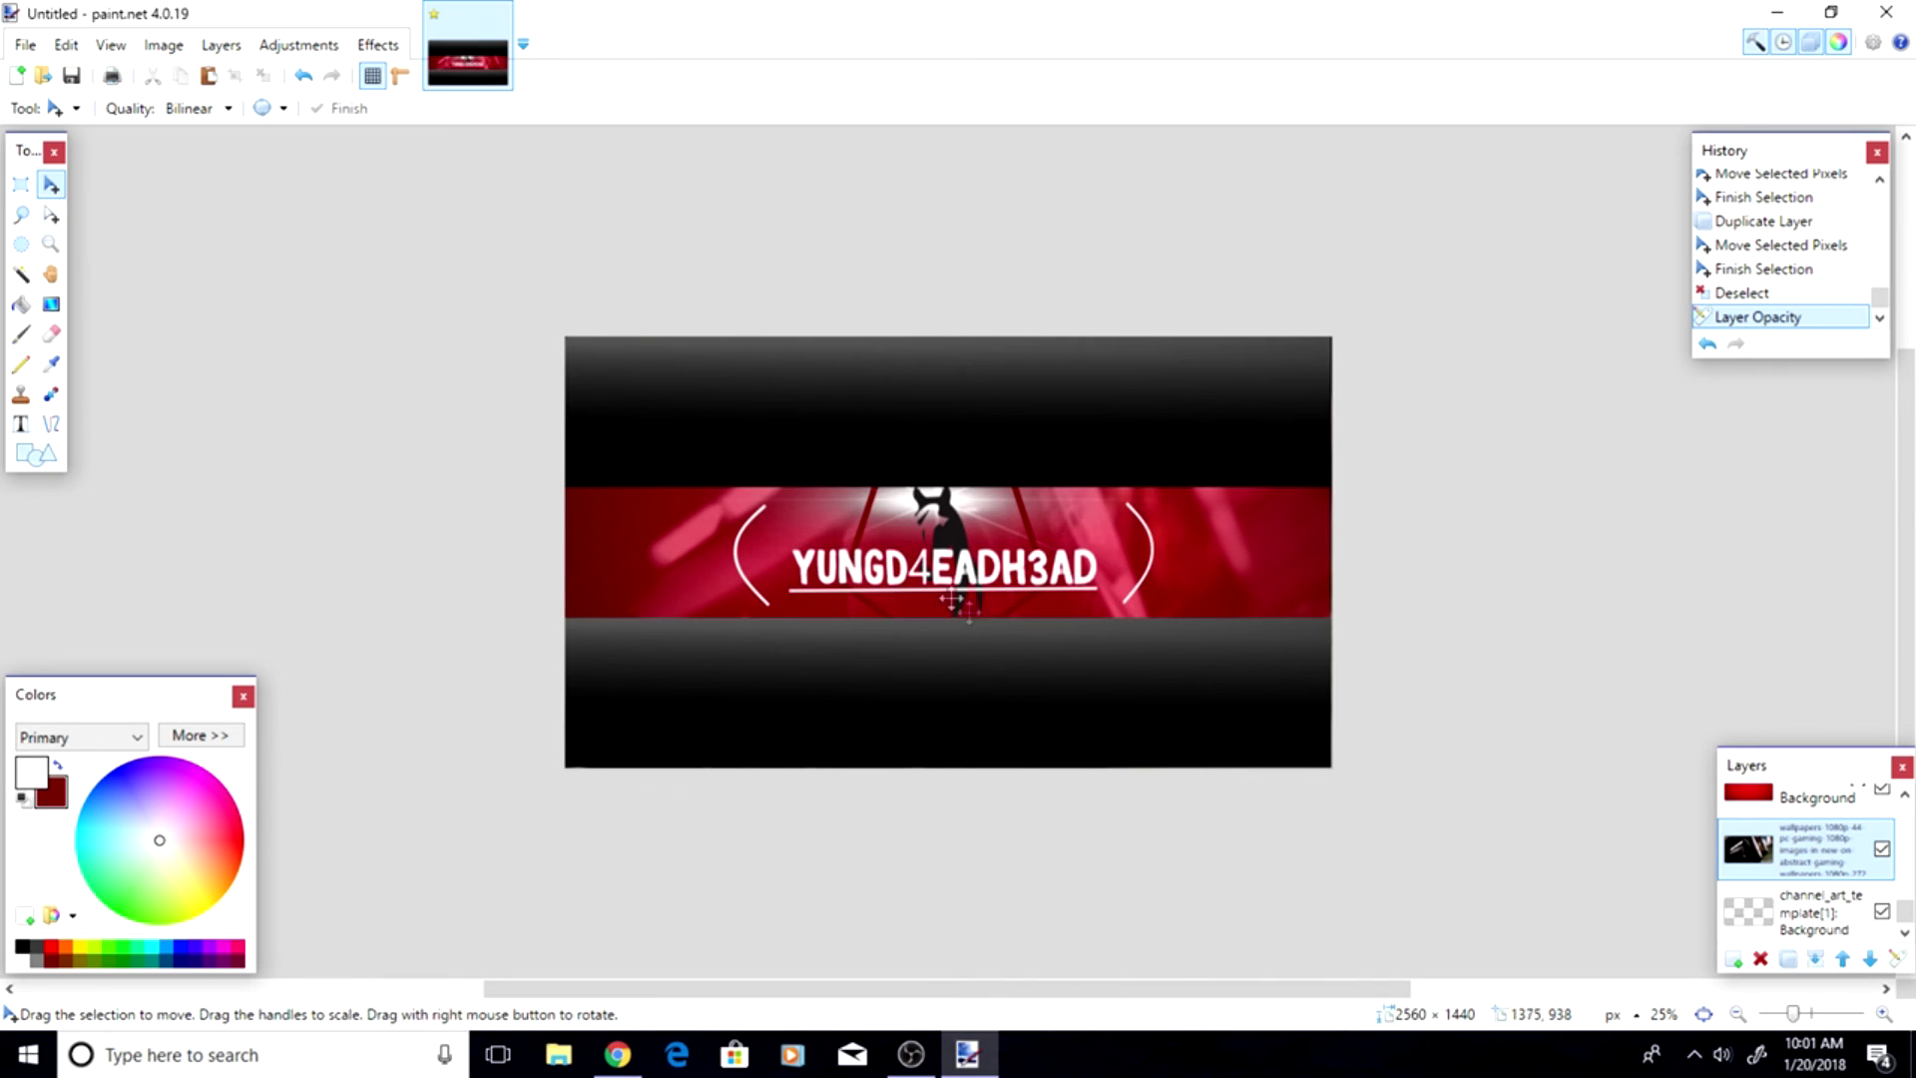